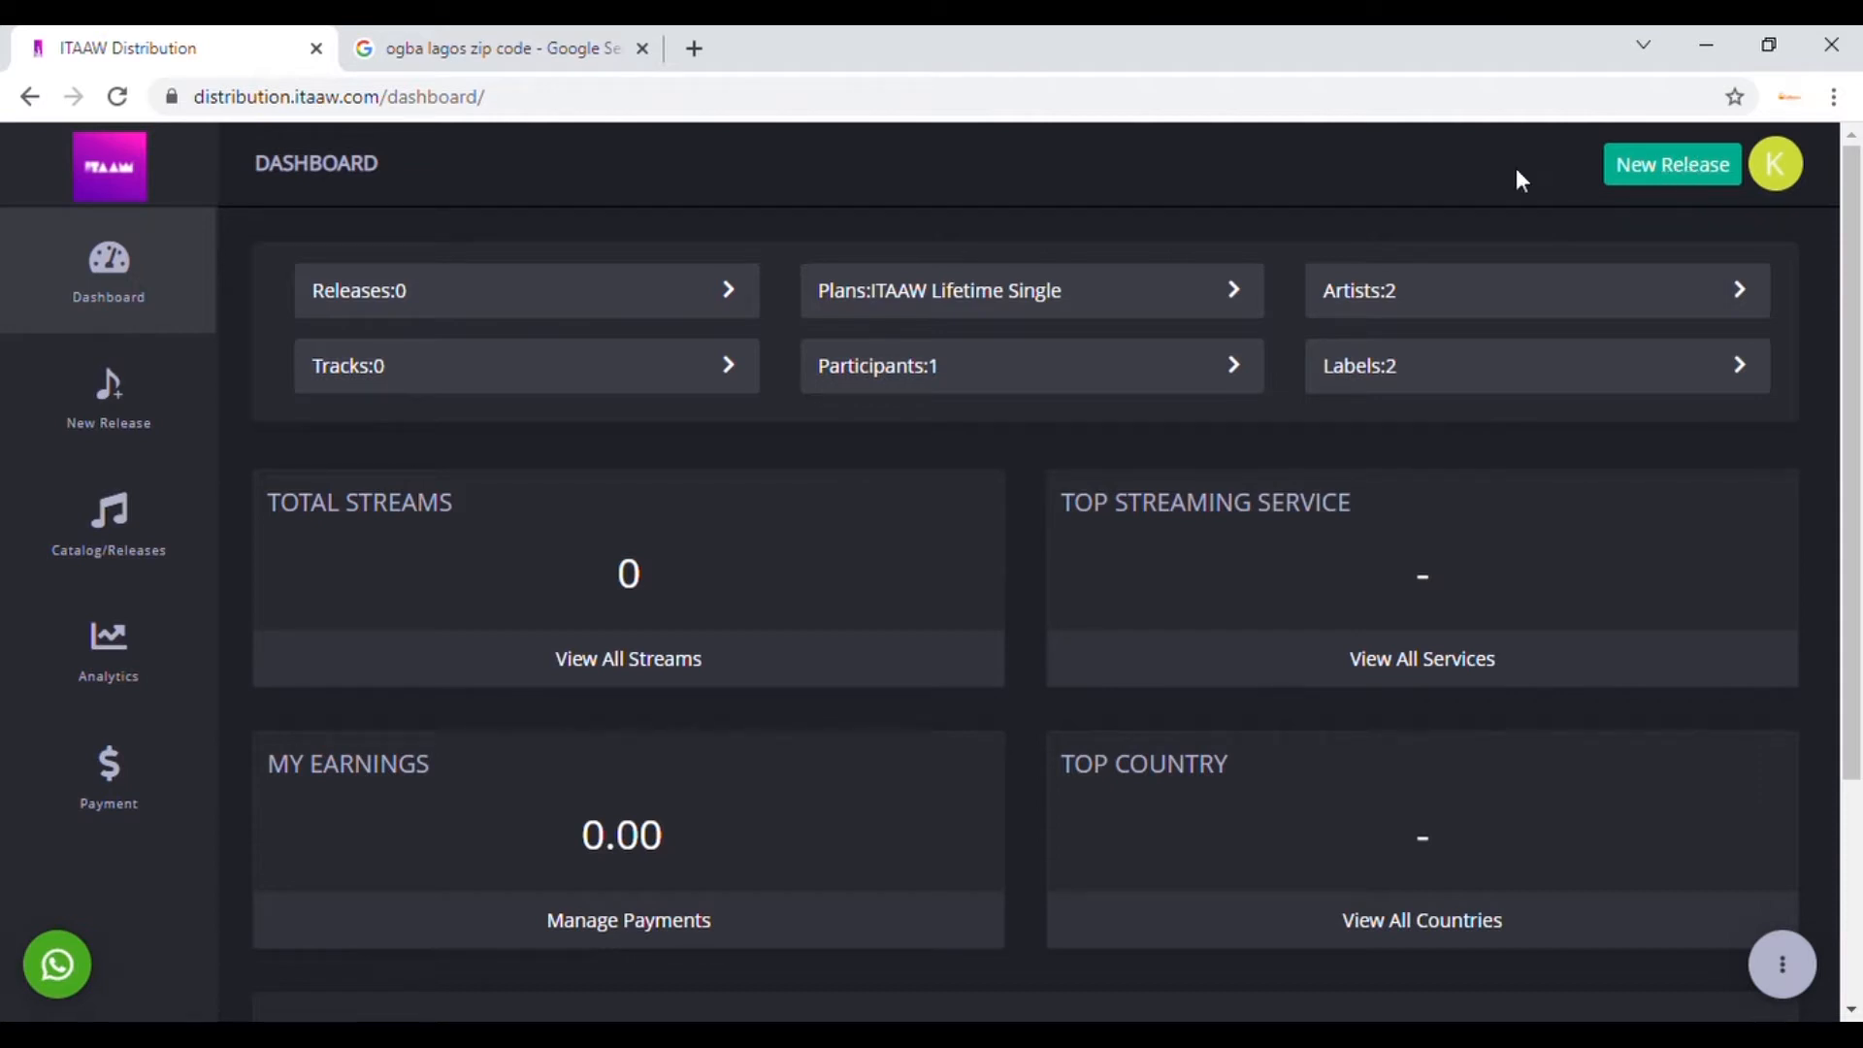
# Step: Start a new release and enter 'Love Wan Tintin' as the single name
pyautogui.click(133, 408)
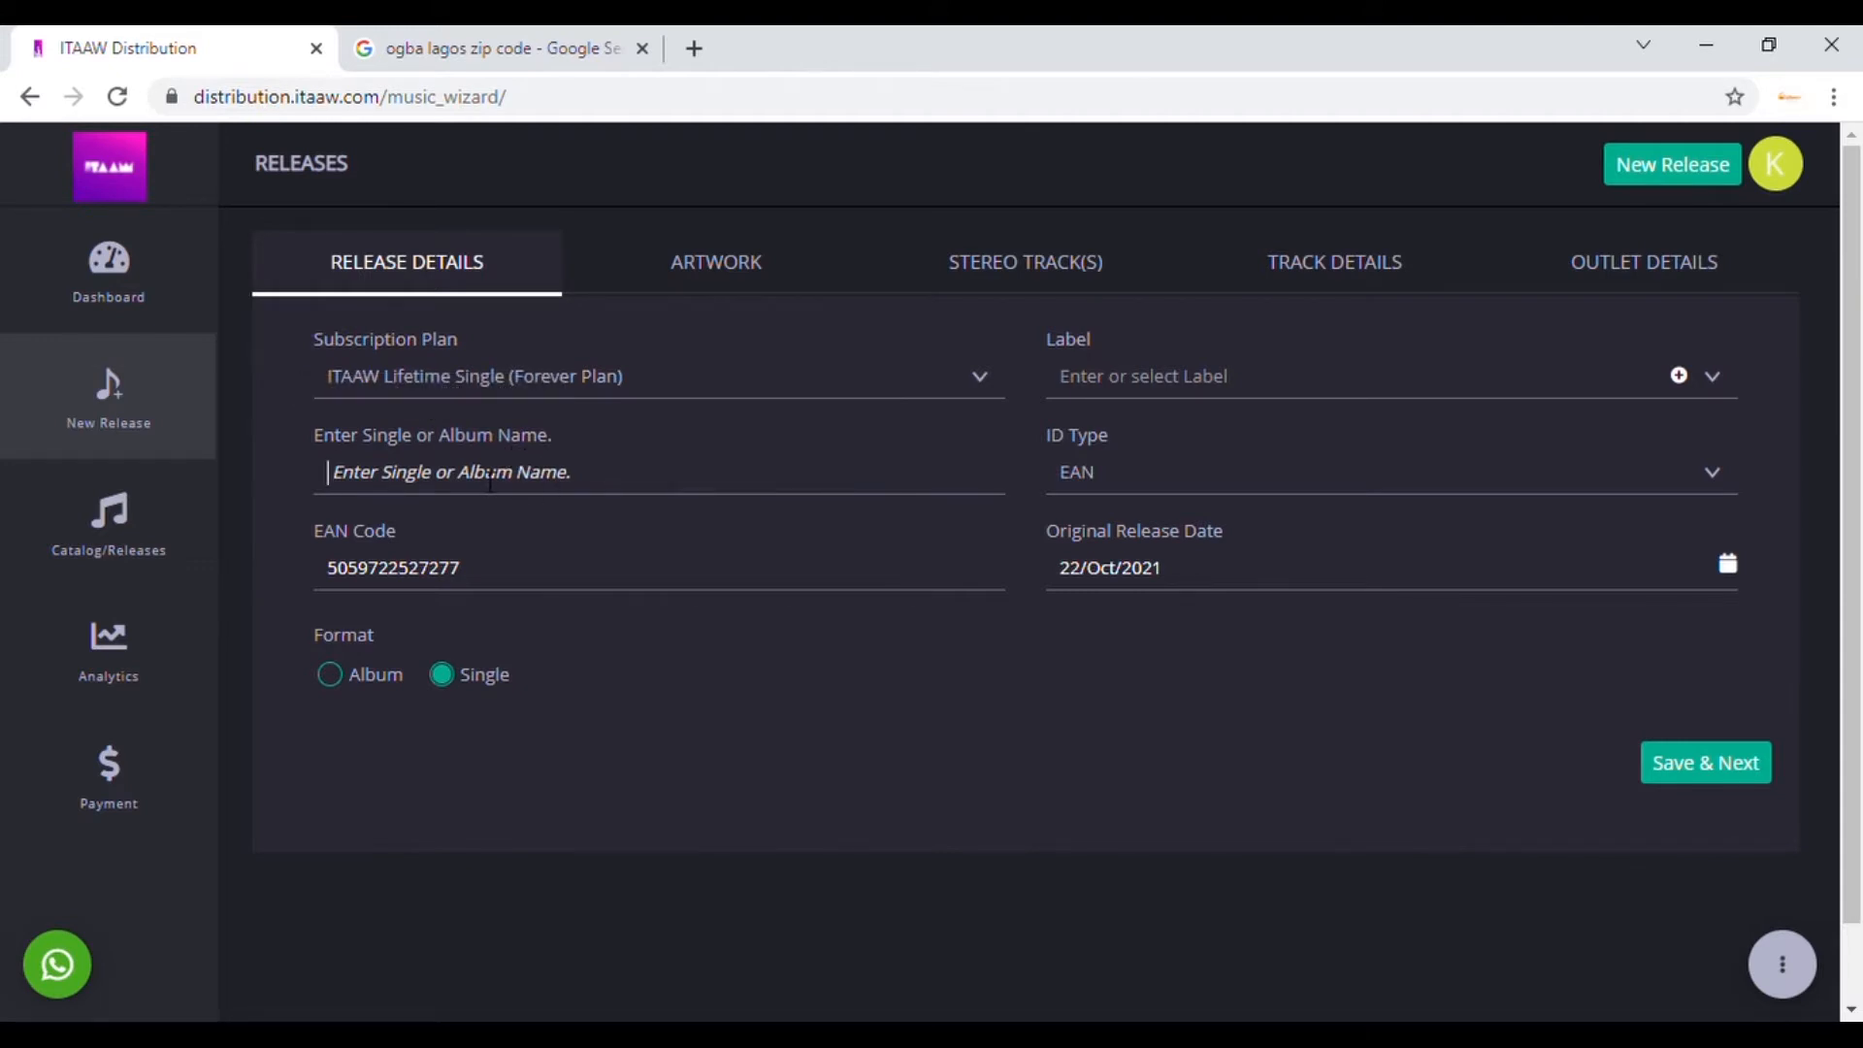
pyautogui.write('Love Wan')
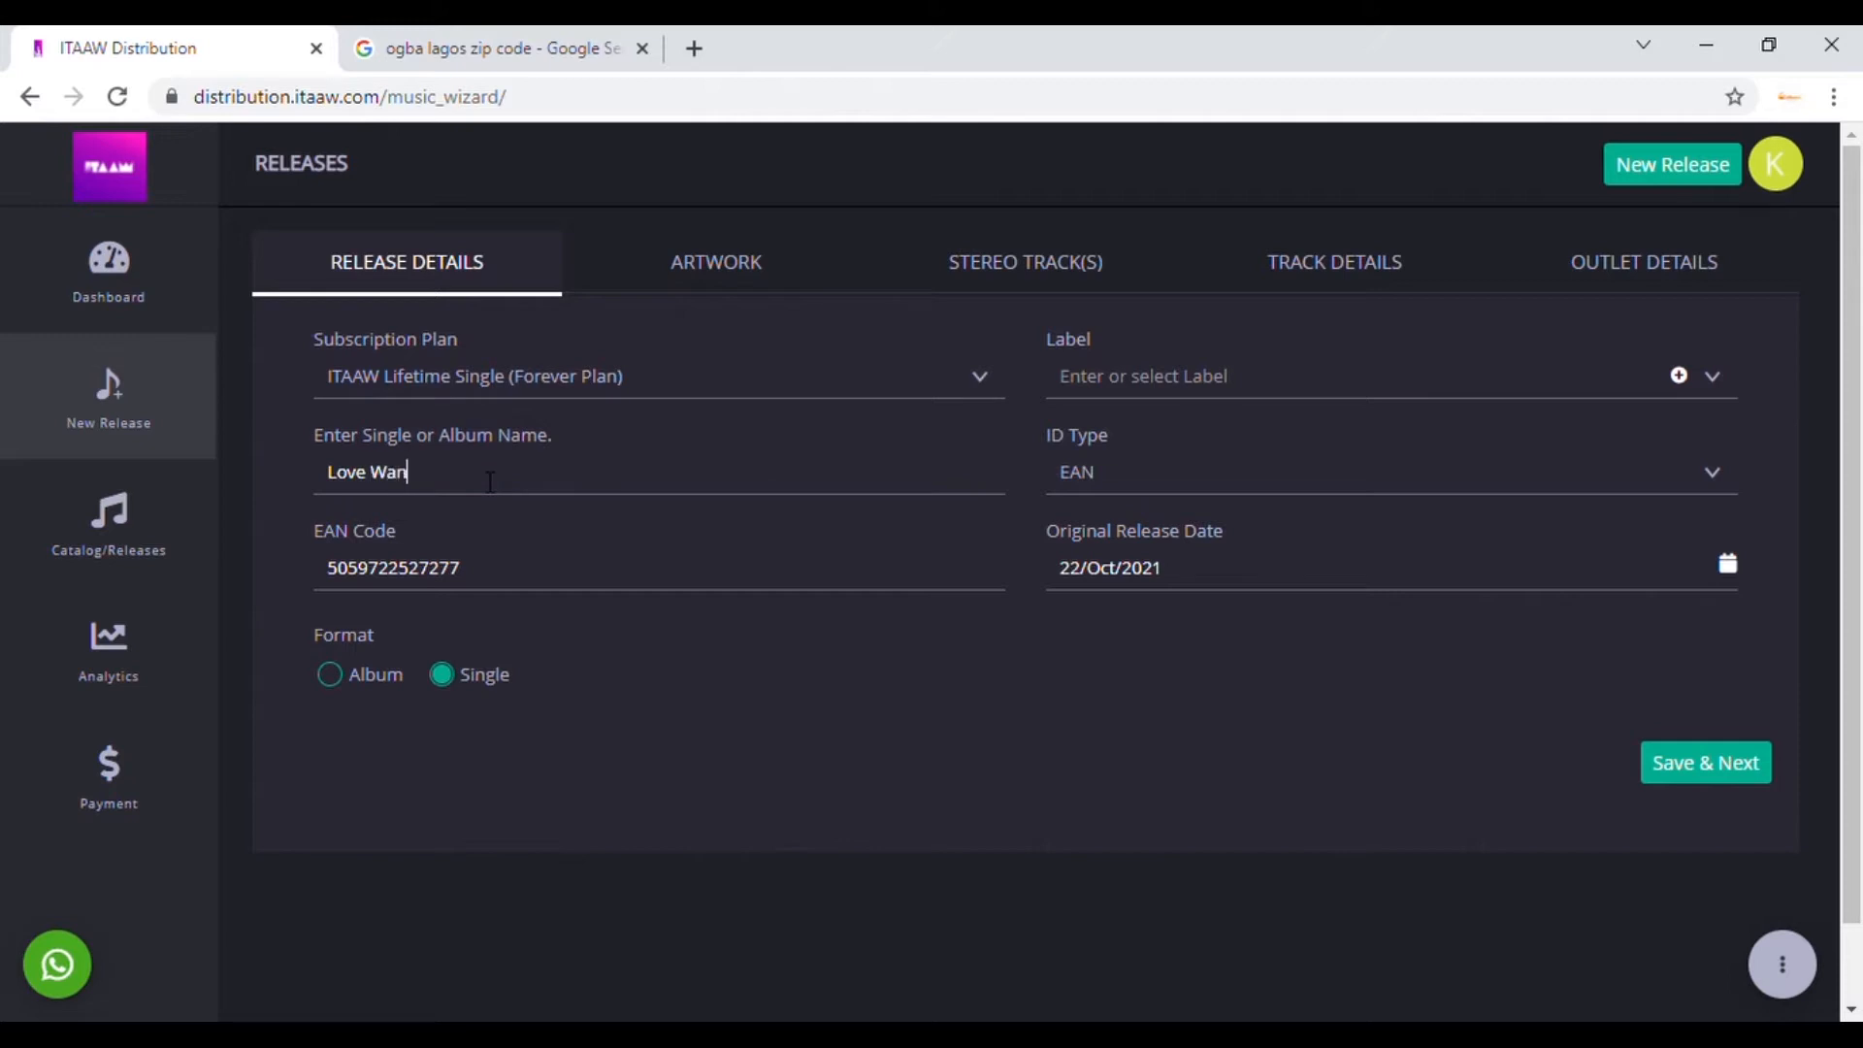
pyautogui.write(' Tintin')
pyautogui.moveTo(532, 578)
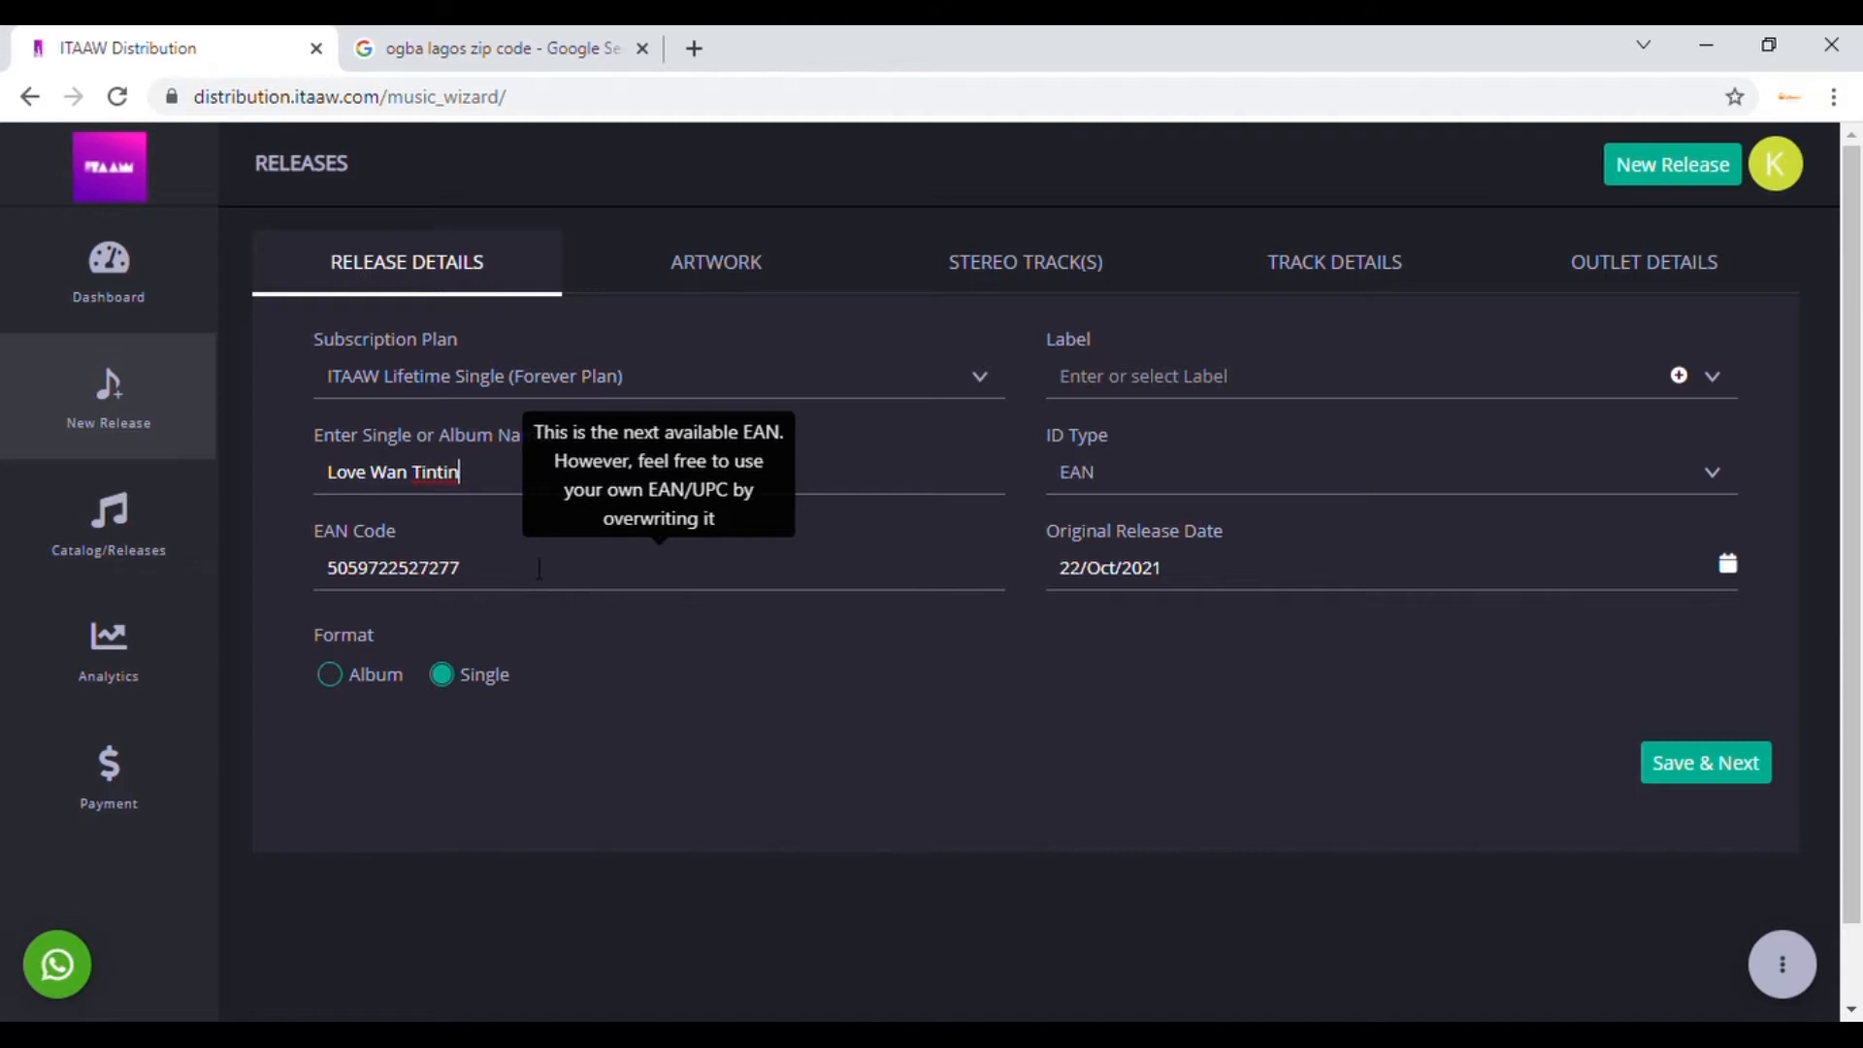
pyautogui.click(1687, 488)
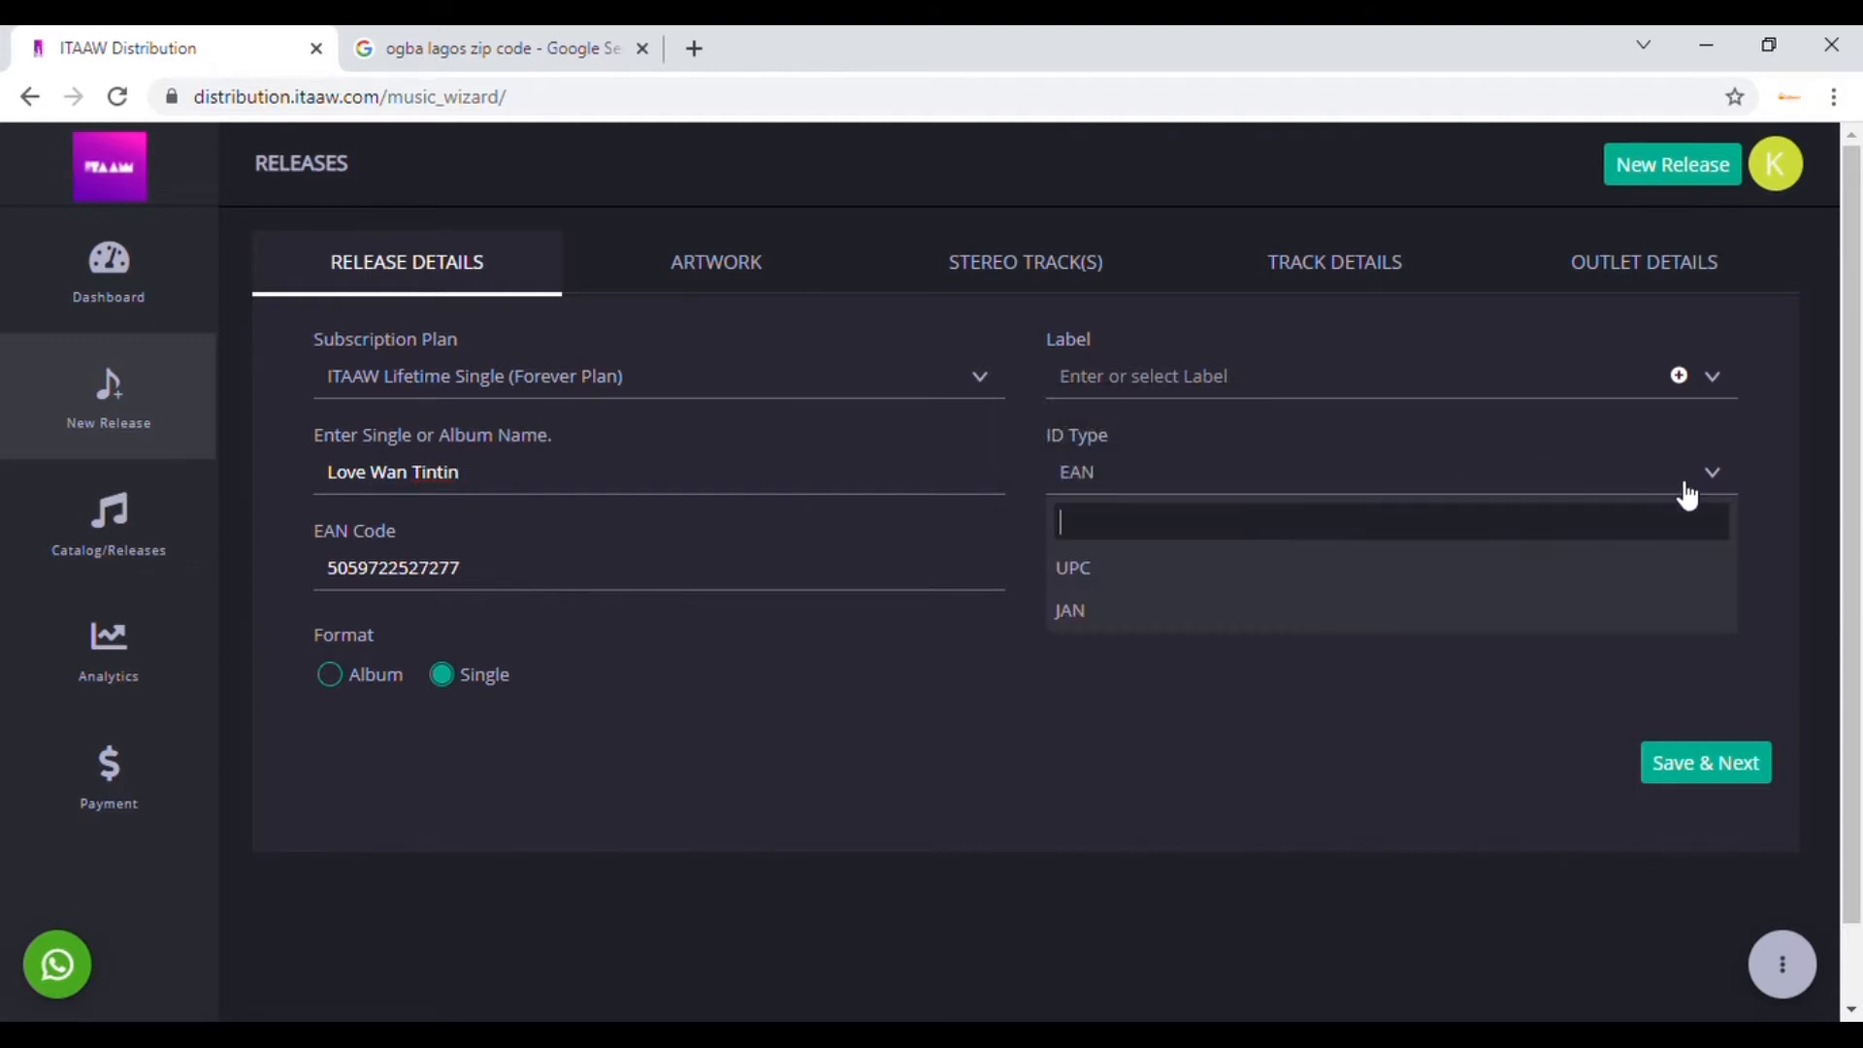
pyautogui.click(1368, 568)
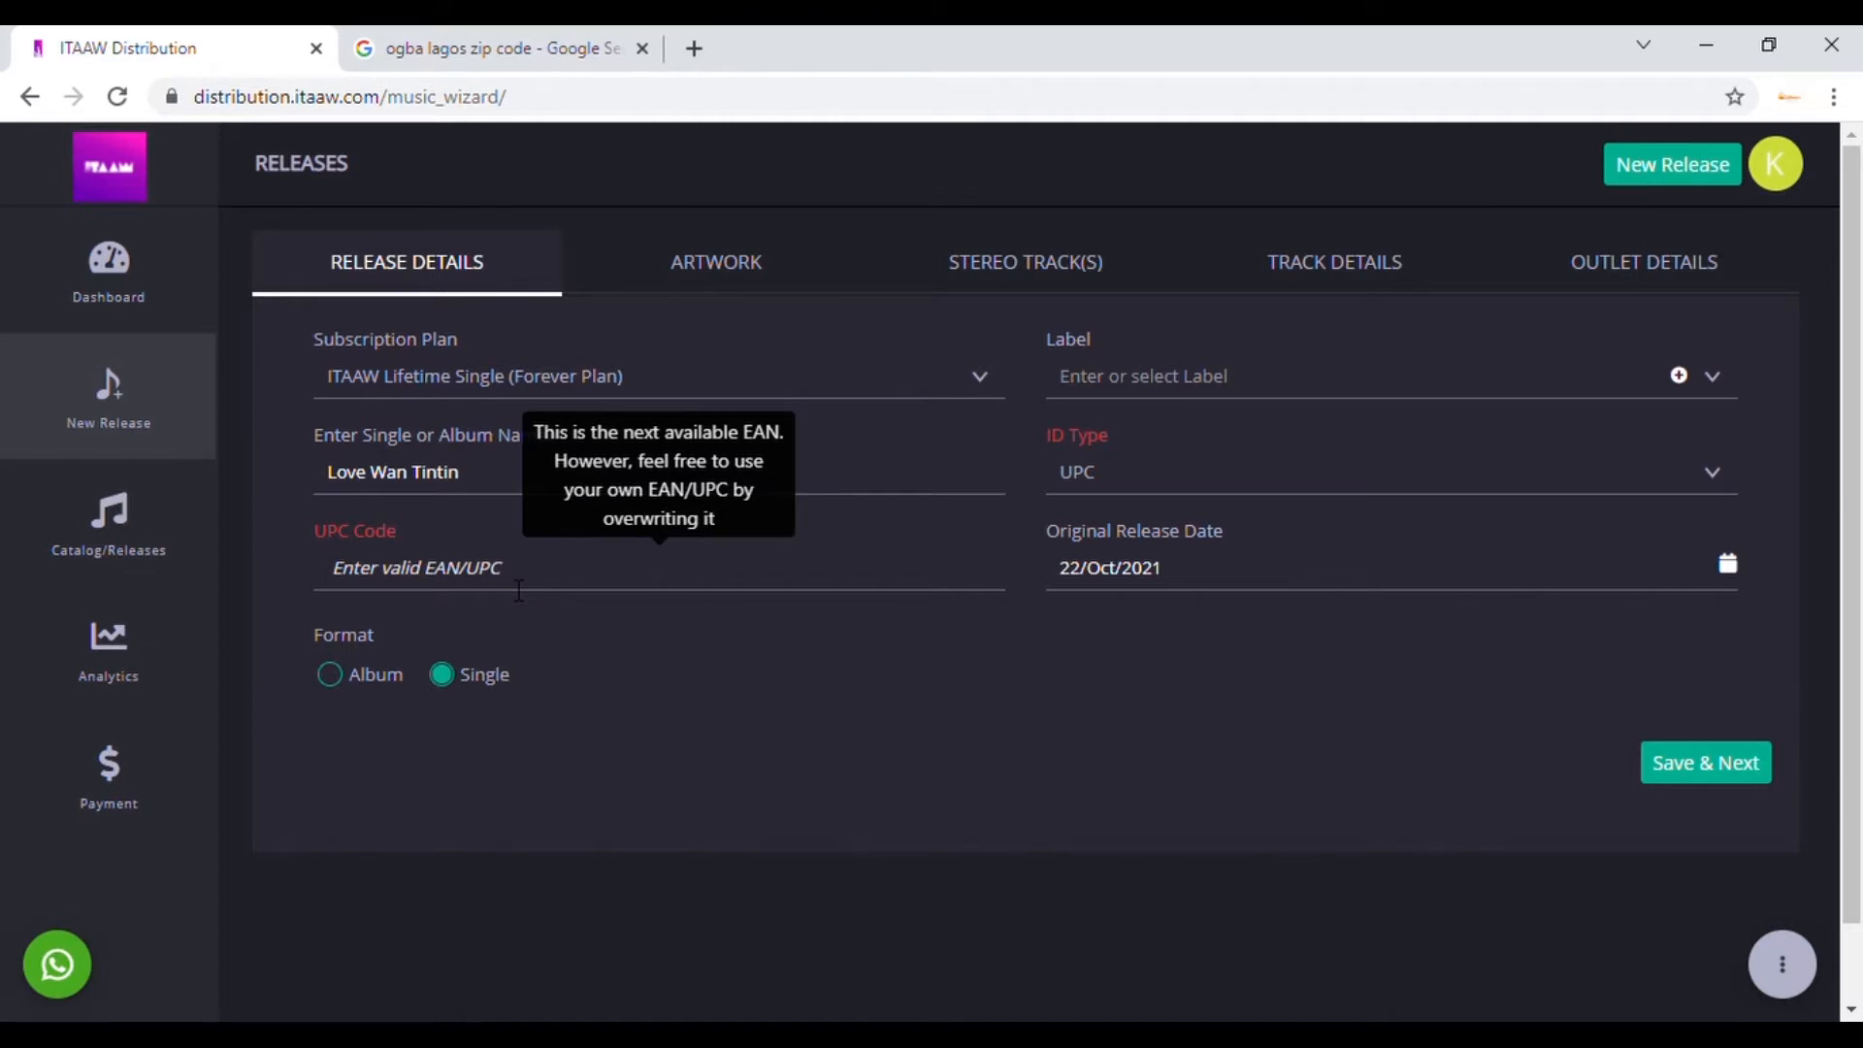
pyautogui.click(1397, 478)
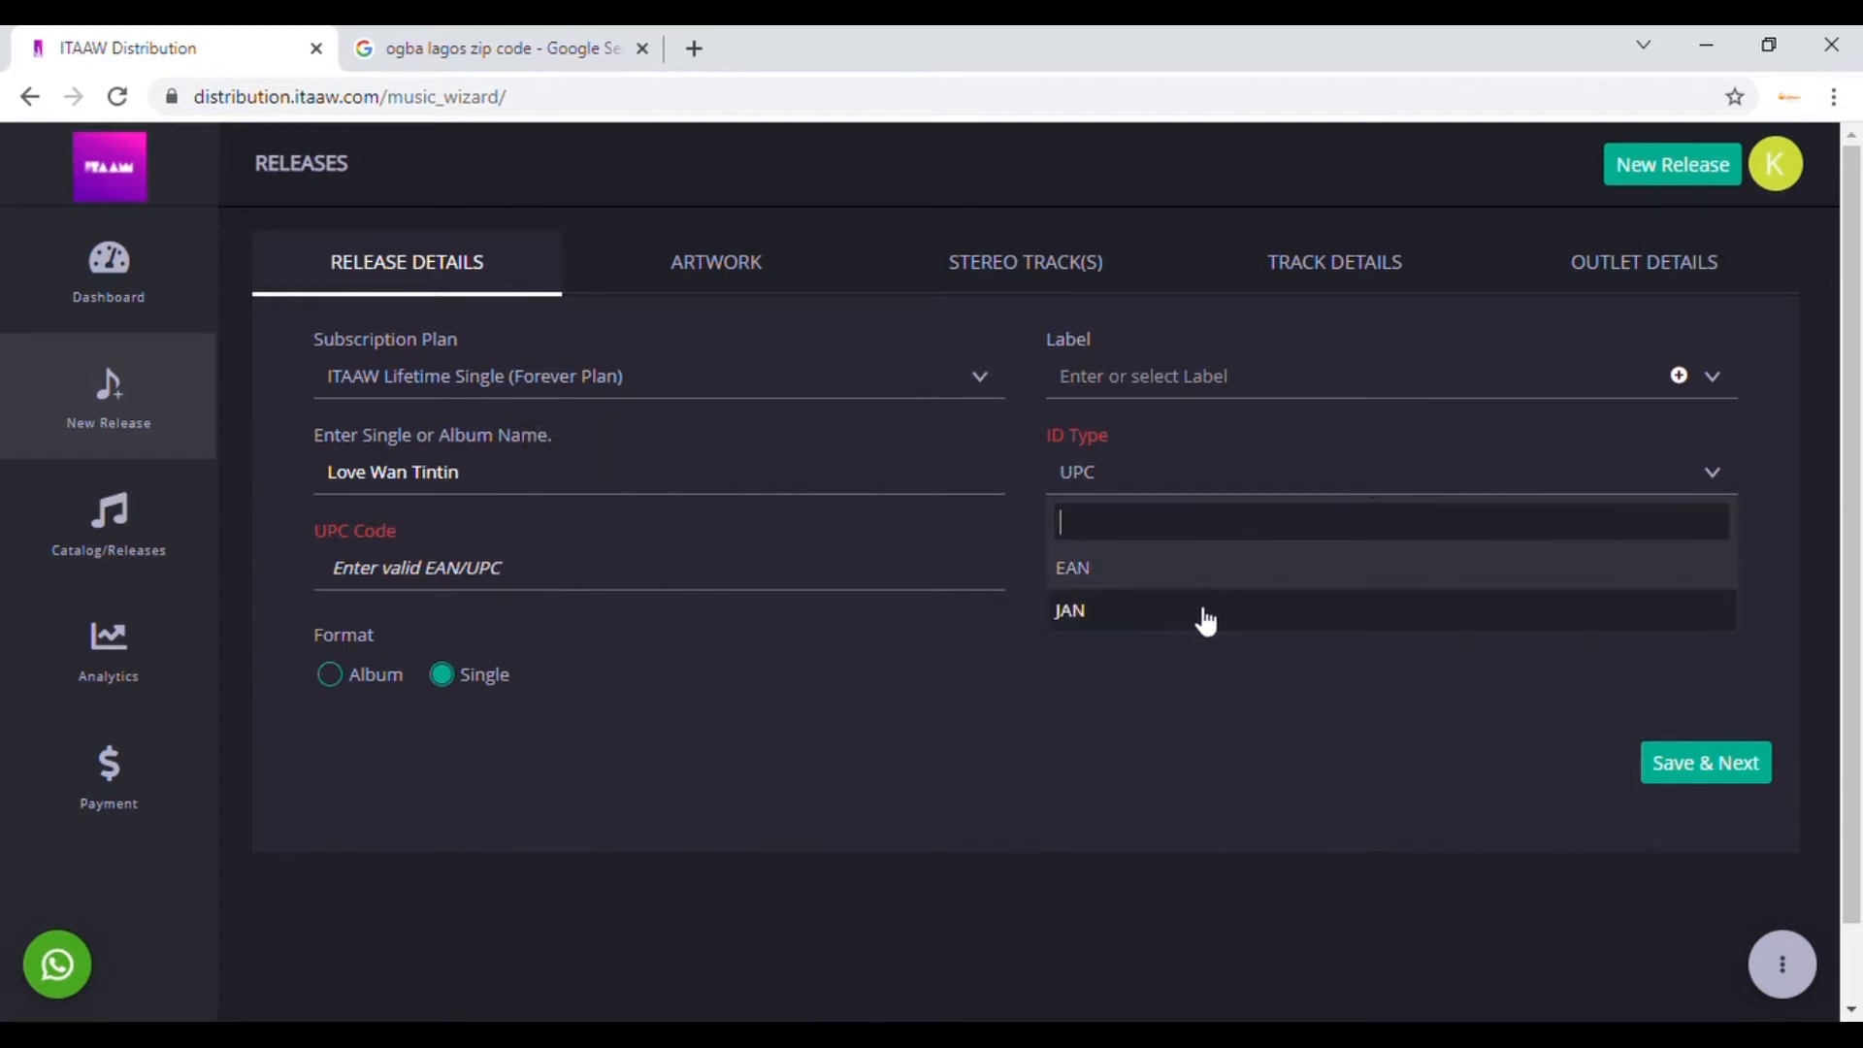
pyautogui.click(1166, 619)
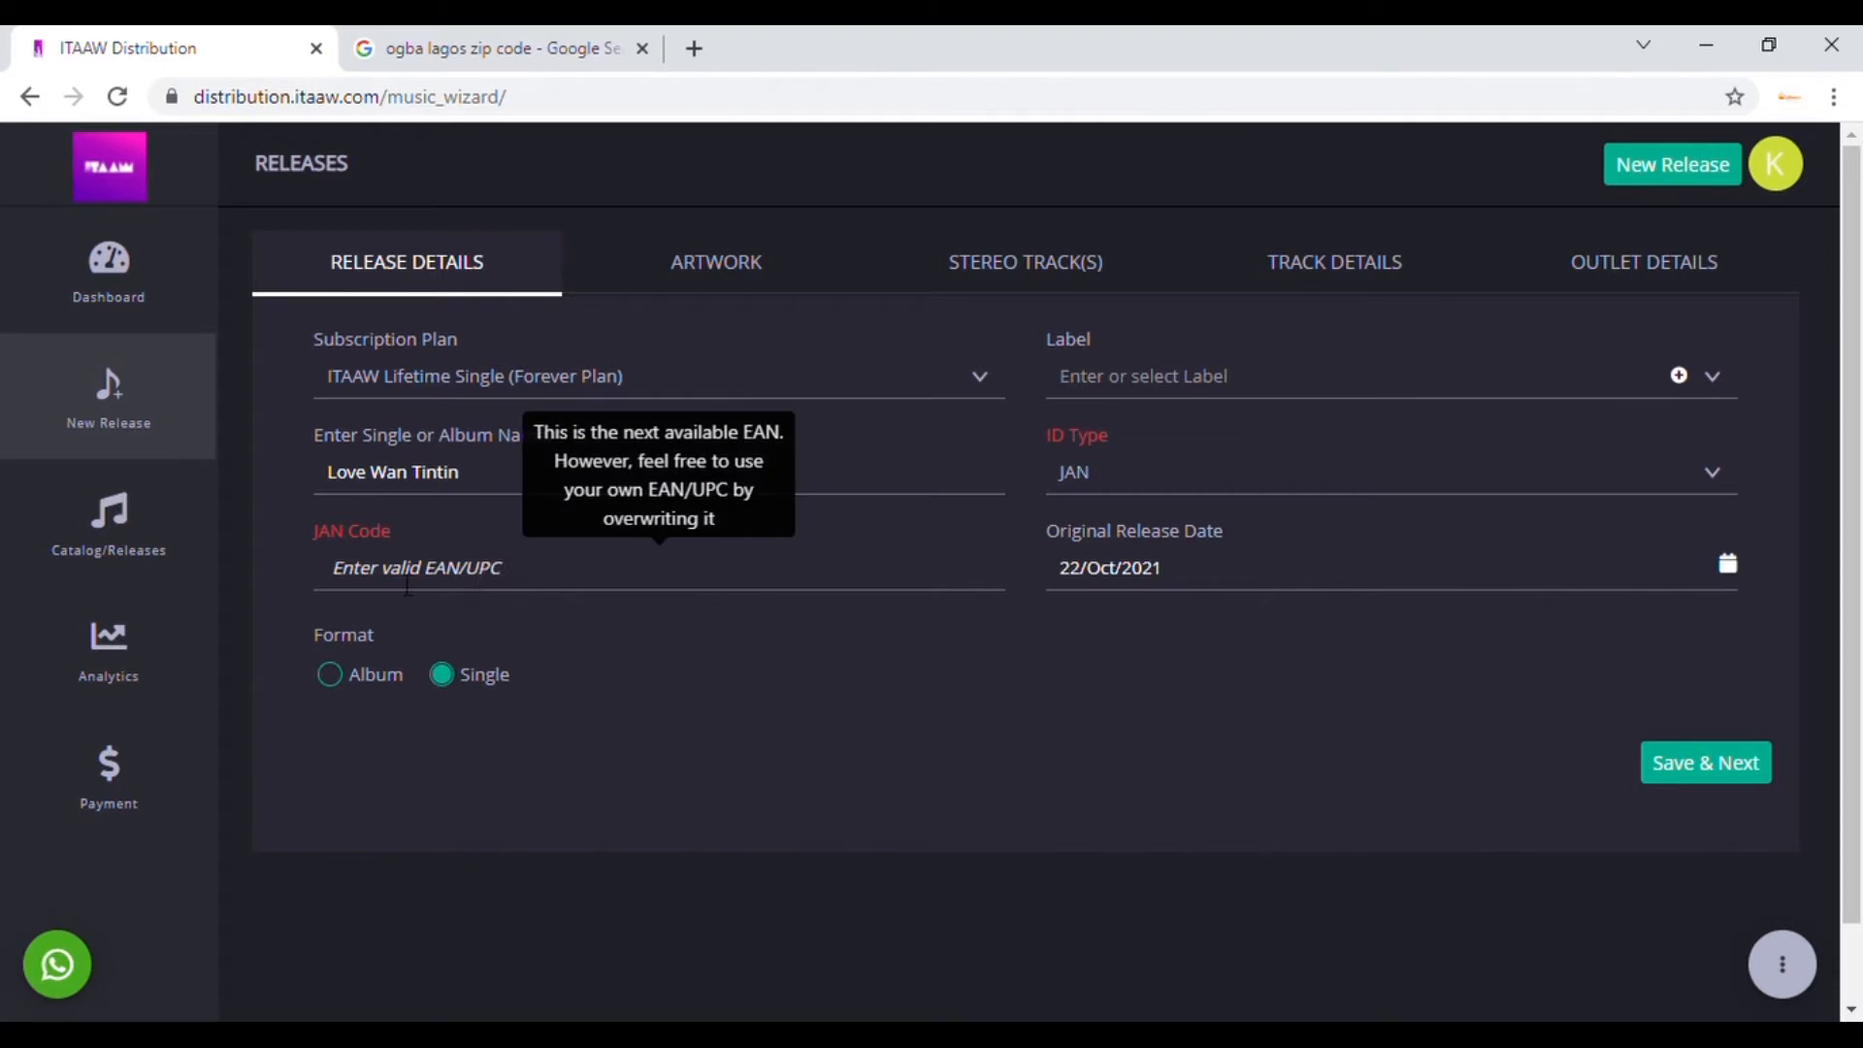
pyautogui.click(1435, 485)
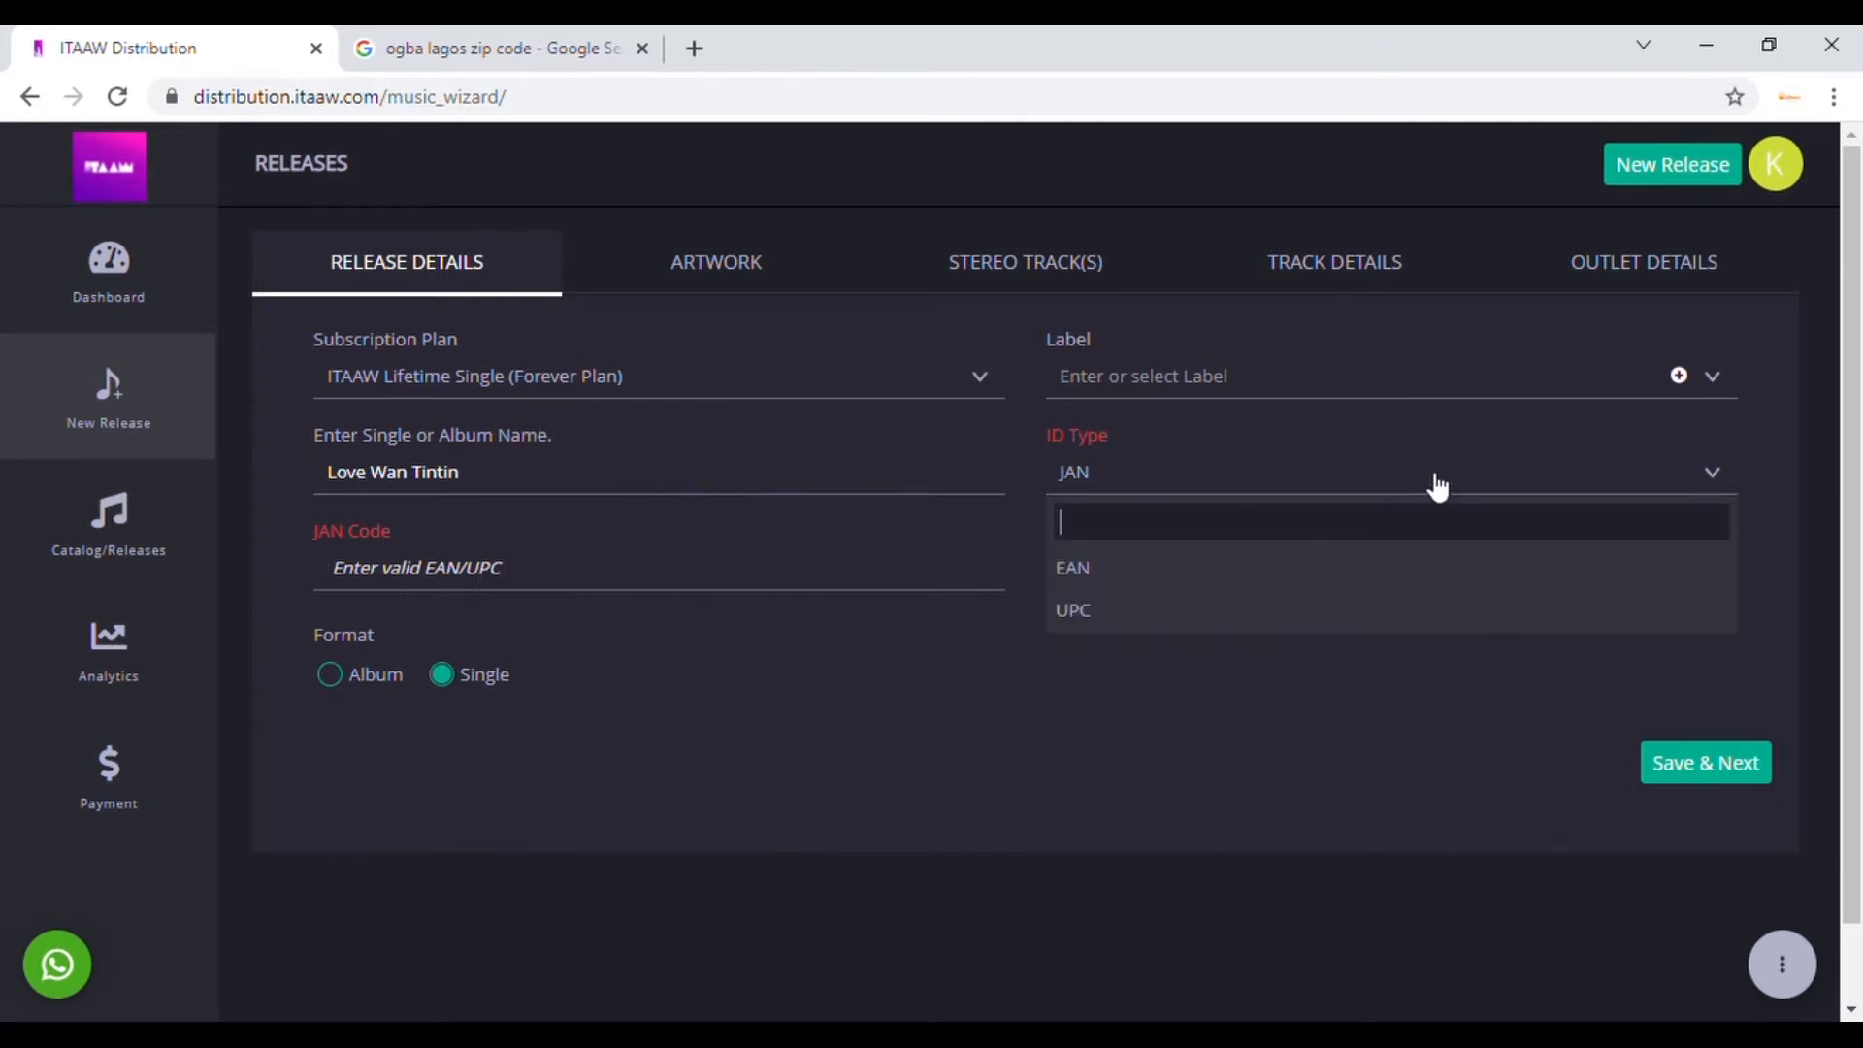
pyautogui.click(1169, 586)
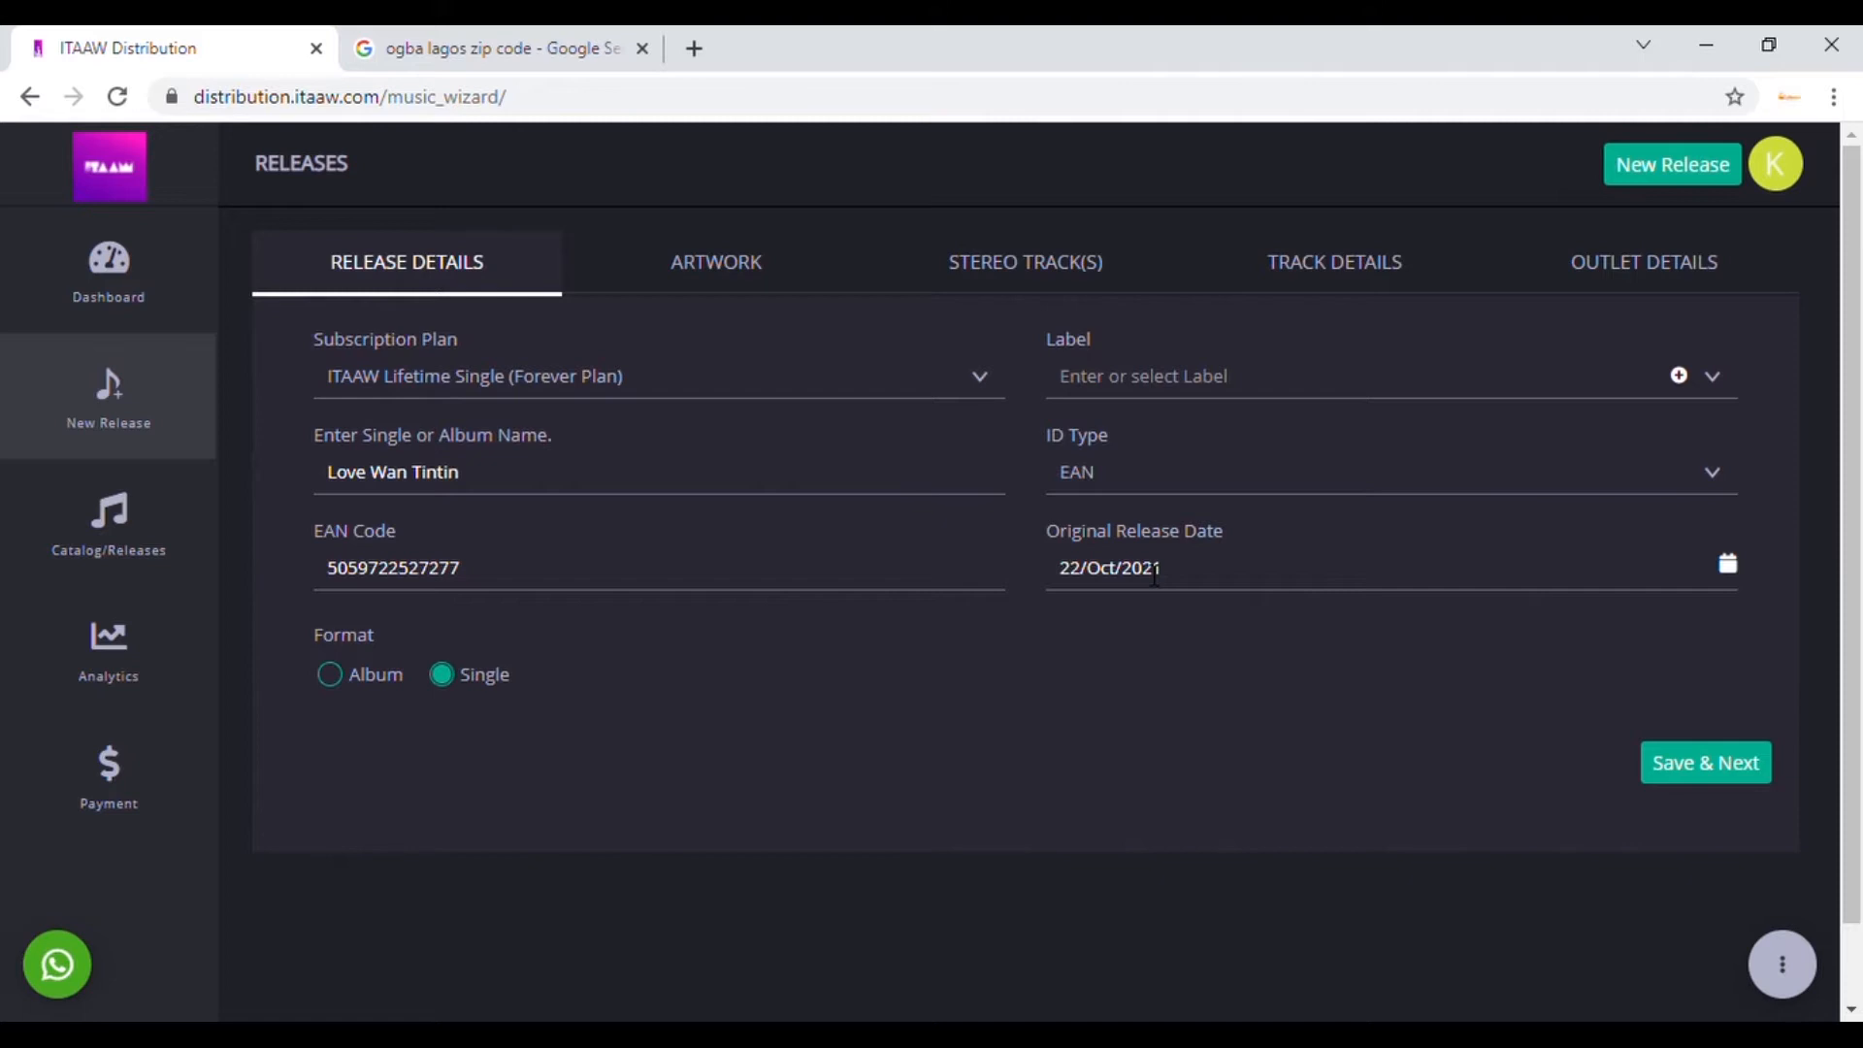
# Step: Pick 03/Nov/2021 as the original release date from the calendar
pyautogui.click(1727, 563)
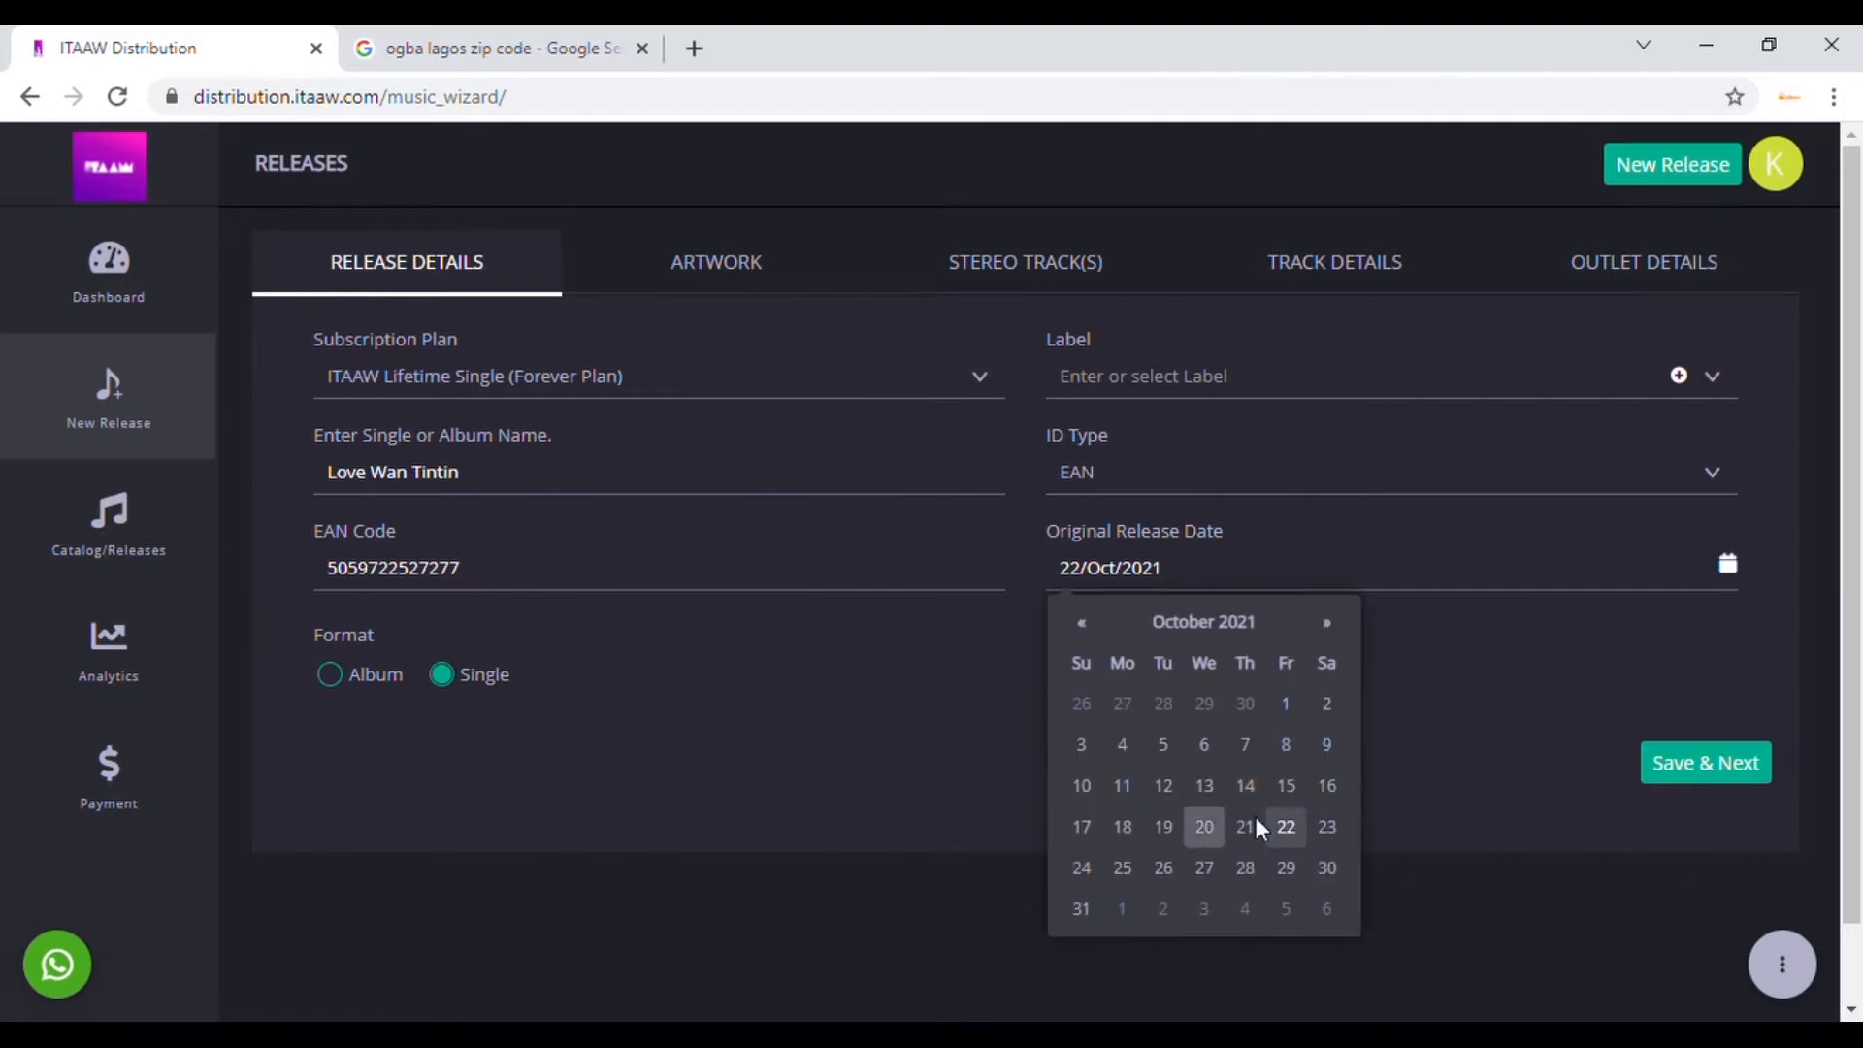
pyautogui.click(1345, 631)
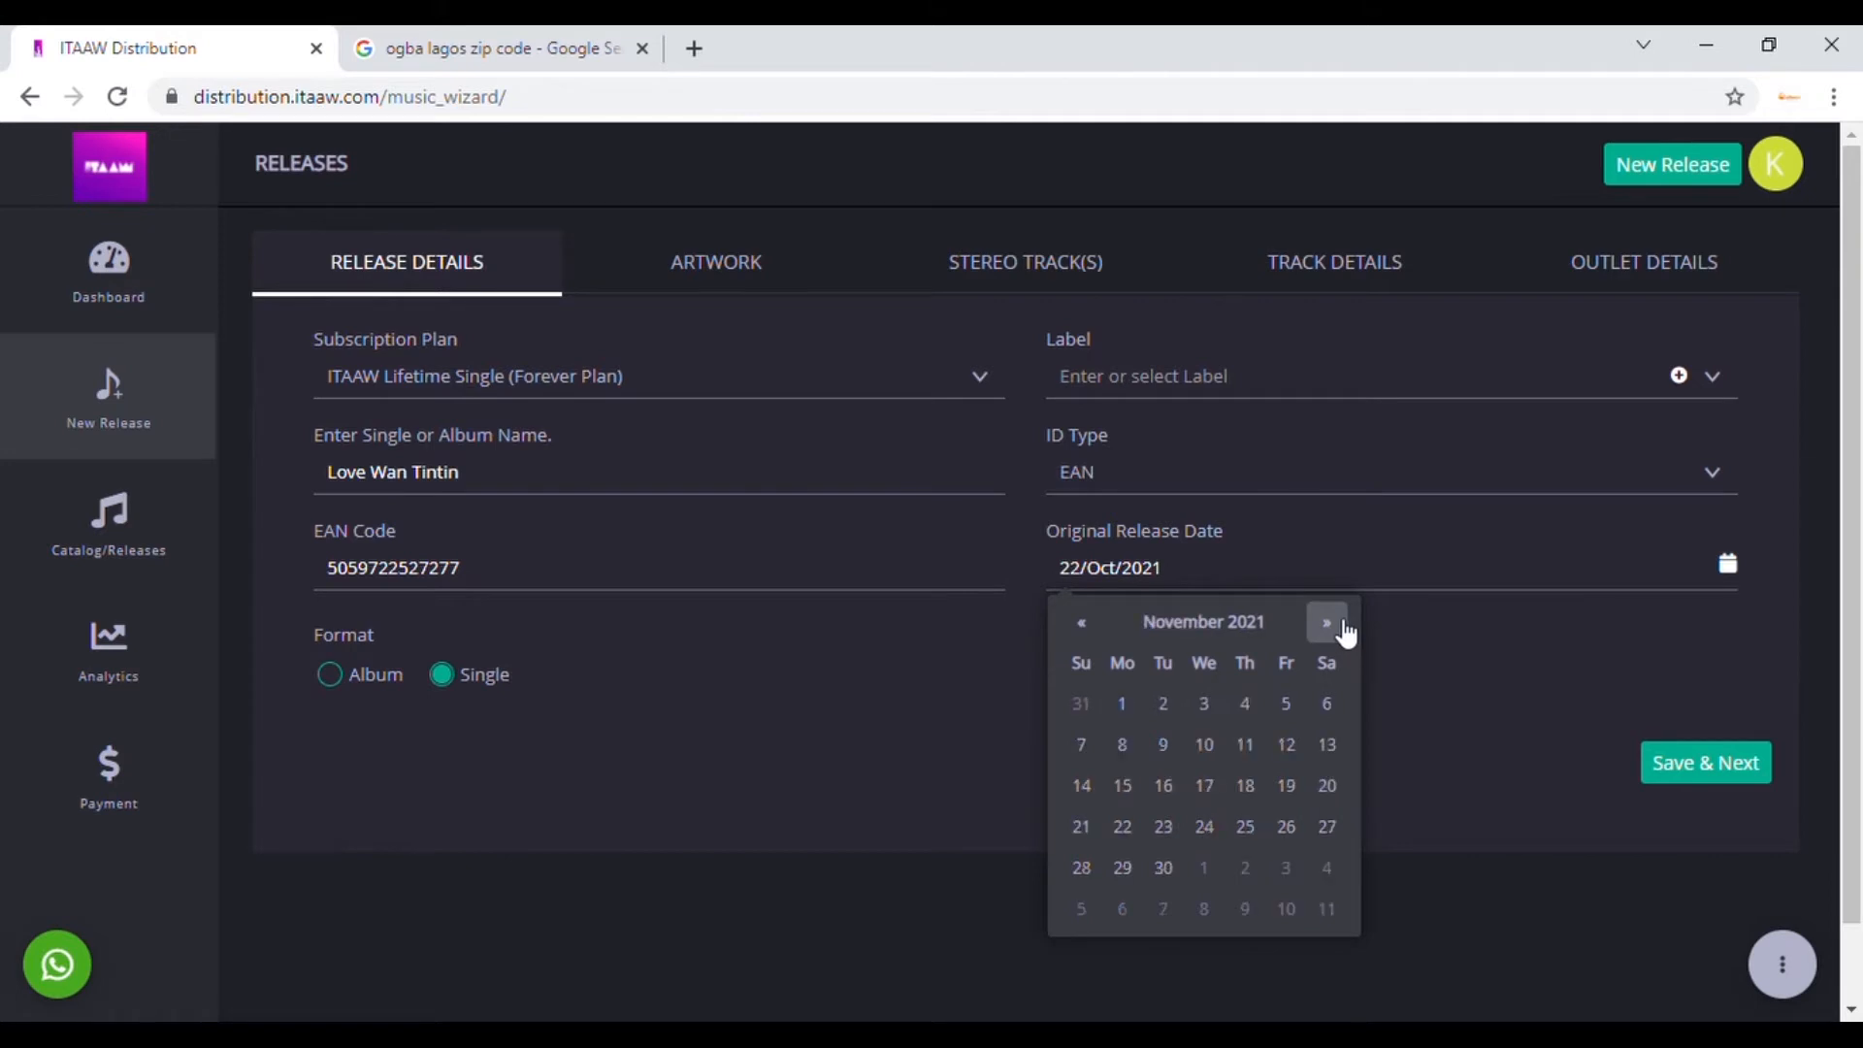
pyautogui.click(1201, 716)
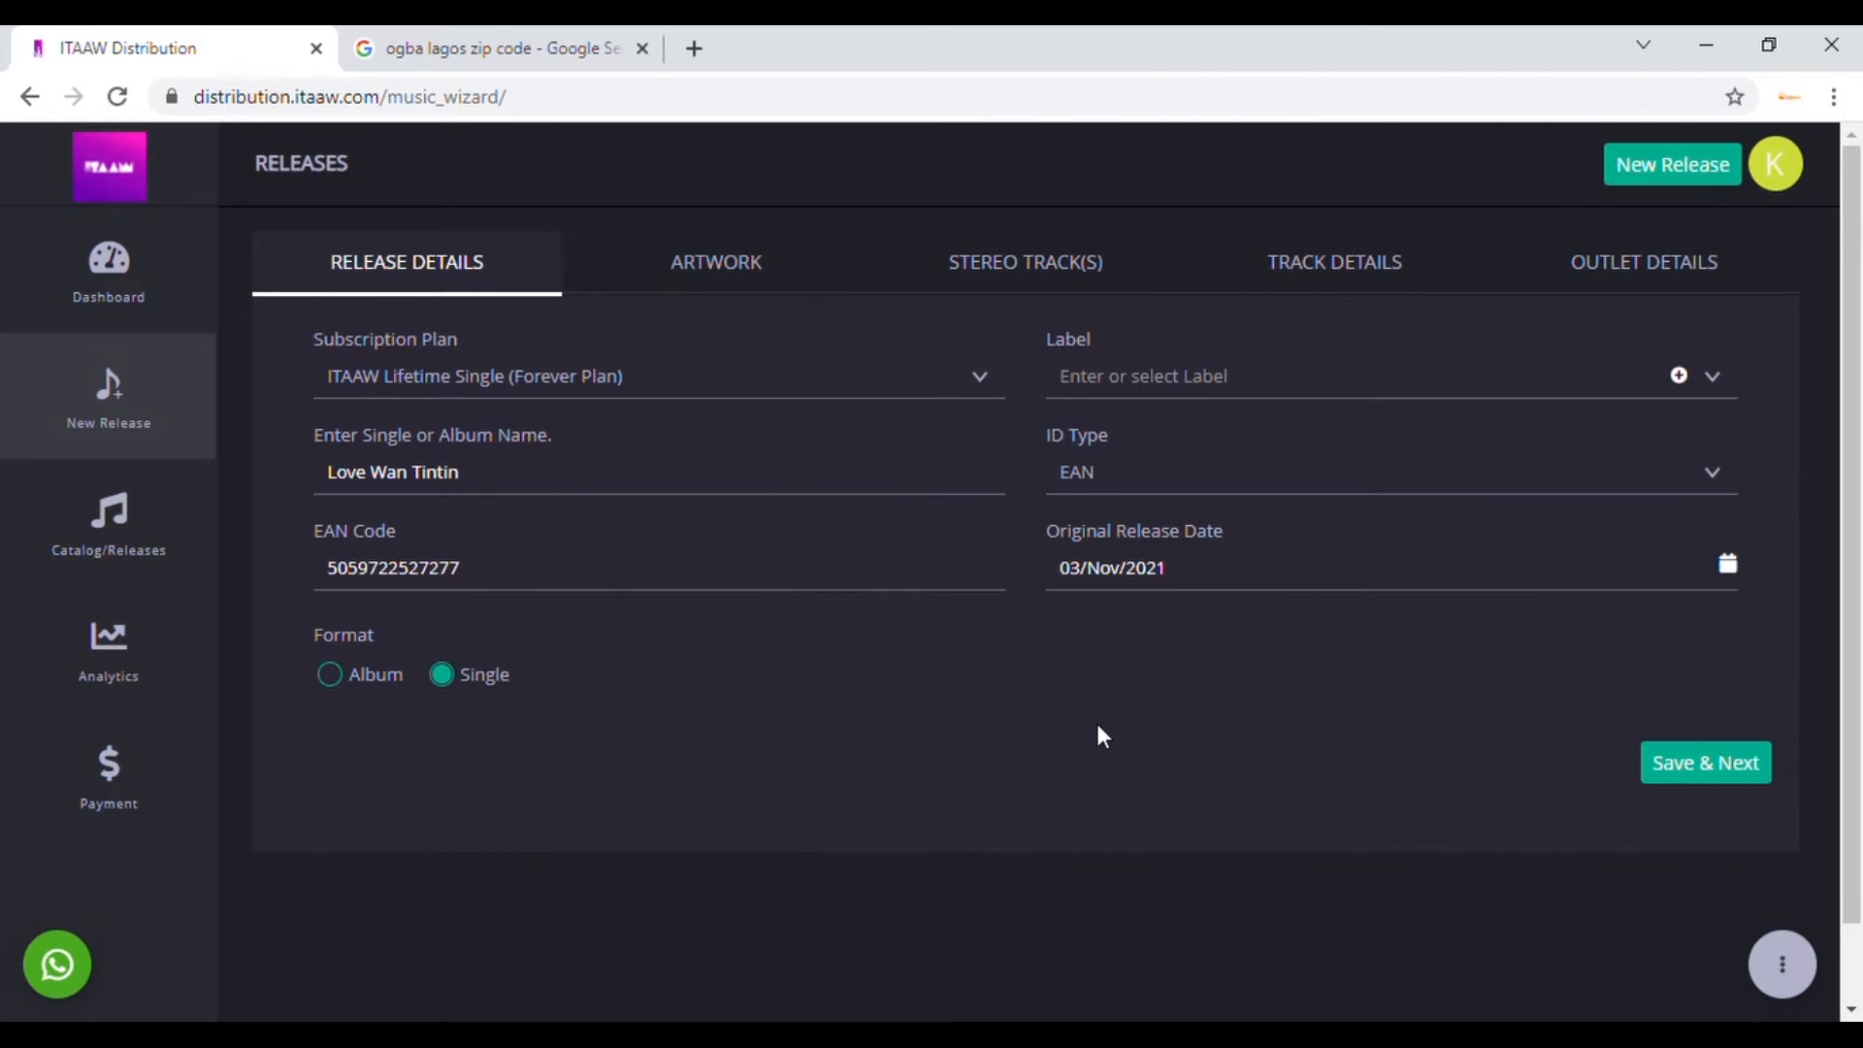
# Step: Choose Yovi Records as the label and save the release details
pyautogui.click(1246, 384)
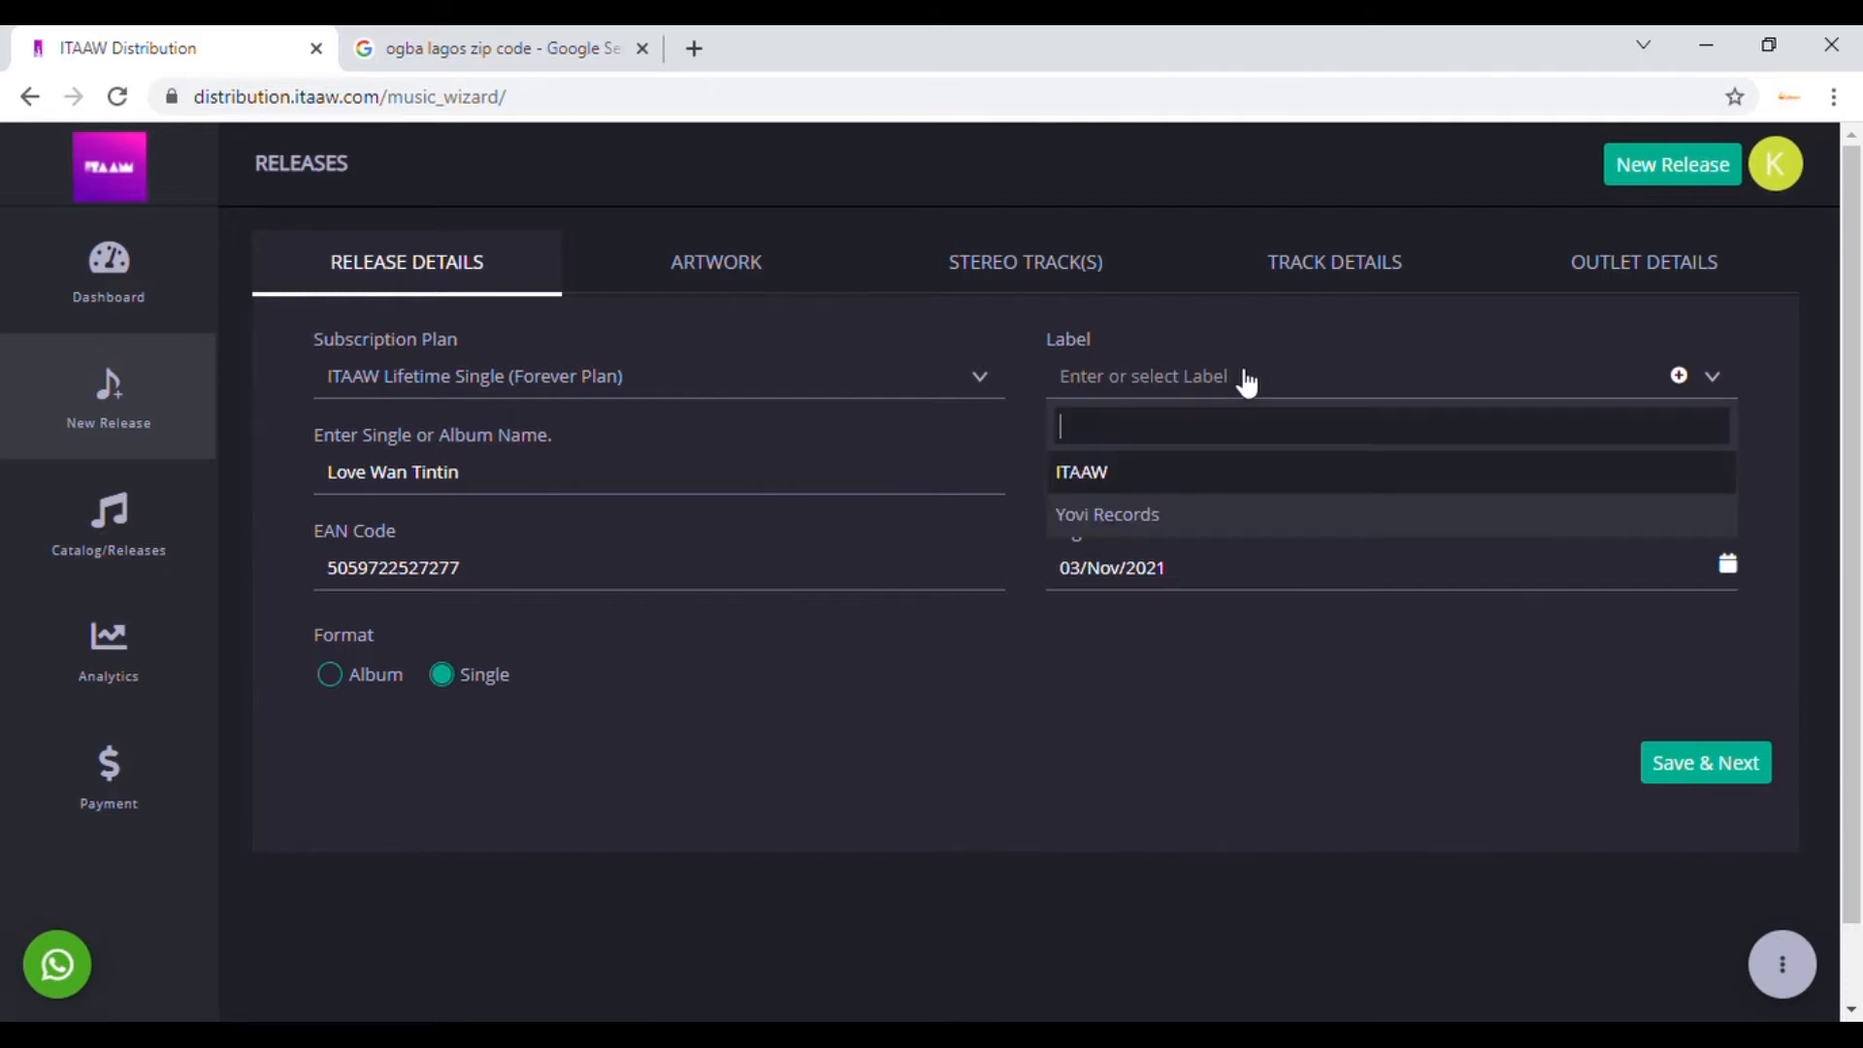
pyautogui.click(1135, 518)
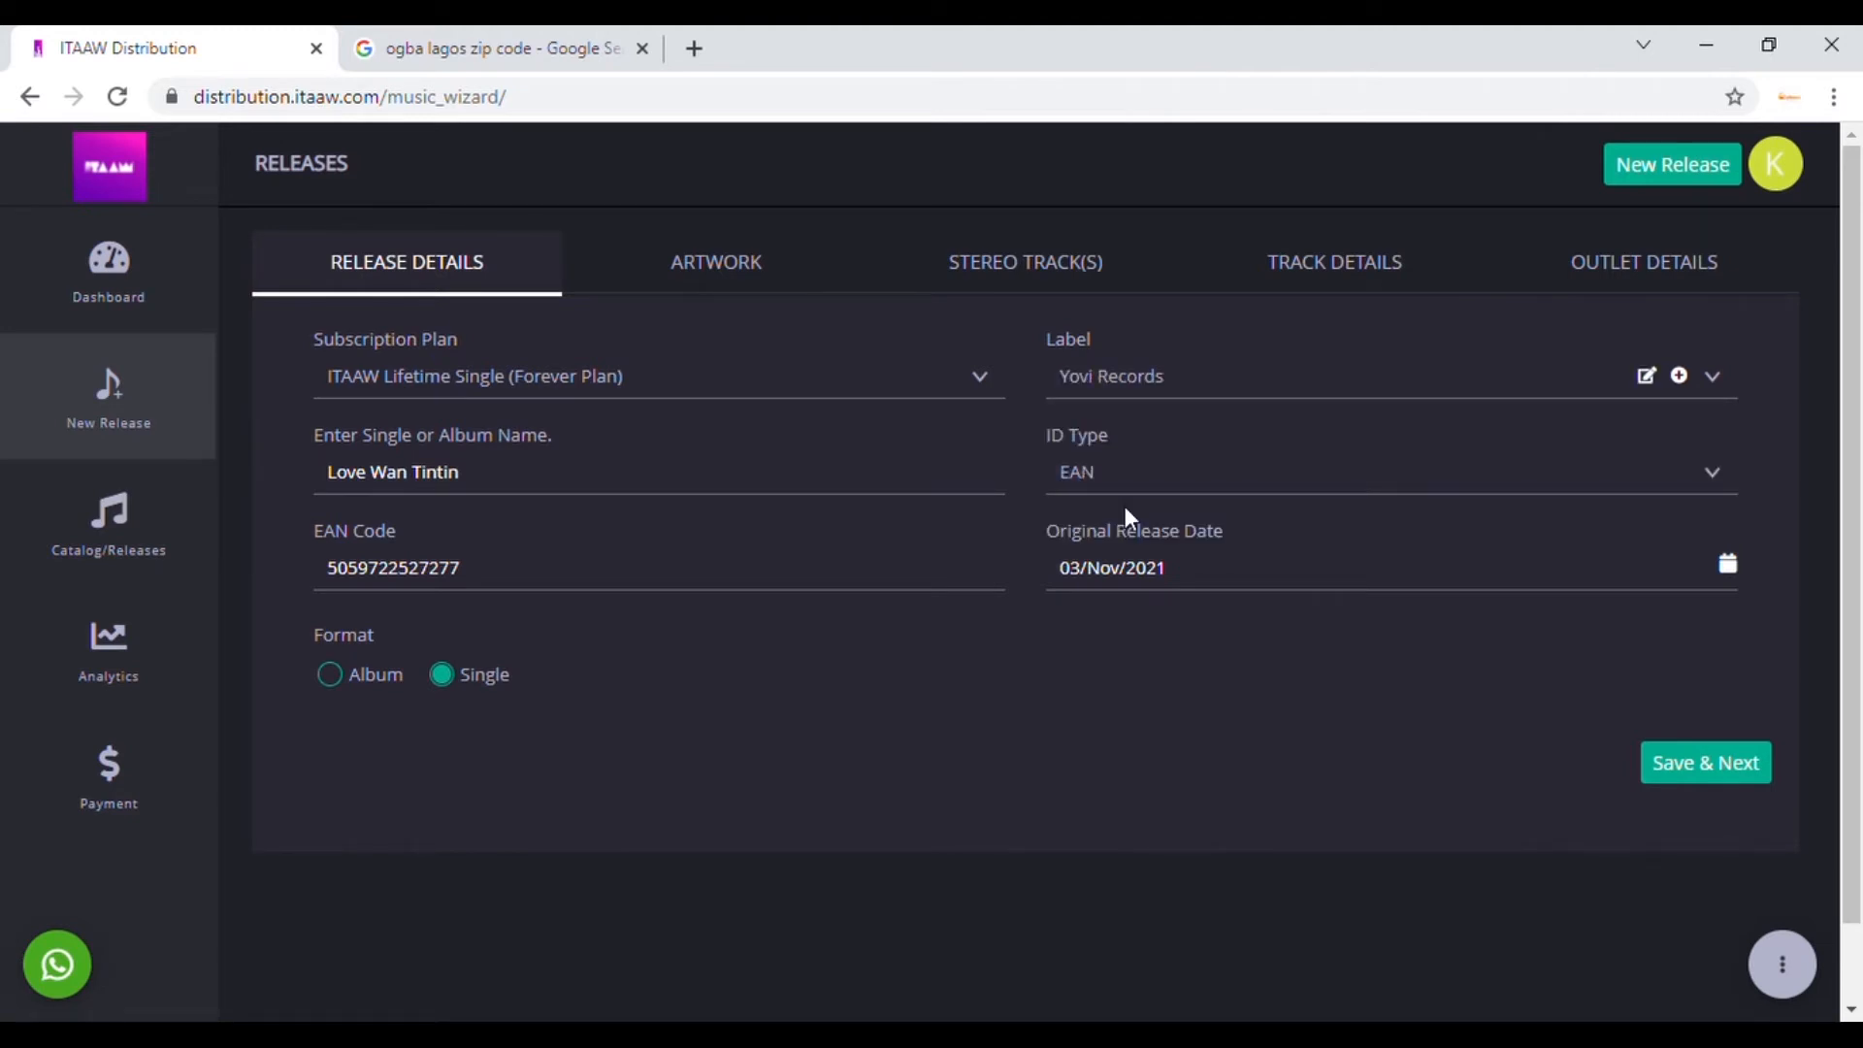
pyautogui.click(1680, 377)
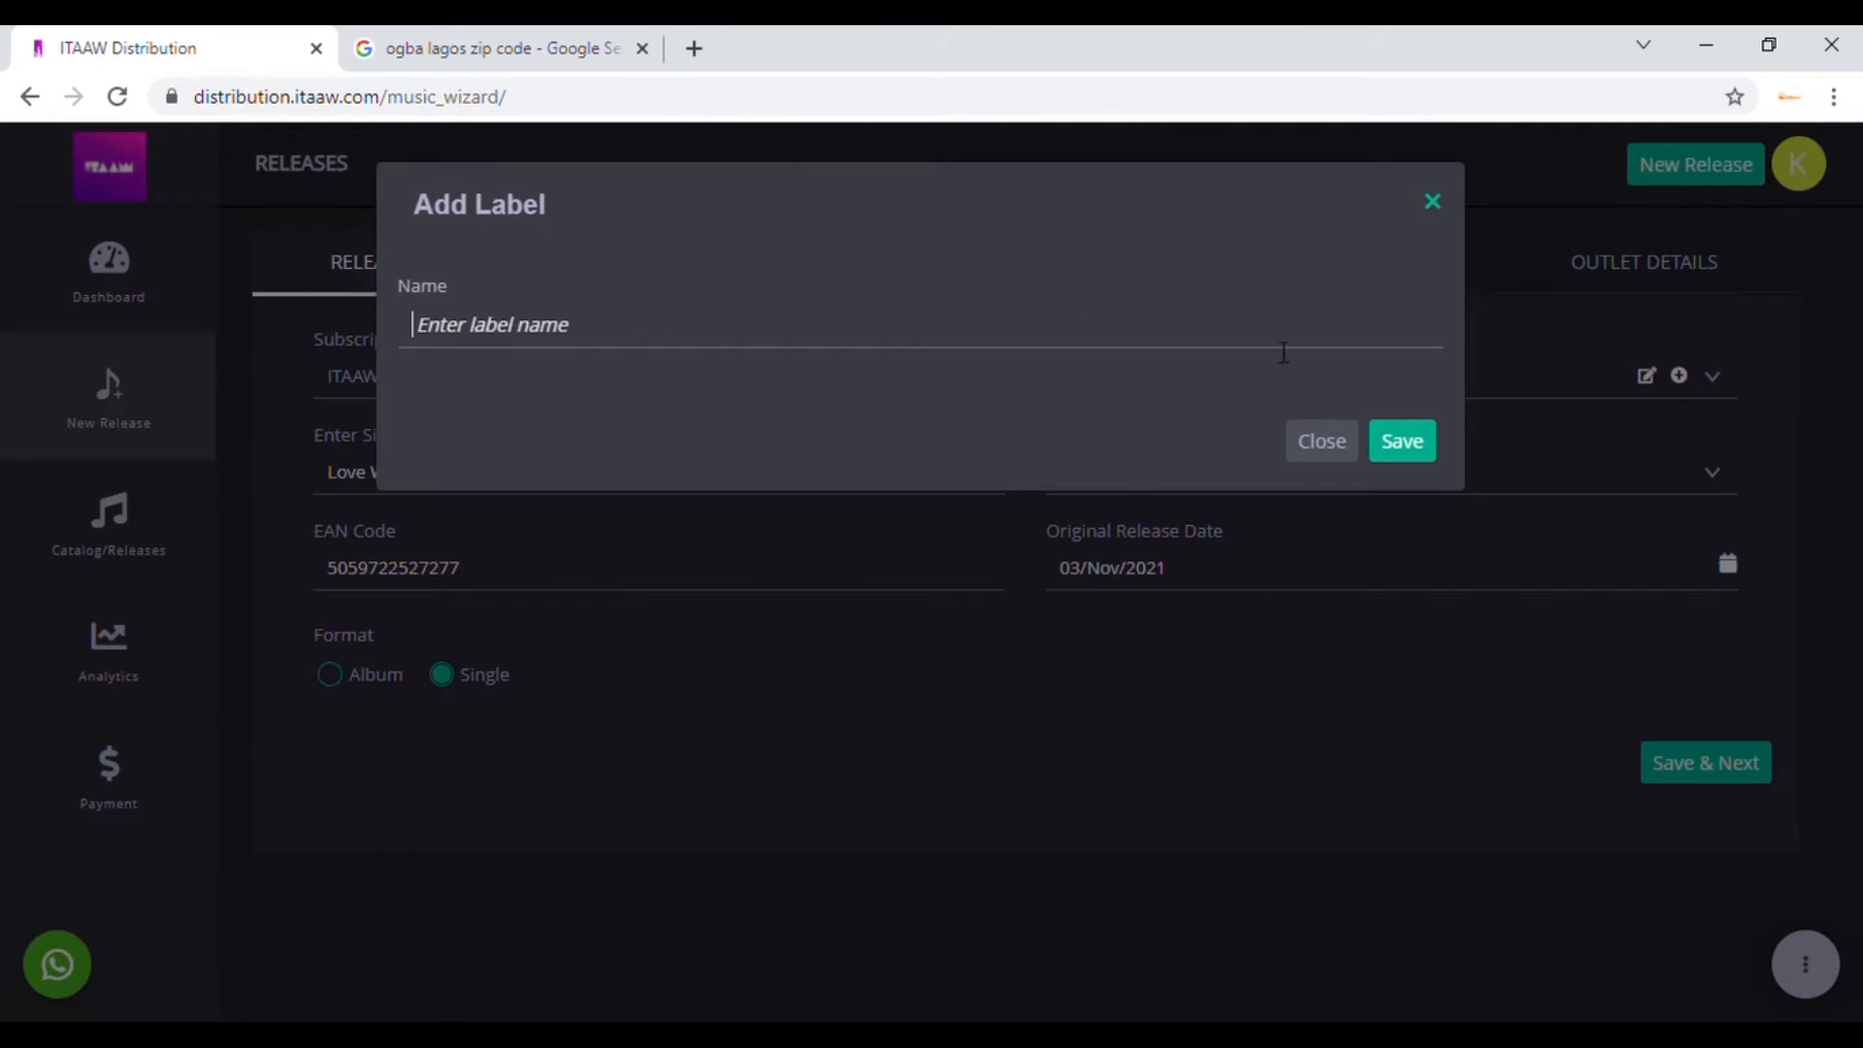
pyautogui.click(1332, 444)
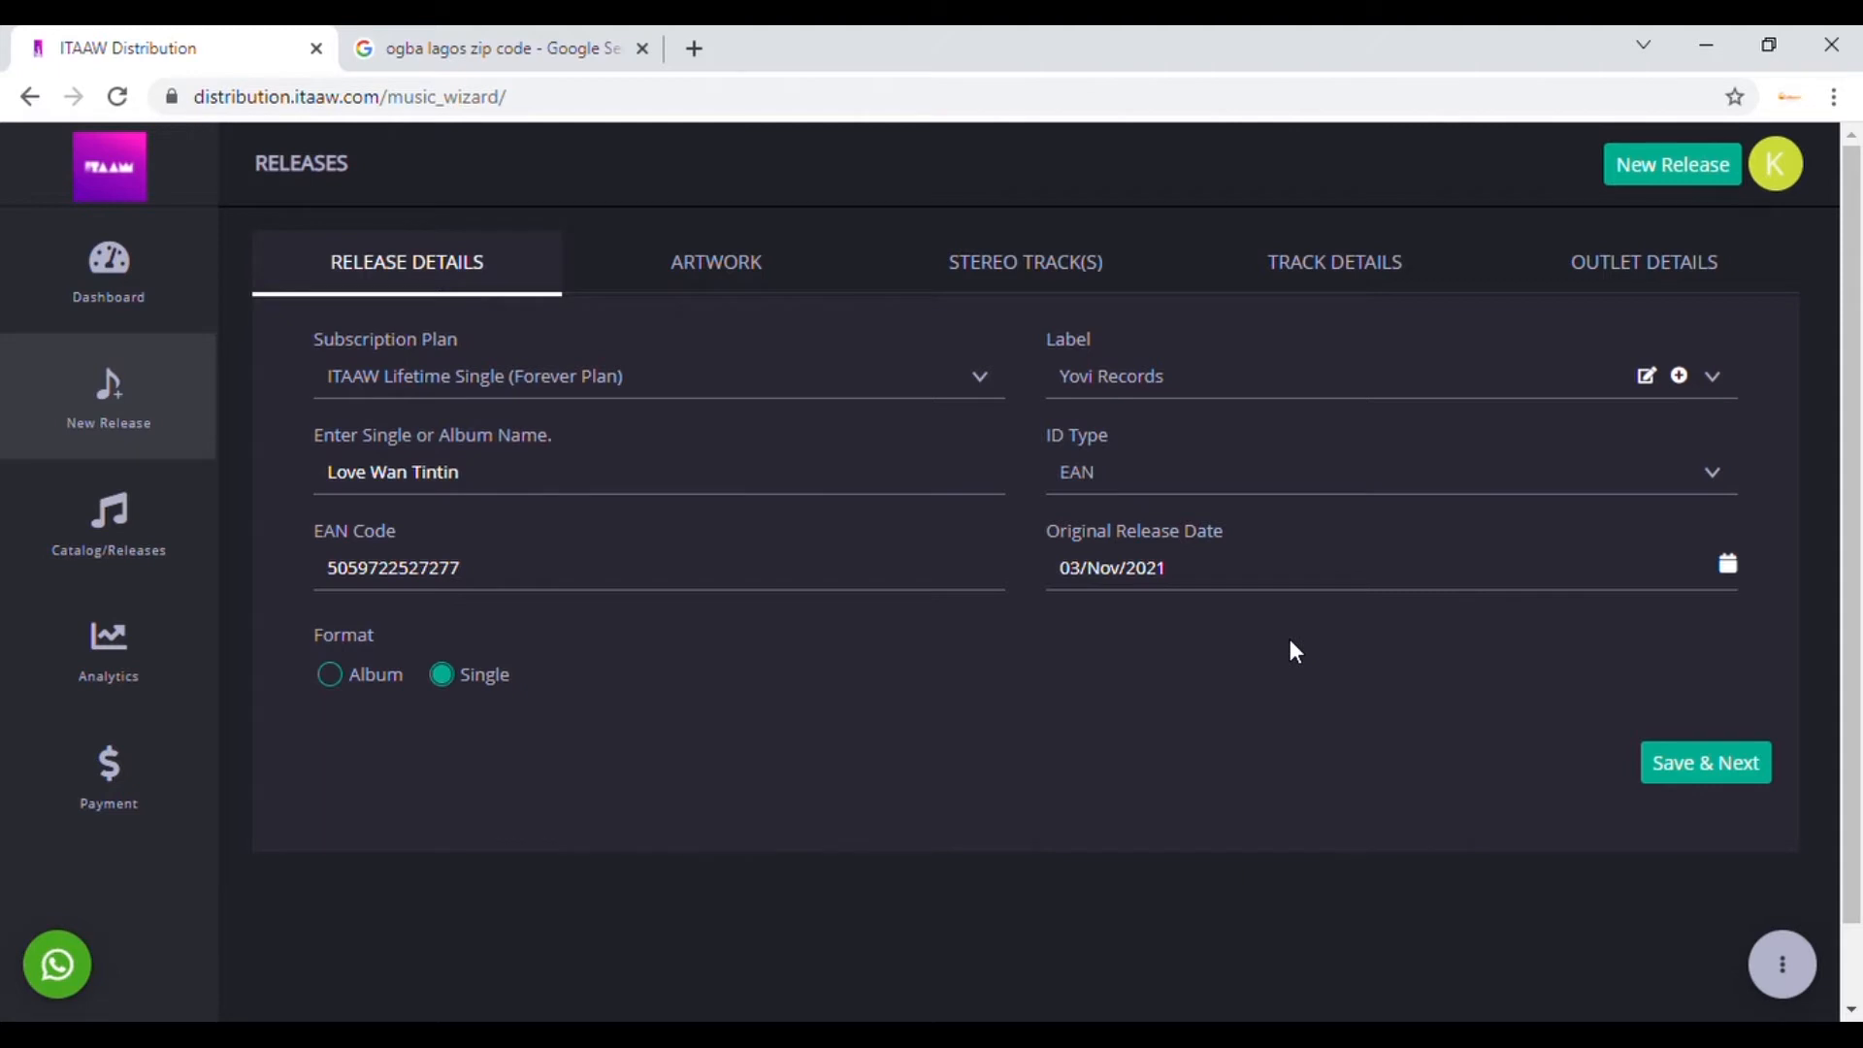
pyautogui.click(1731, 773)
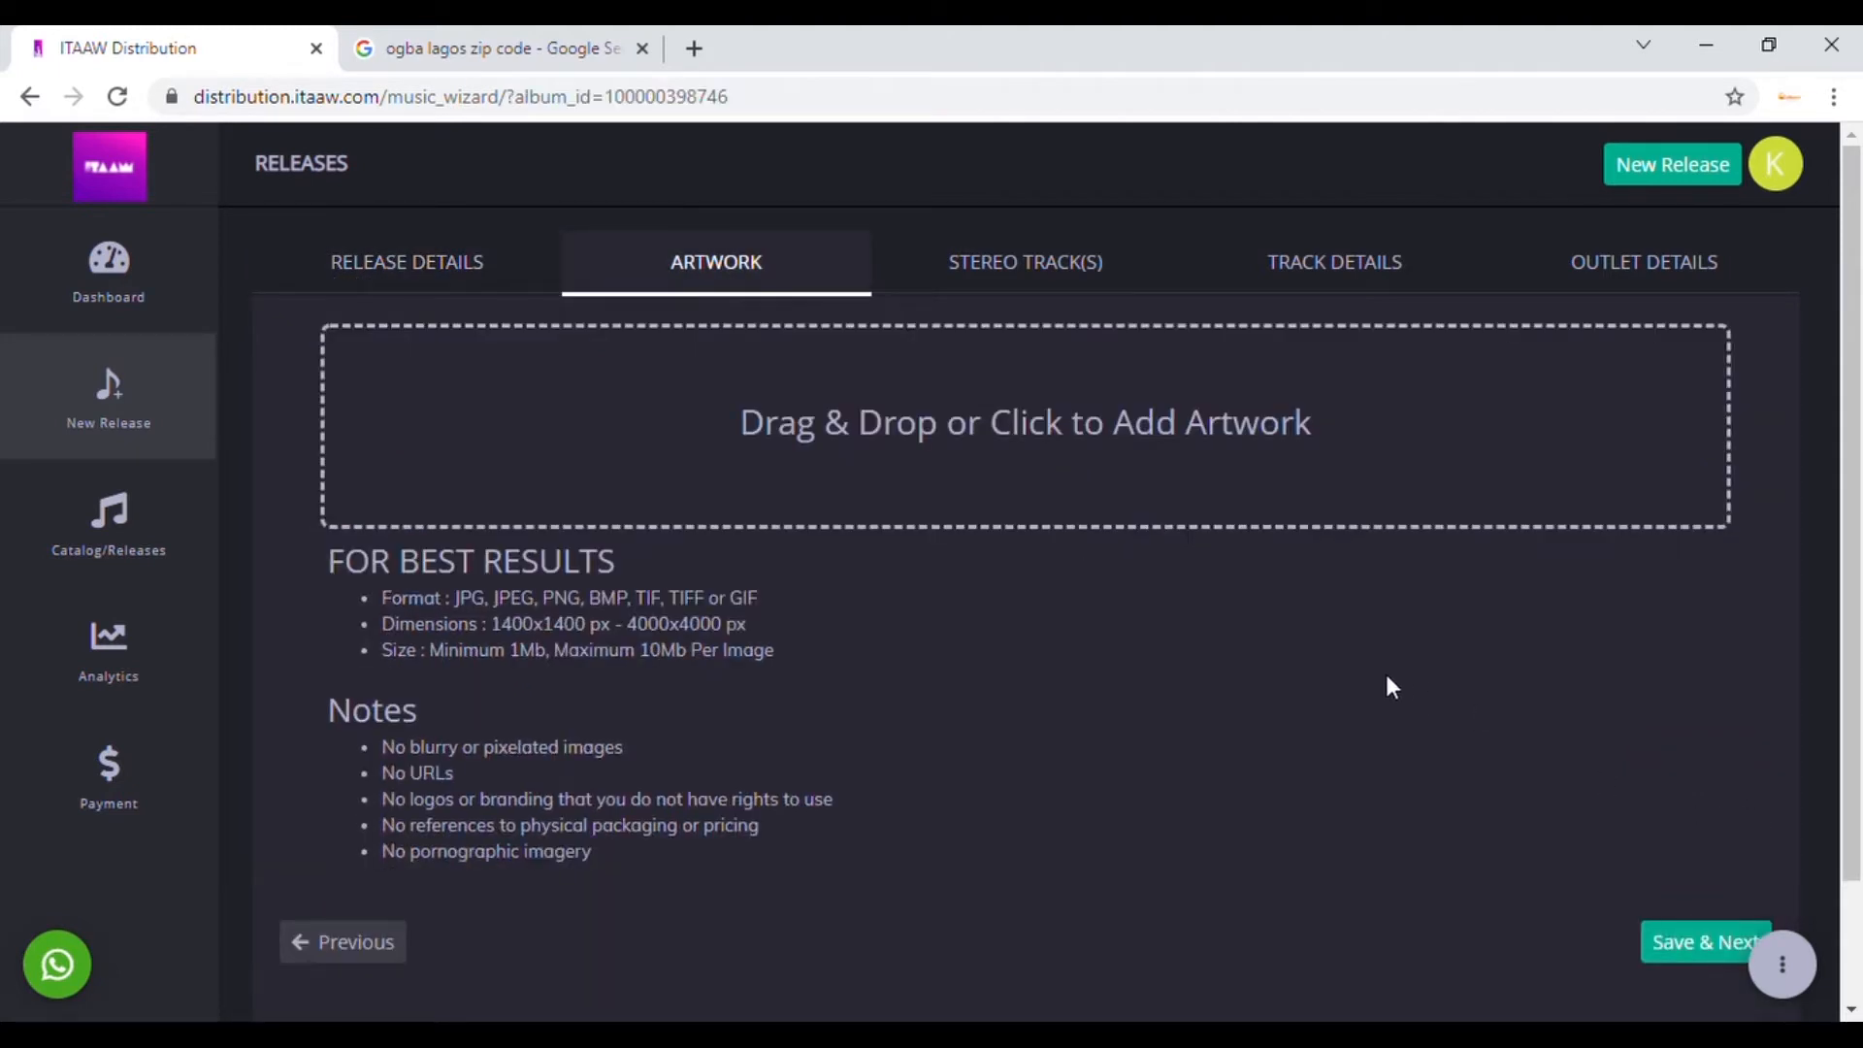
pyautogui.moveTo(1859, 351); pyautogui.dragTo(1853, 308)
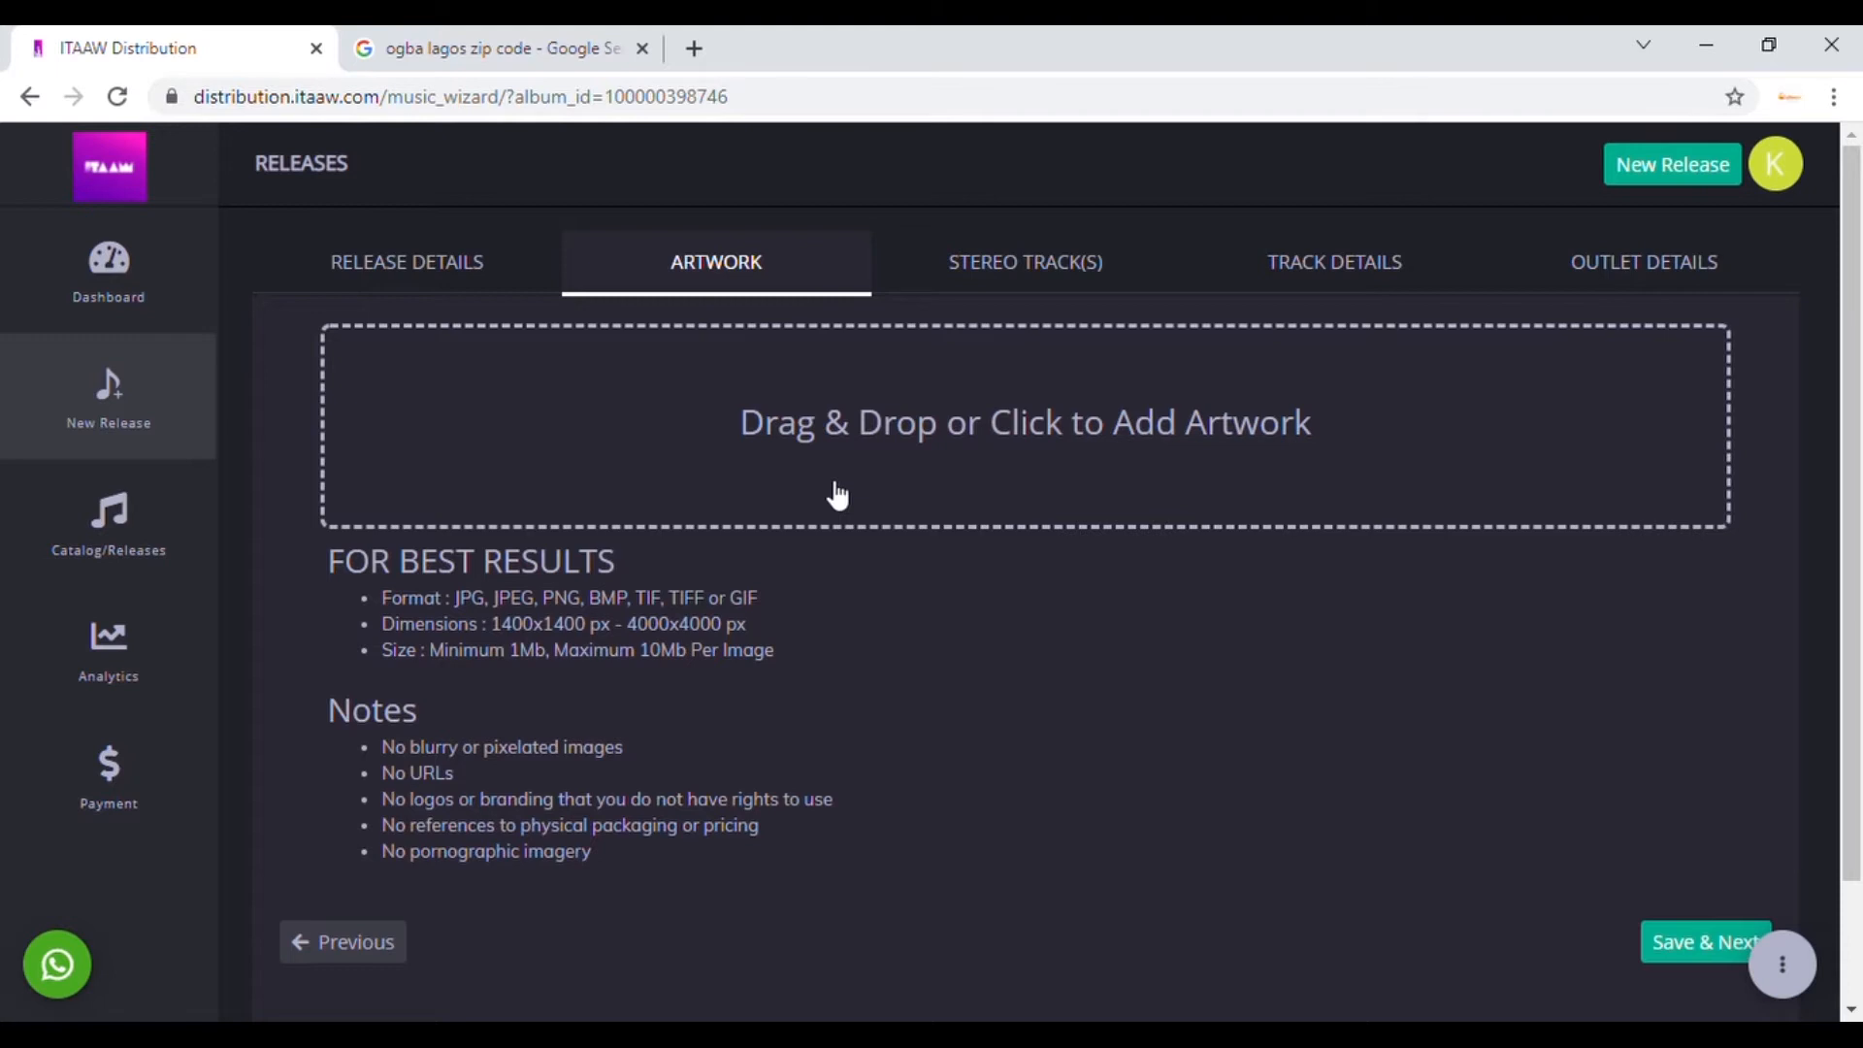
# Step: Load canva.com in the second browser tab and close its presentation promo
pyautogui.click(550, 58)
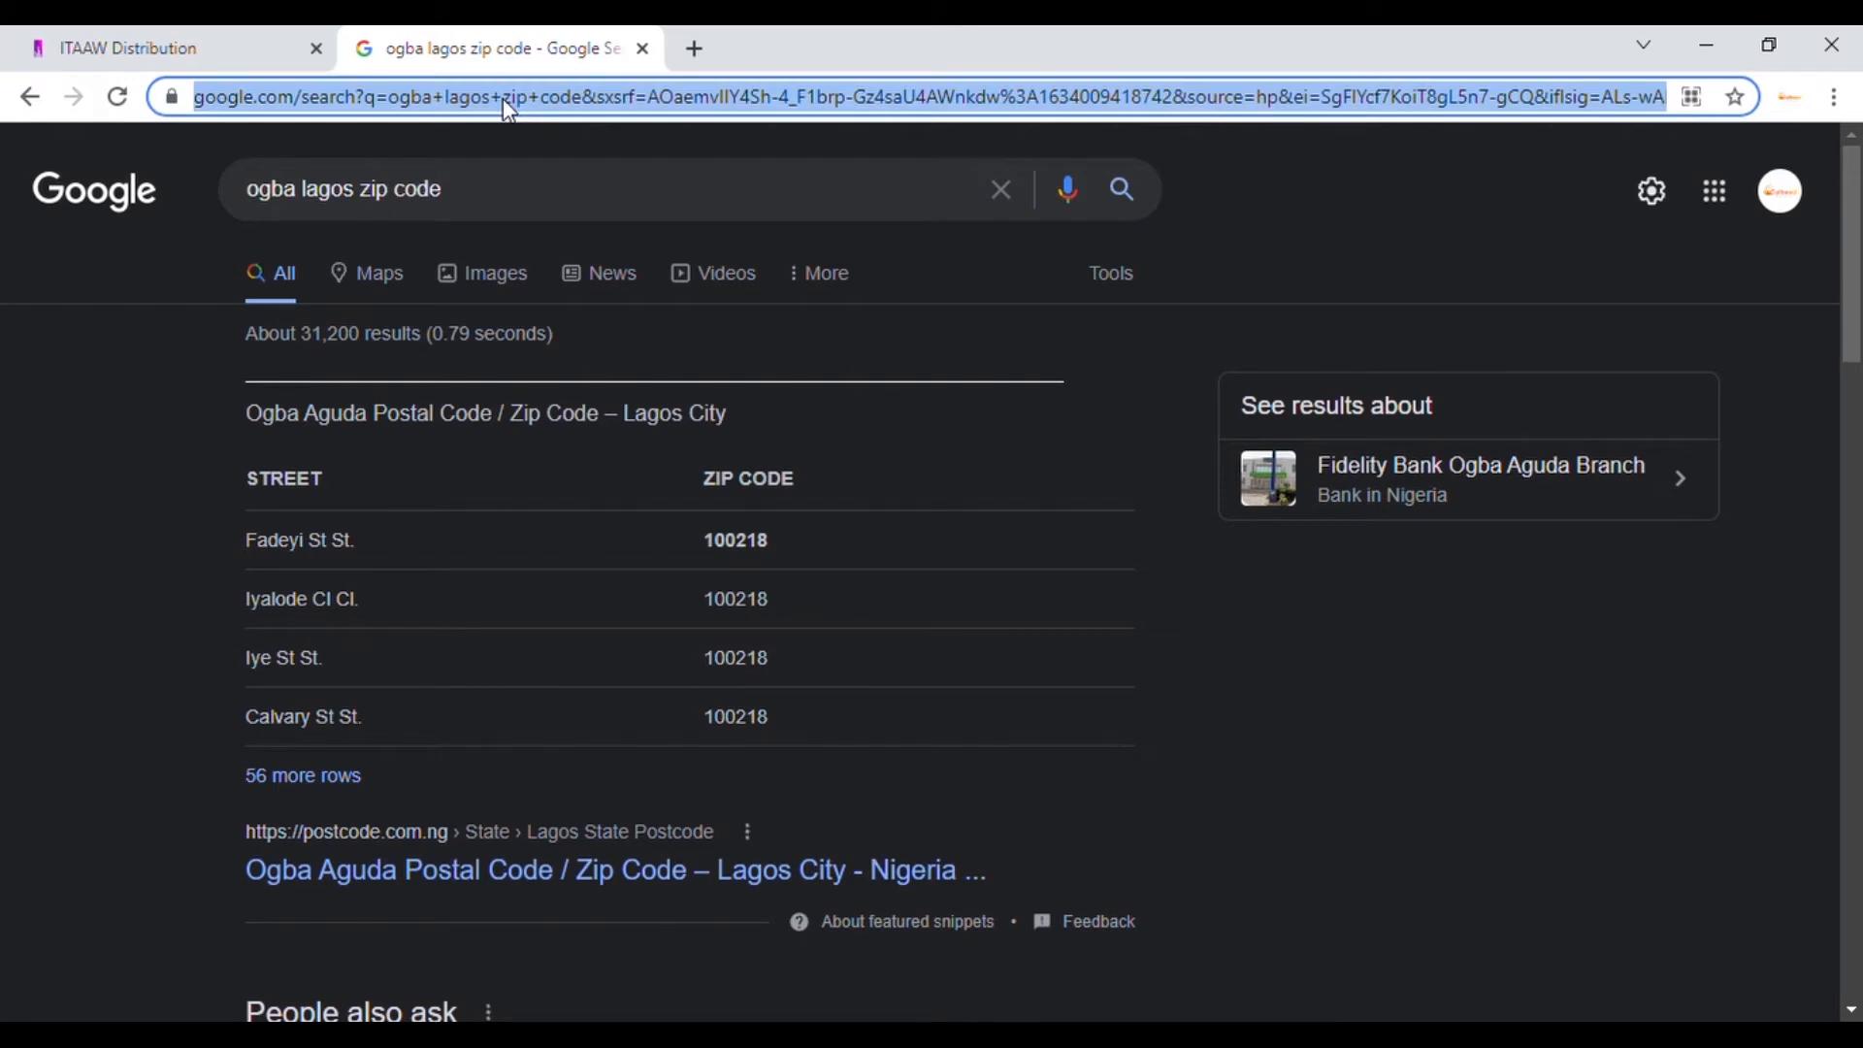
pyautogui.write('canva.com')
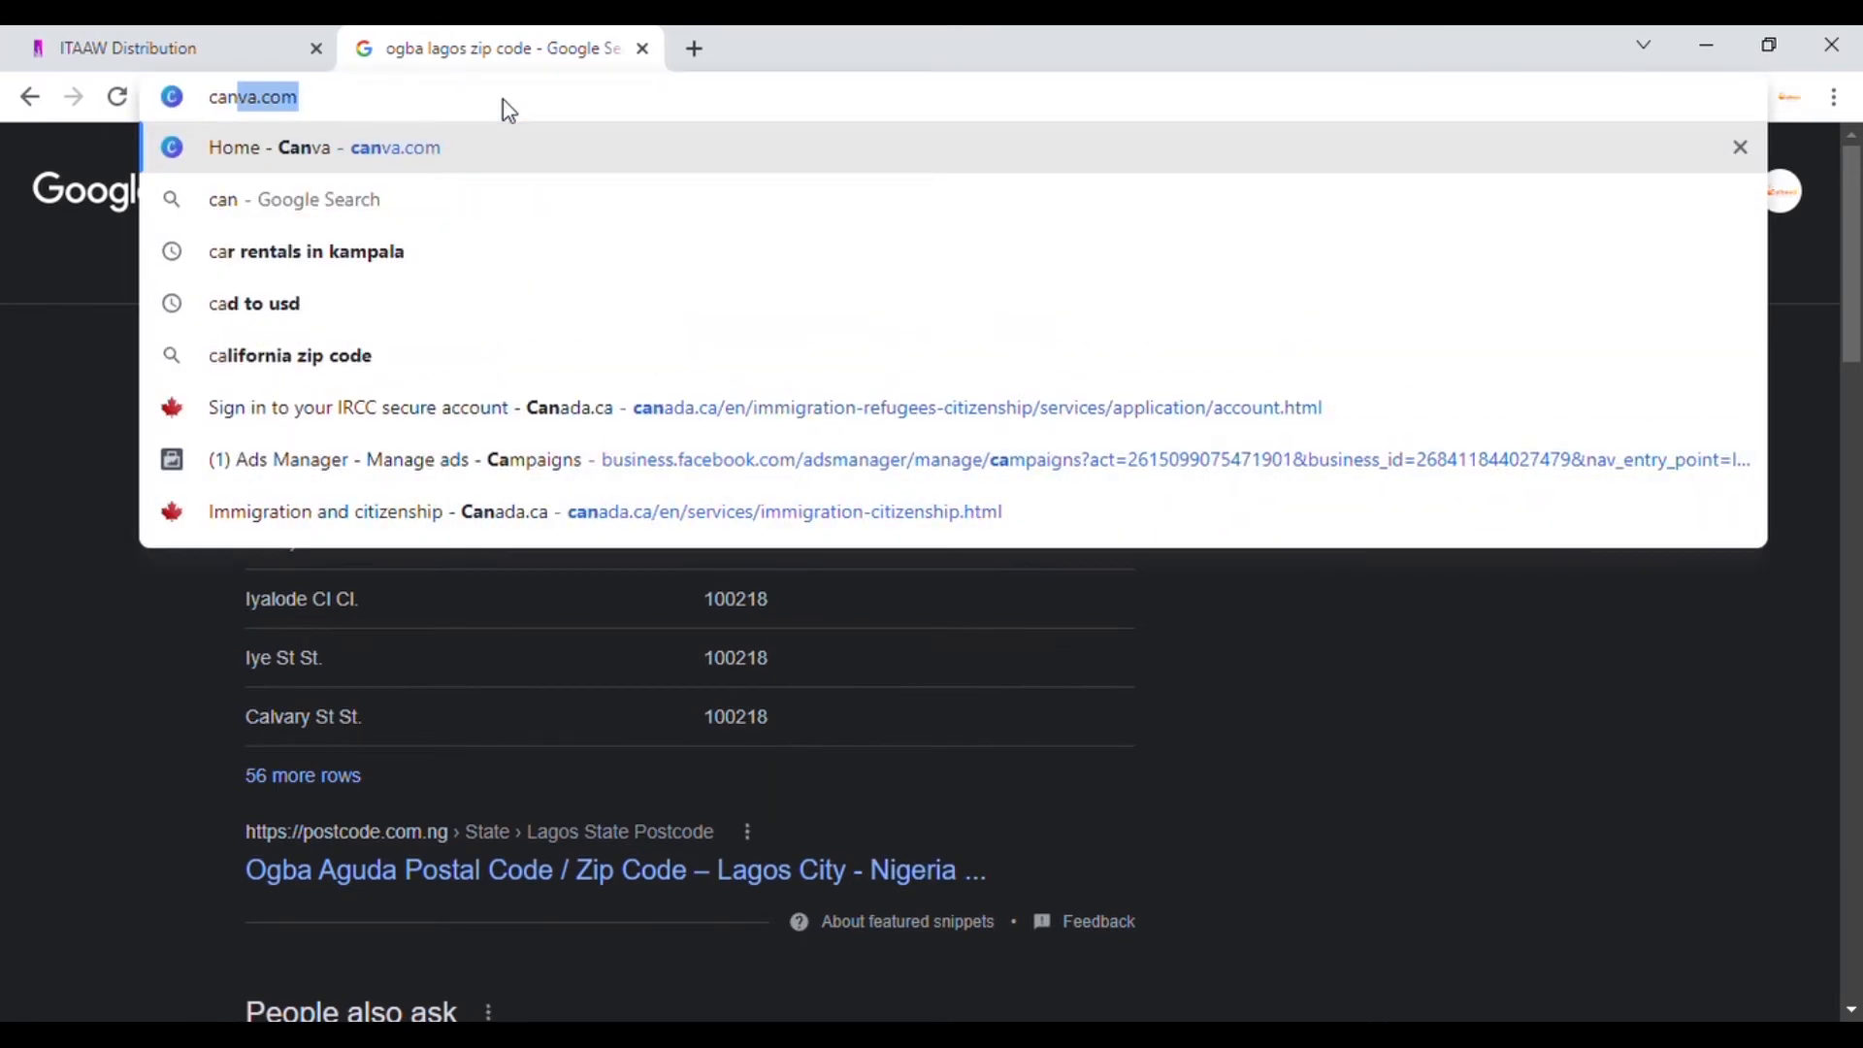
pyautogui.press('Return')
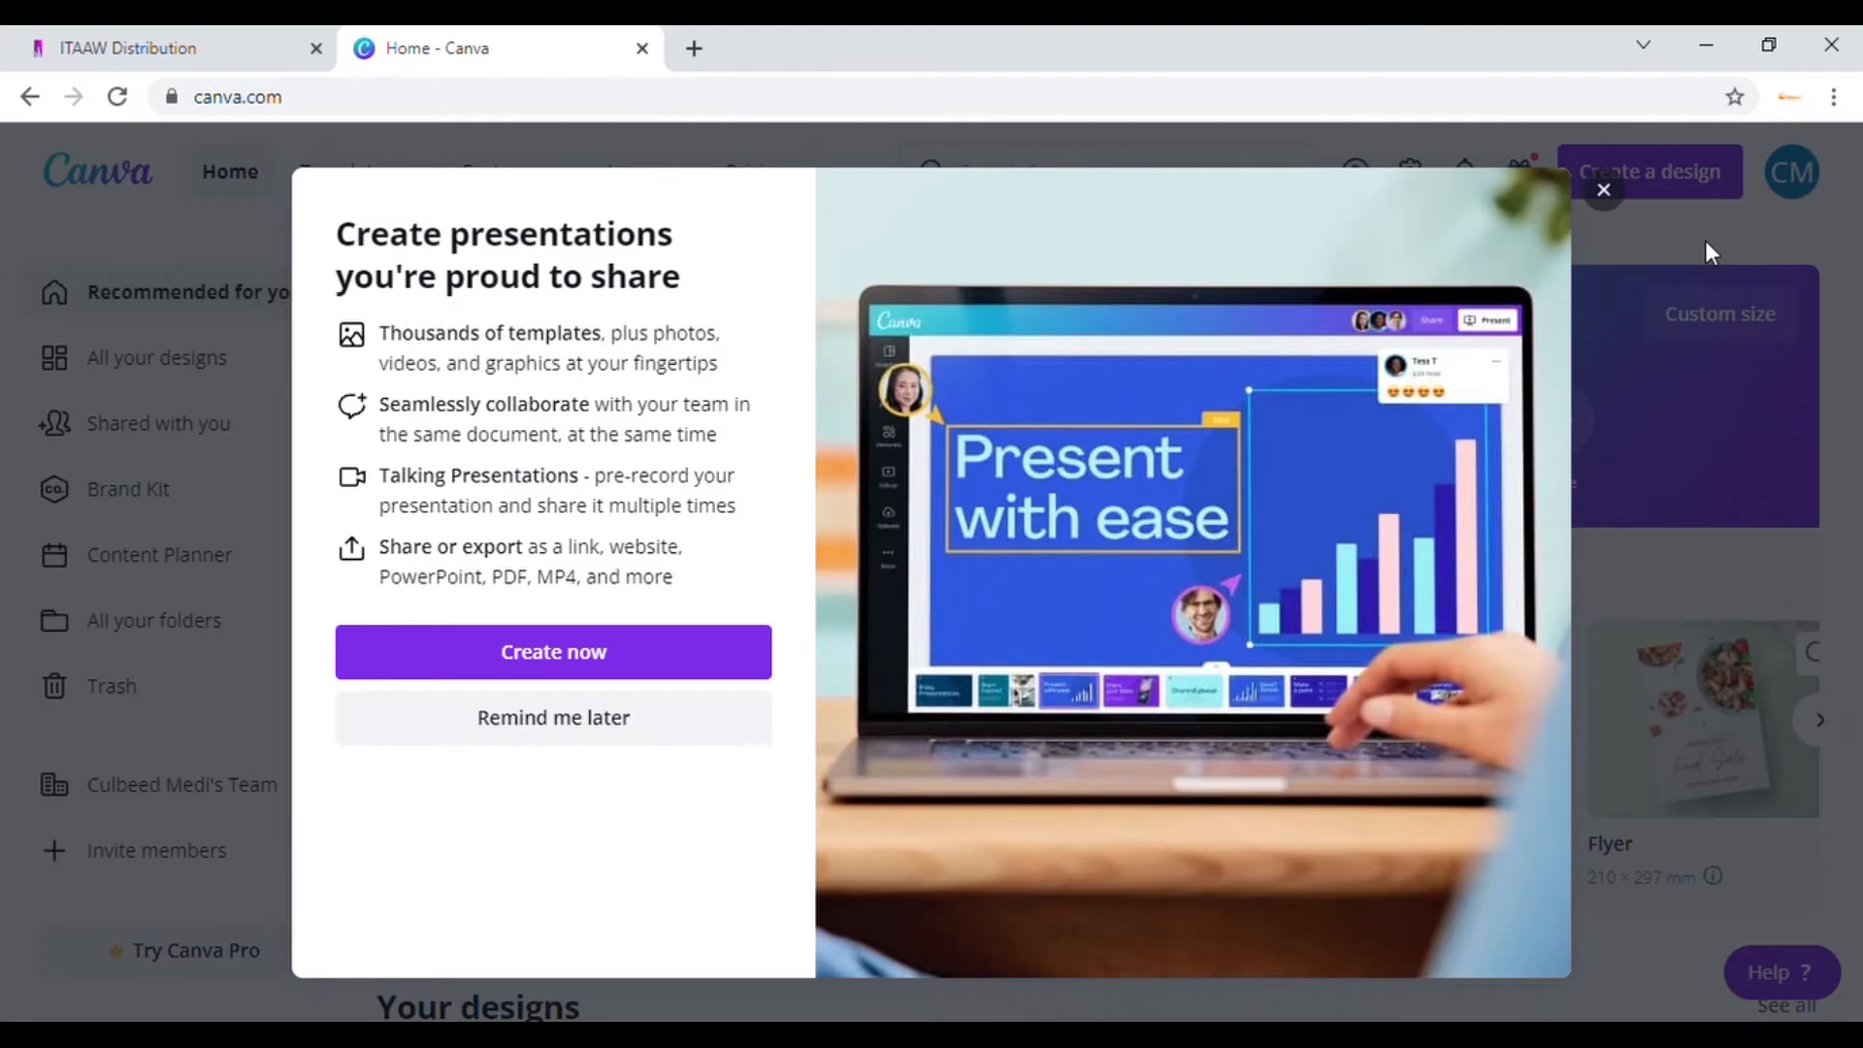
pyautogui.click(1122, 160)
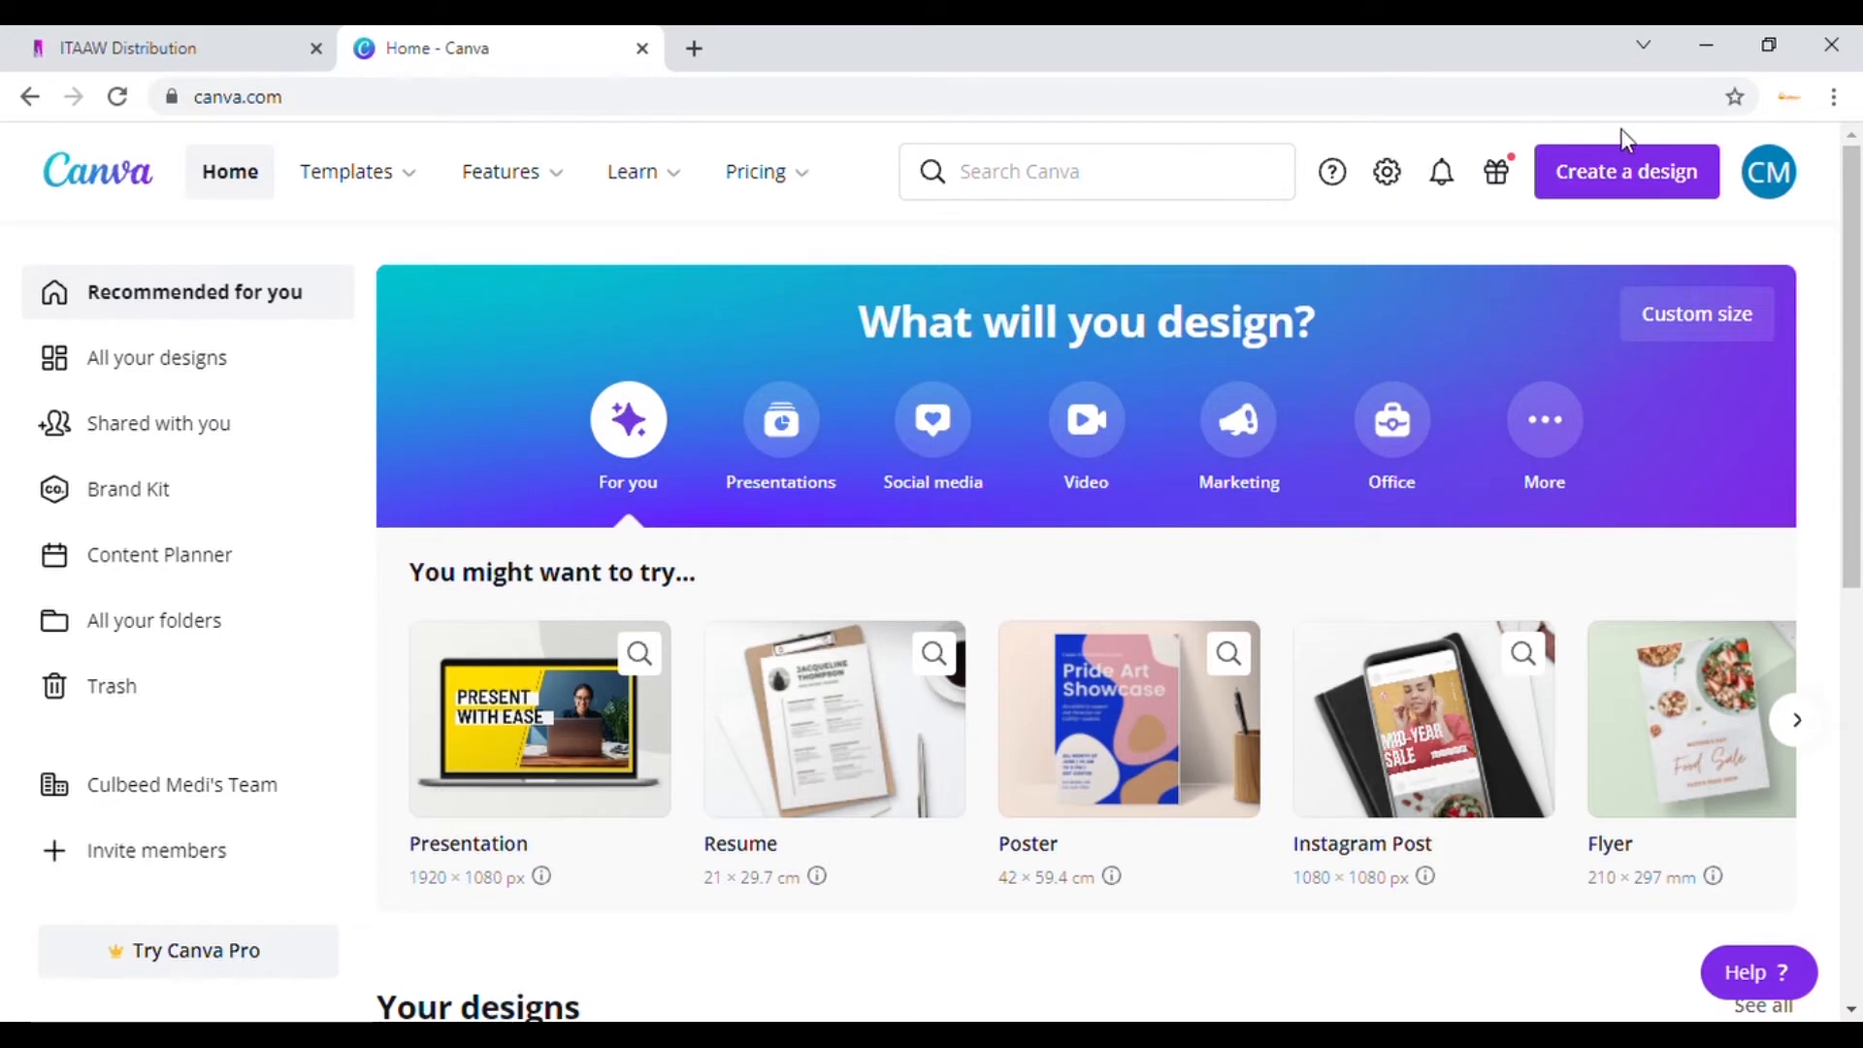
# Step: Start a custom-size design and enter 4000 px width and 4000 px height
pyautogui.click(1646, 164)
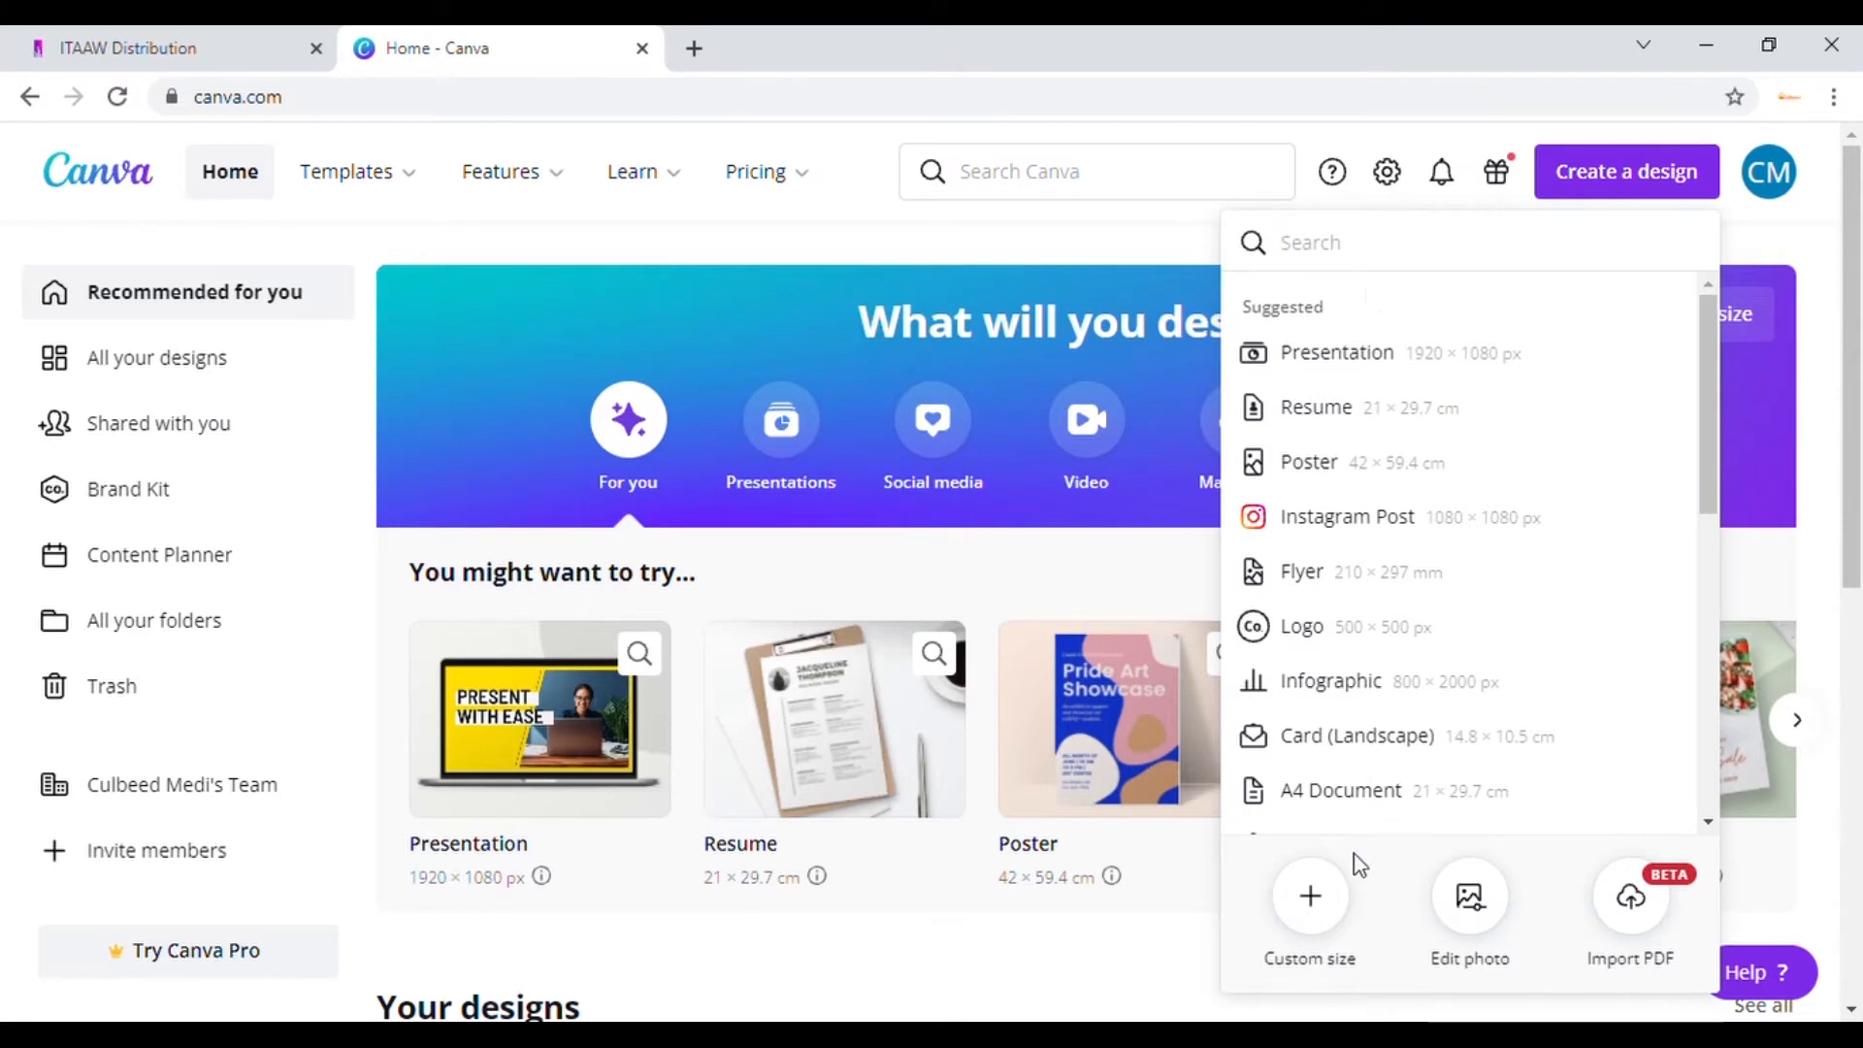
pyautogui.click(1333, 910)
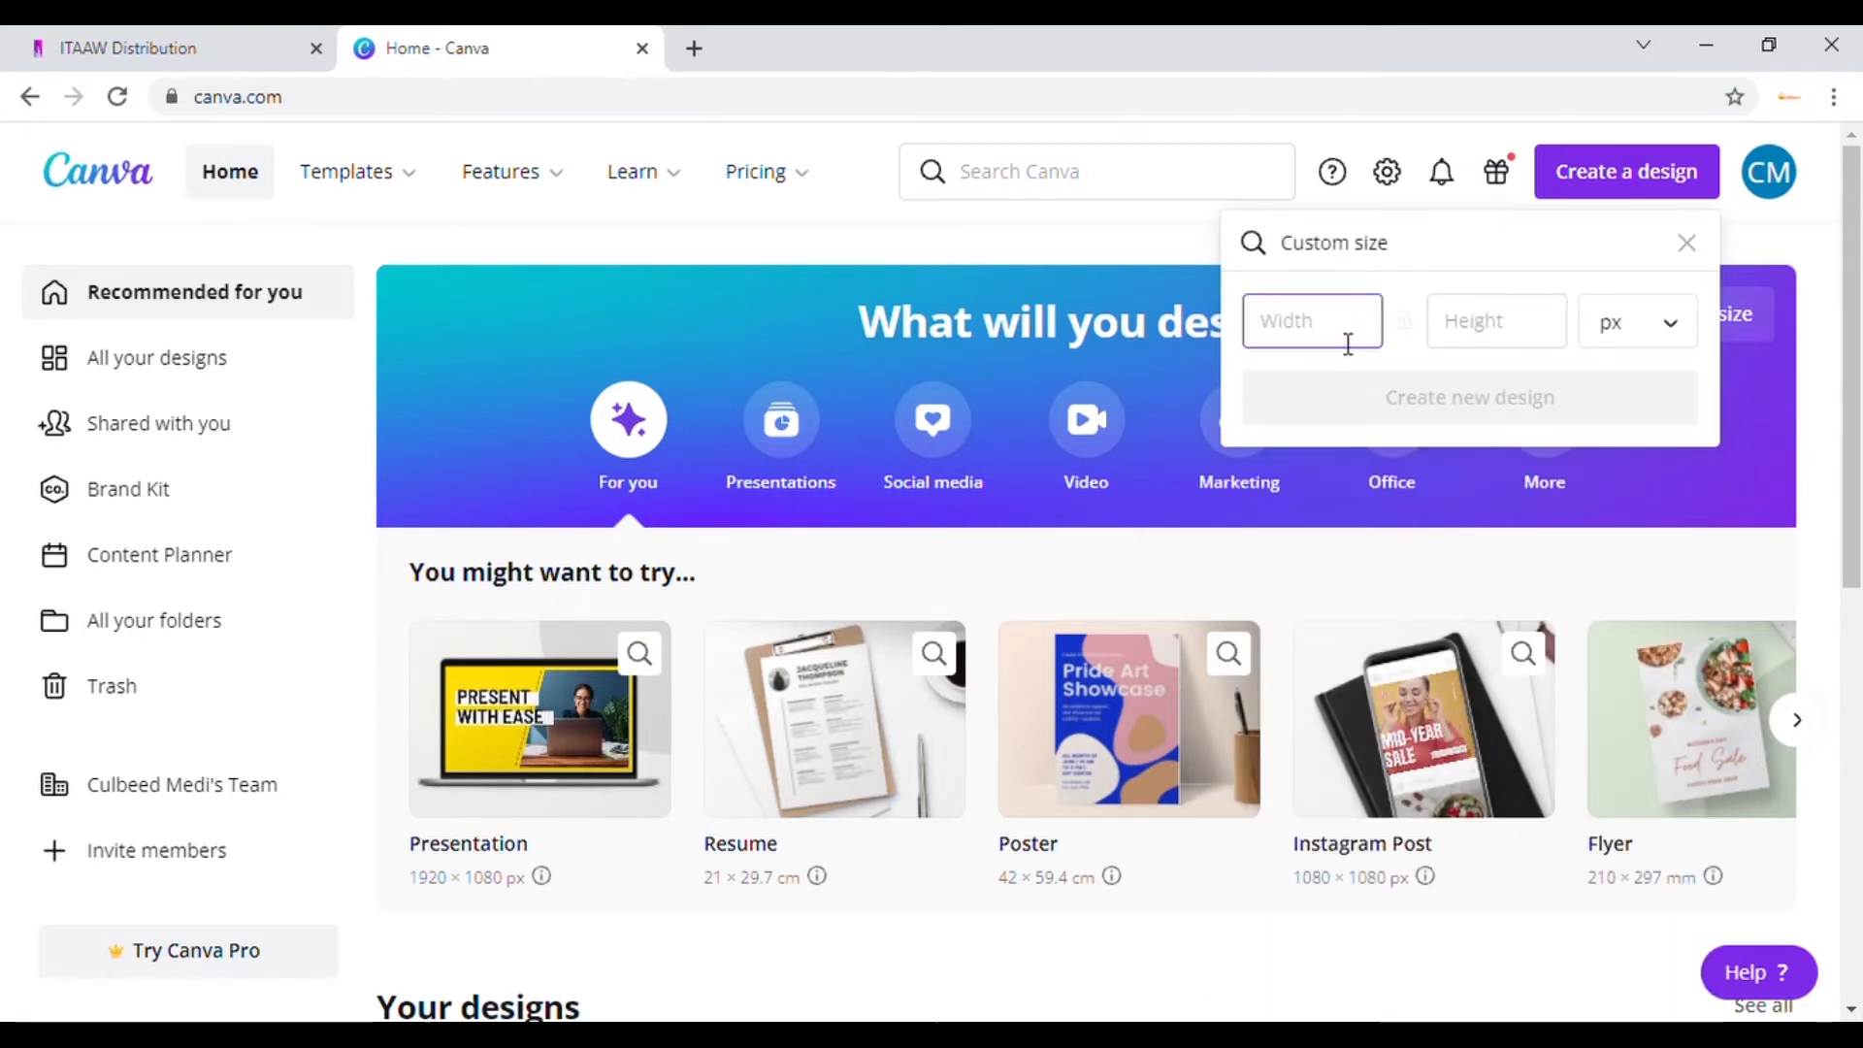
pyautogui.click(120, 44)
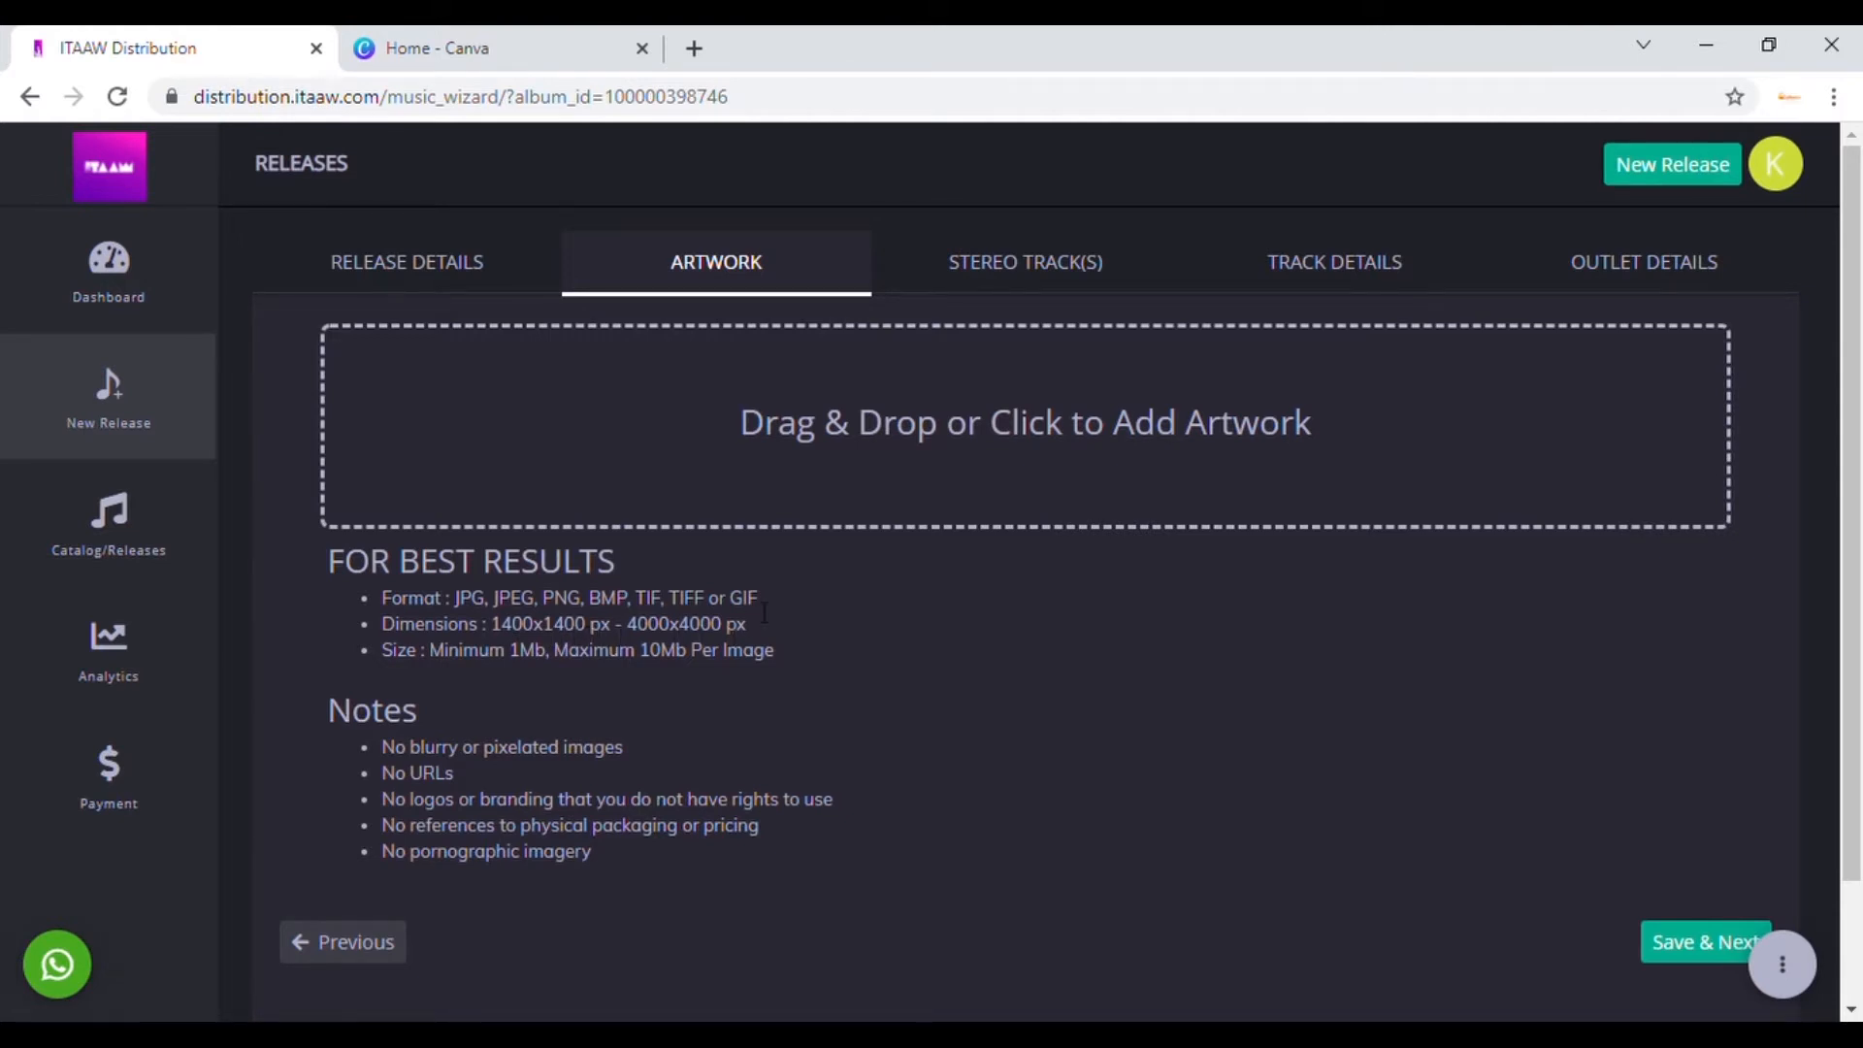
pyautogui.click(478, 49)
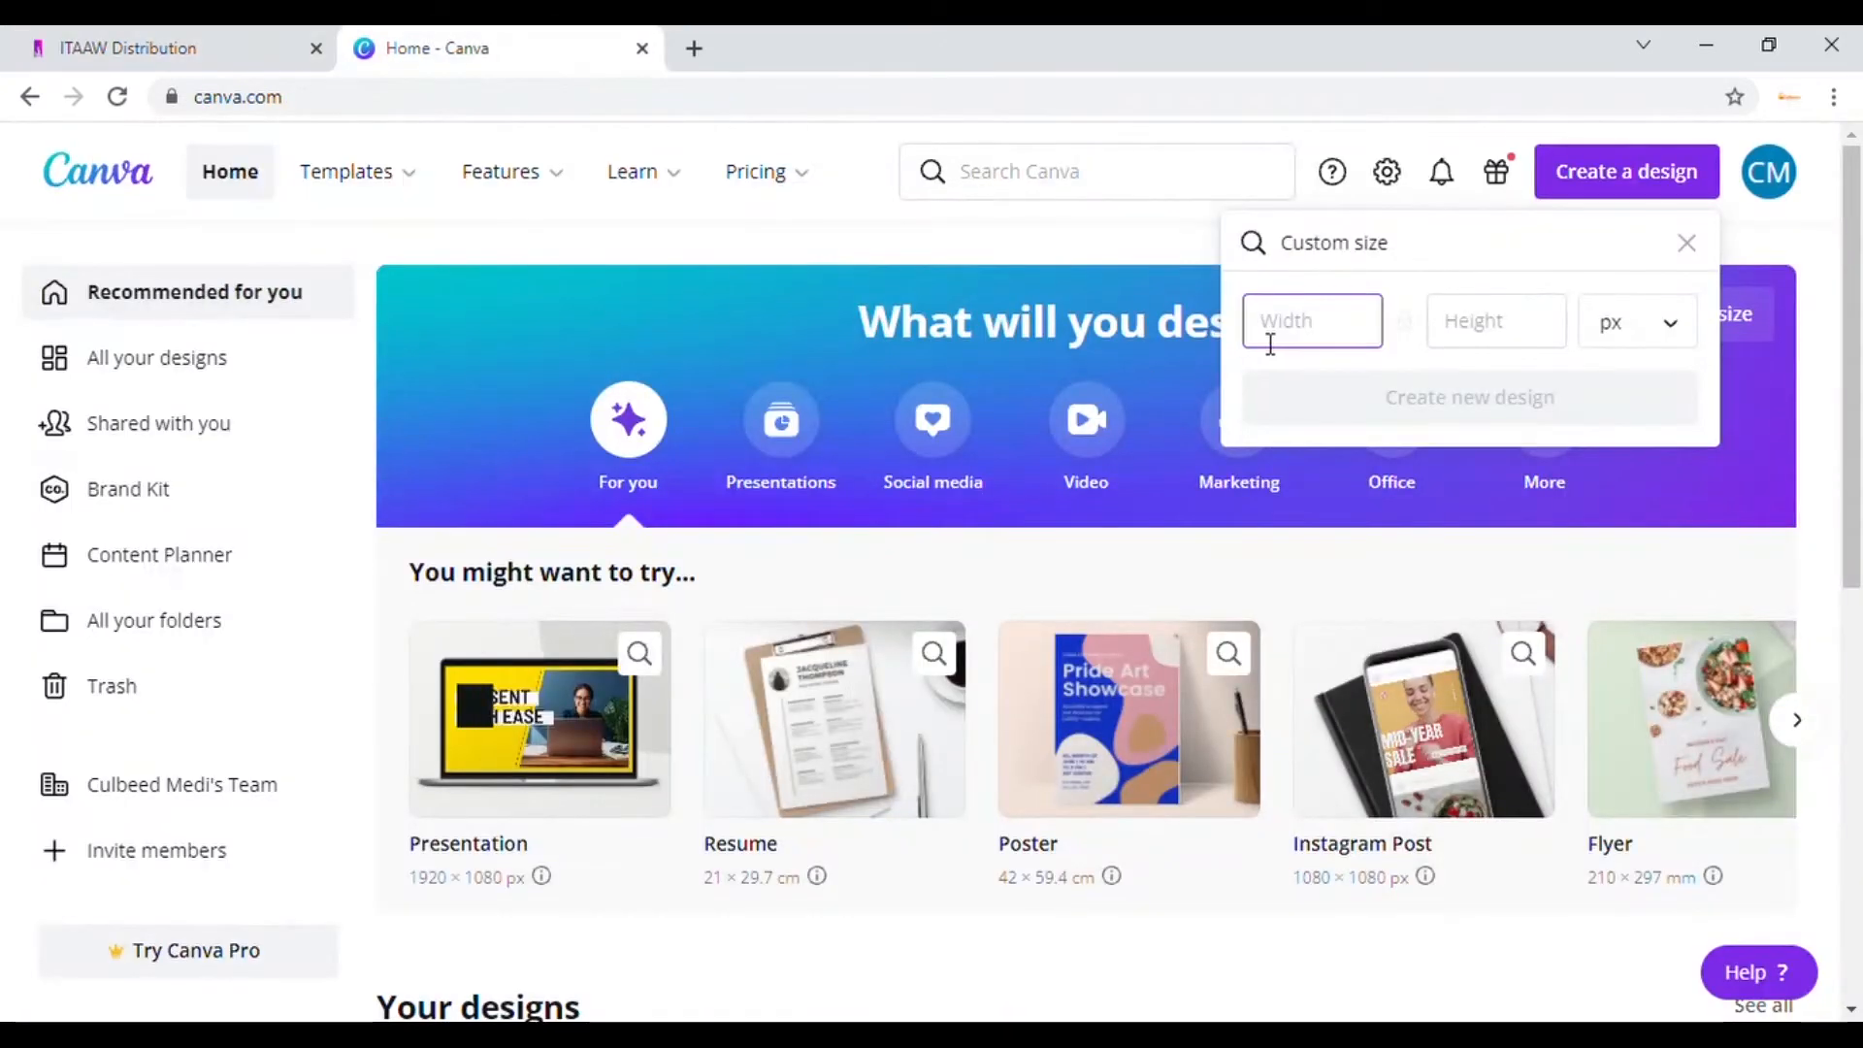
pyautogui.write('4')
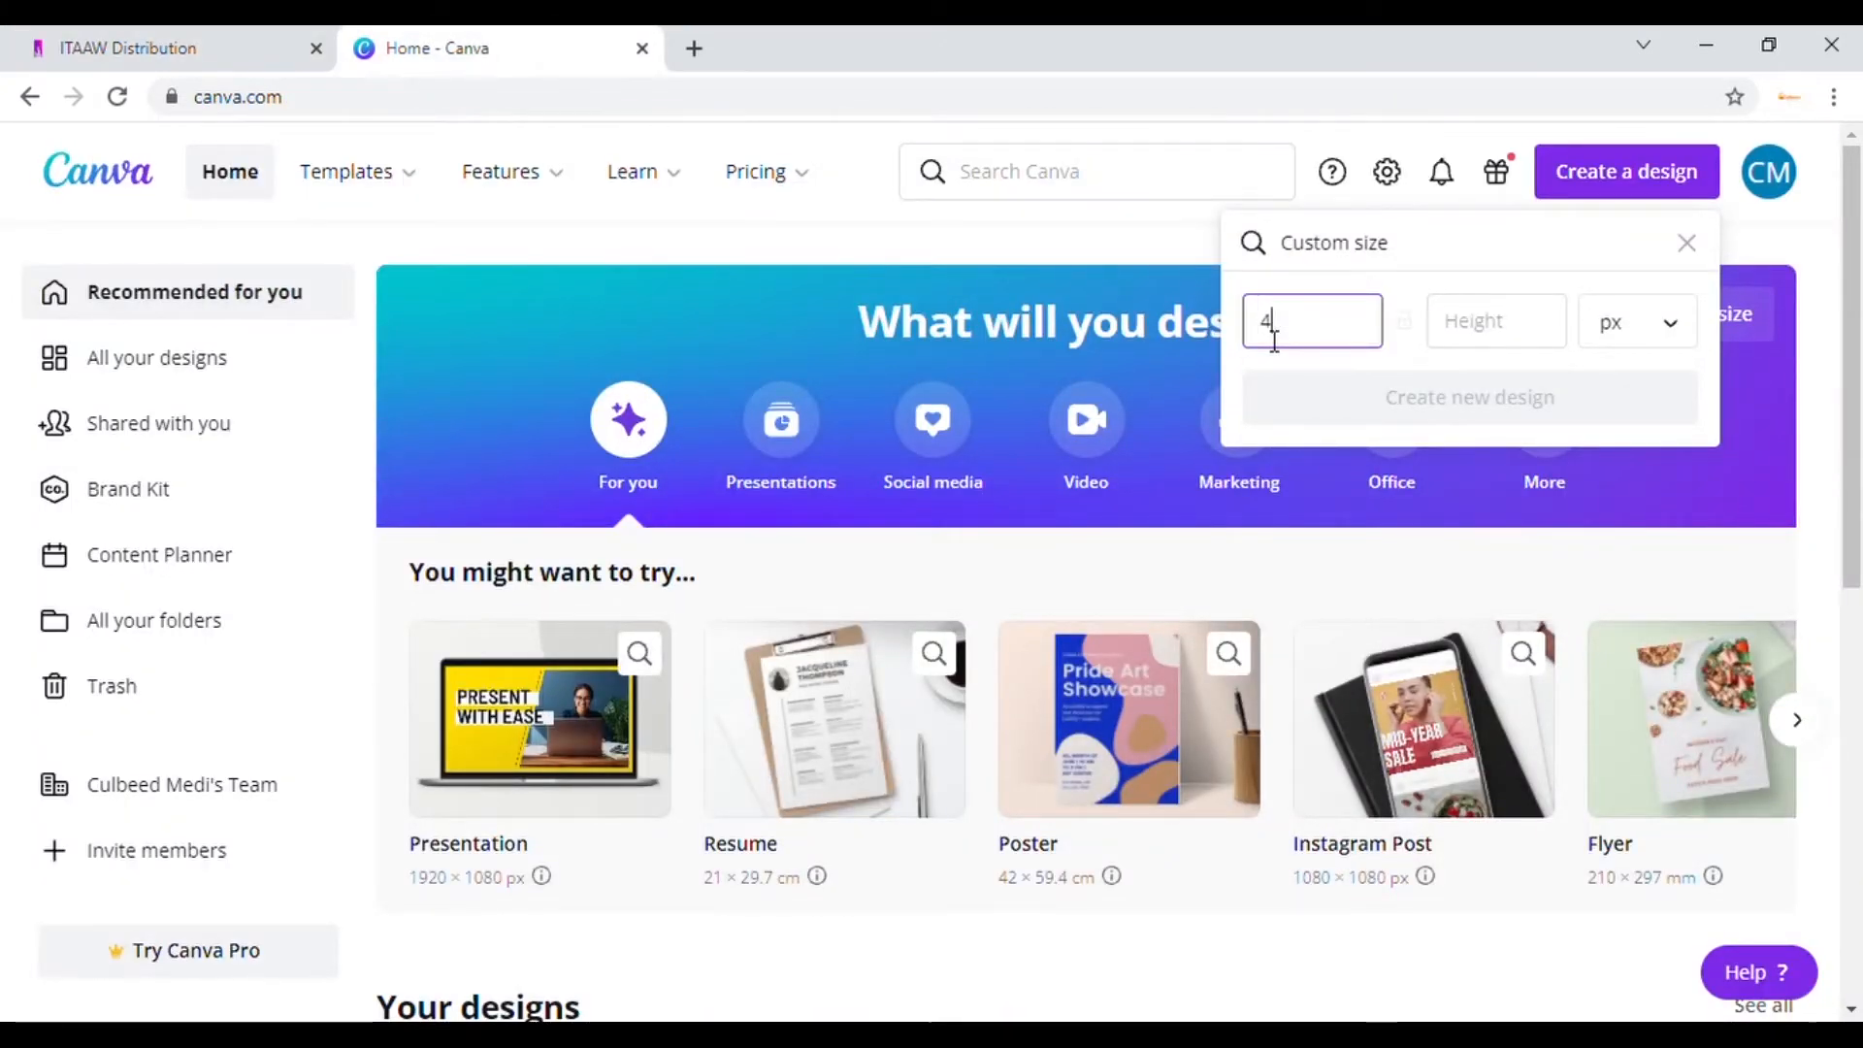
pyautogui.write('000')
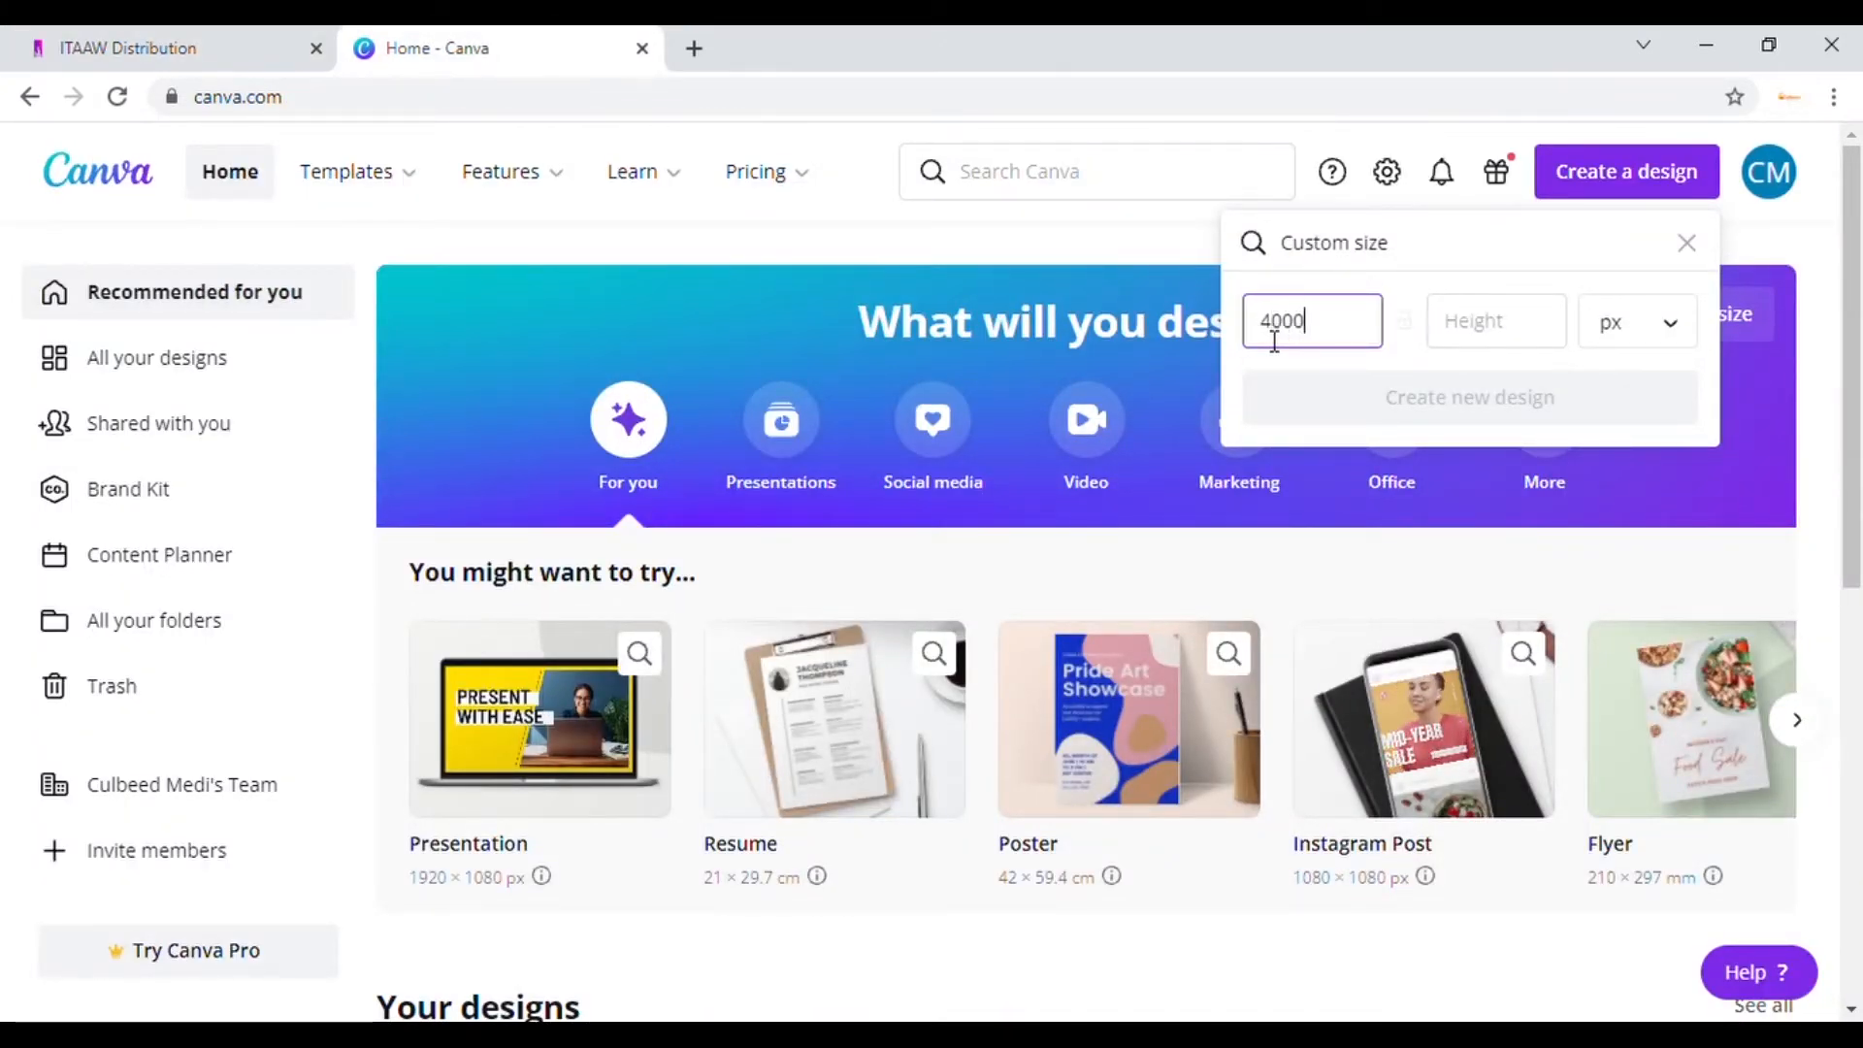
pyautogui.press('Tab')
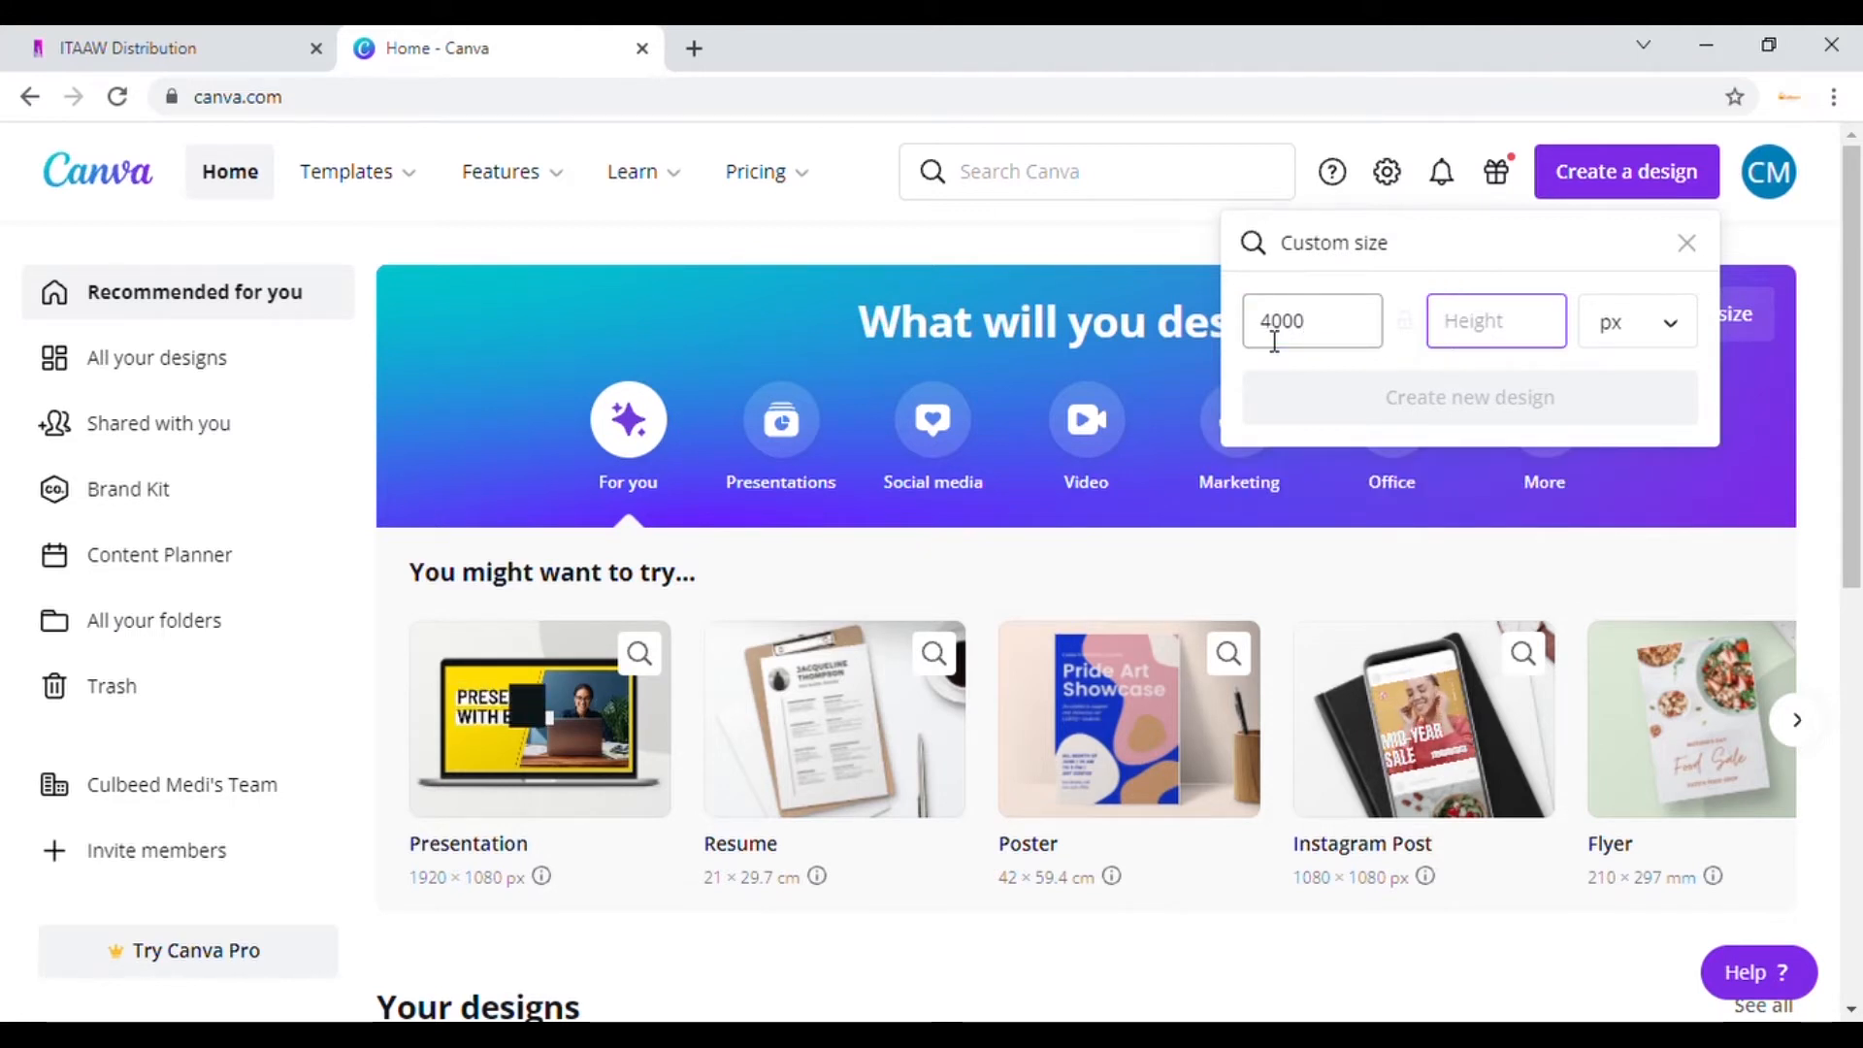
pyautogui.write('4000')
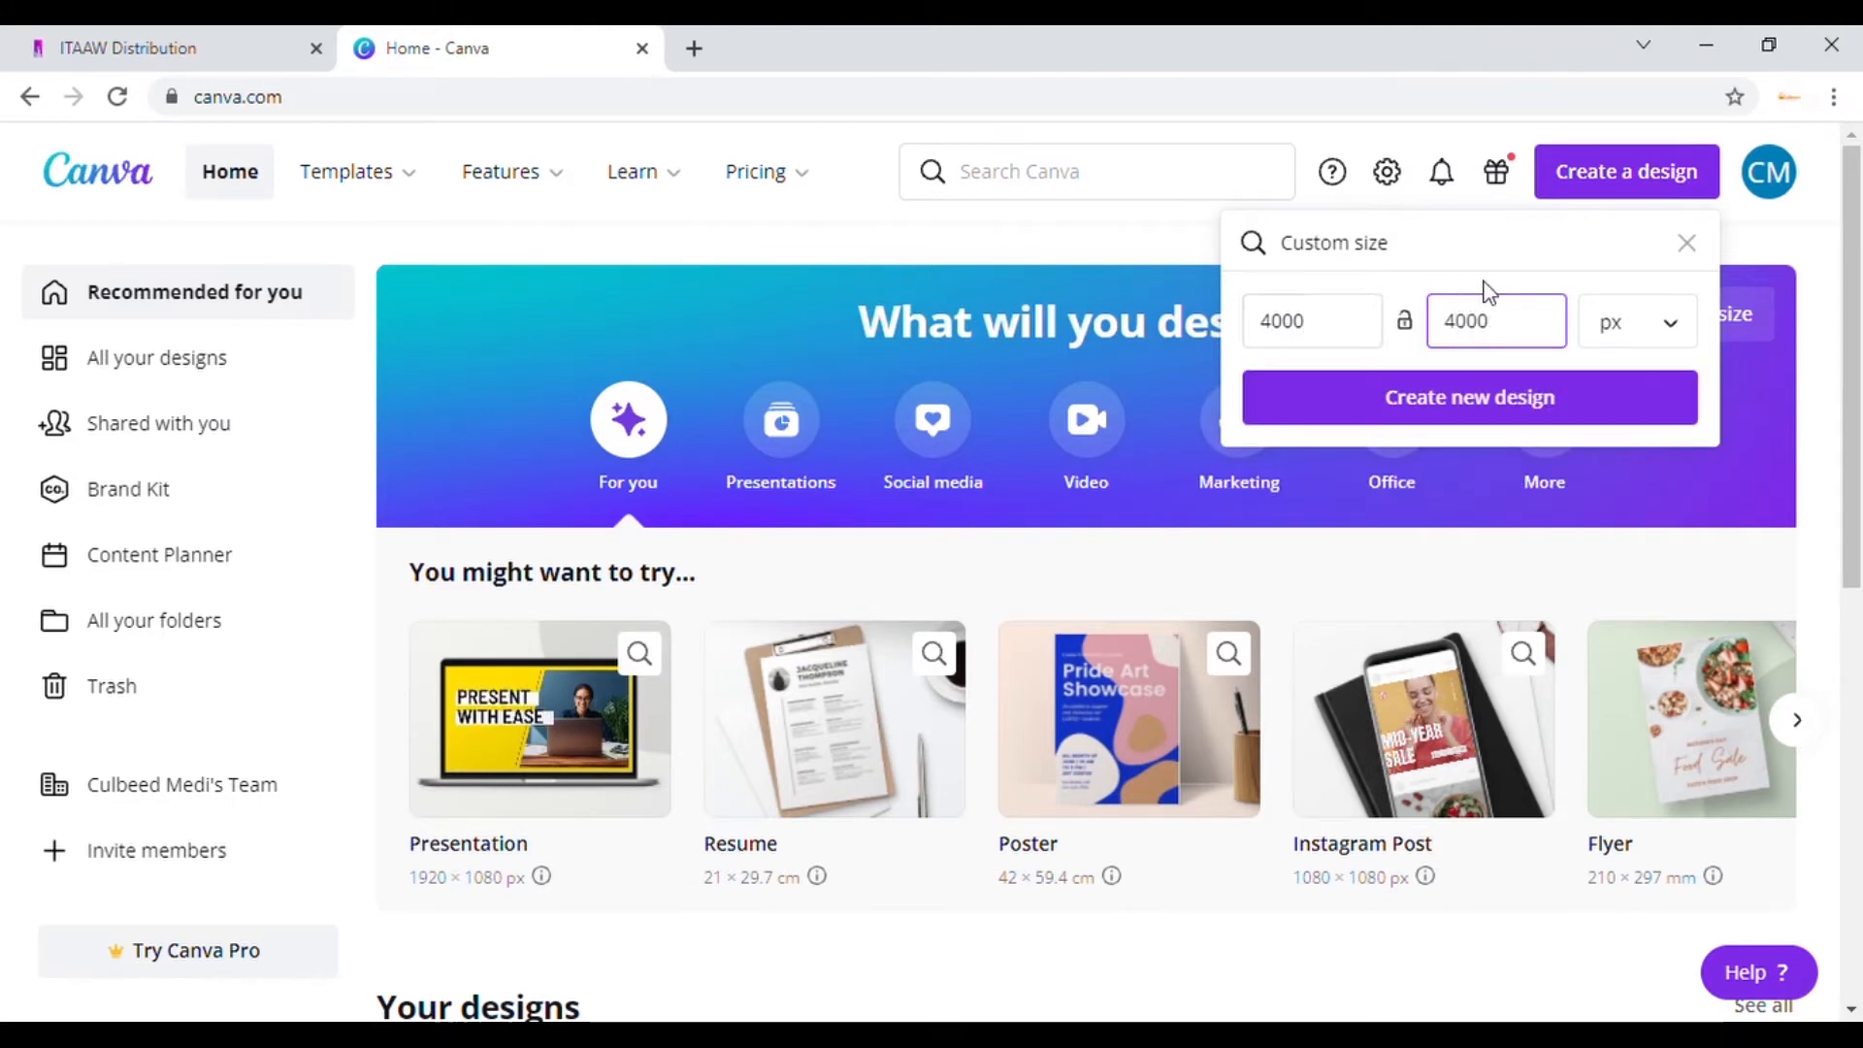
# Step: Create the 4000 × 4000 px design and retitle it 'Love Wan Tintin'
pyautogui.click(1494, 415)
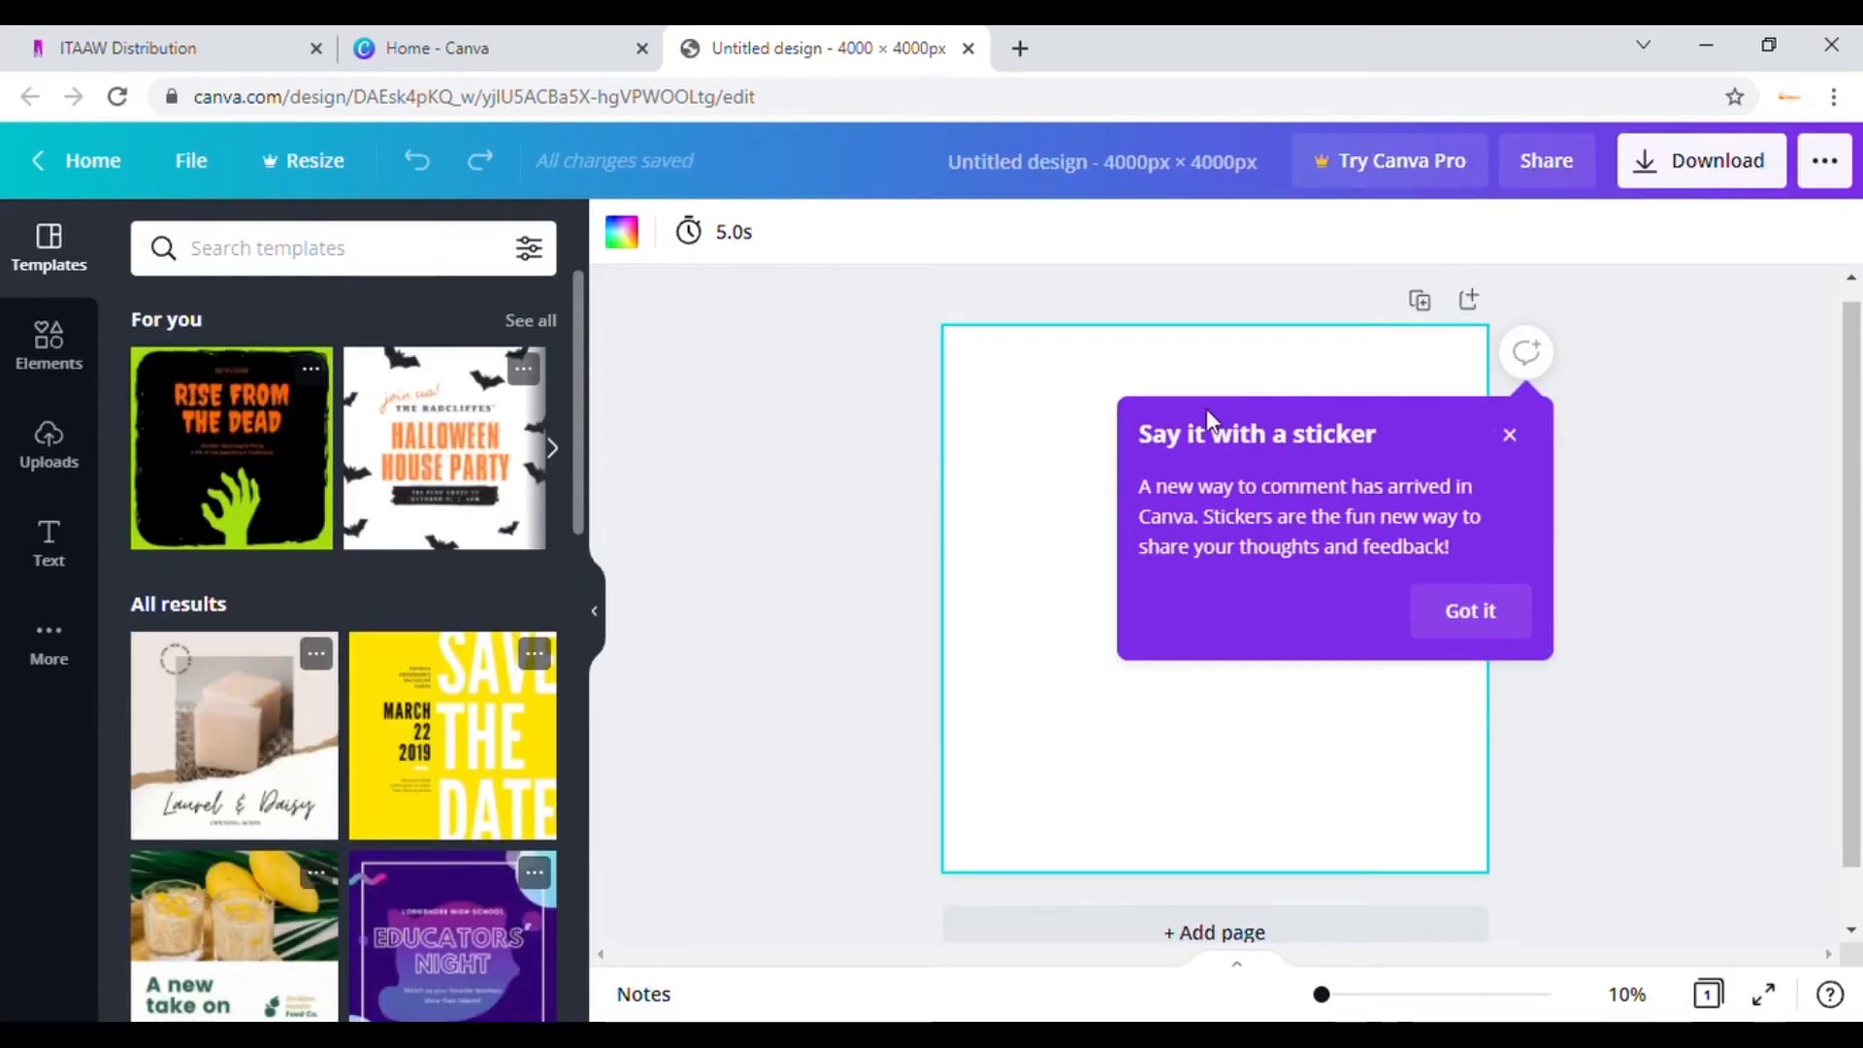
pyautogui.click(1206, 176)
pyautogui.press('BackSpace')
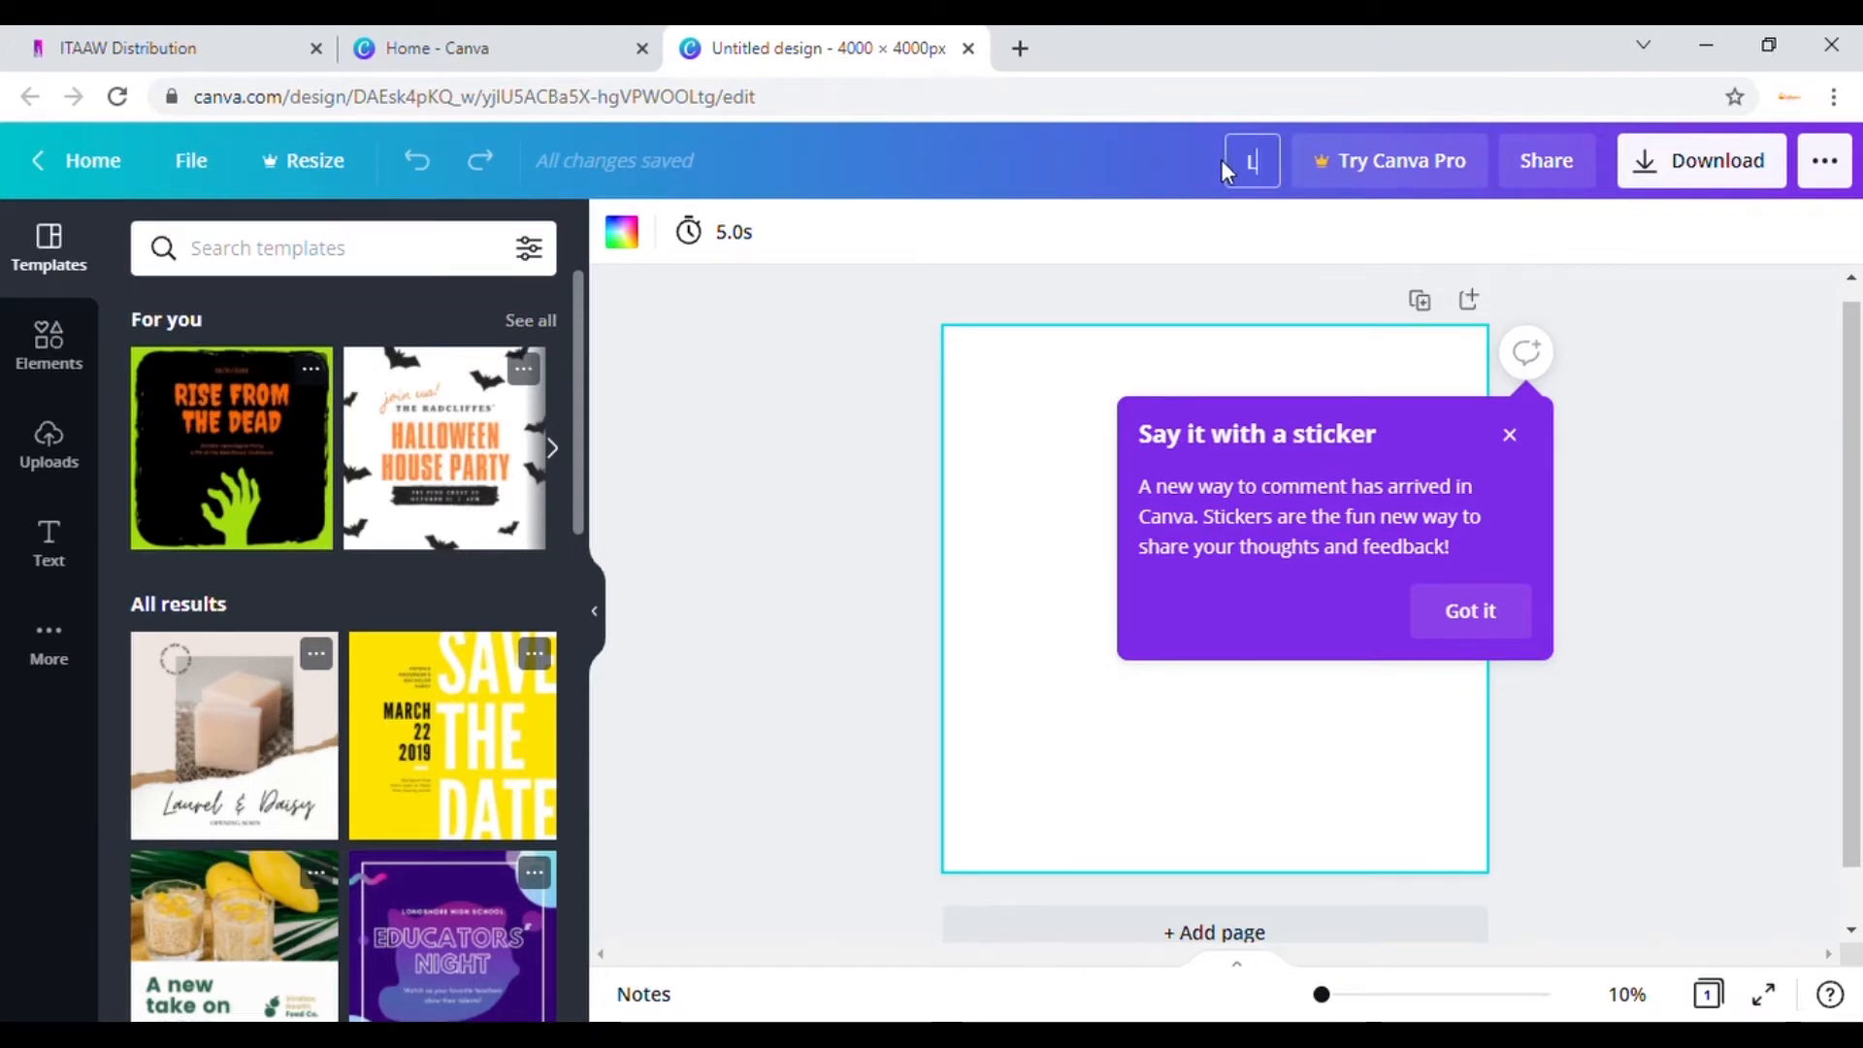
pyautogui.write('Love Wan Tintin')
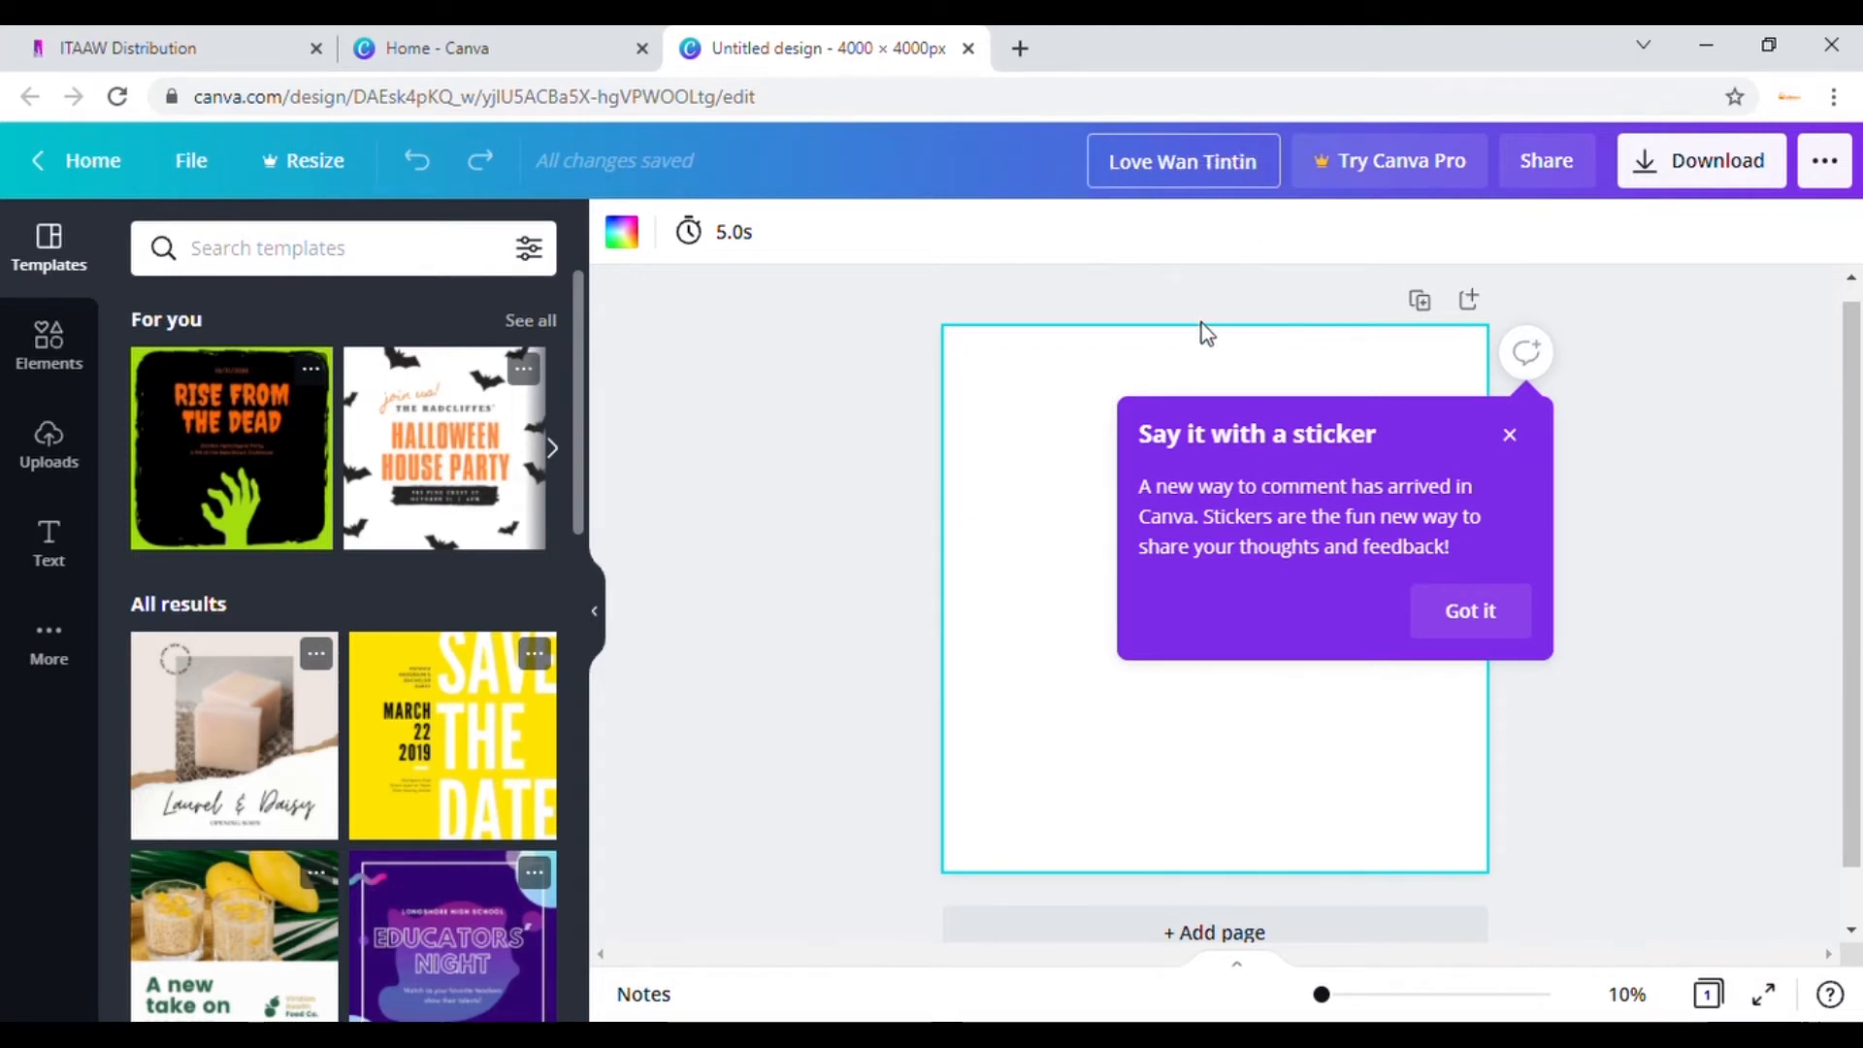
pyautogui.click(1050, 404)
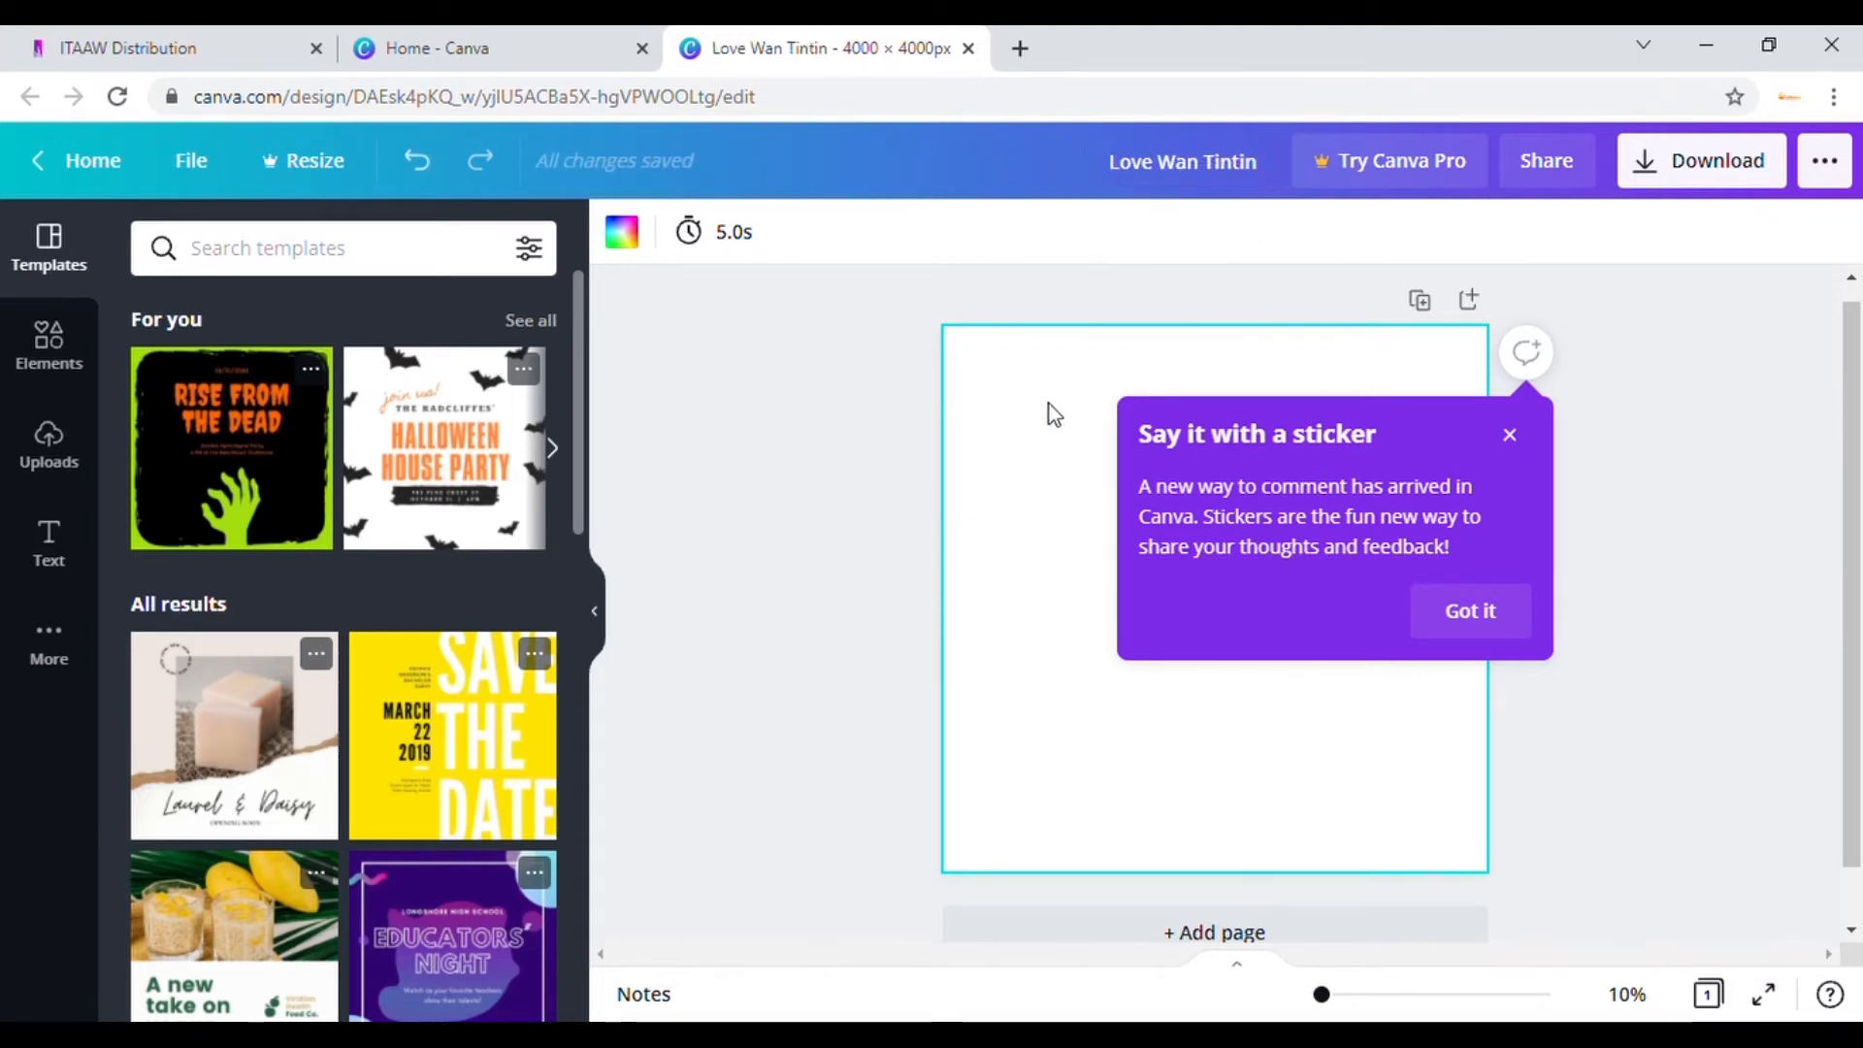
pyautogui.click(1509, 437)
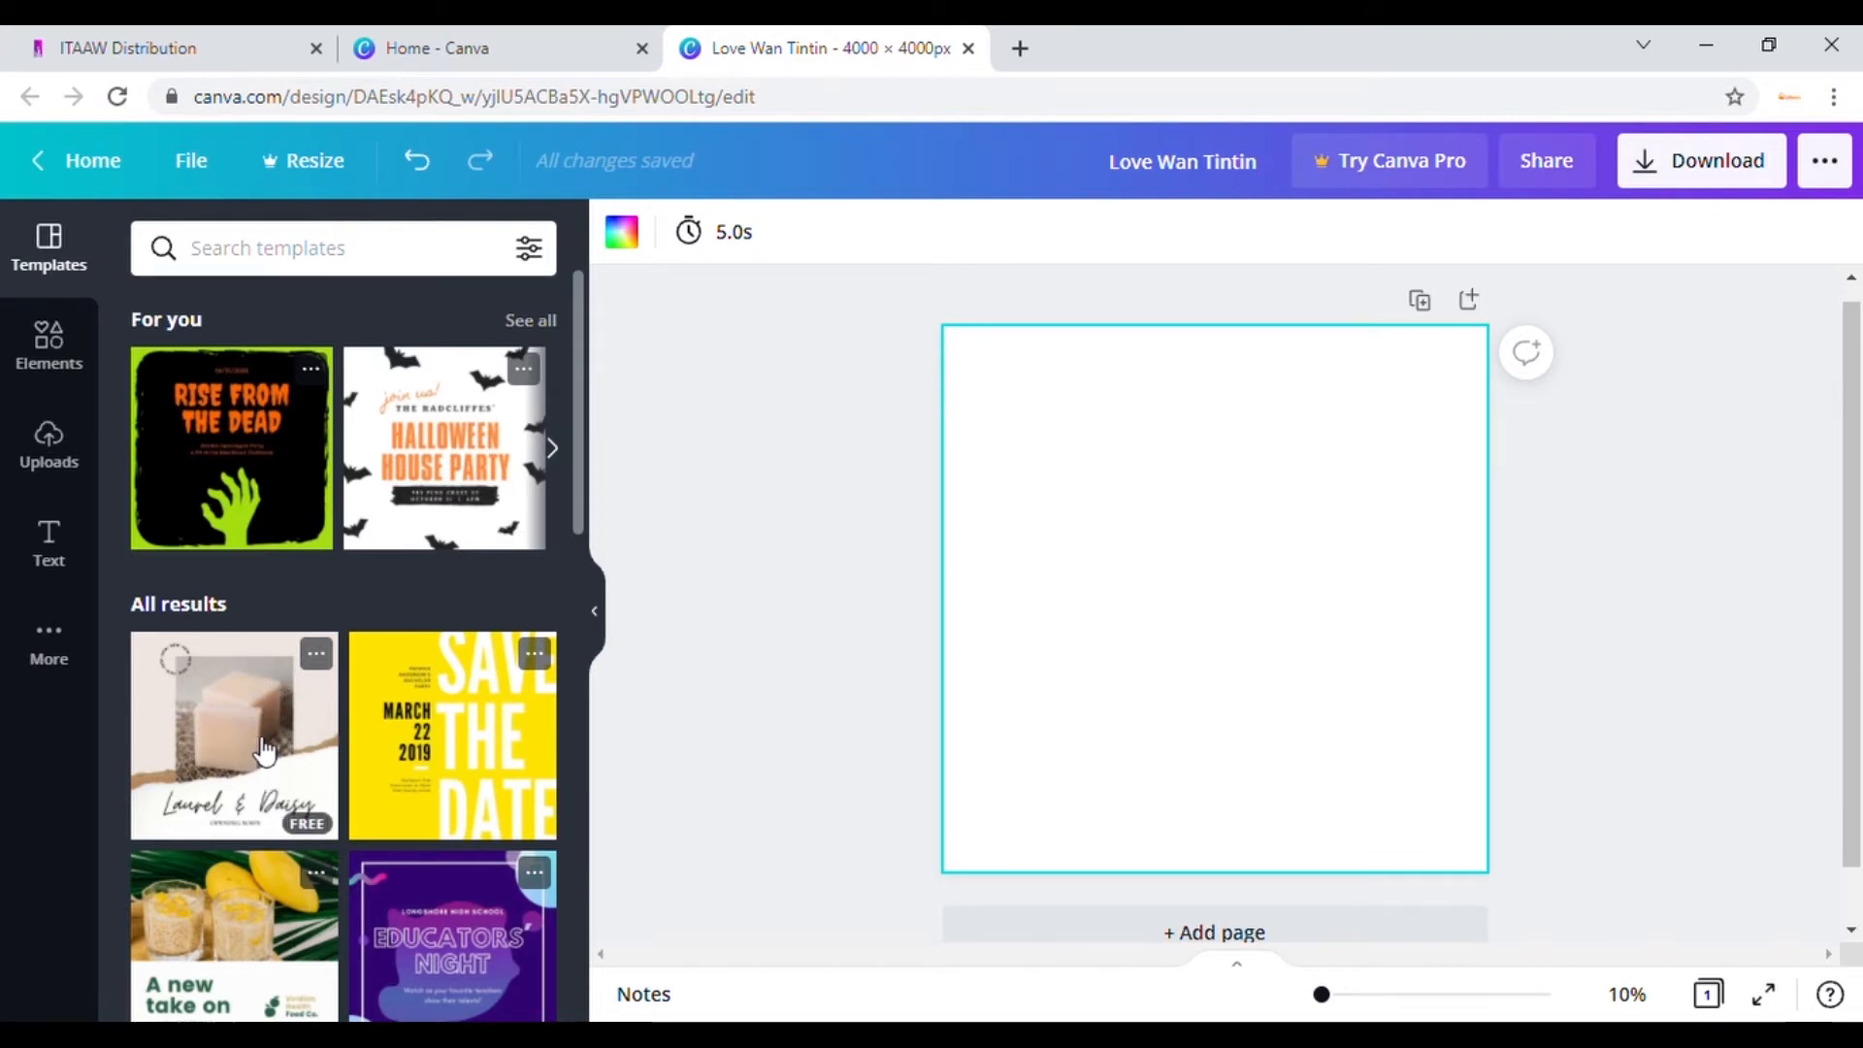
# Step: Drop the Laurel & Daisy soap template onto the blank page
pyautogui.moveTo(264, 752); pyautogui.dragTo(1119, 532)
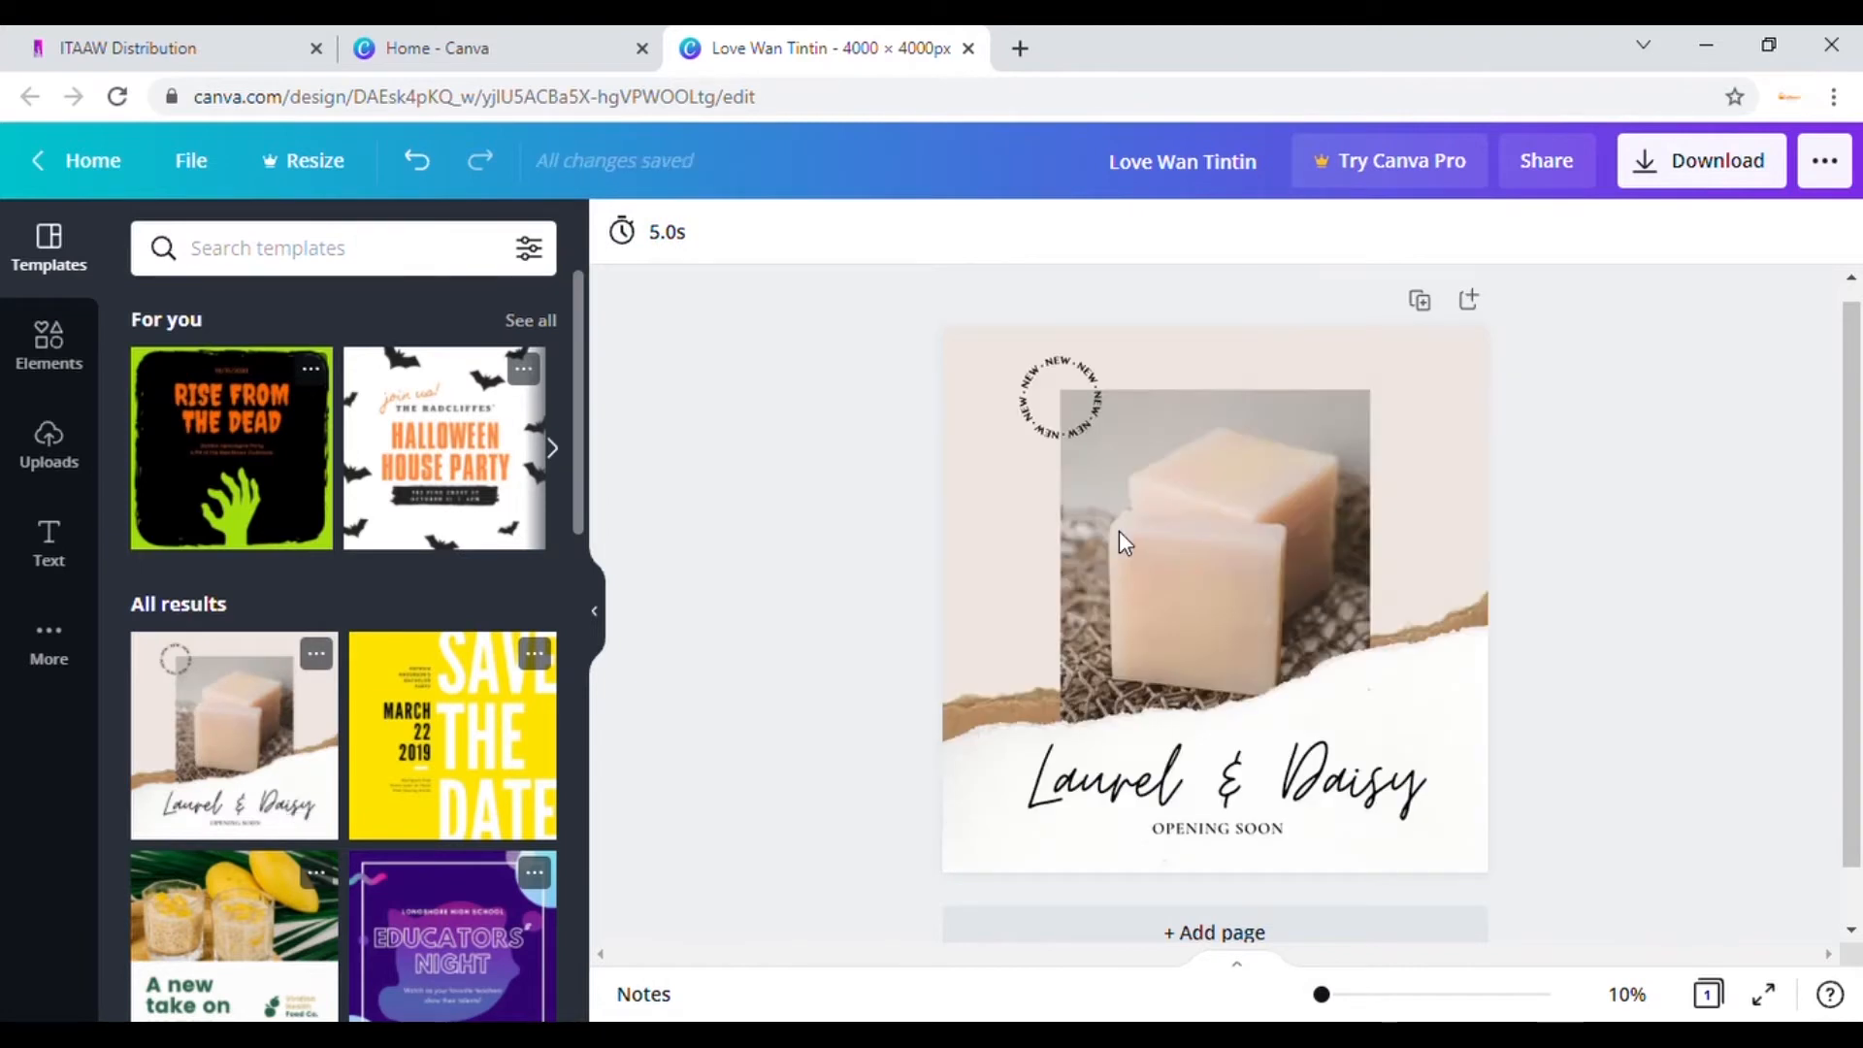
pyautogui.click(1310, 691)
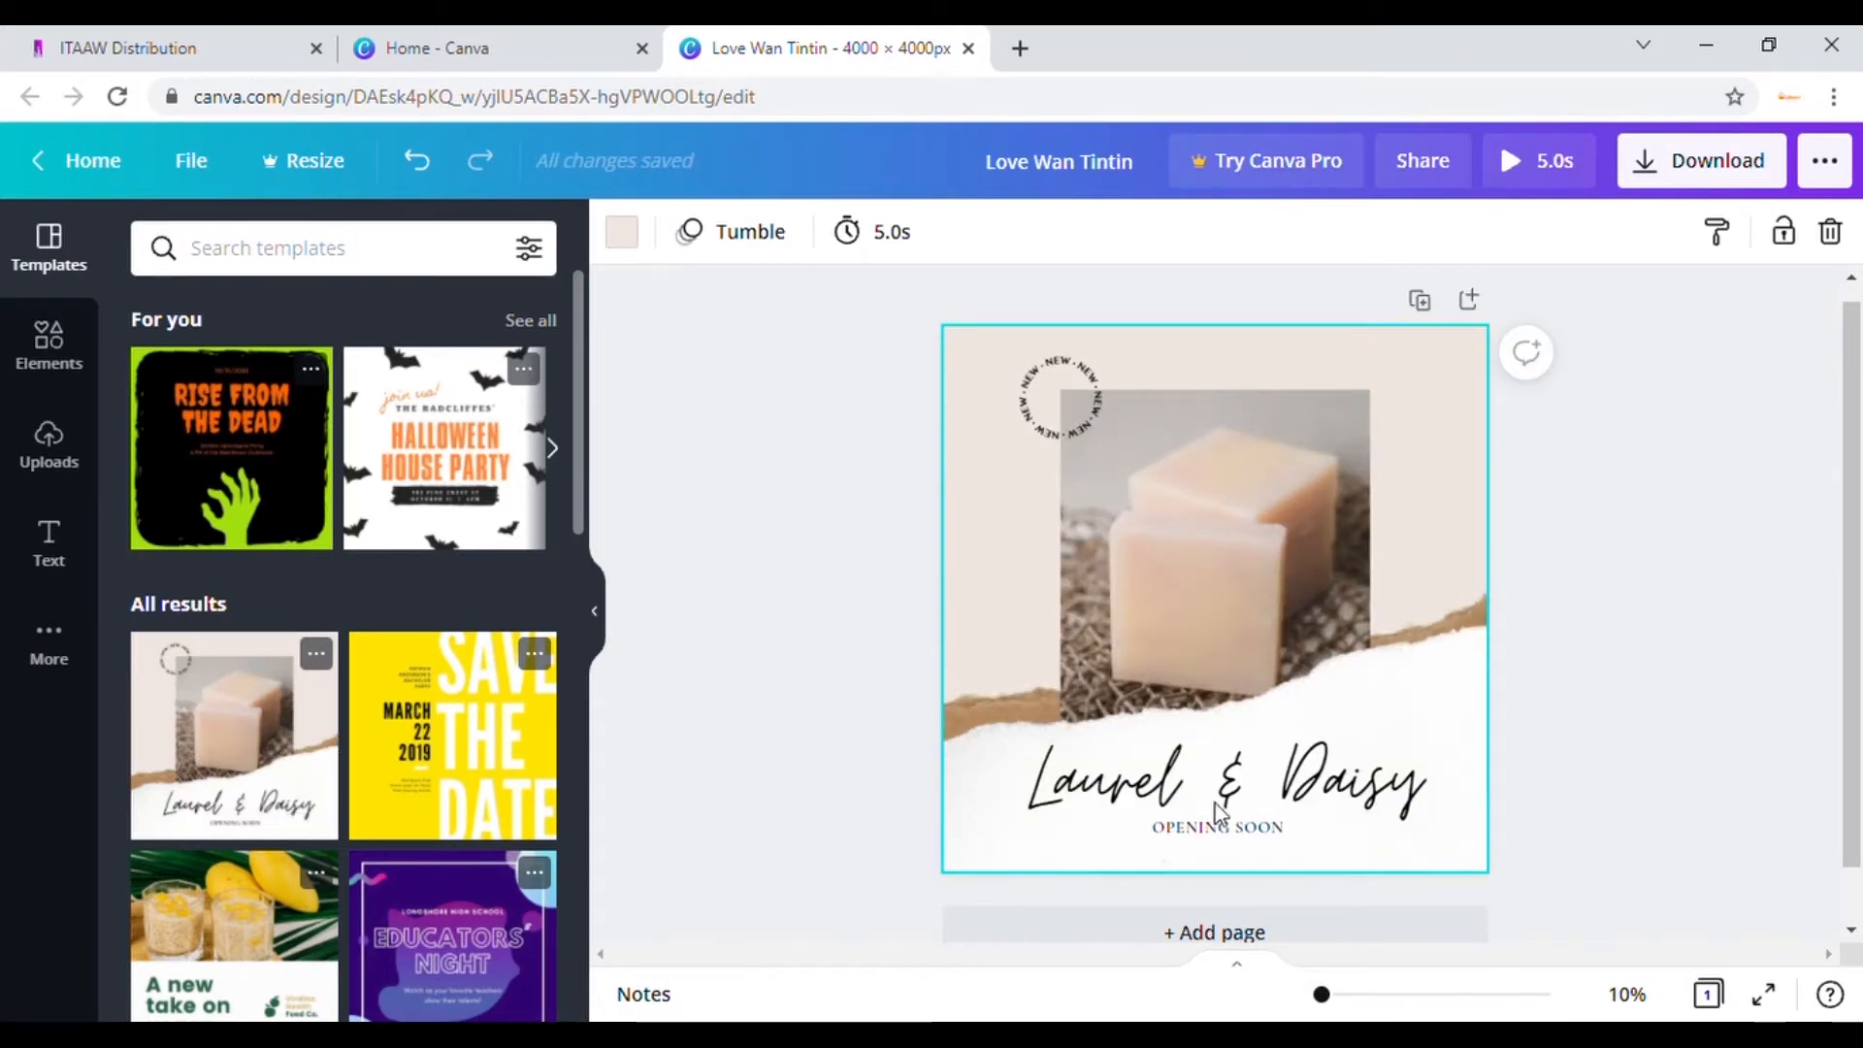
pyautogui.click(1241, 833)
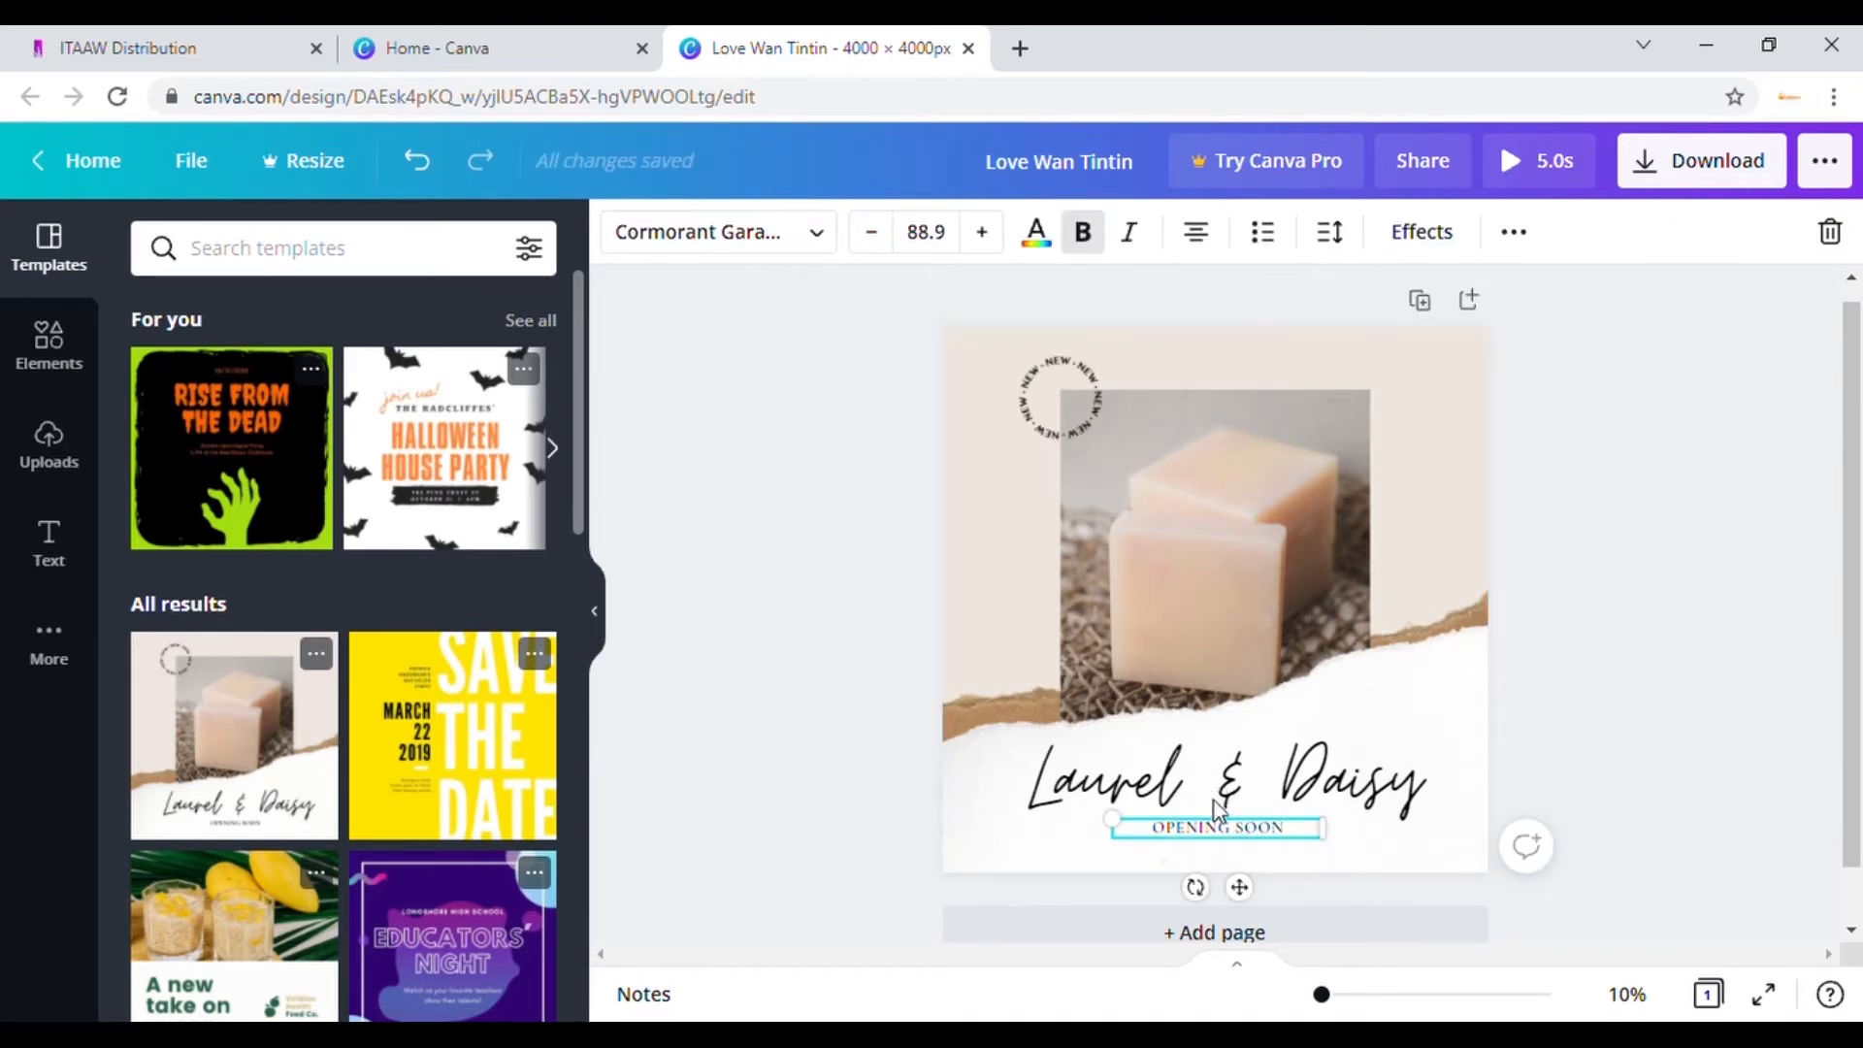
pyautogui.click(1032, 380)
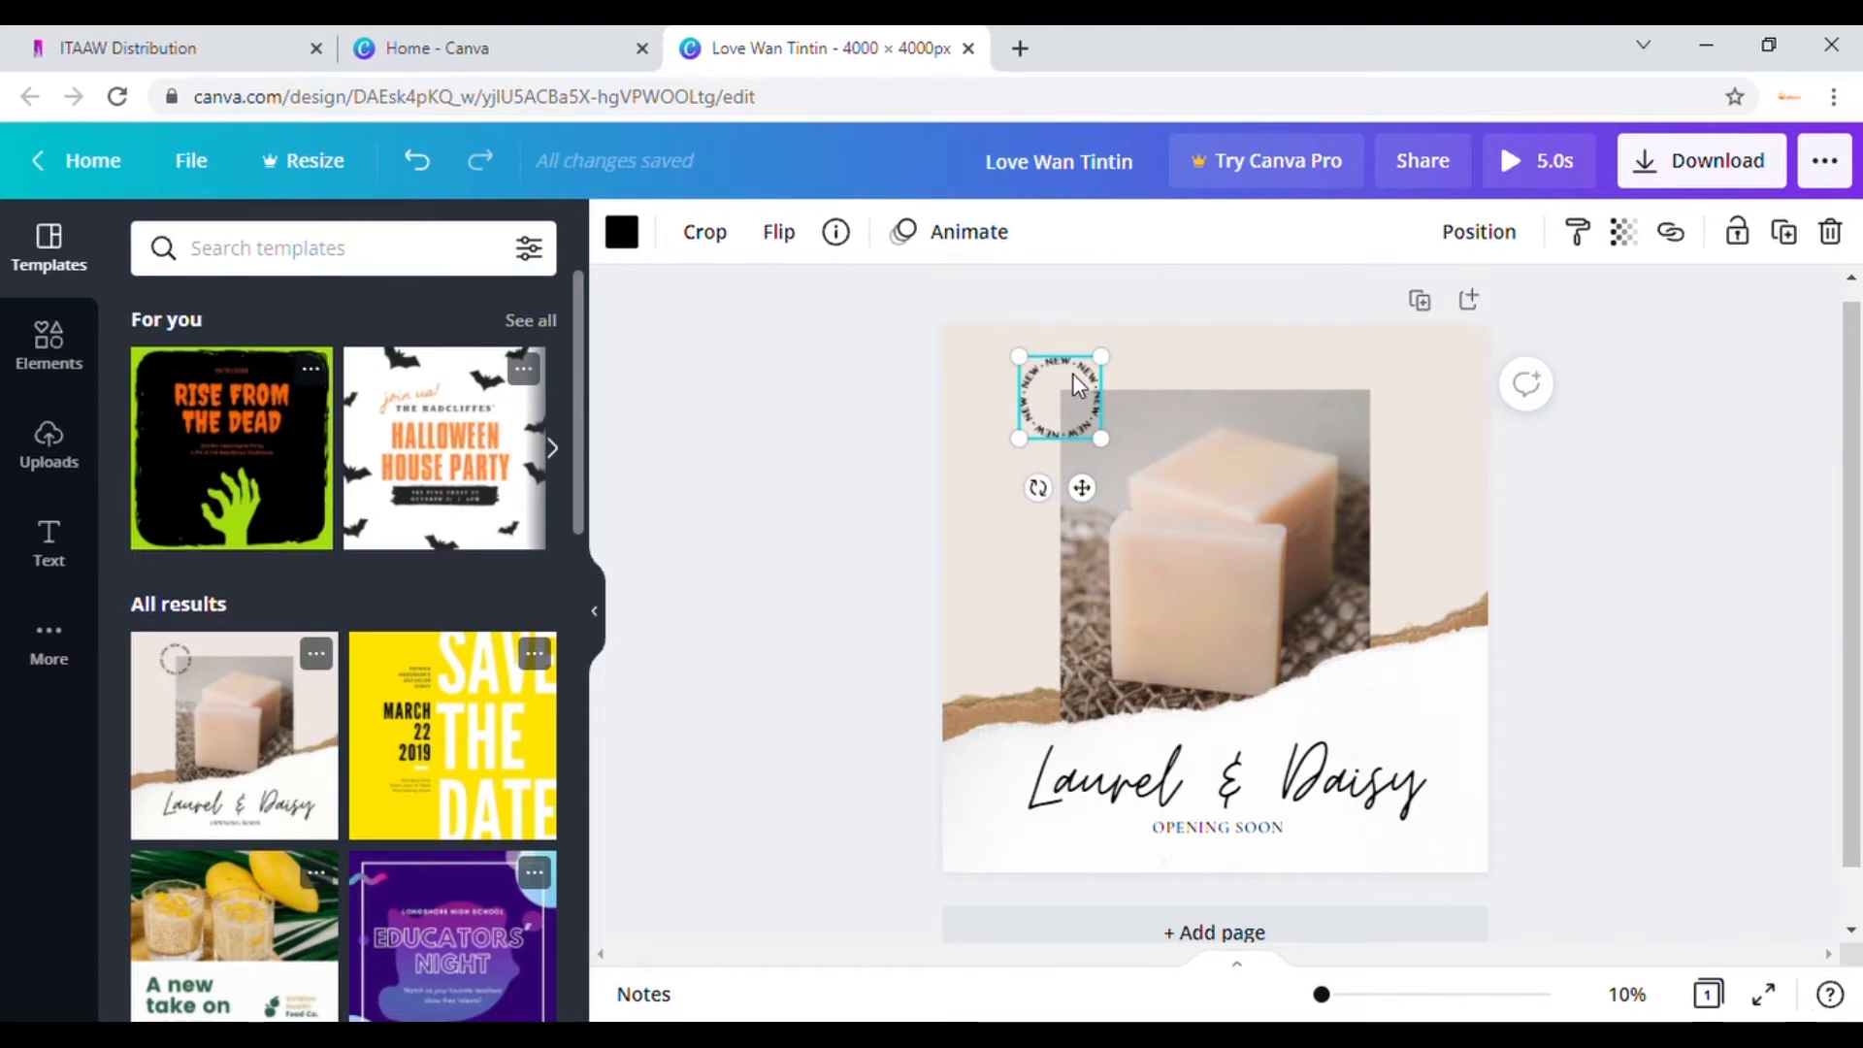
# Step: Move OPENING SOON to the top, retype it as YOVI, and delete the NEW badge
pyautogui.click(1251, 832)
pyautogui.moveTo(1252, 832); pyautogui.dragTo(1394, 458)
pyautogui.doubleClick(1330, 363)
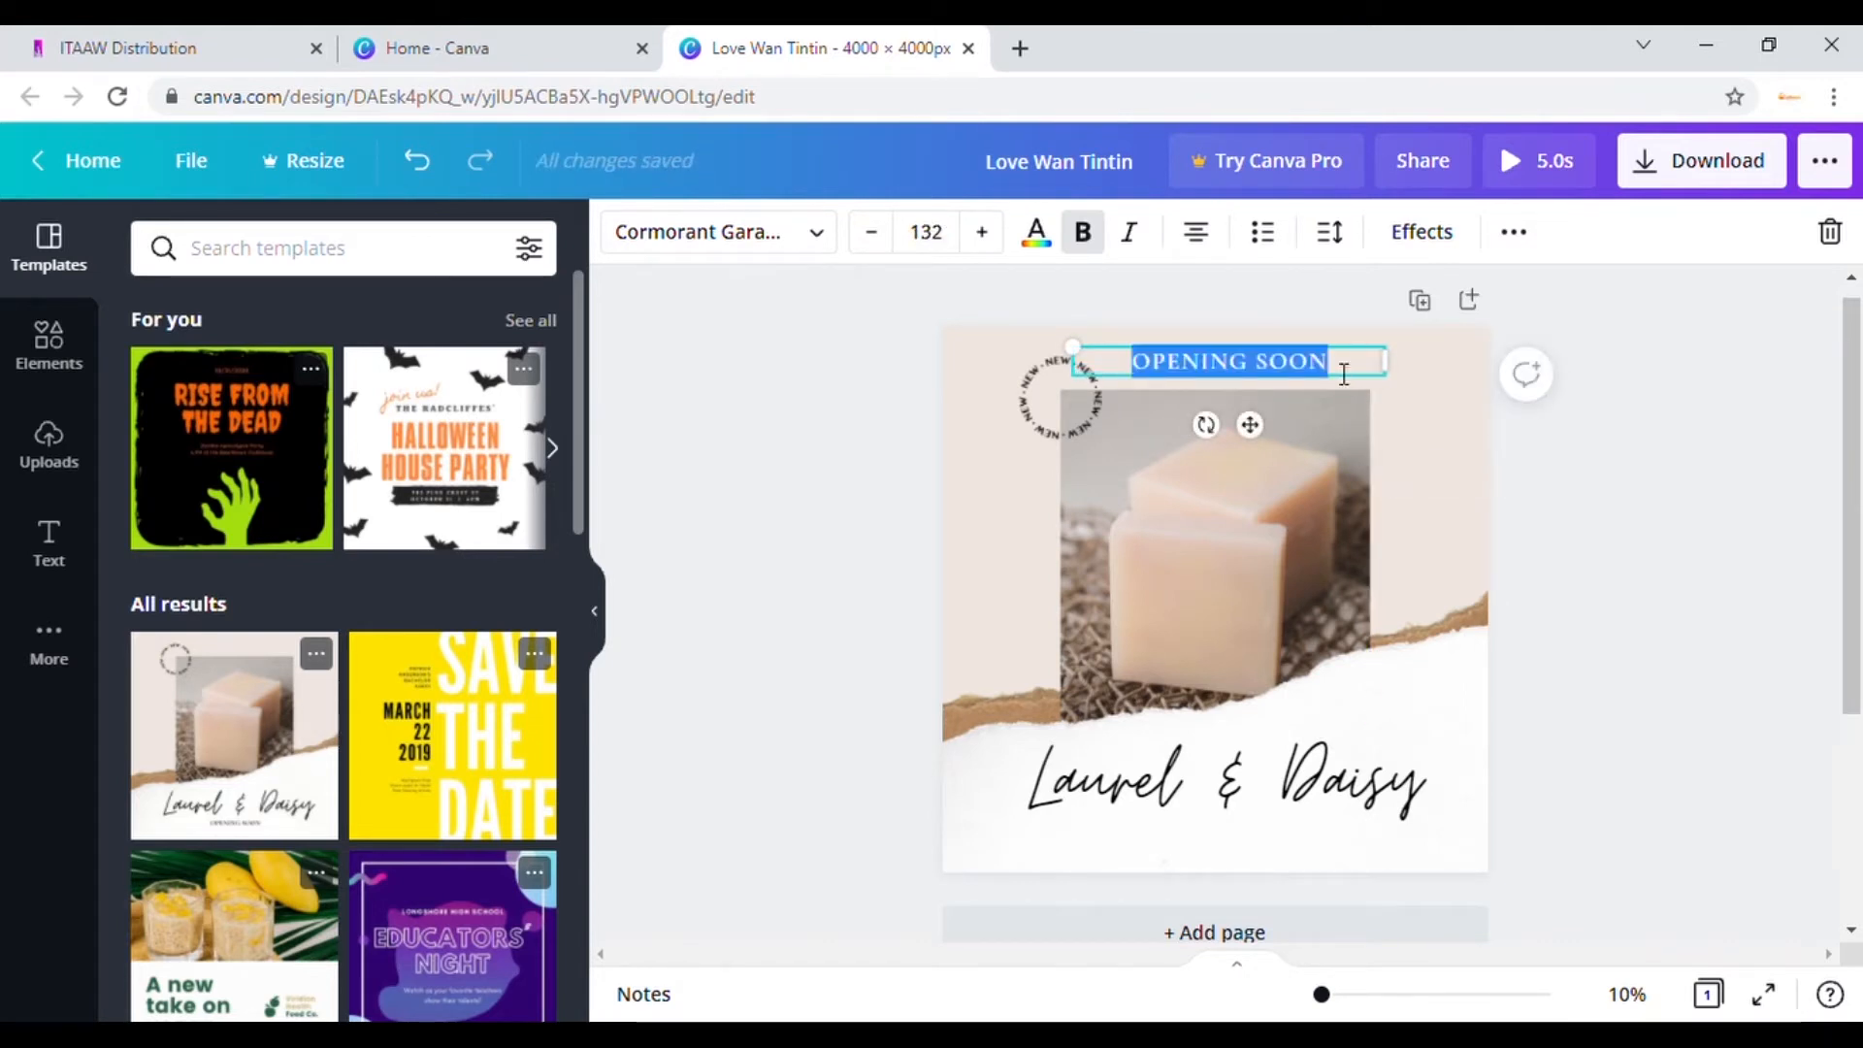
pyautogui.write('YOVI')
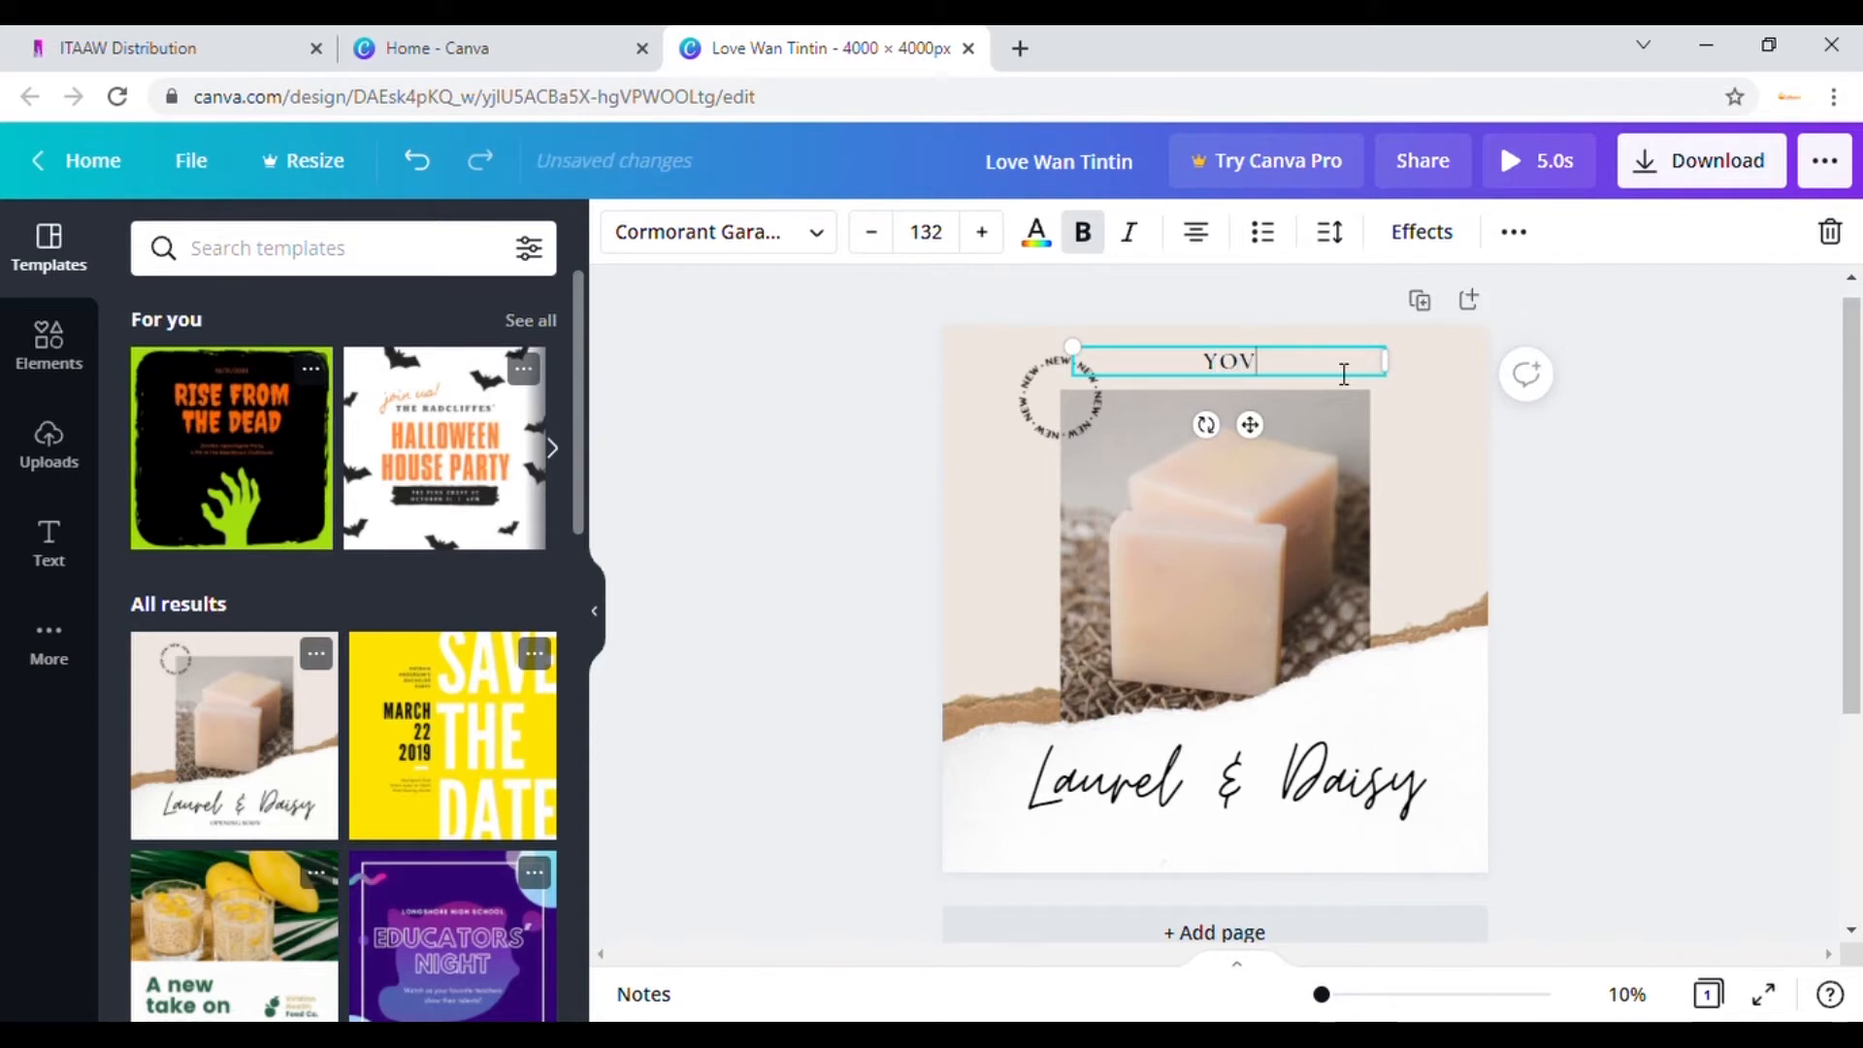
pyautogui.click(1048, 435)
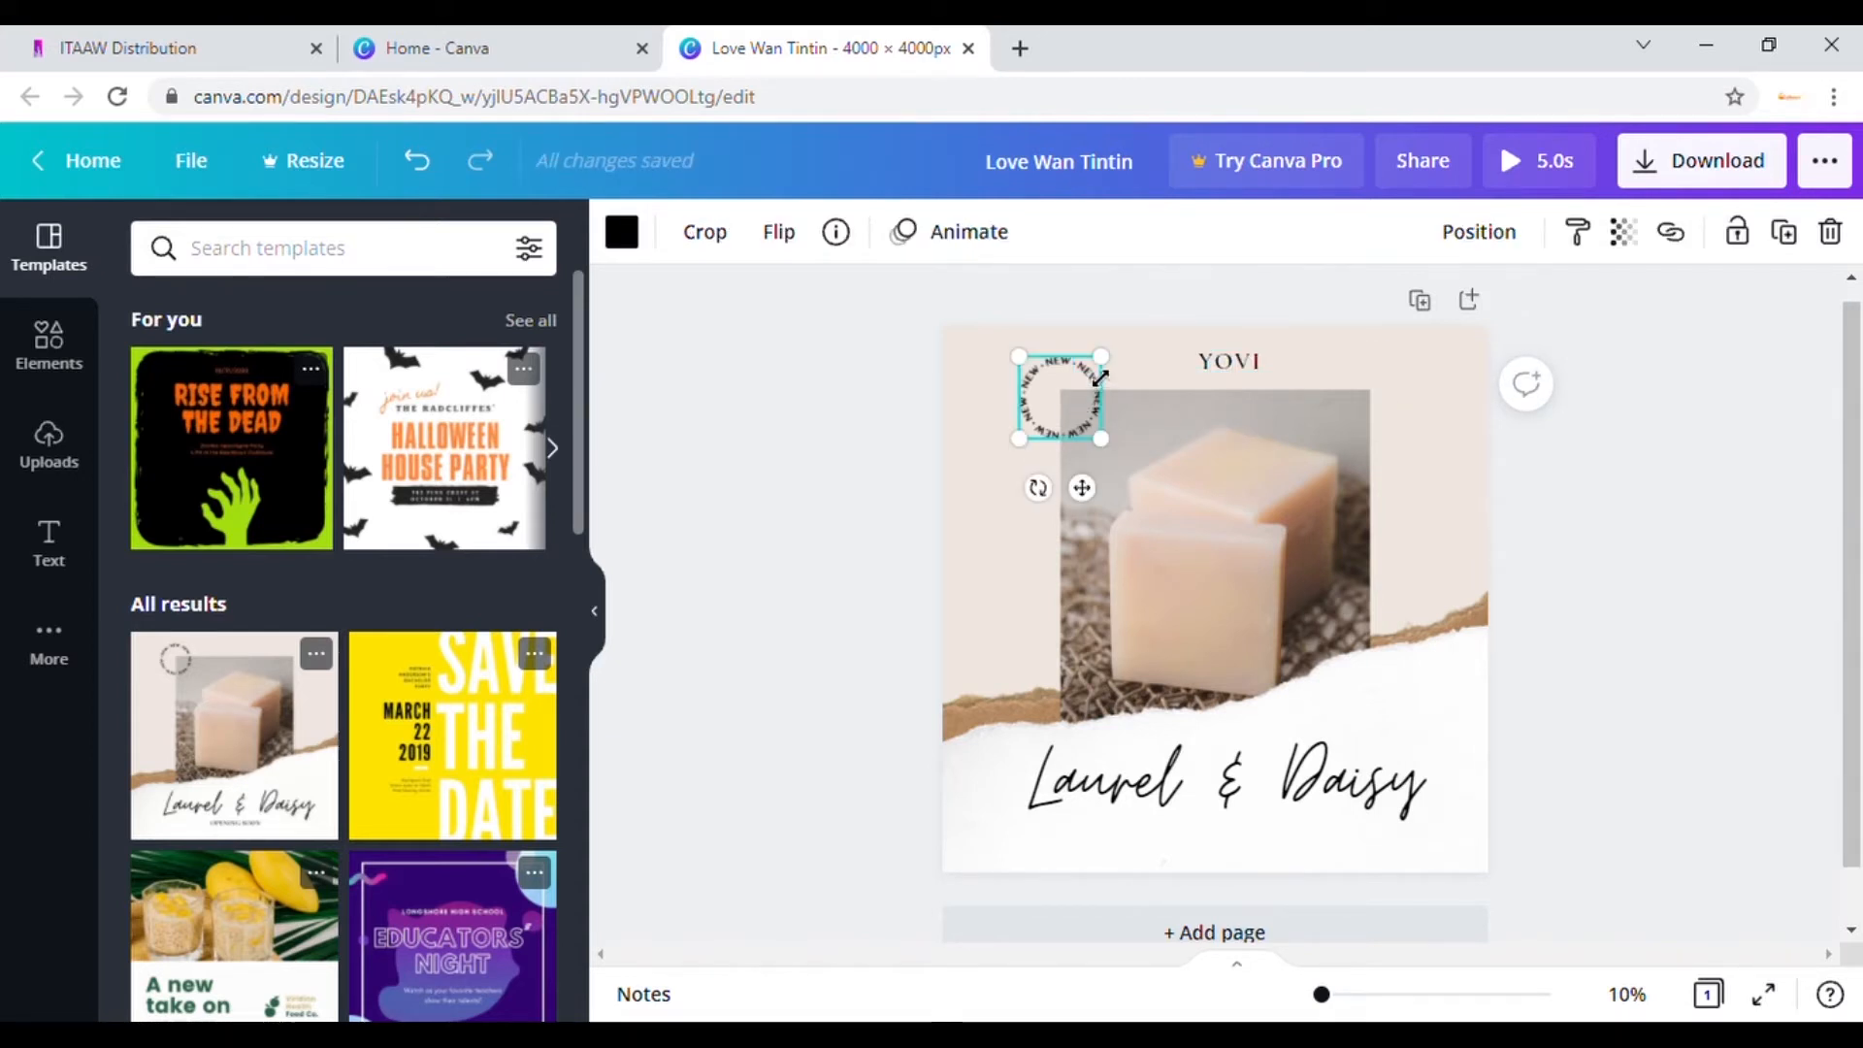
pyautogui.press('Delete')
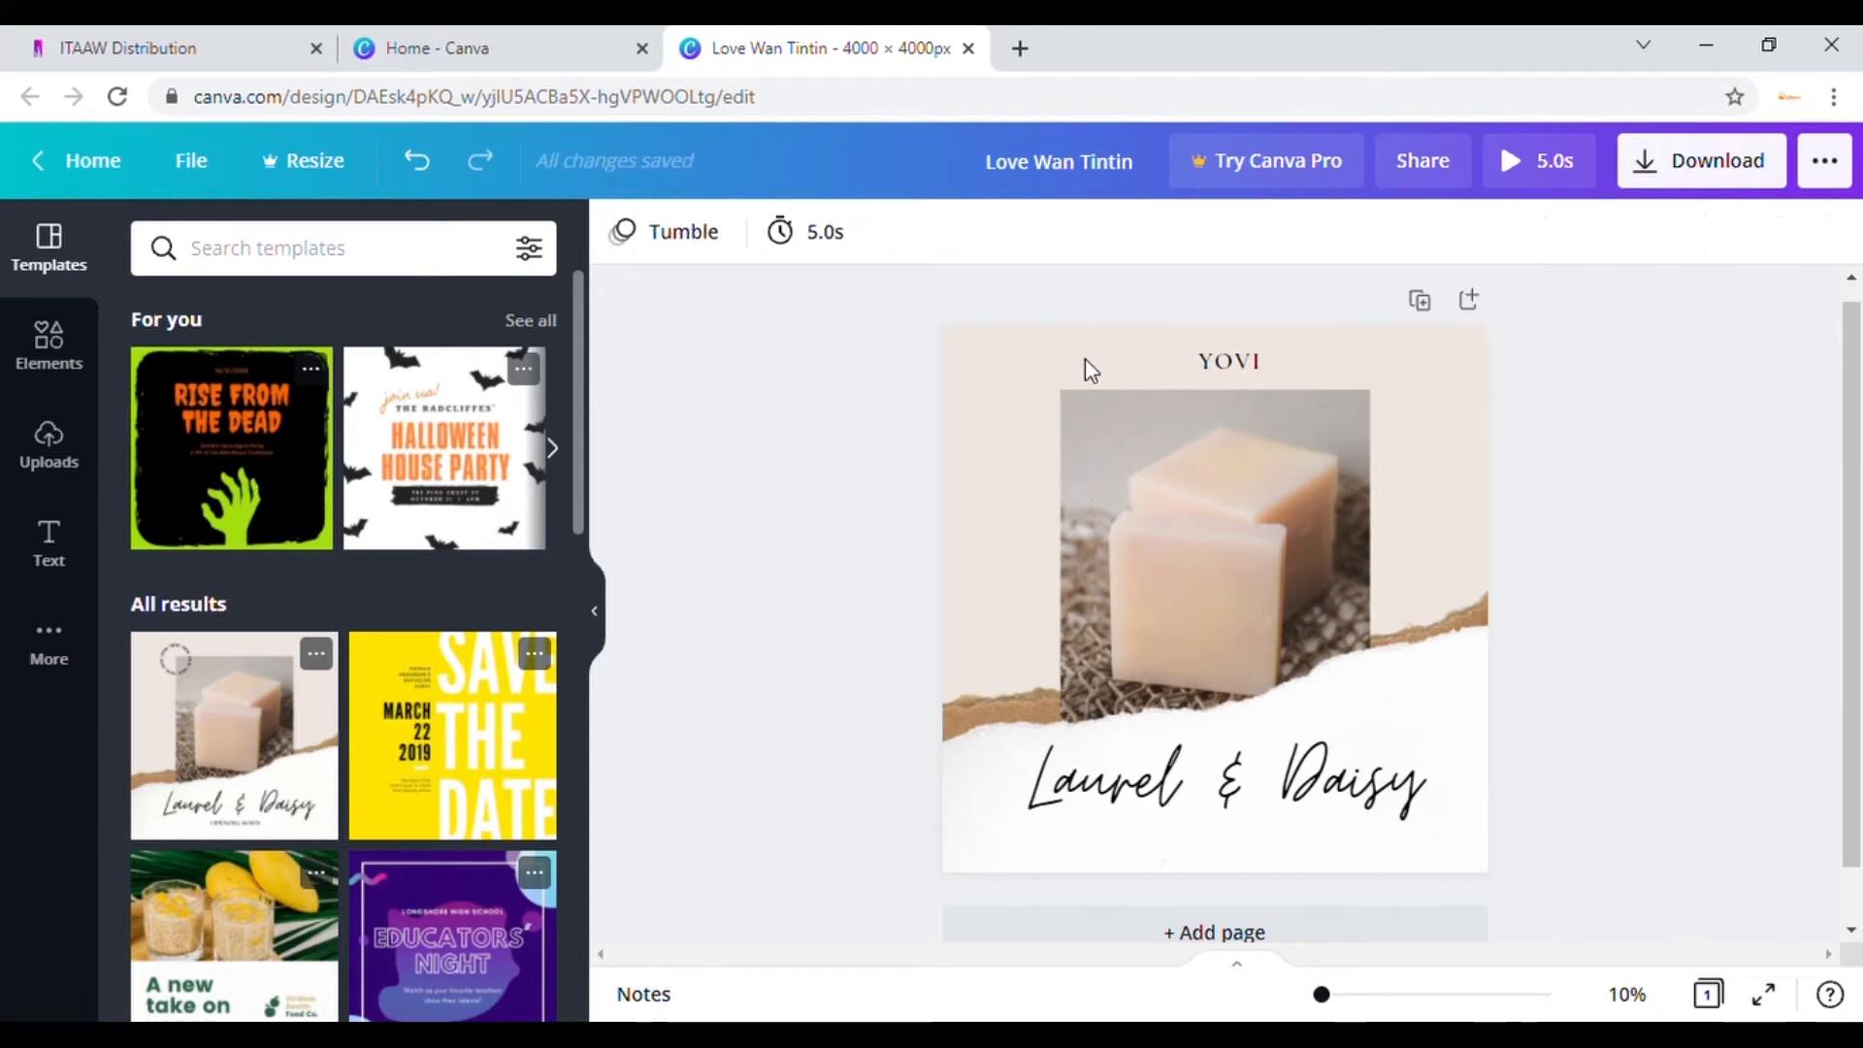
# Step: Select the YOVI heading and set its font size to 144
pyautogui.click(1233, 359)
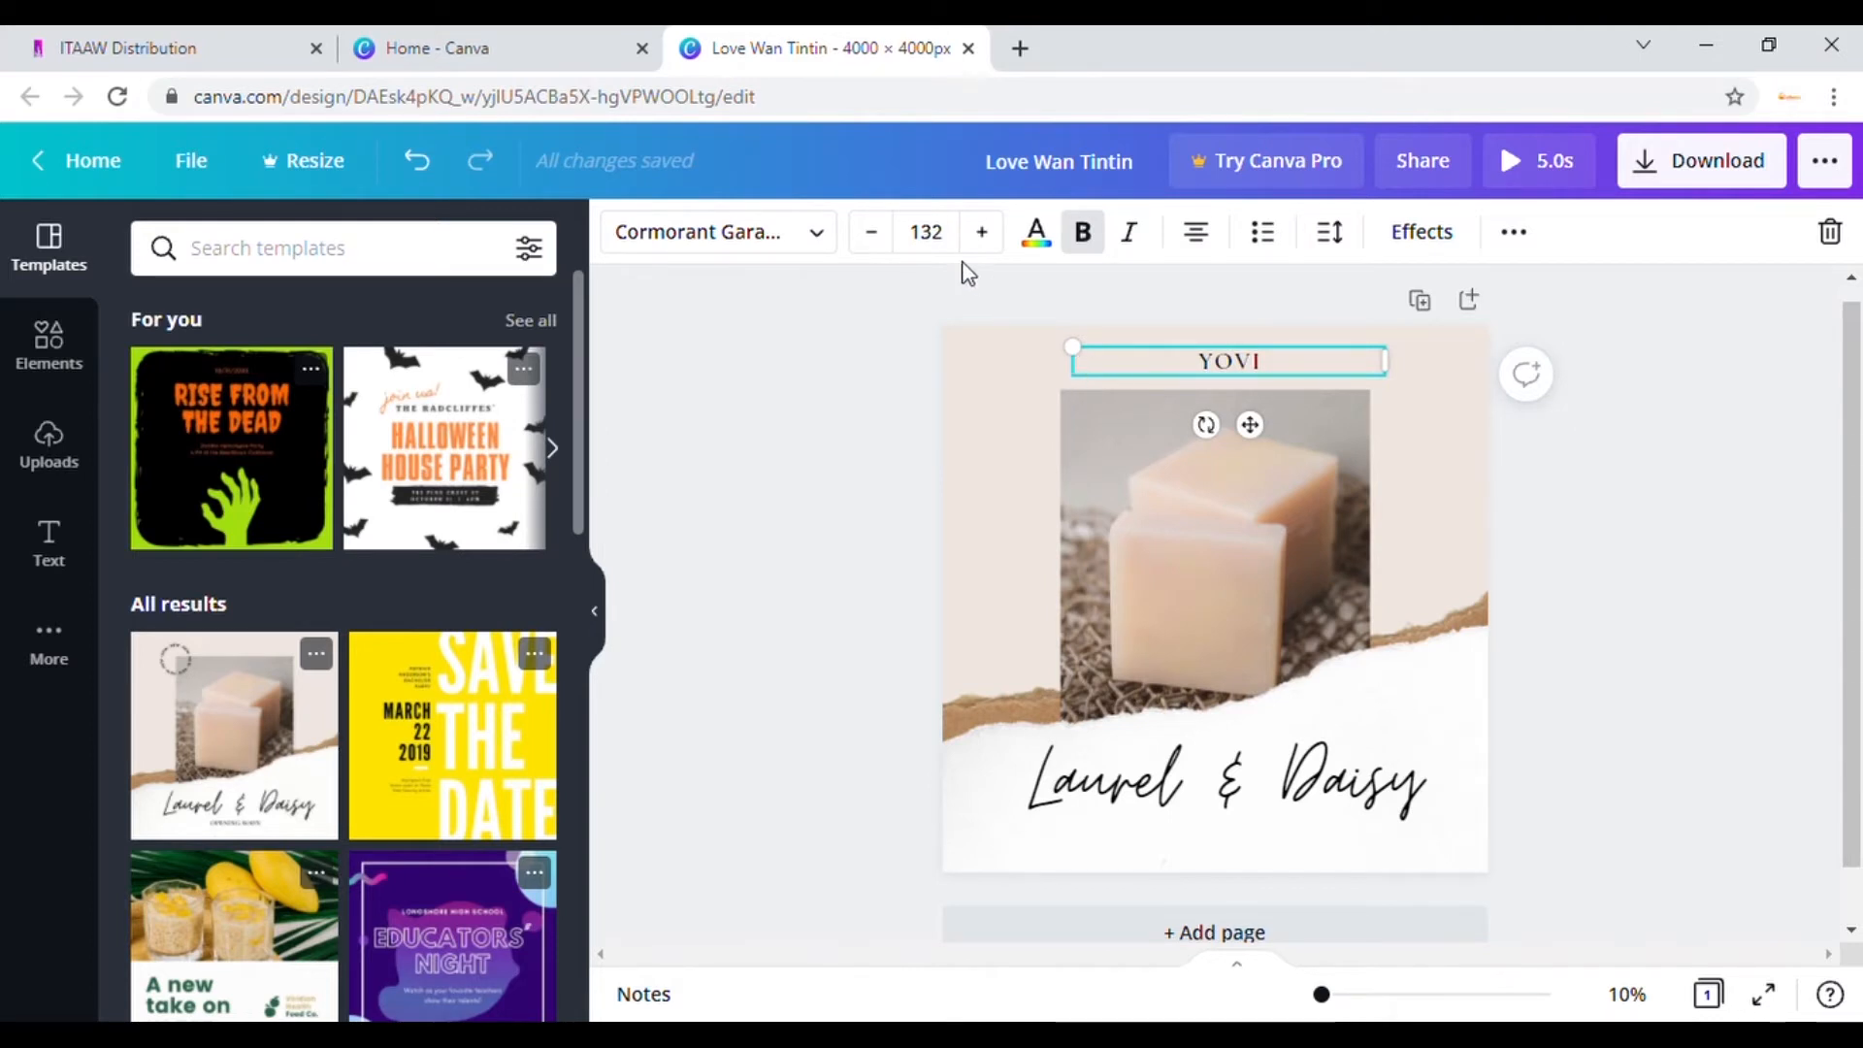
pyautogui.click(1219, 380)
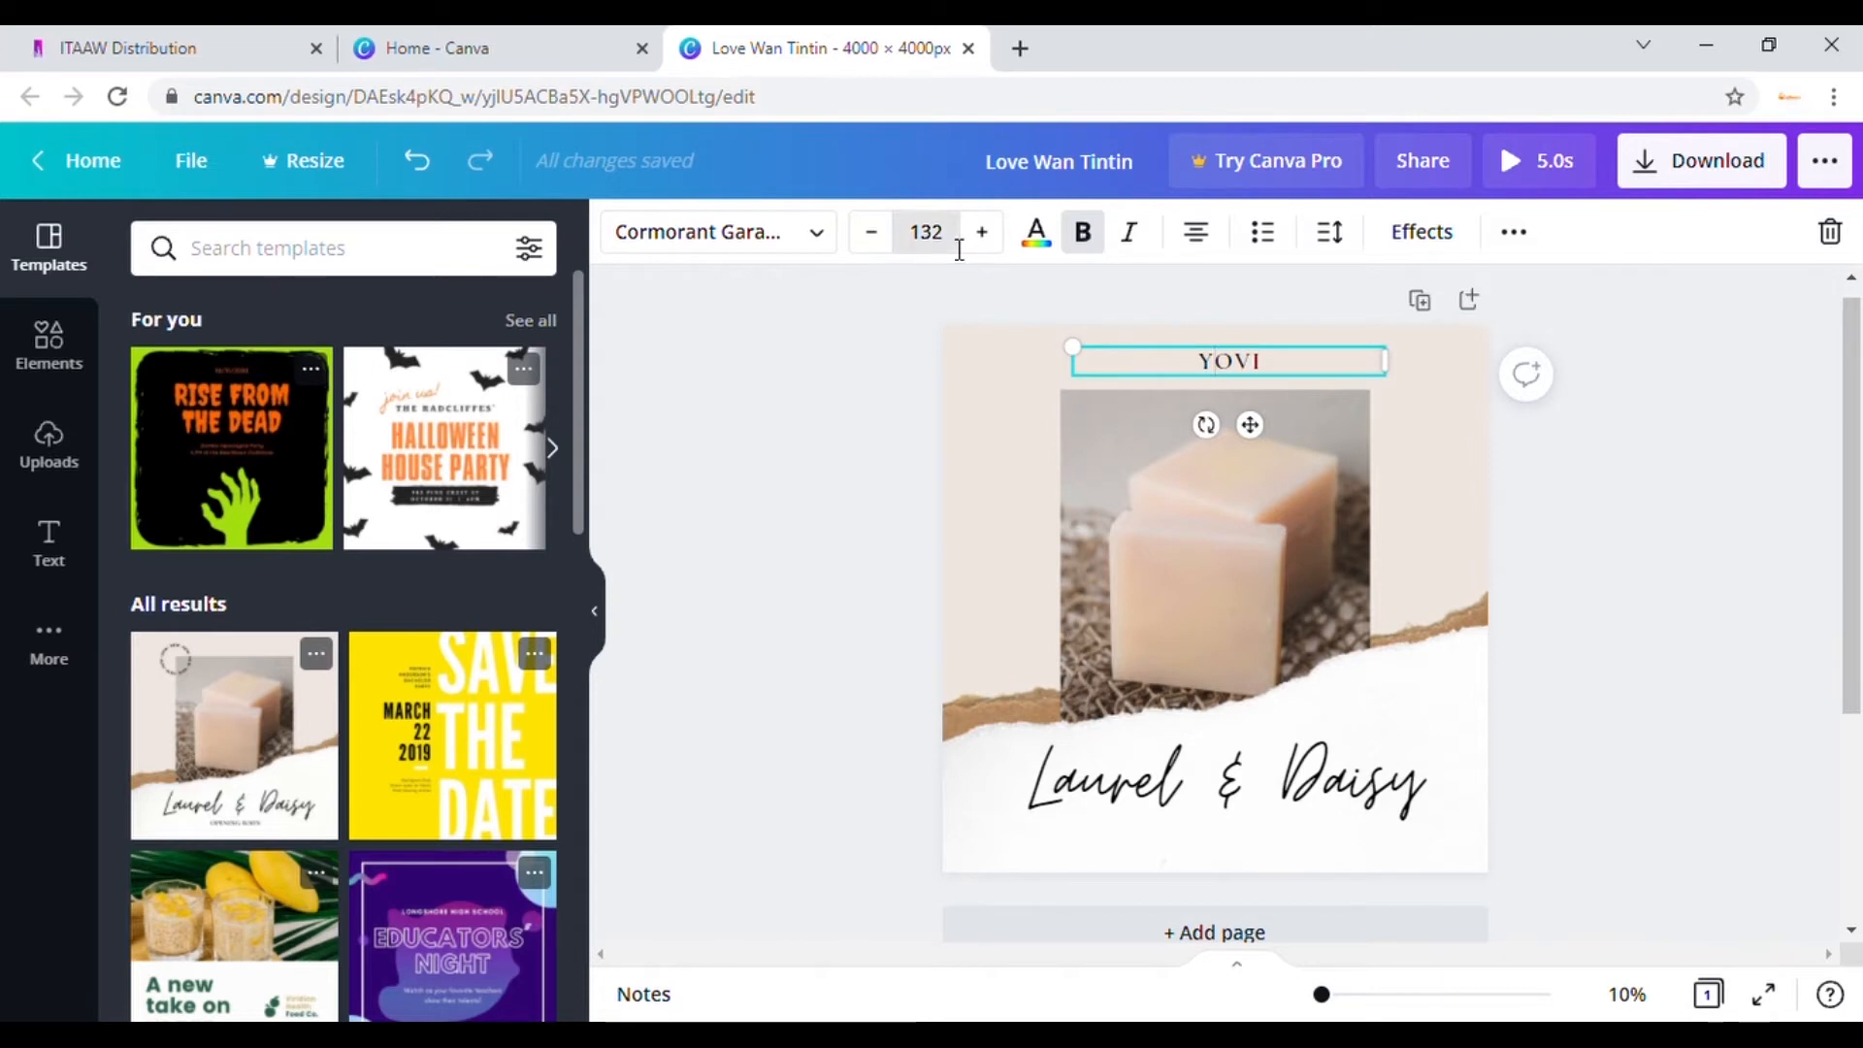
pyautogui.click(924, 244)
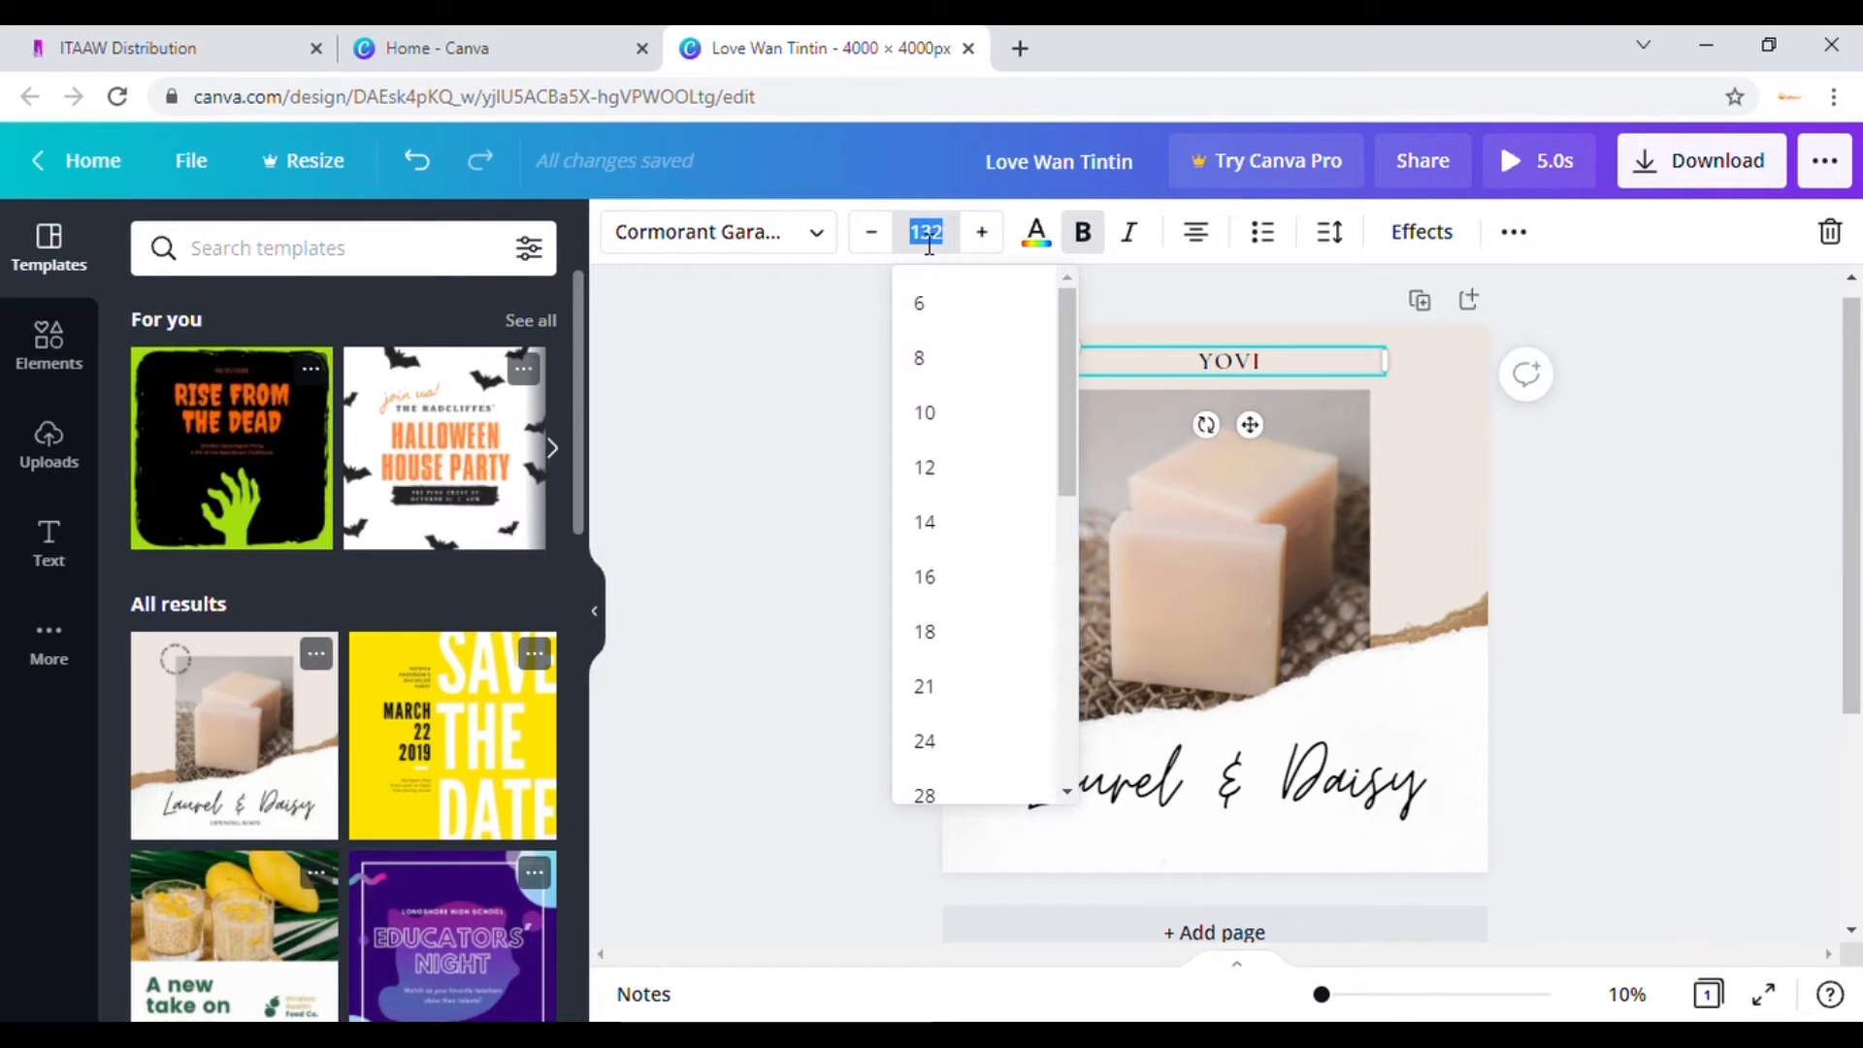
pyautogui.moveTo(1063, 365); pyautogui.dragTo(1051, 718)
pyautogui.click(966, 761)
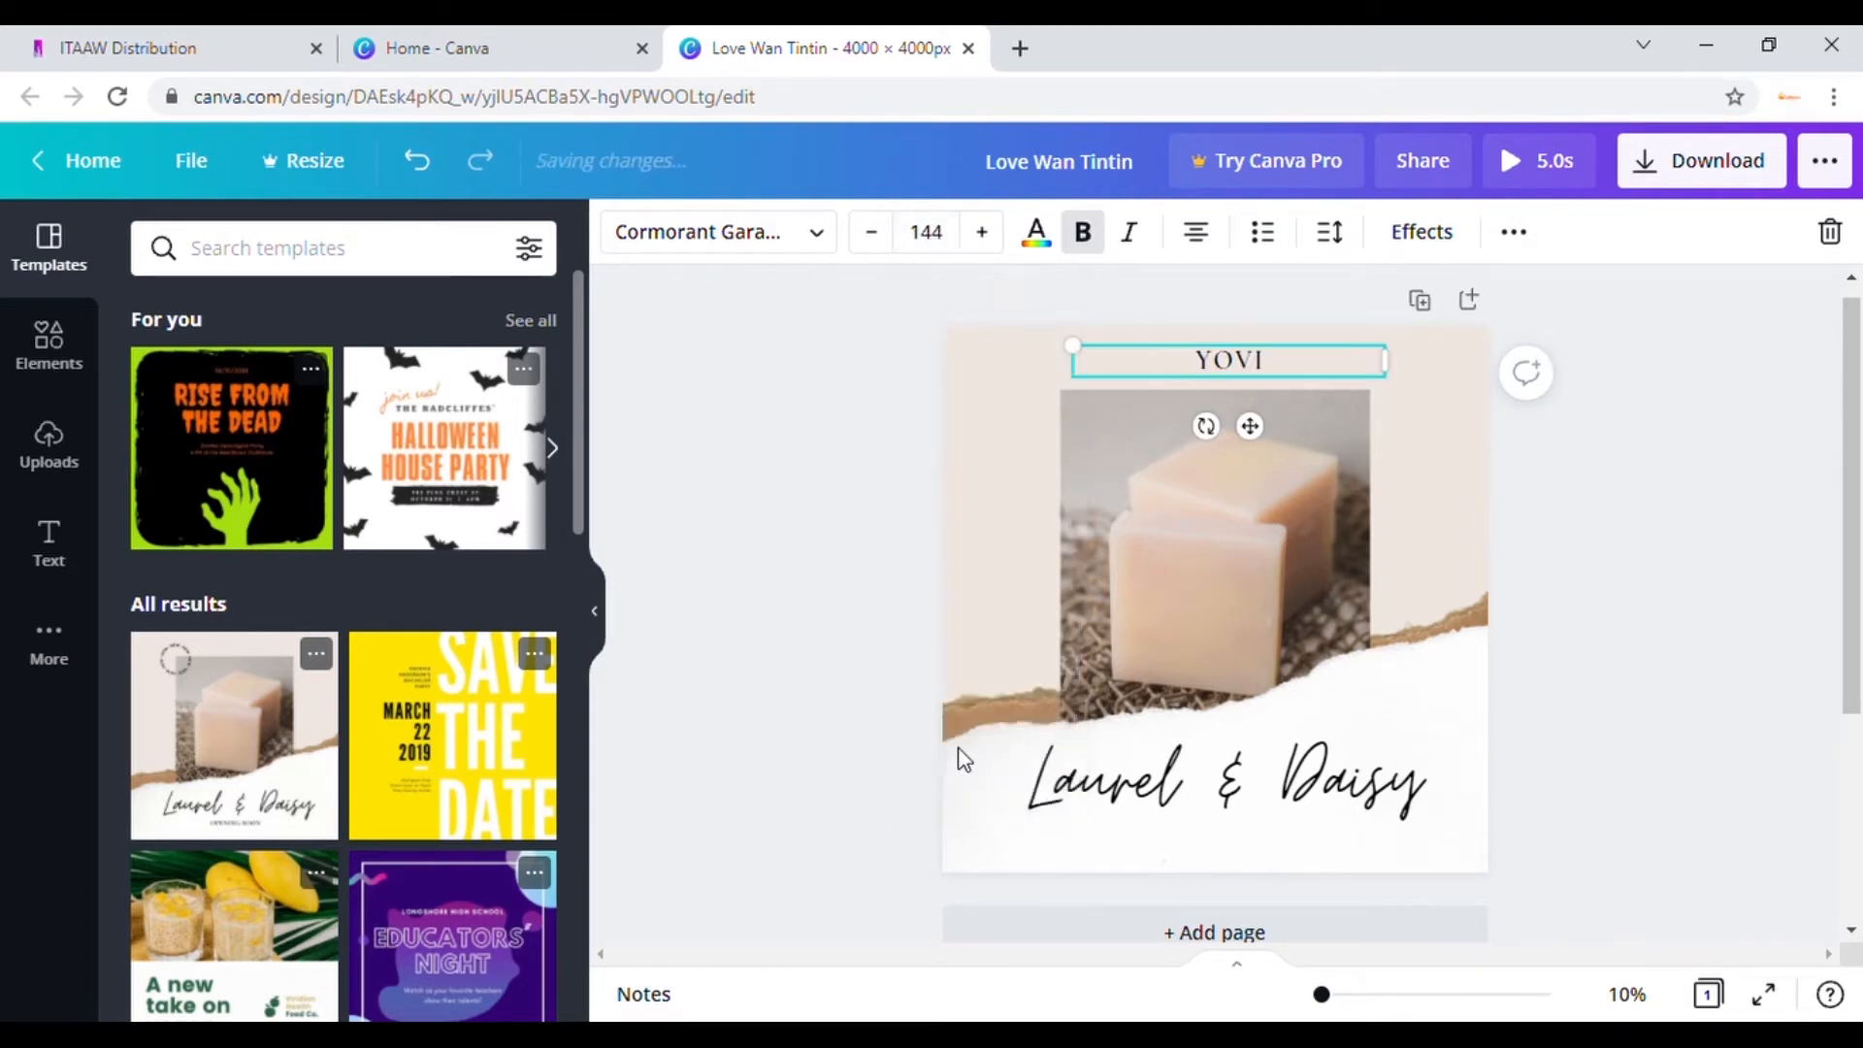
# Step: Step YOVI's font size up from 144 to about 274
pyautogui.click(982, 232)
pyautogui.click(982, 233)
pyautogui.click(982, 233)
pyautogui.click(982, 233)
pyautogui.click(982, 232)
pyautogui.click(982, 233)
pyautogui.click(982, 233)
pyautogui.click(982, 233)
pyautogui.click(982, 233)
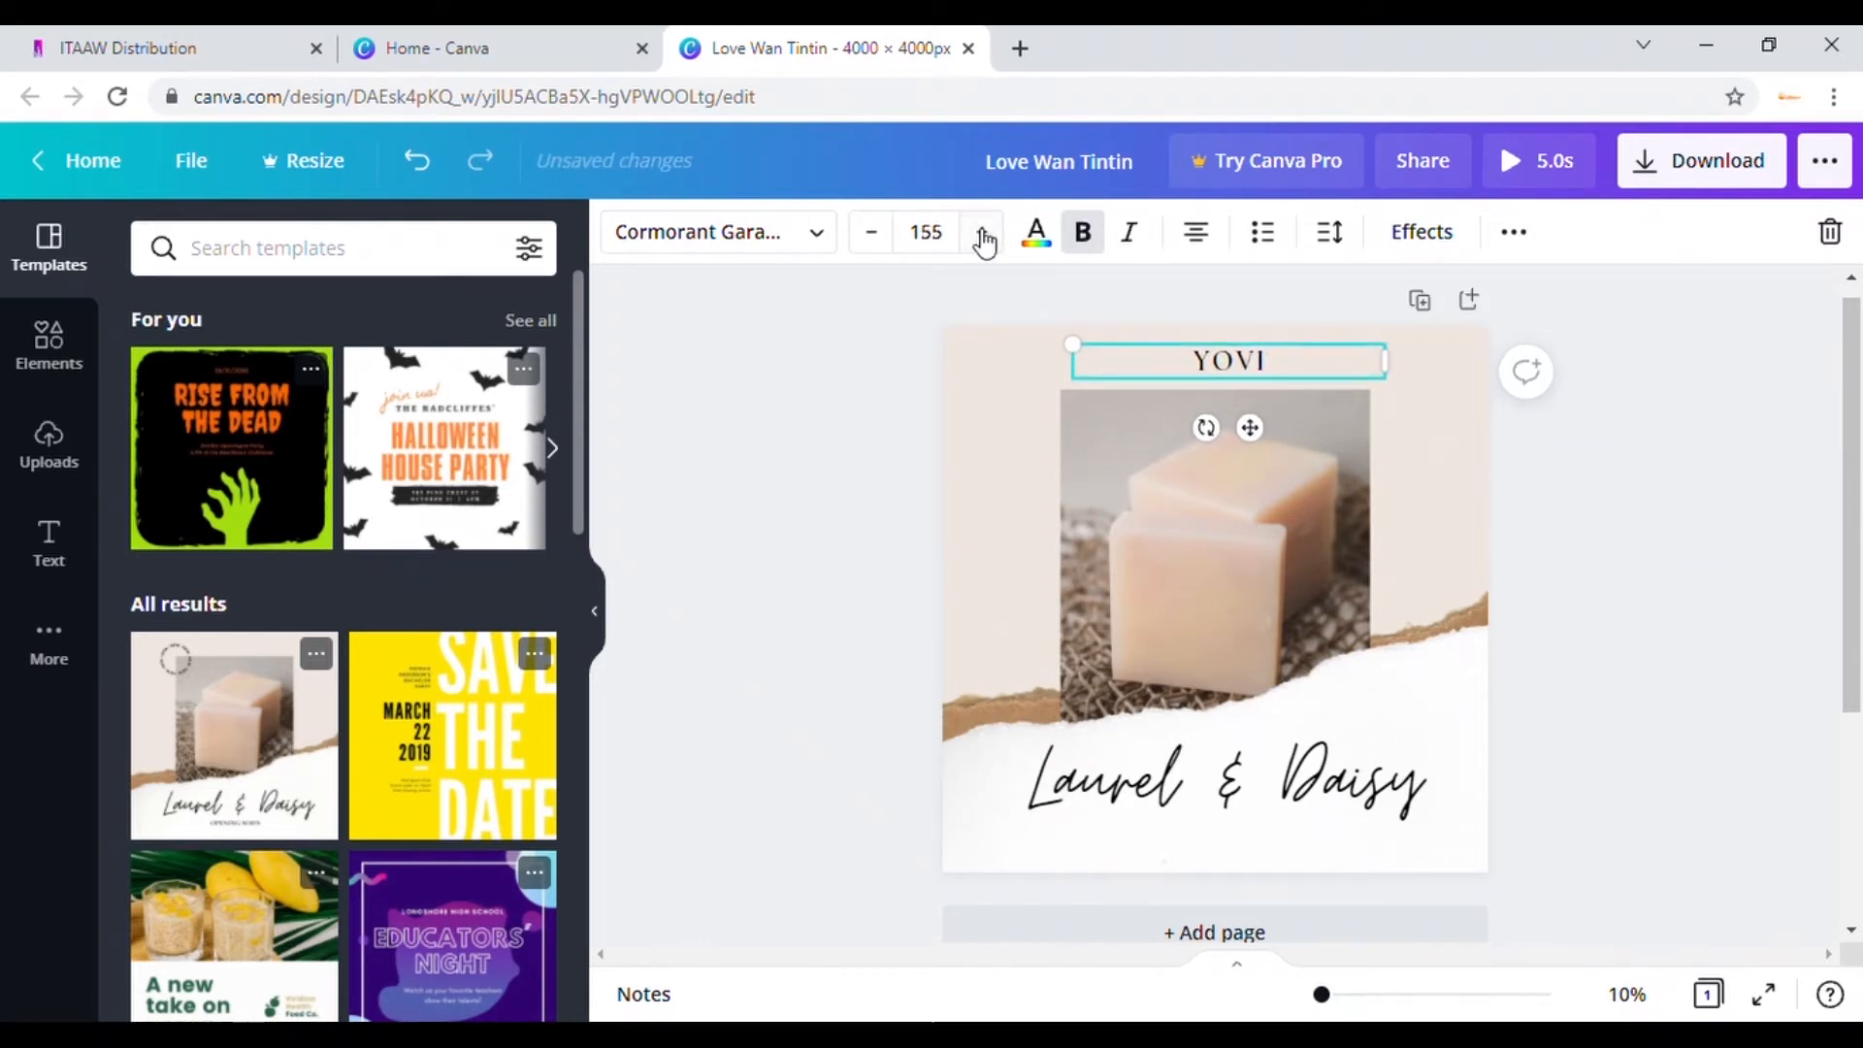
pyautogui.click(982, 232)
pyautogui.click(982, 232)
pyautogui.click(982, 233)
pyautogui.click(982, 233)
pyautogui.click(981, 233)
pyautogui.click(982, 233)
pyautogui.click(982, 233)
pyautogui.click(982, 233)
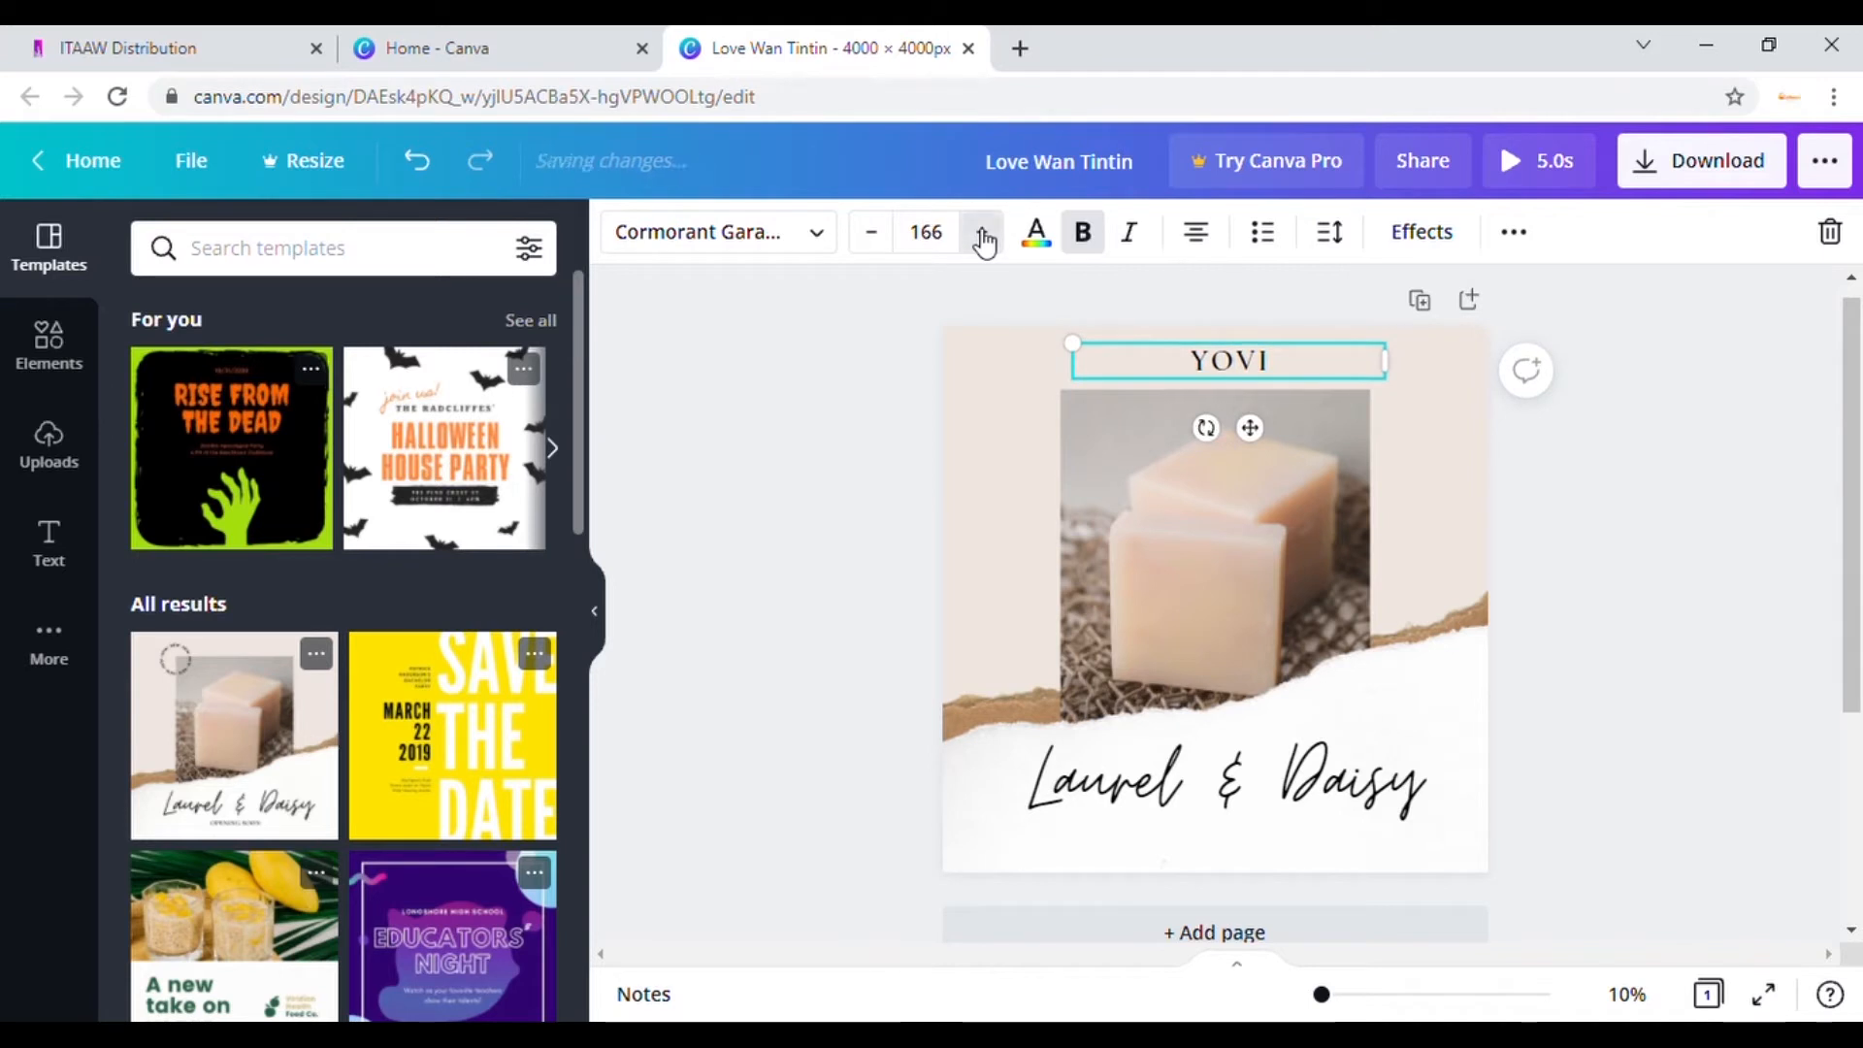
pyautogui.click(982, 233)
pyautogui.click(982, 233)
pyautogui.click(982, 233)
pyautogui.click(982, 233)
pyautogui.click(982, 232)
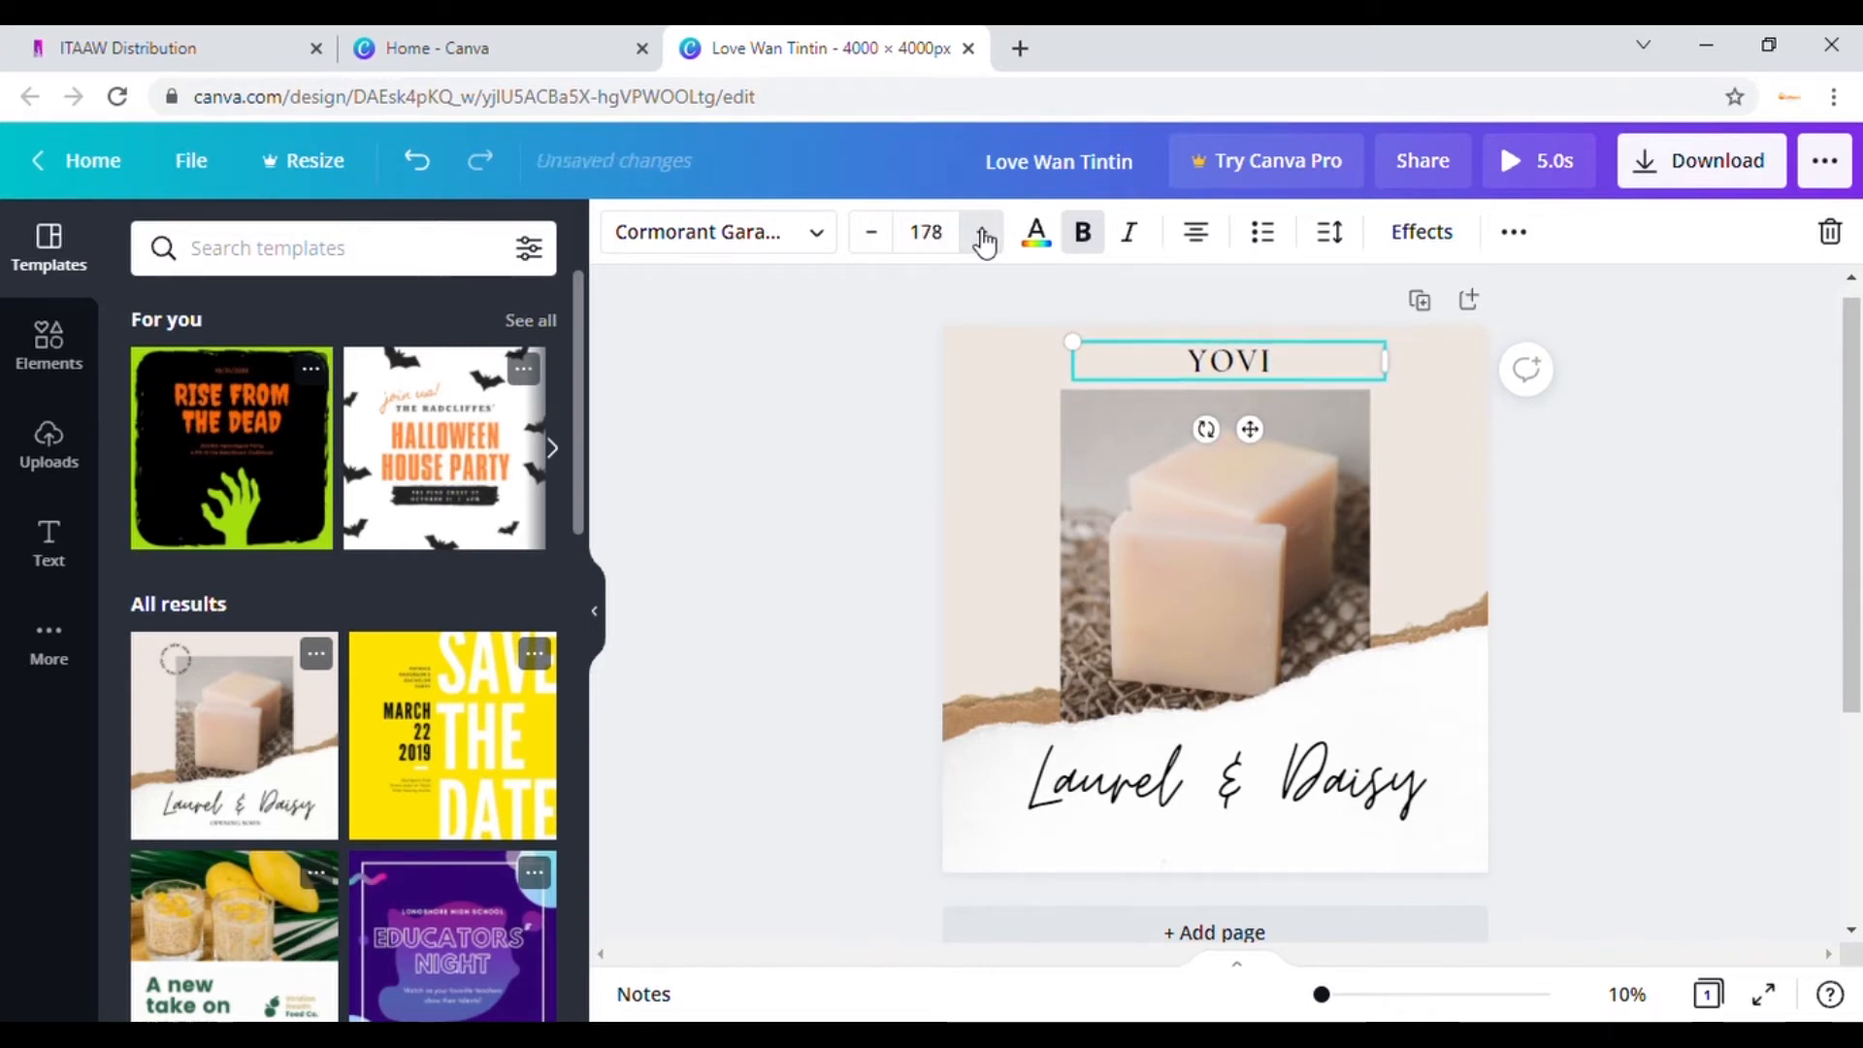
pyautogui.click(982, 233)
pyautogui.click(982, 233)
pyautogui.click(982, 233)
pyautogui.click(982, 233)
pyautogui.click(982, 233)
pyautogui.click(982, 233)
pyautogui.click(982, 232)
pyautogui.click(982, 232)
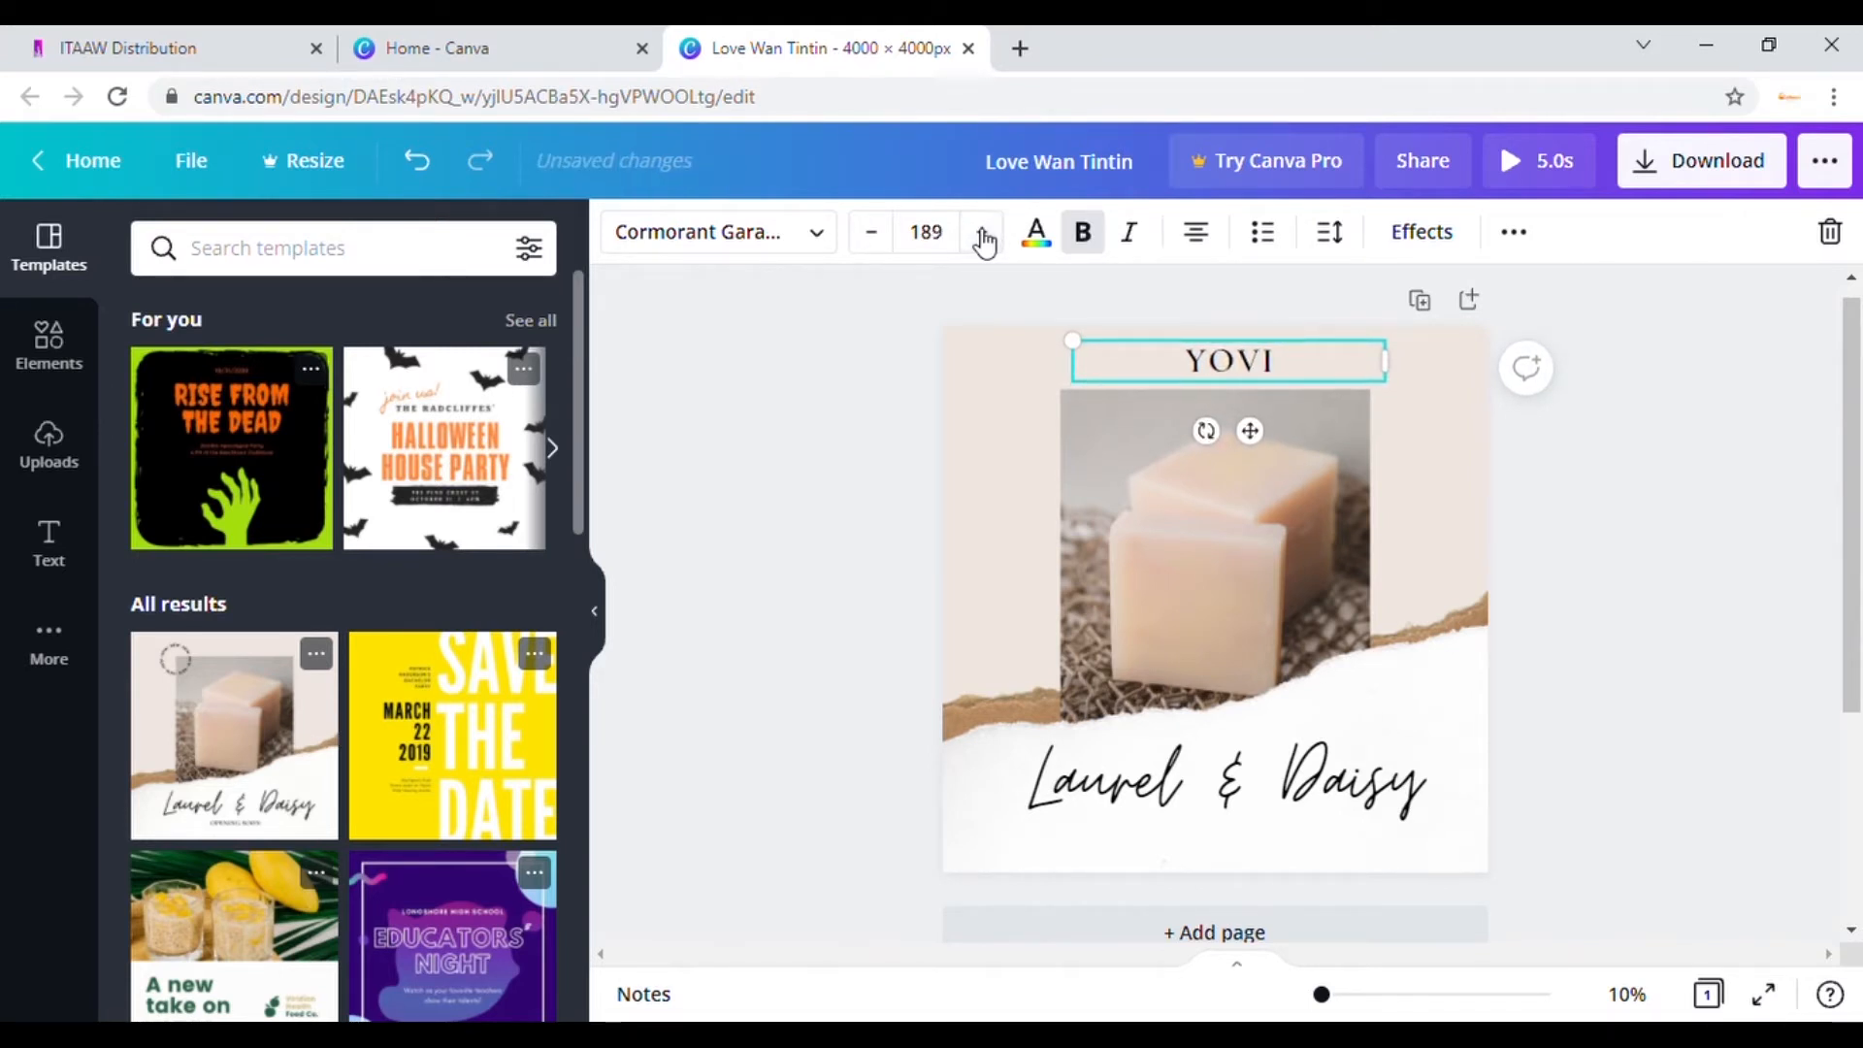
pyautogui.click(982, 233)
pyautogui.click(982, 233)
pyautogui.click(981, 233)
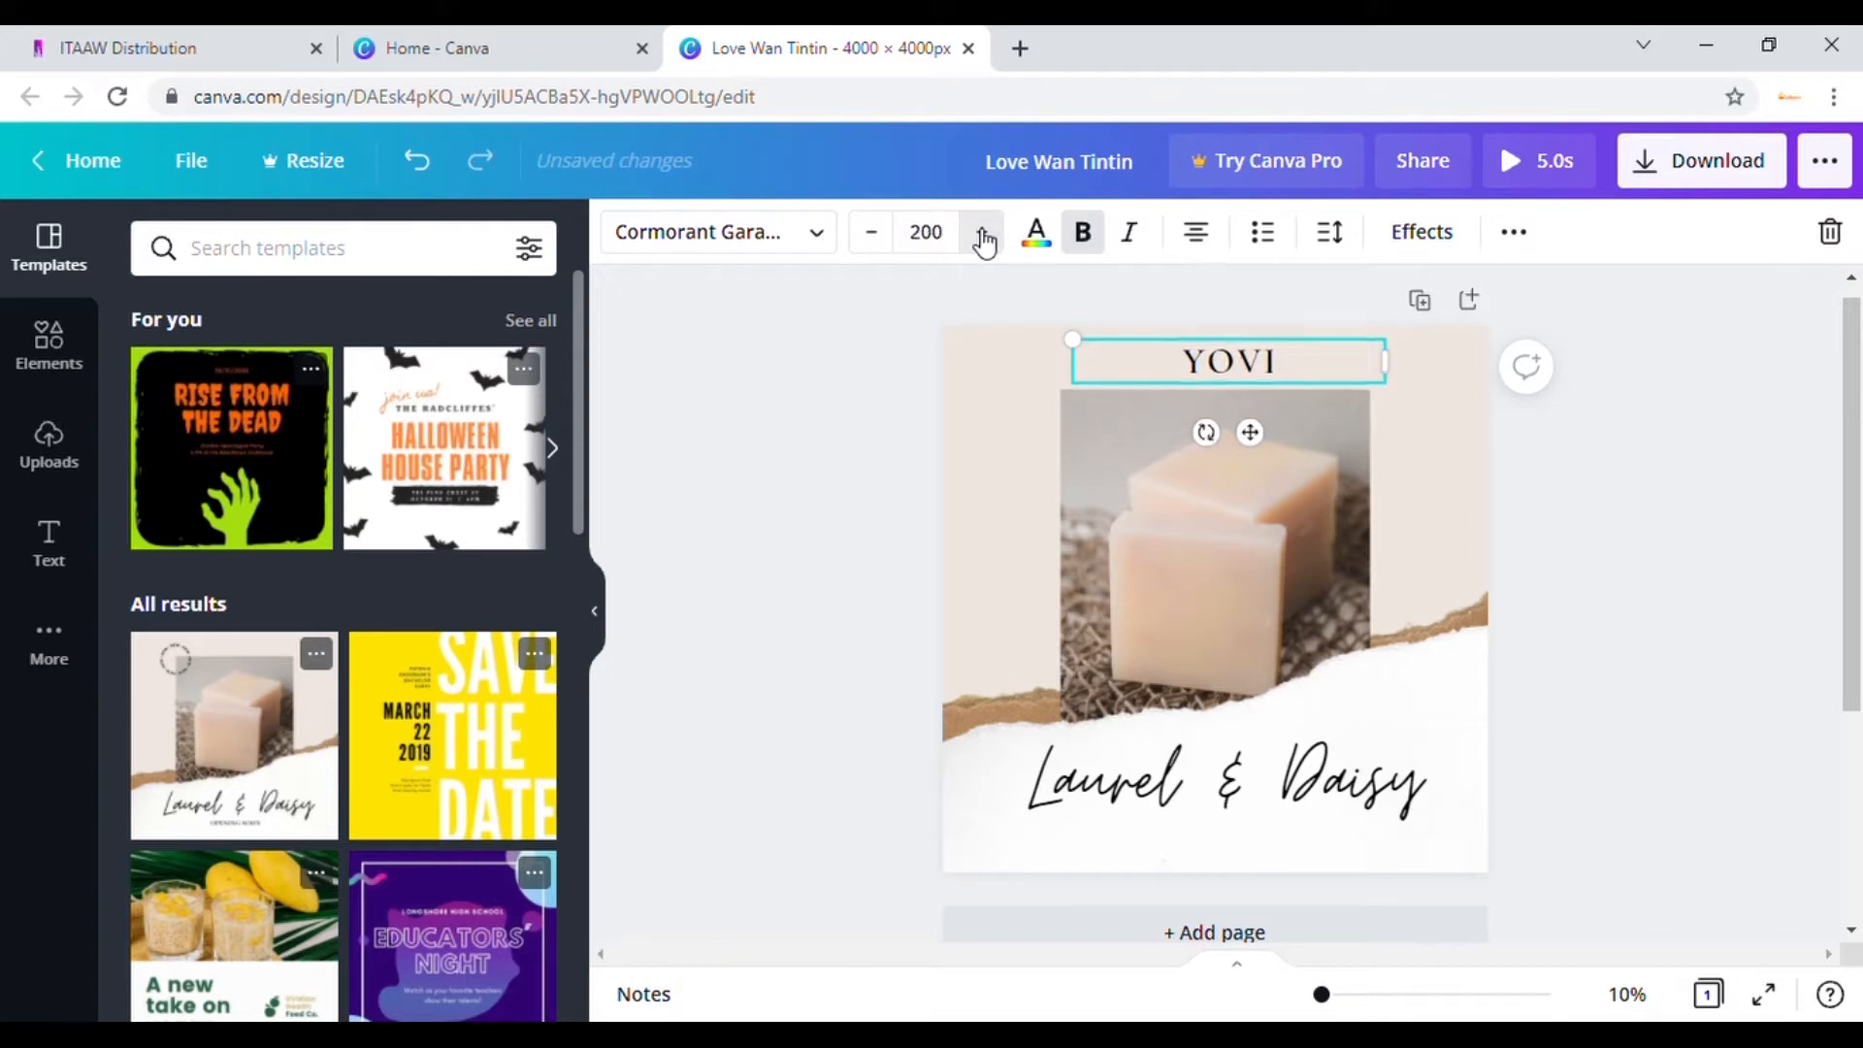
pyautogui.click(982, 233)
pyautogui.click(981, 233)
pyautogui.click(982, 233)
pyautogui.click(983, 236)
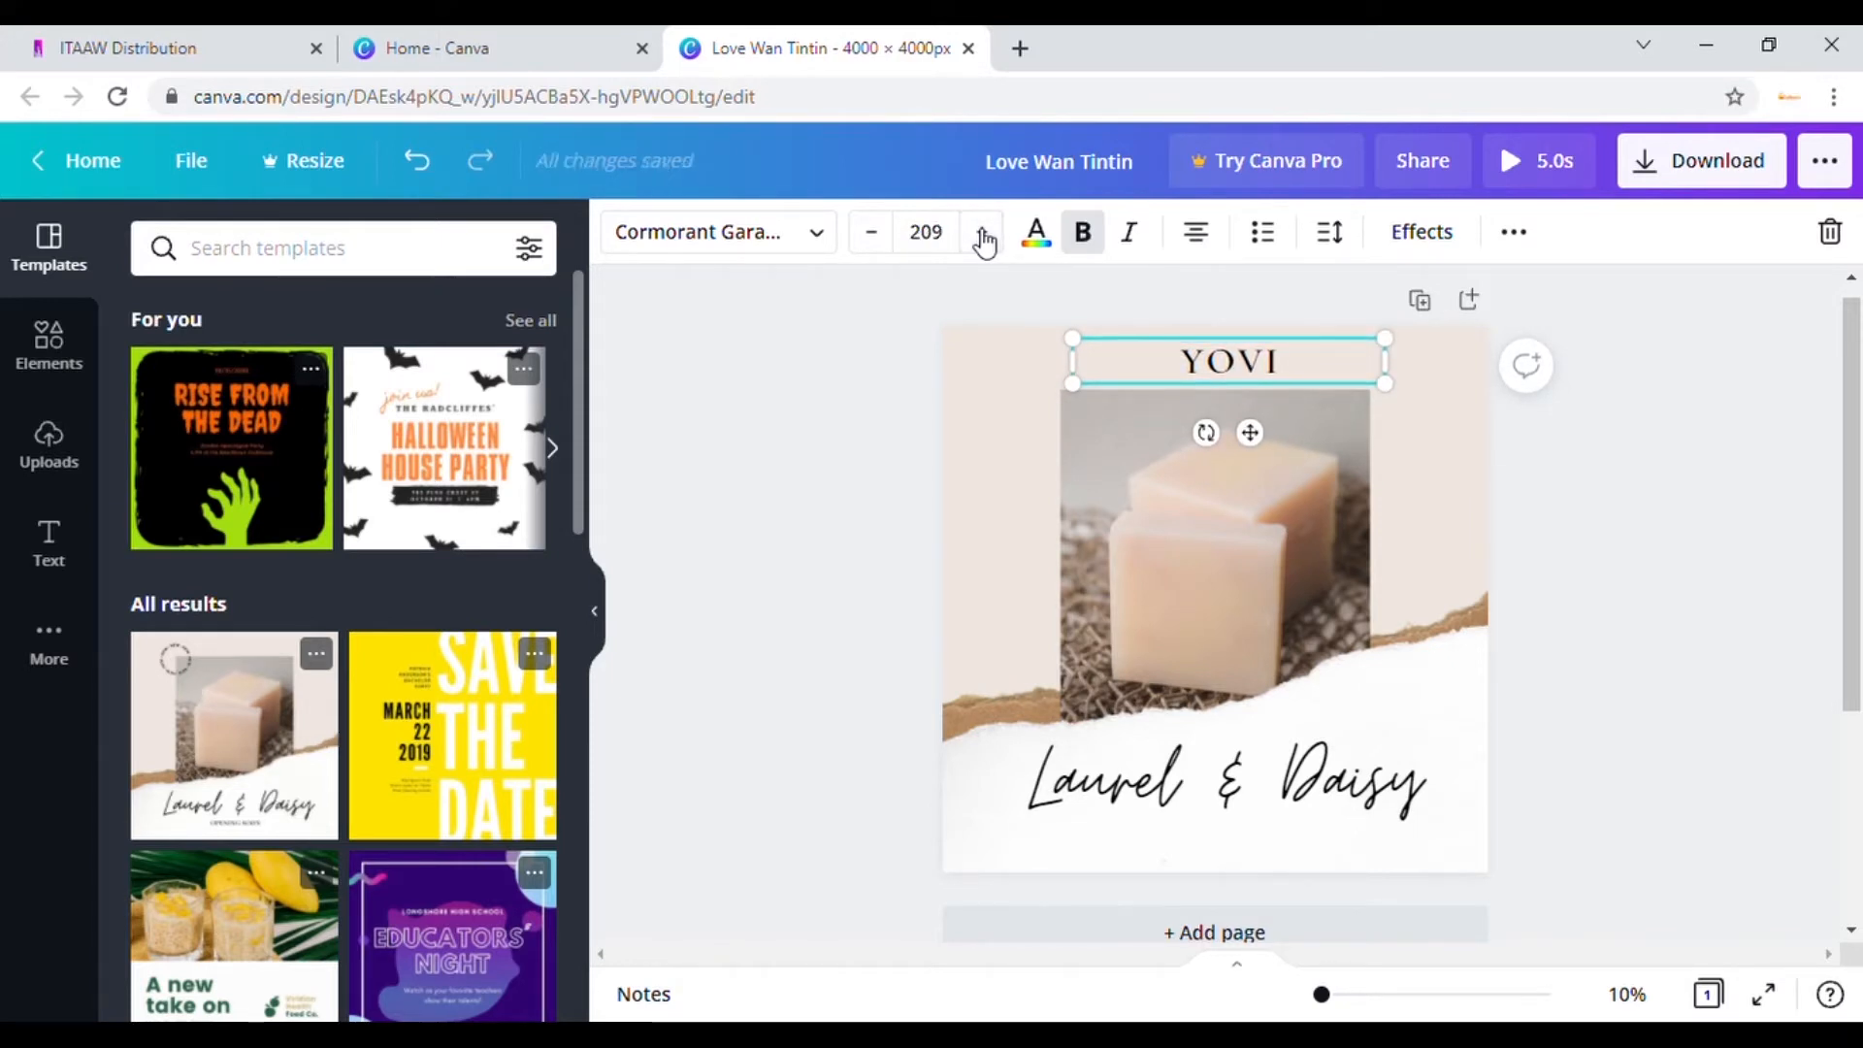
pyautogui.click(983, 236)
pyautogui.click(982, 237)
pyautogui.click(982, 236)
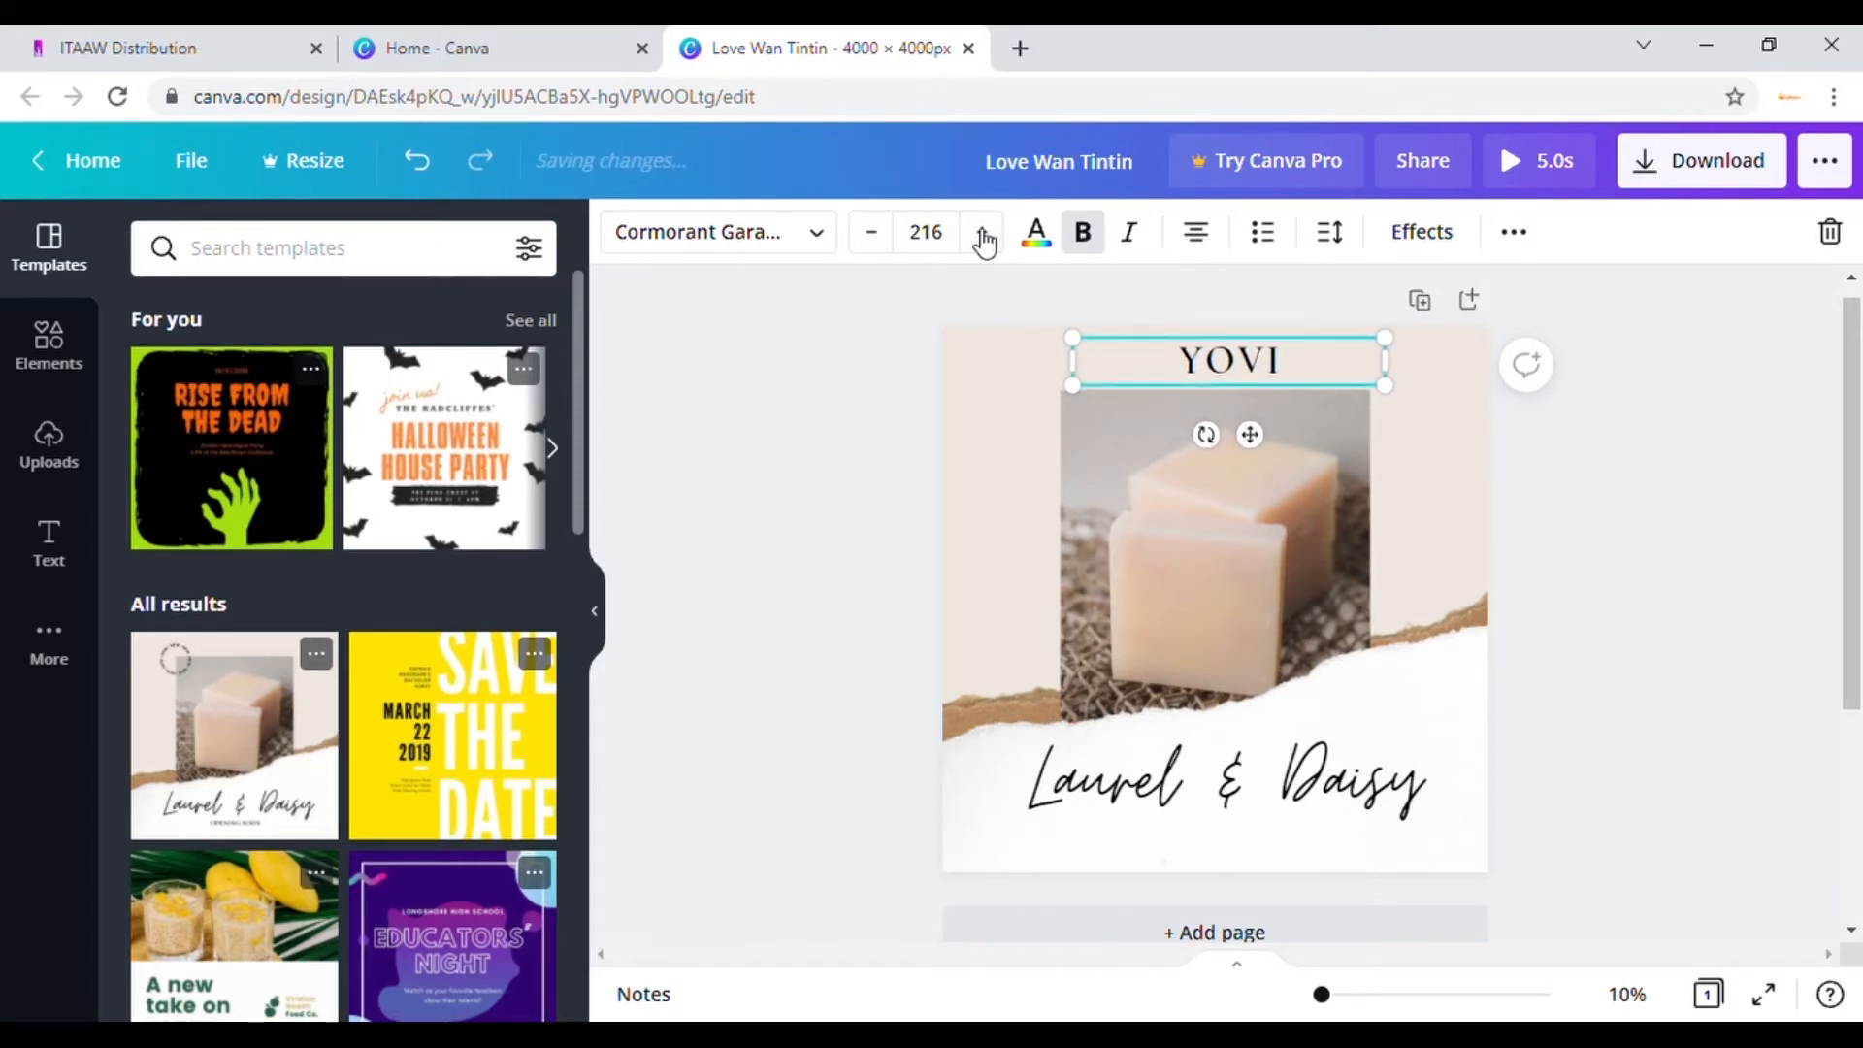
pyautogui.click(983, 237)
pyautogui.click(983, 237)
pyautogui.click(983, 236)
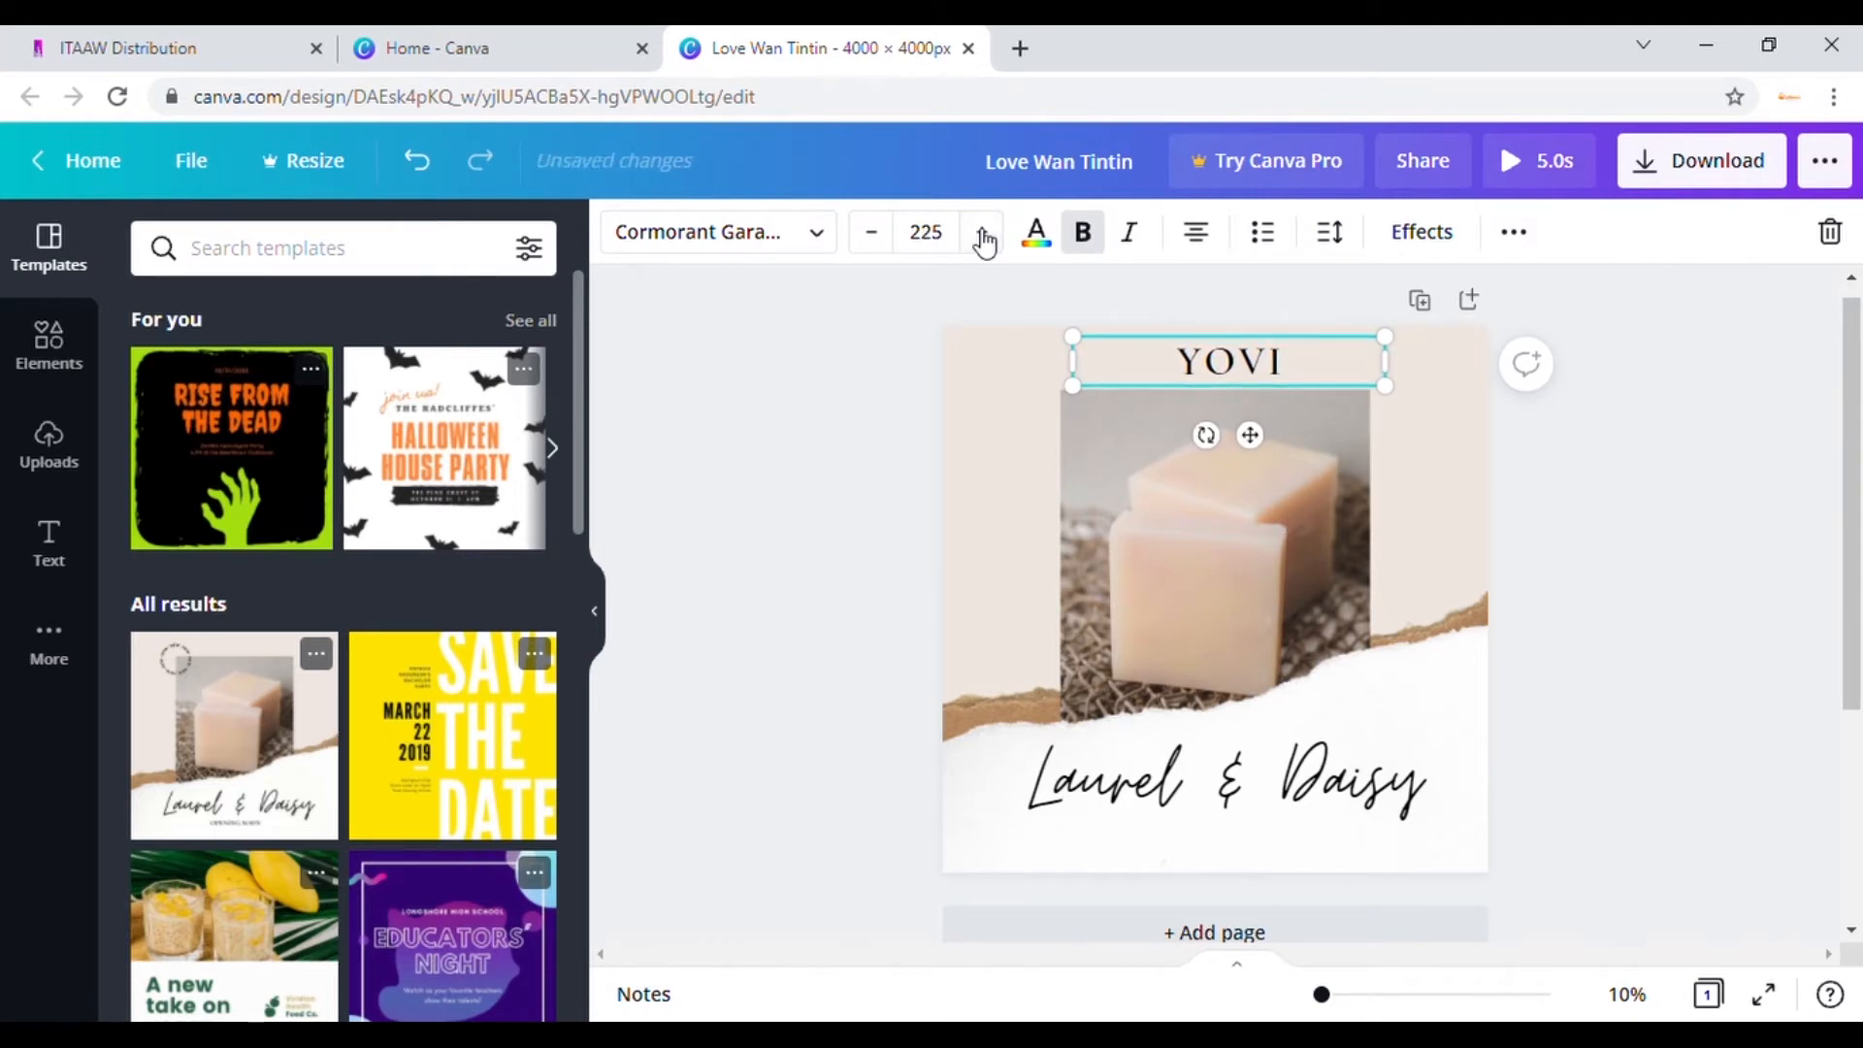
pyautogui.click(983, 237)
pyautogui.click(982, 237)
pyautogui.click(982, 237)
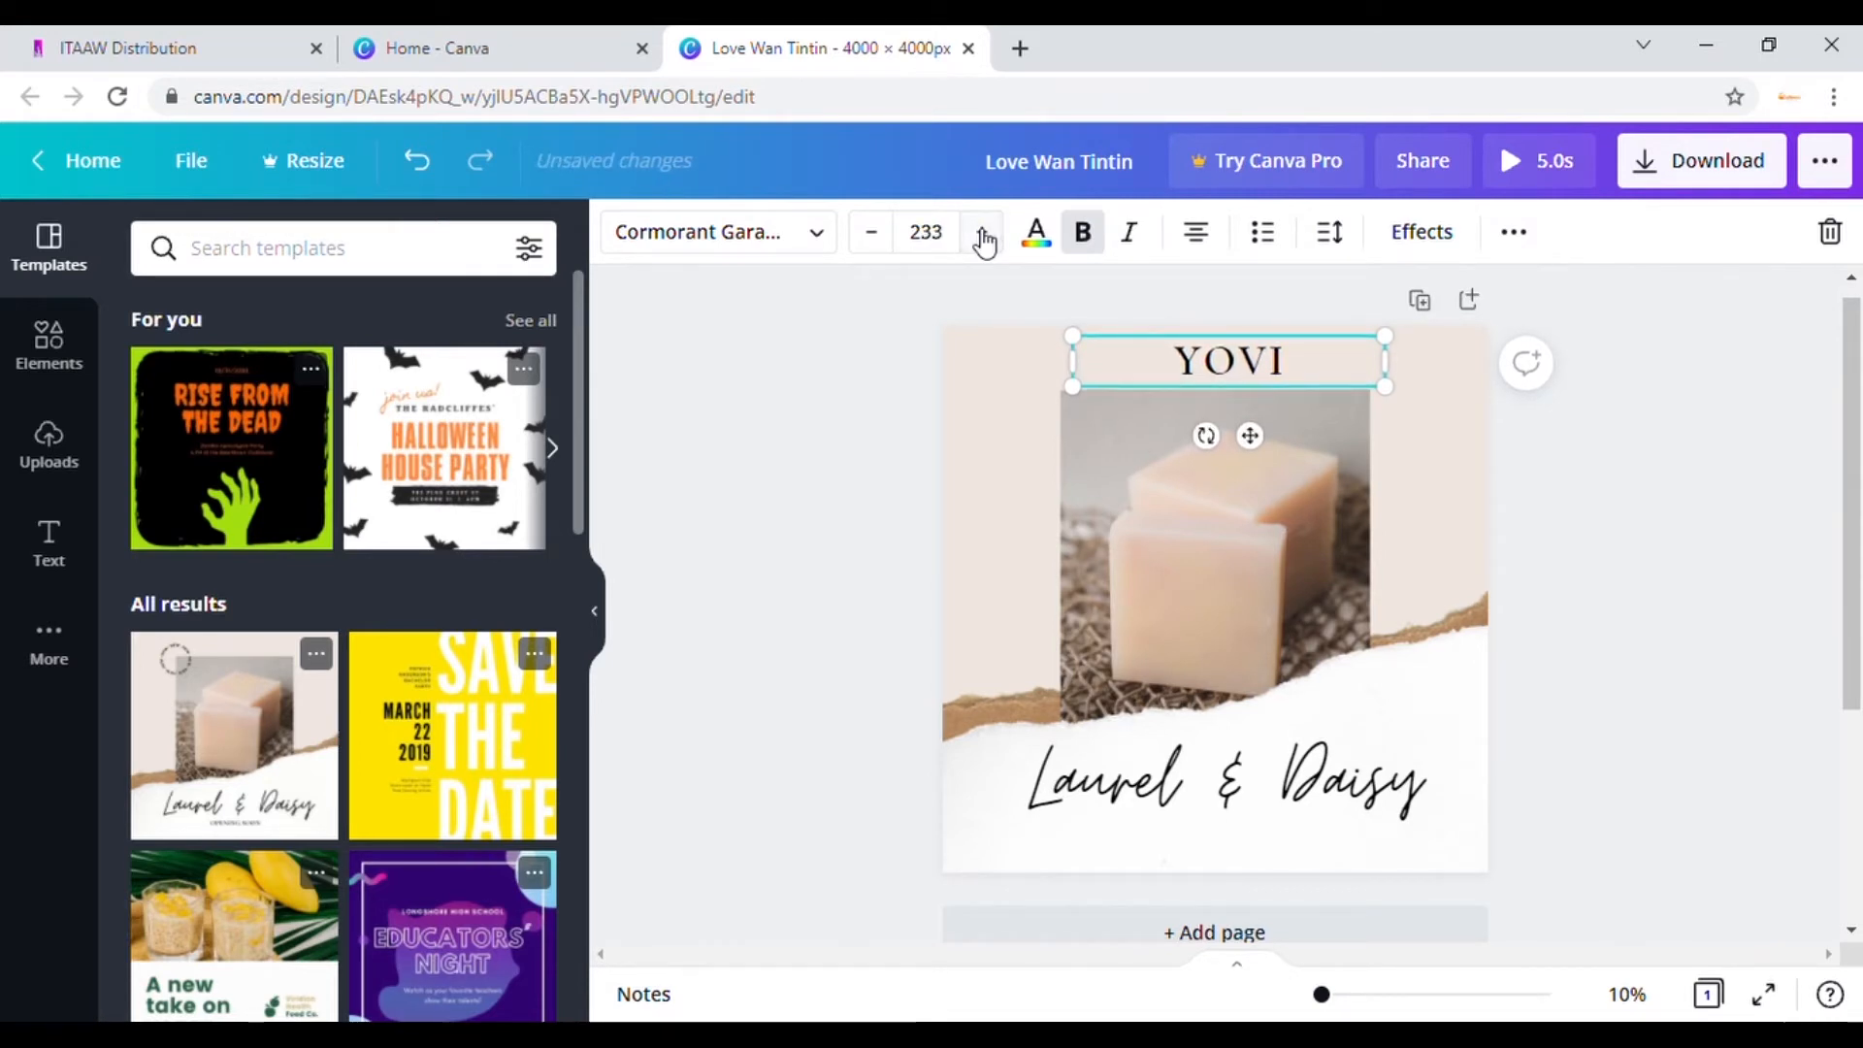
pyautogui.click(983, 237)
pyautogui.click(983, 236)
pyautogui.click(982, 236)
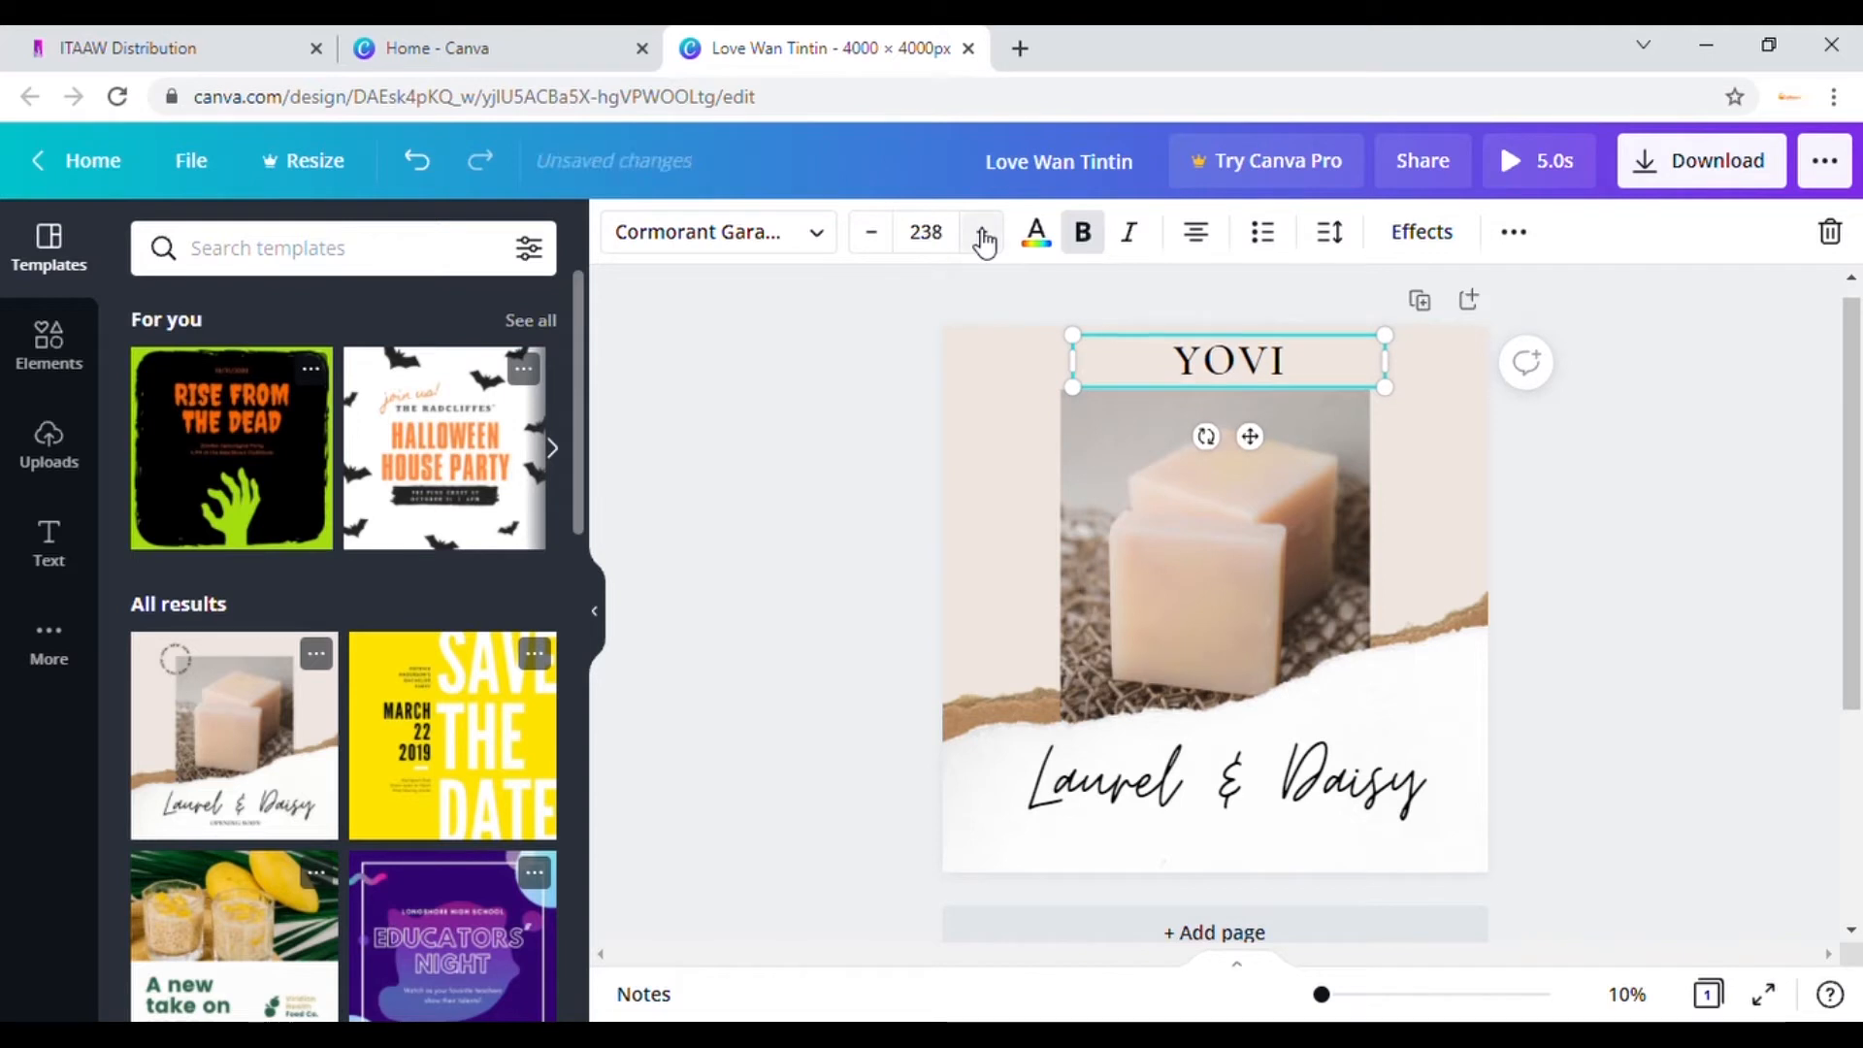
pyautogui.click(983, 236)
pyautogui.click(982, 236)
pyautogui.click(983, 237)
pyautogui.click(983, 237)
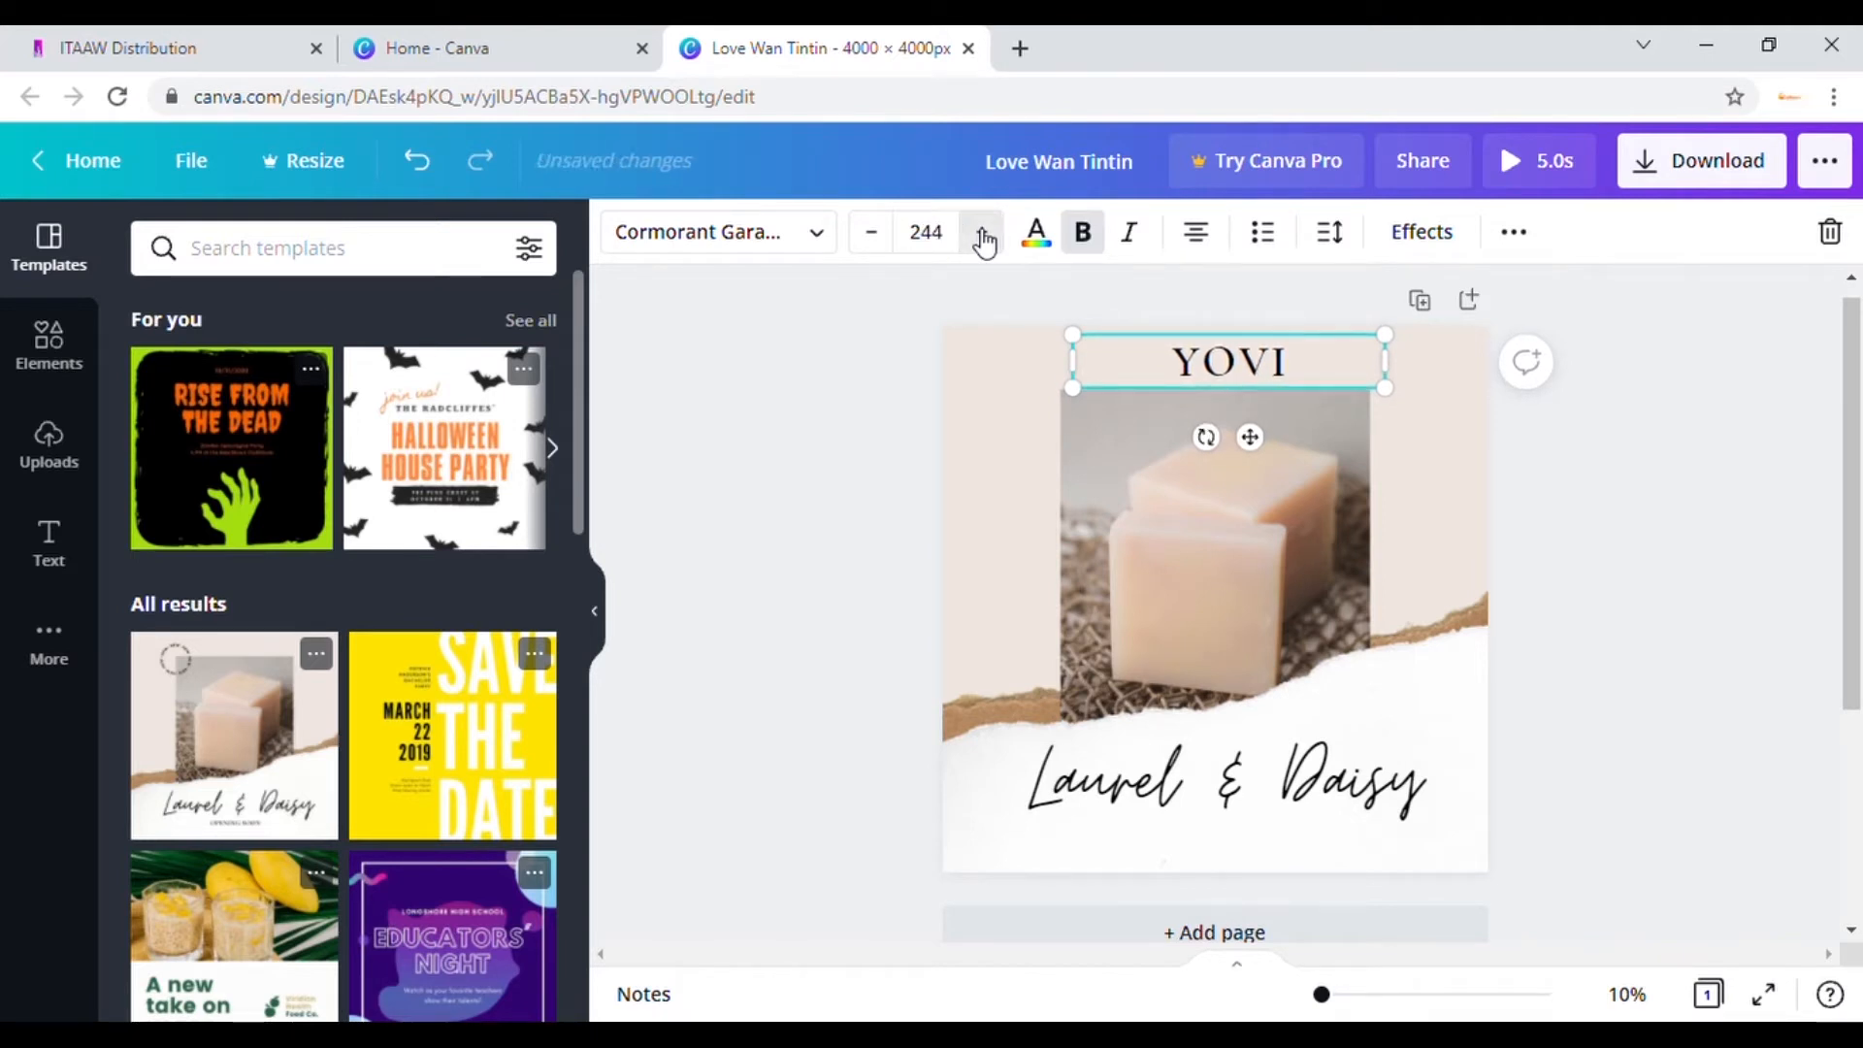
pyautogui.click(983, 237)
pyautogui.click(983, 237)
pyautogui.click(983, 237)
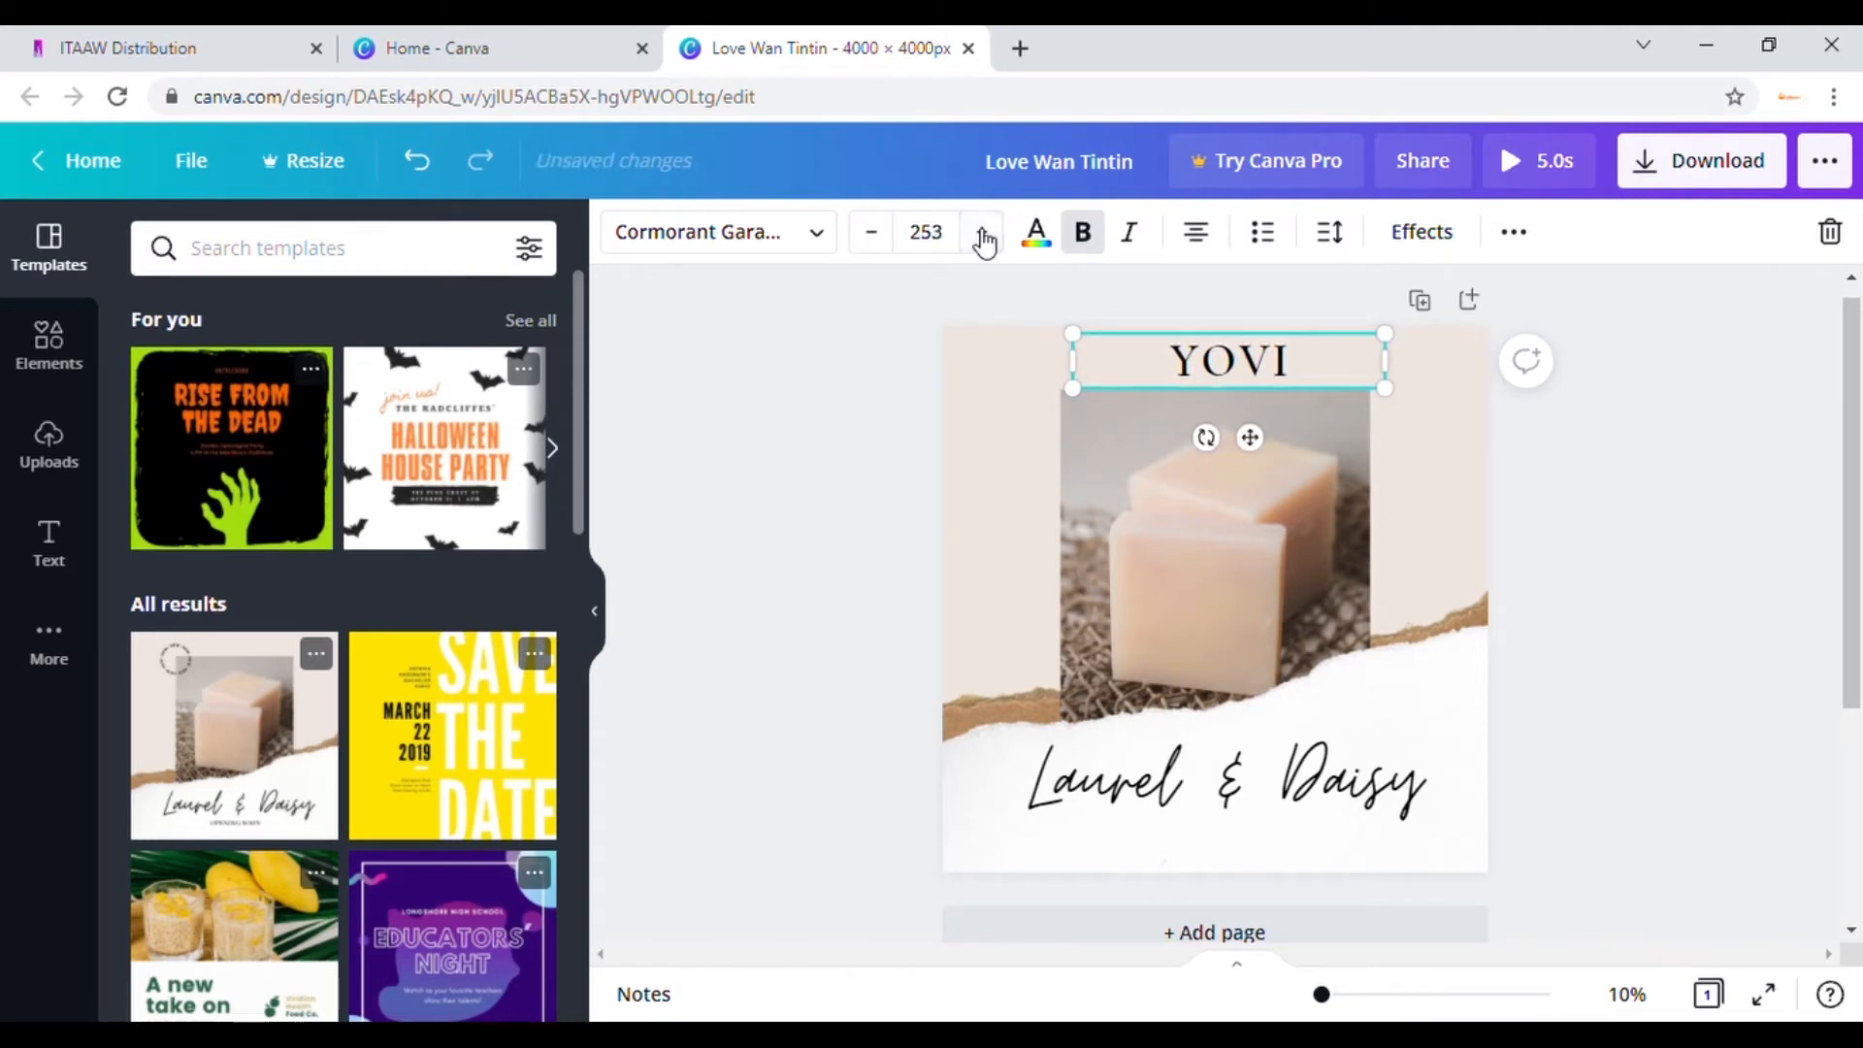
pyautogui.click(983, 237)
pyautogui.click(983, 236)
pyautogui.click(983, 237)
pyautogui.click(983, 237)
pyautogui.click(983, 236)
pyautogui.click(983, 237)
pyautogui.click(983, 236)
pyautogui.click(983, 237)
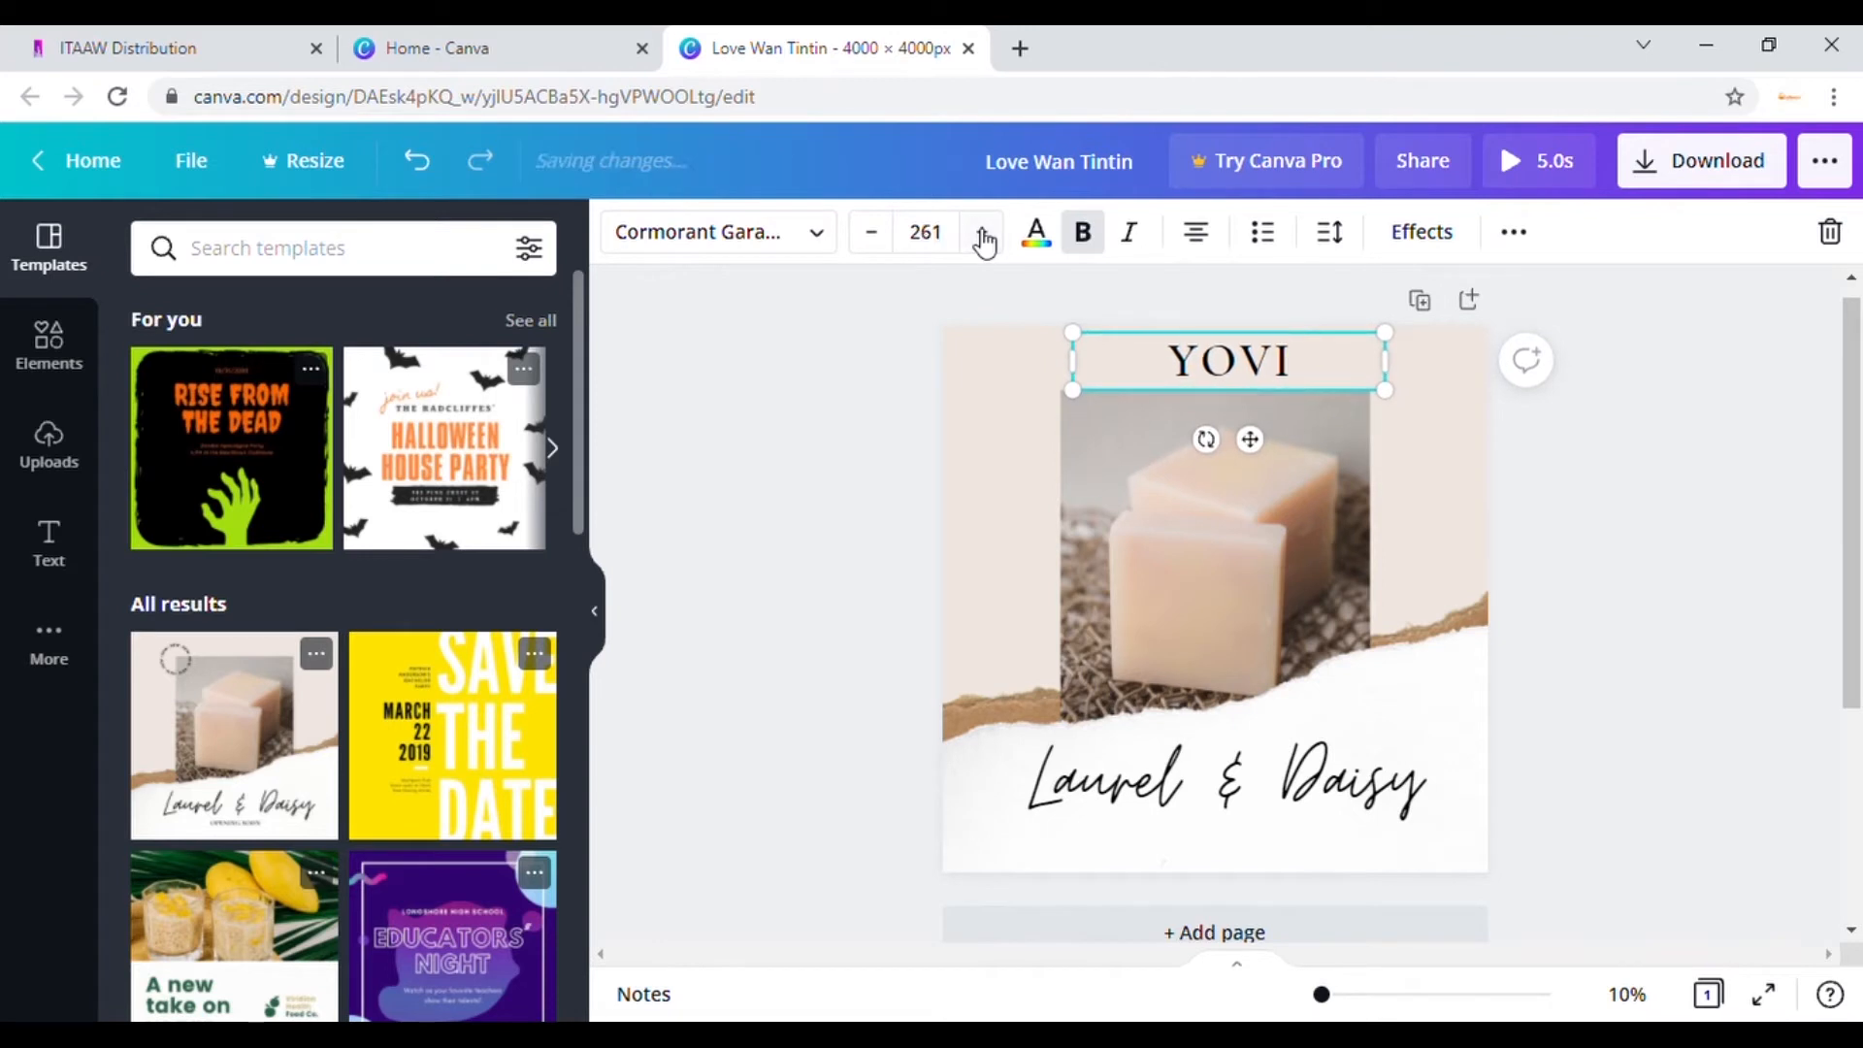
pyautogui.click(983, 236)
pyautogui.click(983, 237)
pyautogui.click(983, 237)
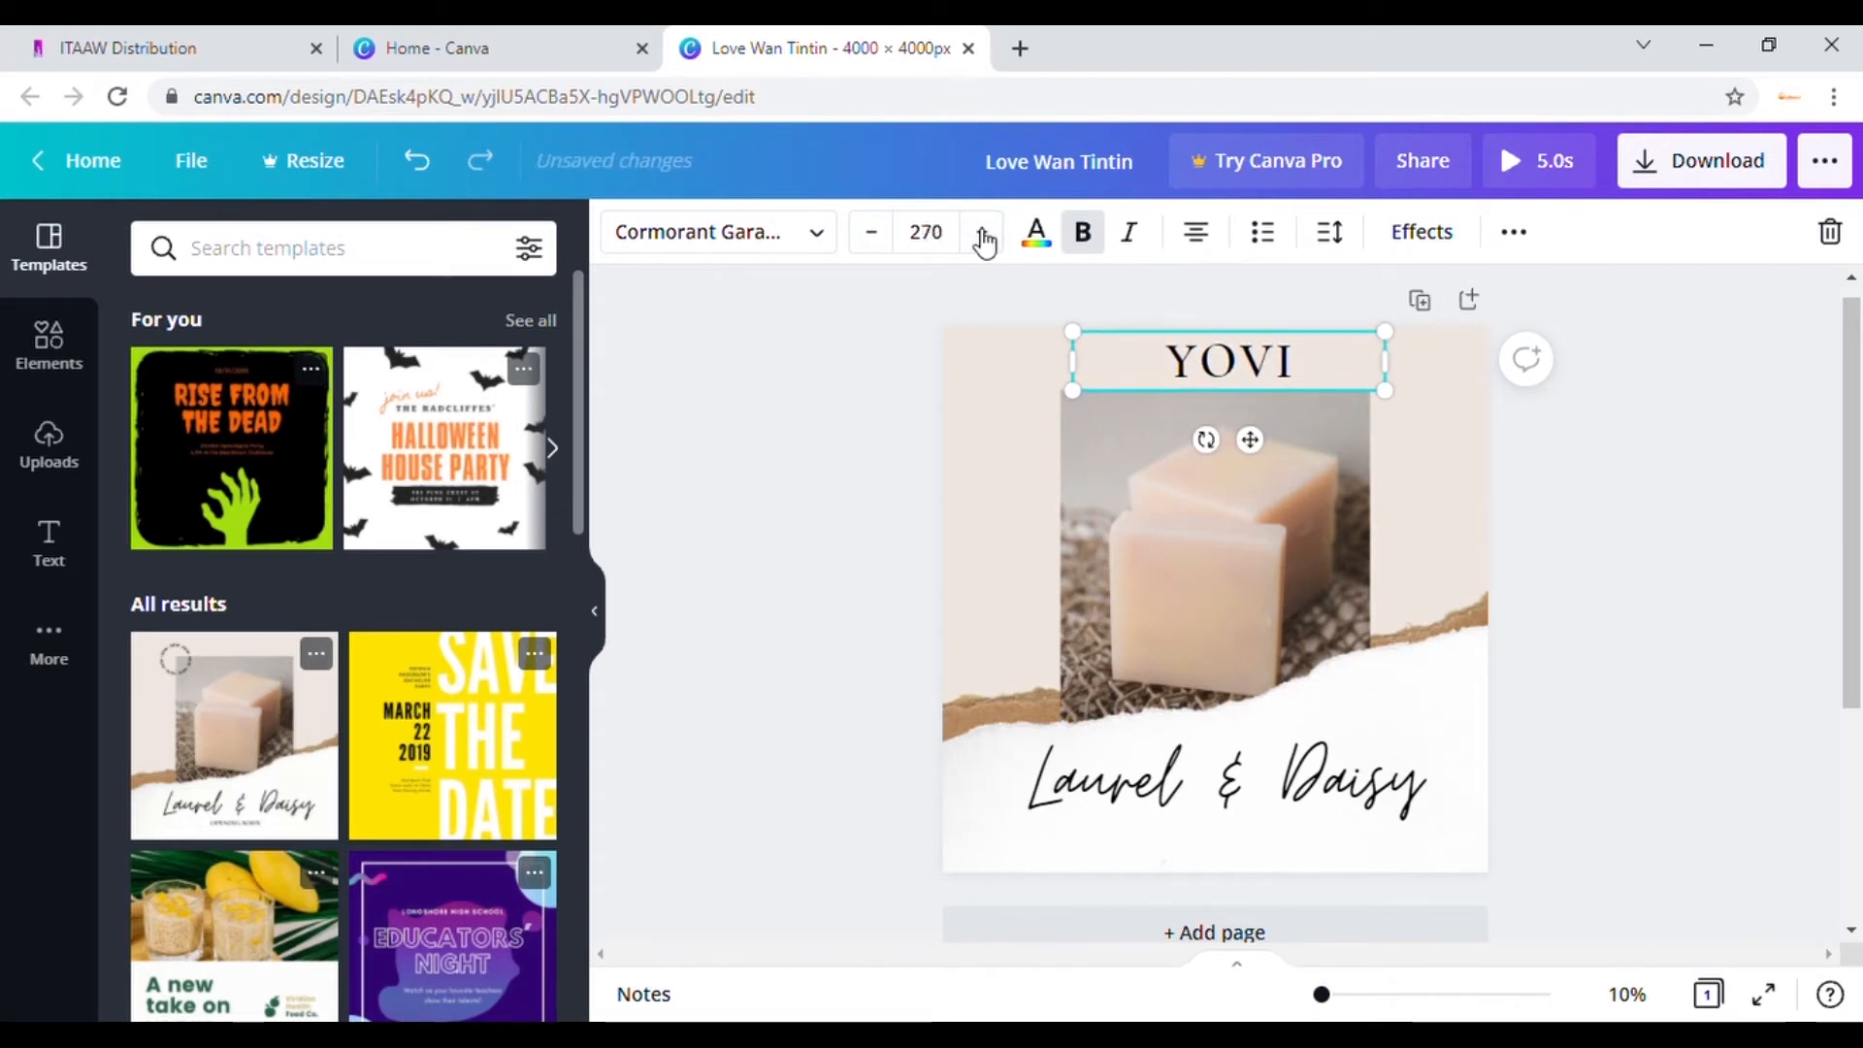
pyautogui.click(983, 237)
pyautogui.click(983, 237)
pyautogui.click(983, 236)
pyautogui.click(983, 237)
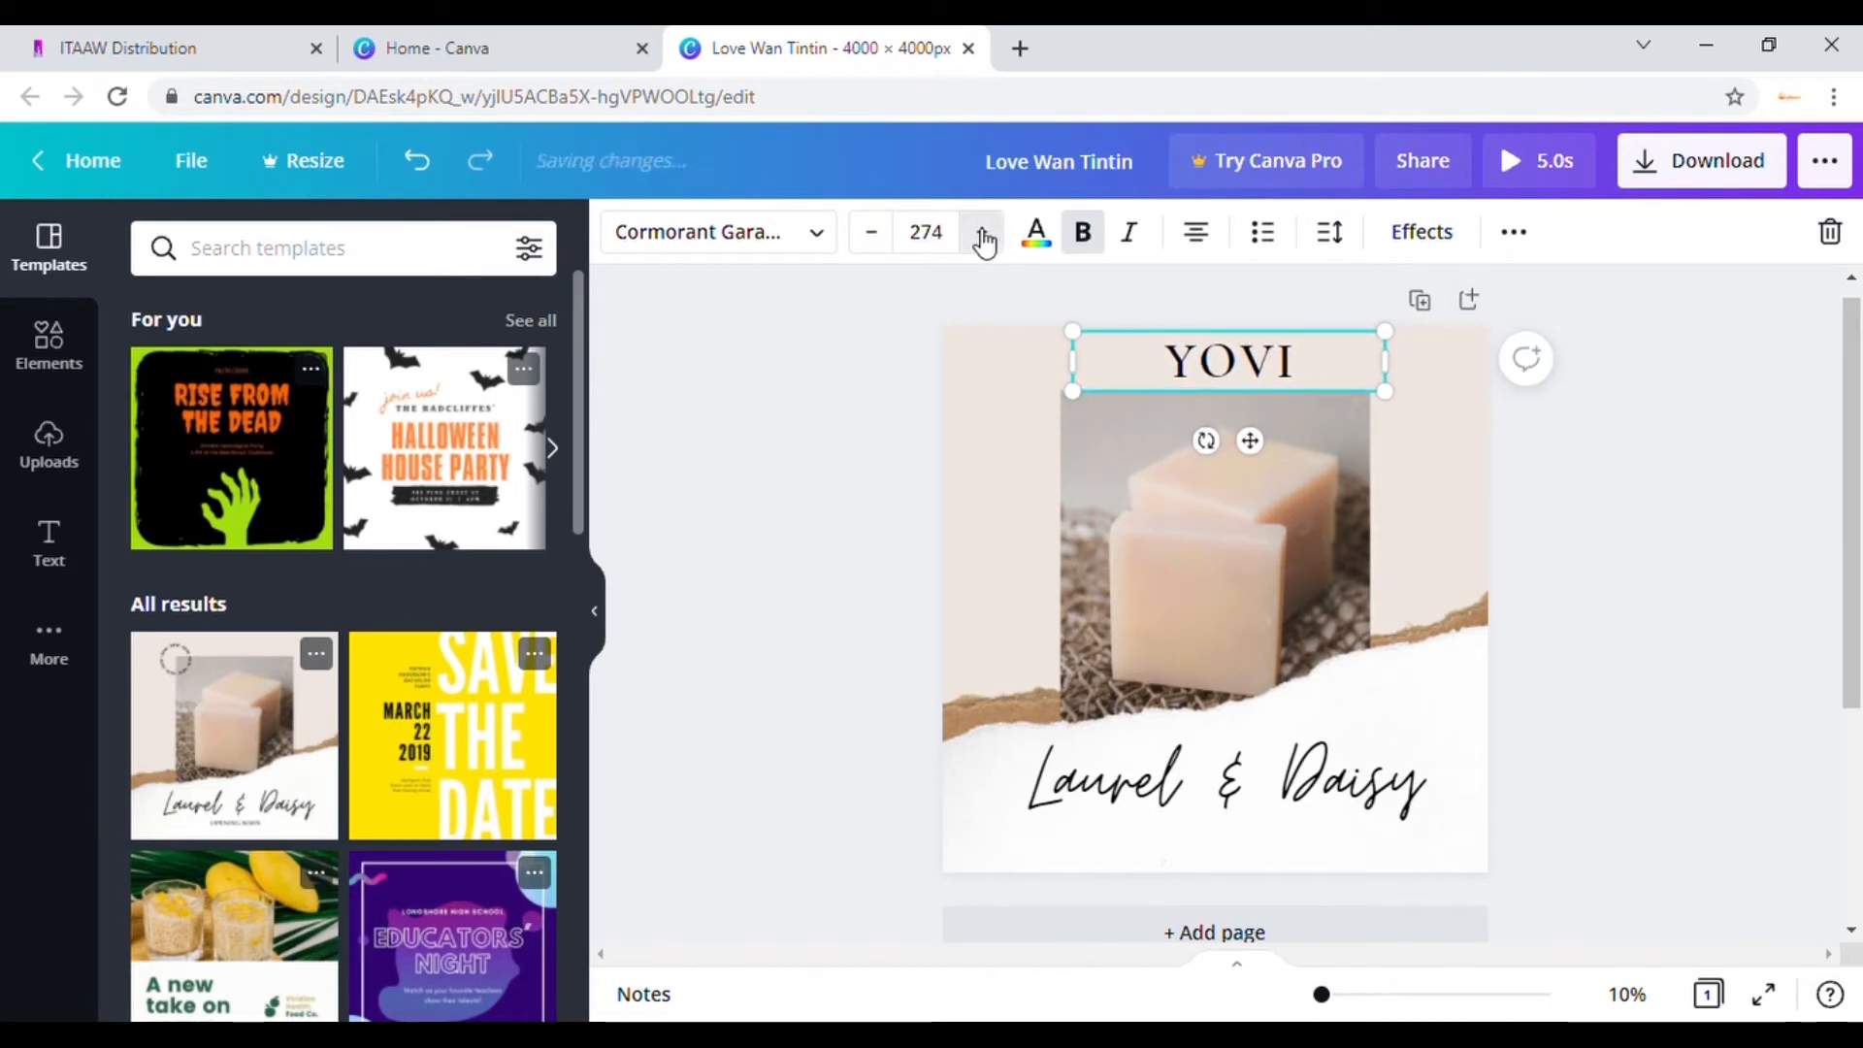
pyautogui.click(983, 236)
pyautogui.click(1211, 788)
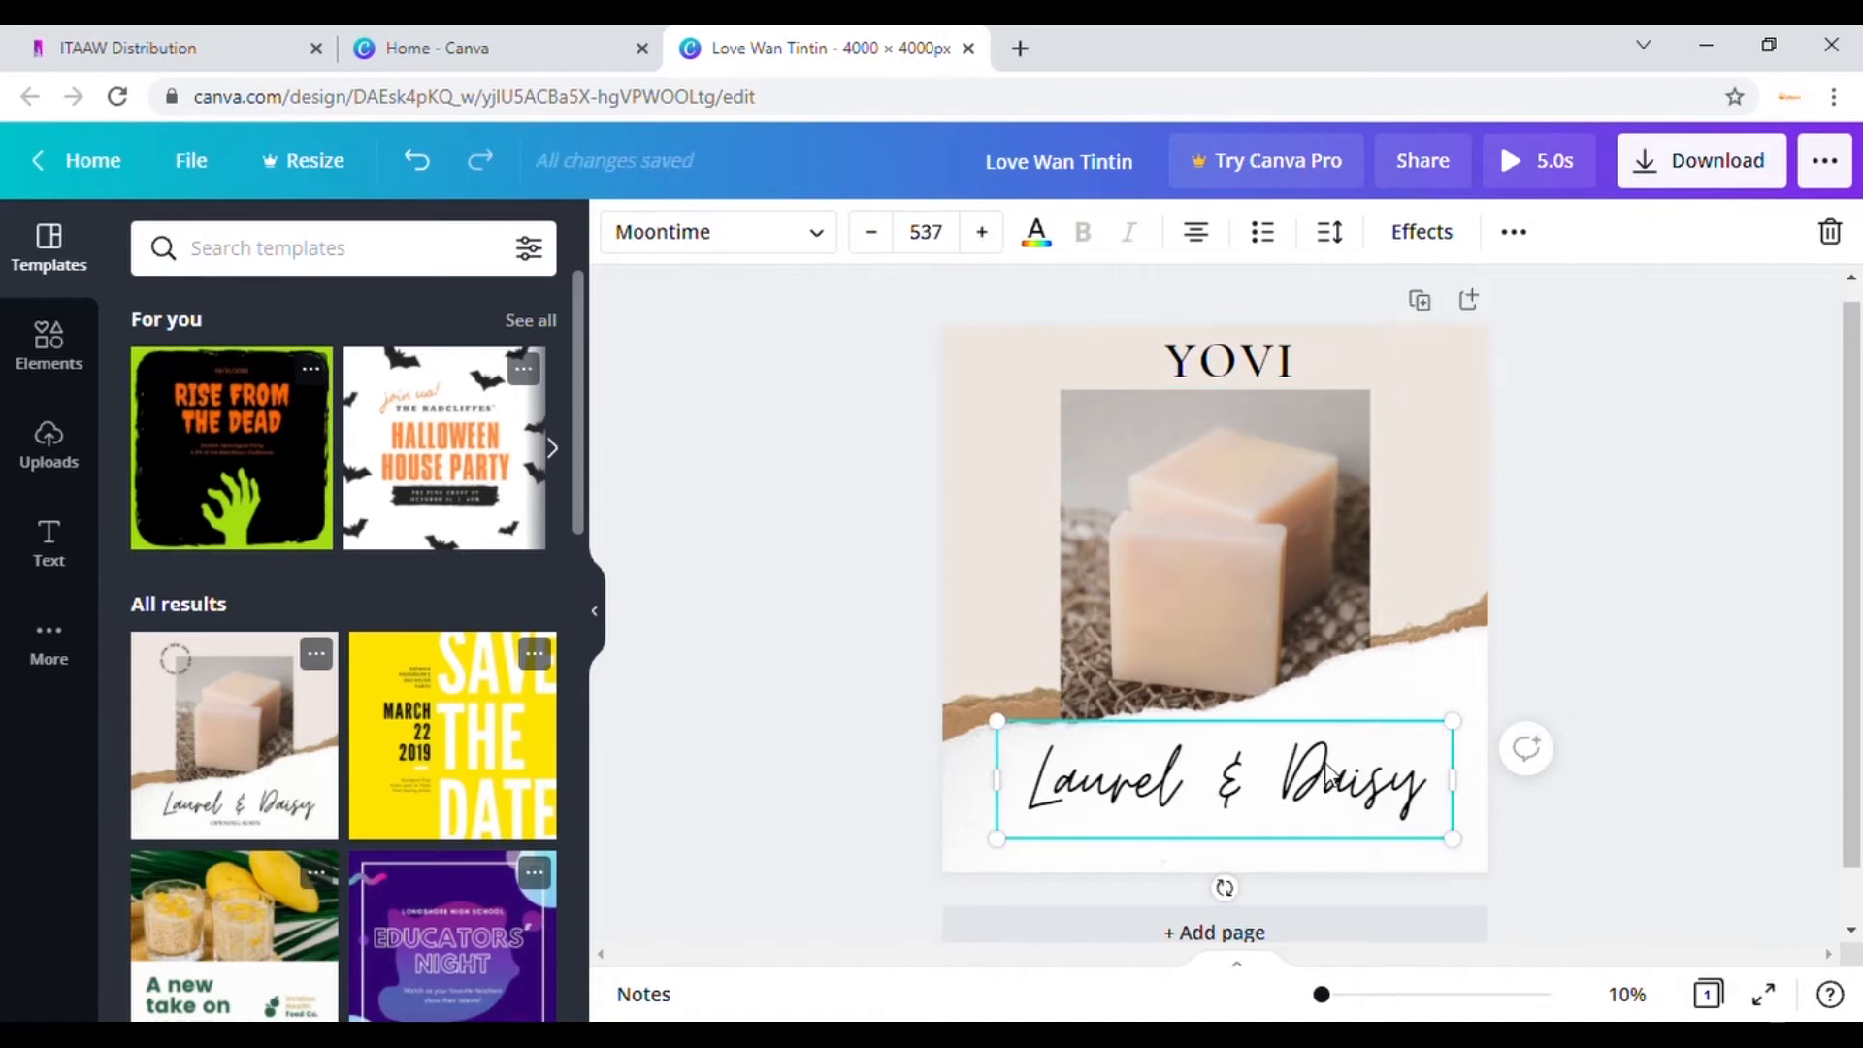
# Step: Replace the Laurel & Daisy script text with 'Love Wan Tintin'
pyautogui.doubleClick(1298, 777)
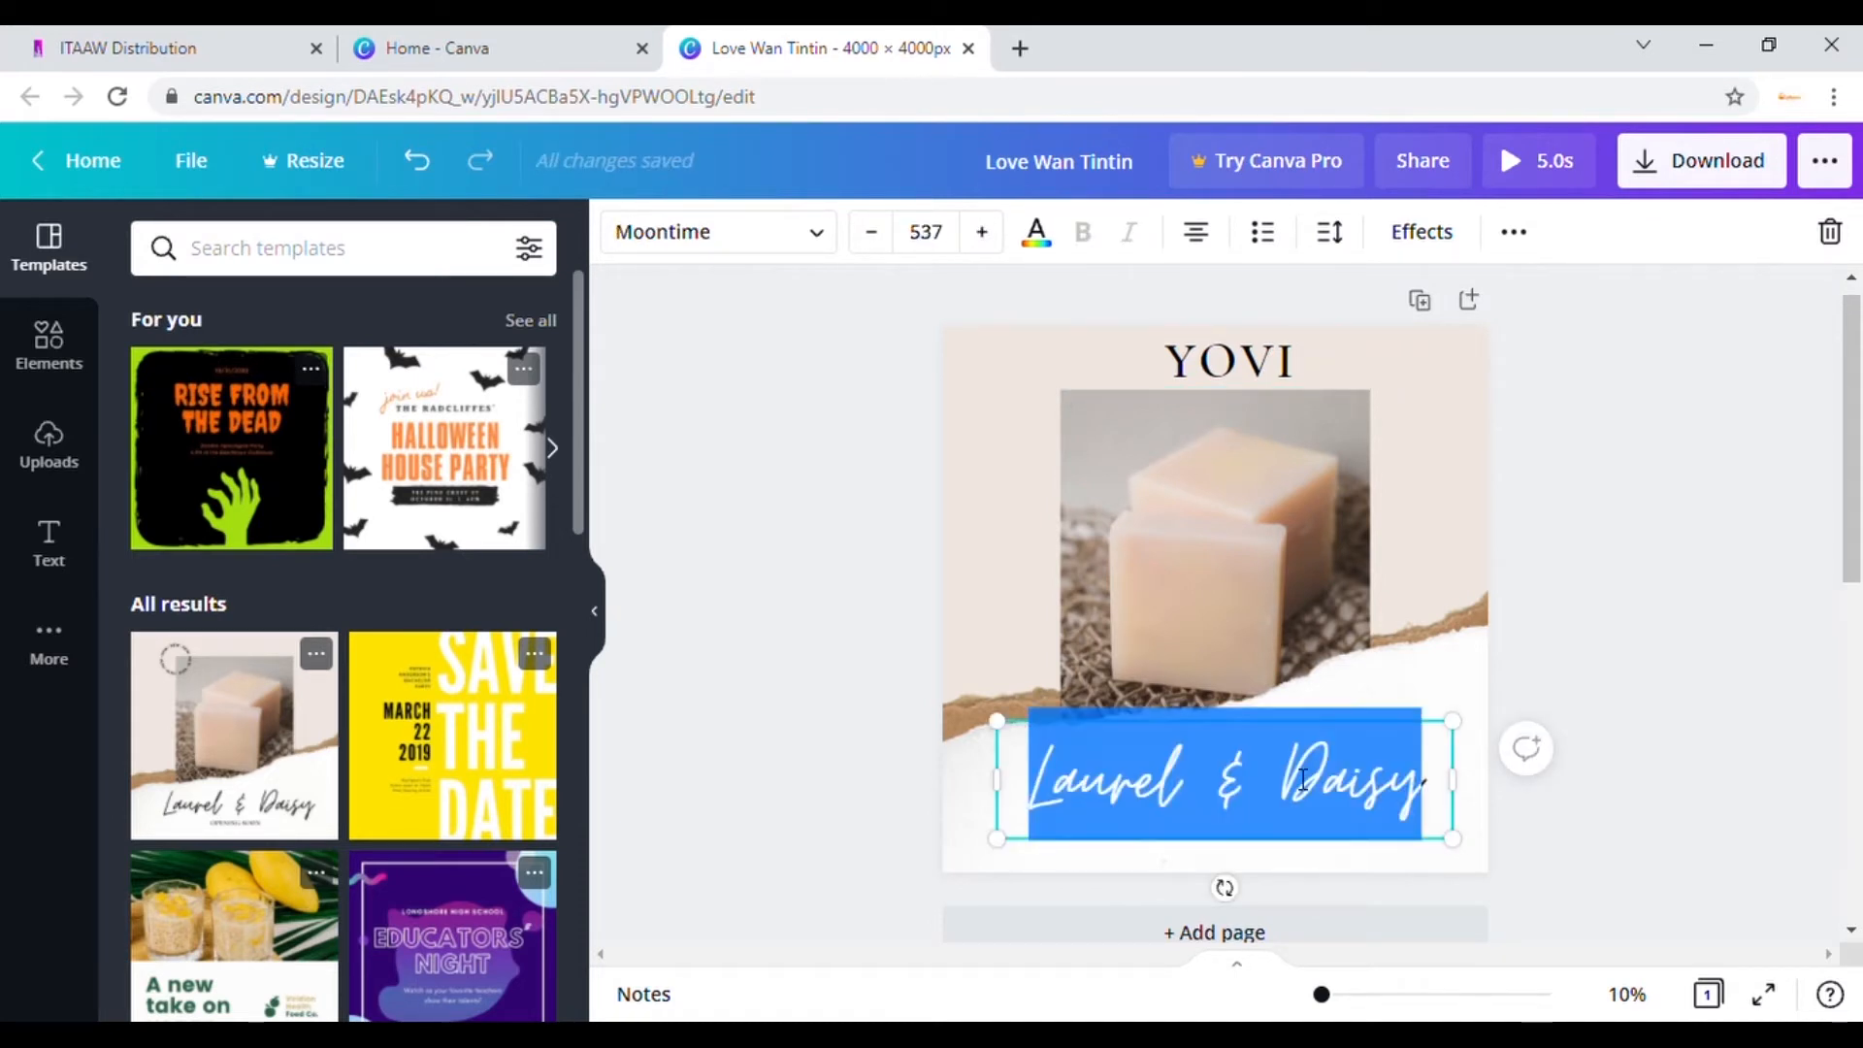
pyautogui.write('Love ')
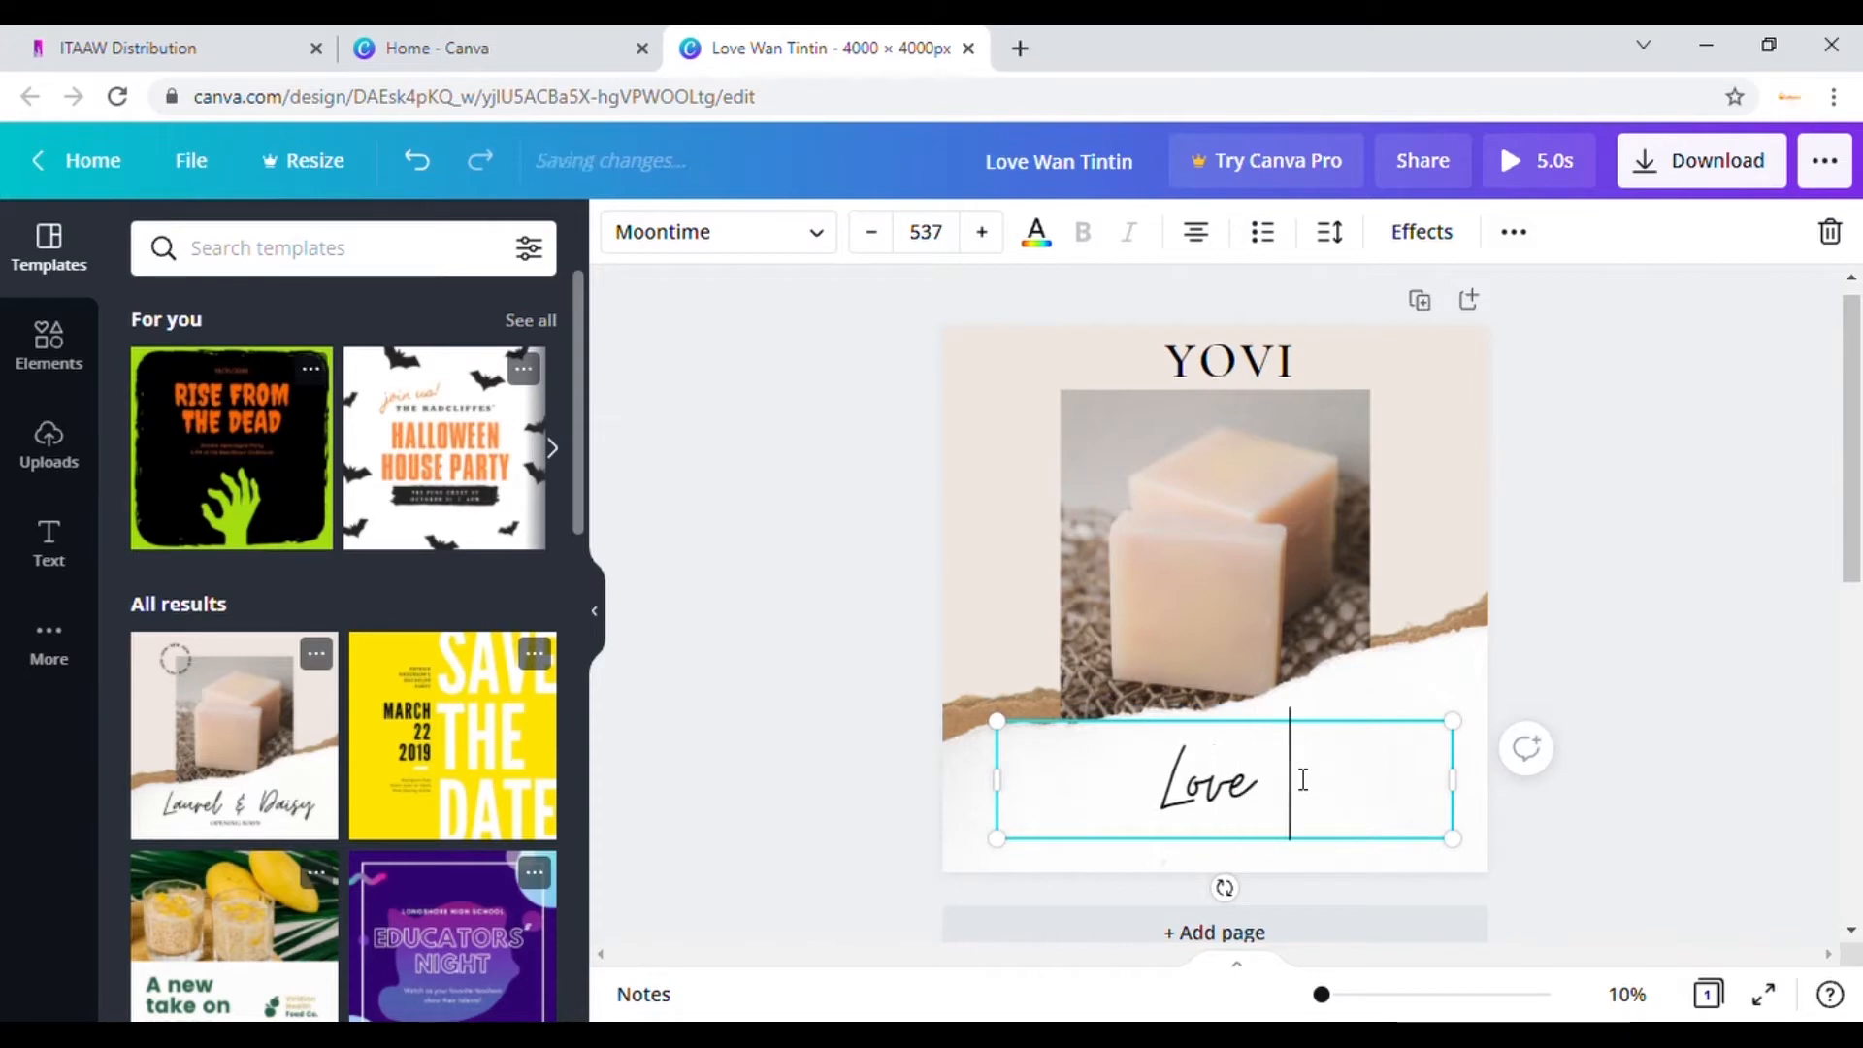
pyautogui.write('Wan T')
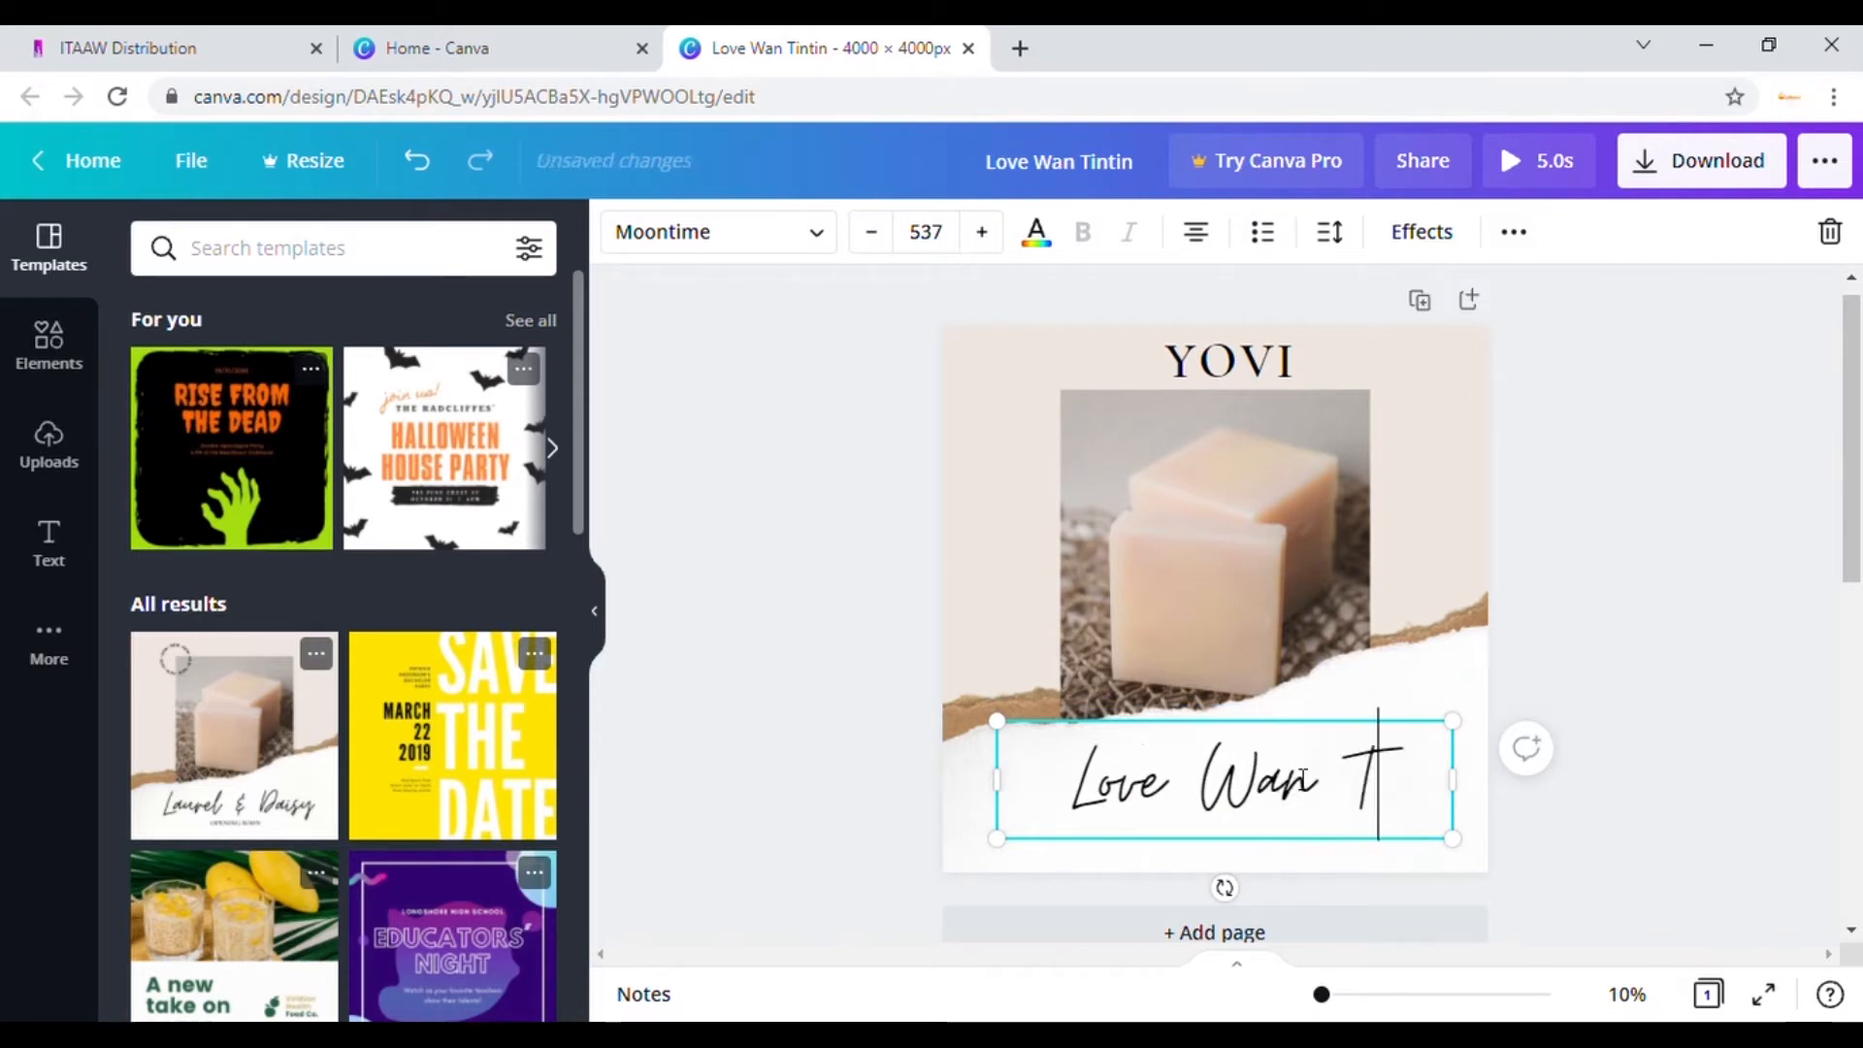
pyautogui.write('intin')
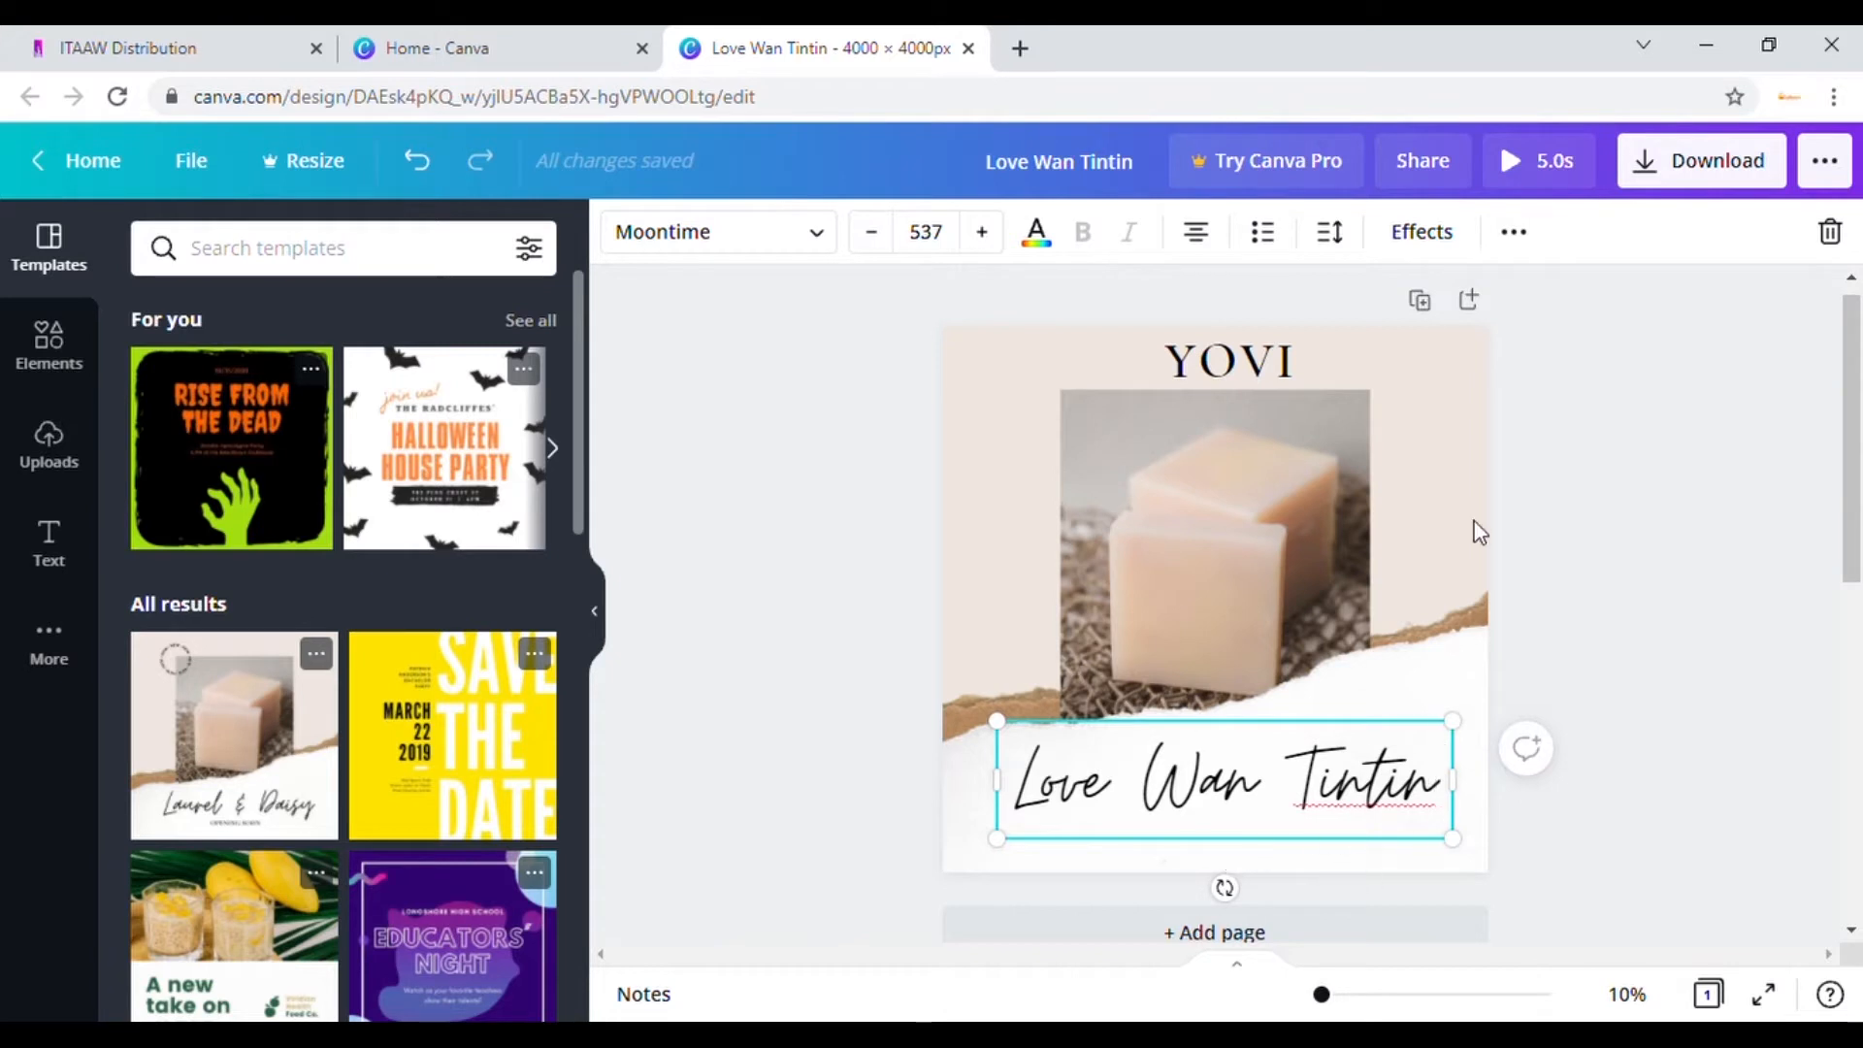
# Step: Download the Love Wan Tintin Canva design as a PNG file, Love Wan Tintin.png
pyautogui.click(1727, 161)
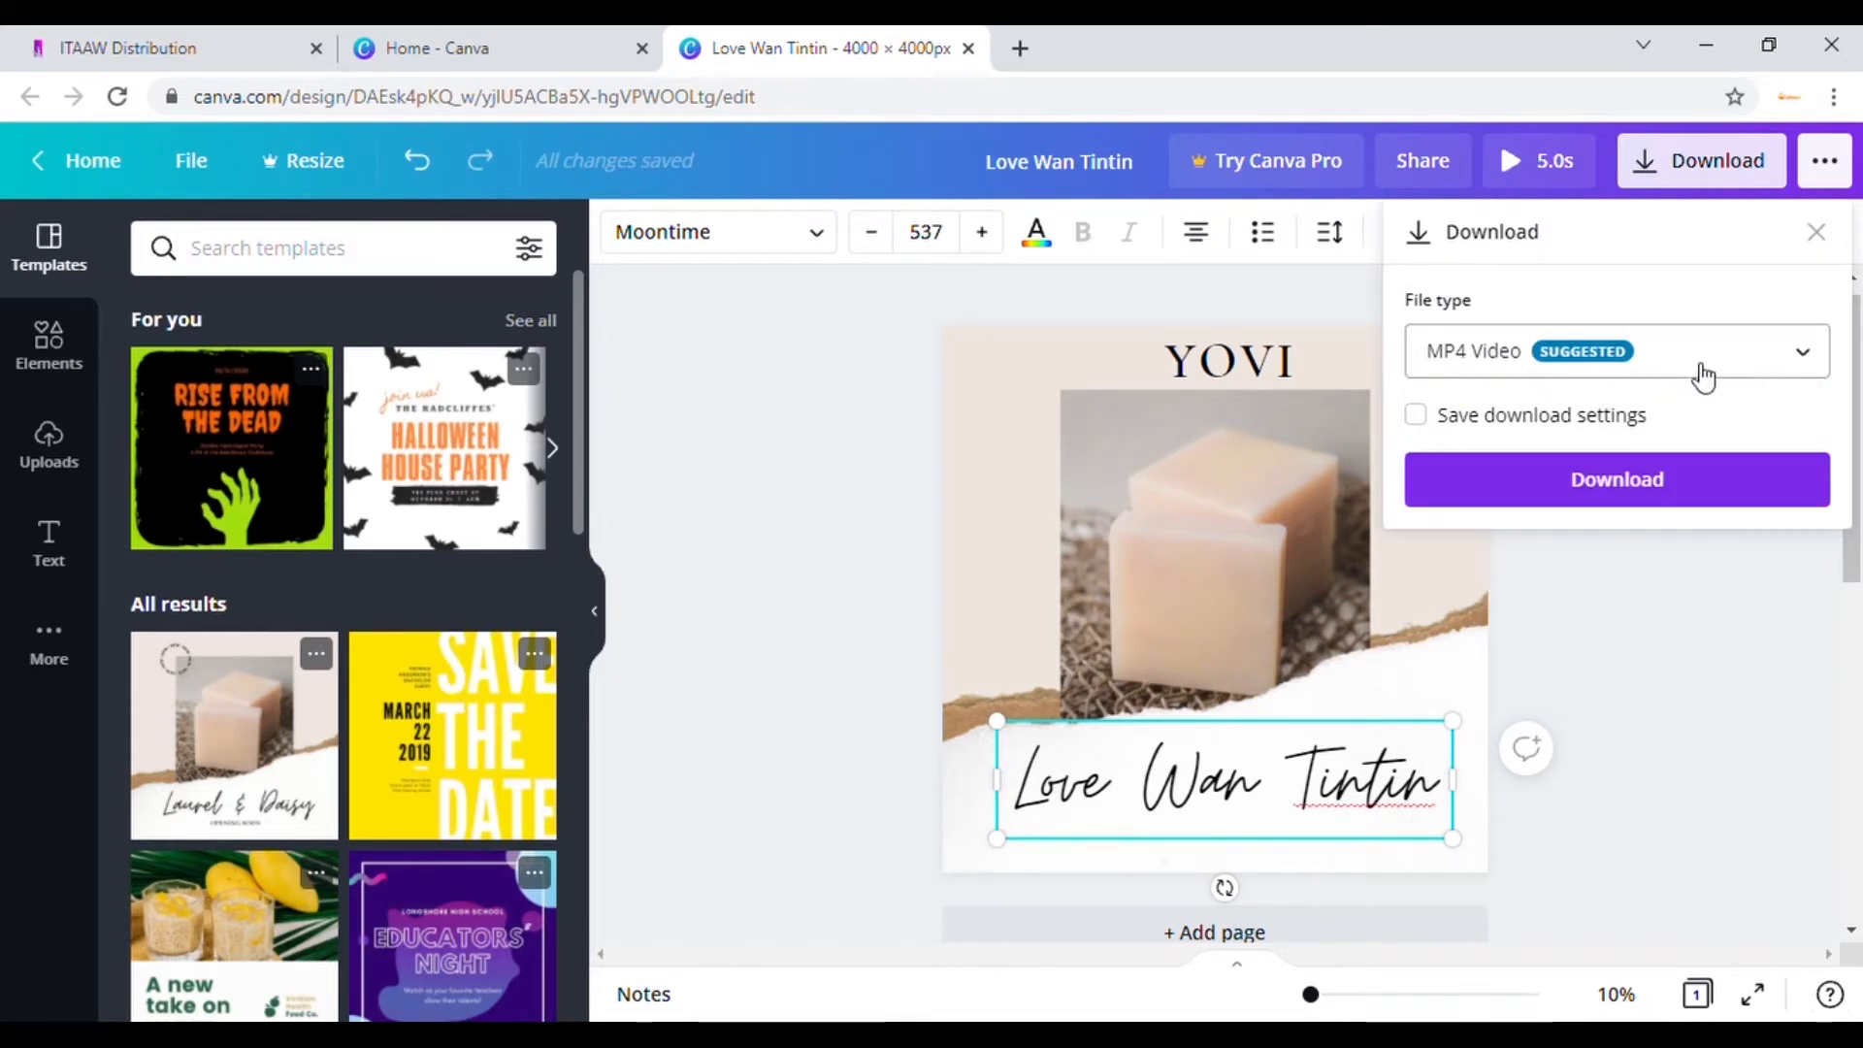
pyautogui.click(1702, 378)
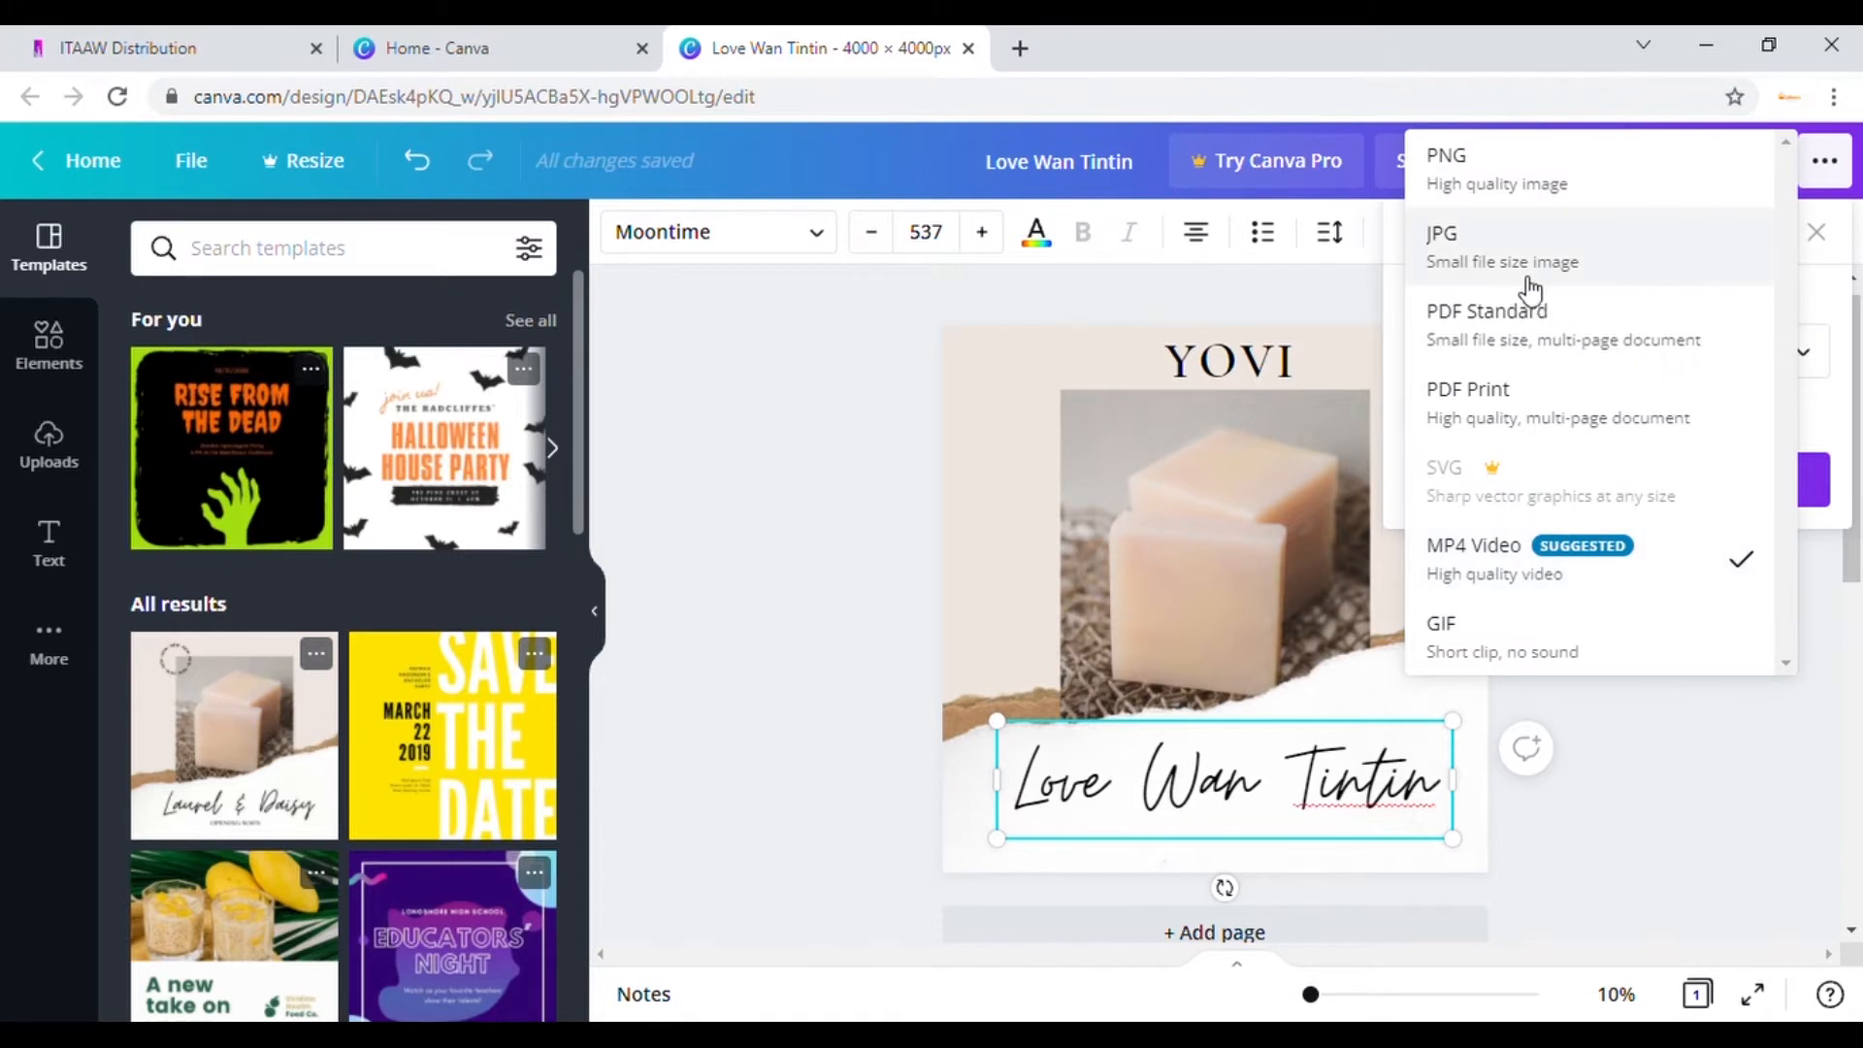
pyautogui.click(1481, 197)
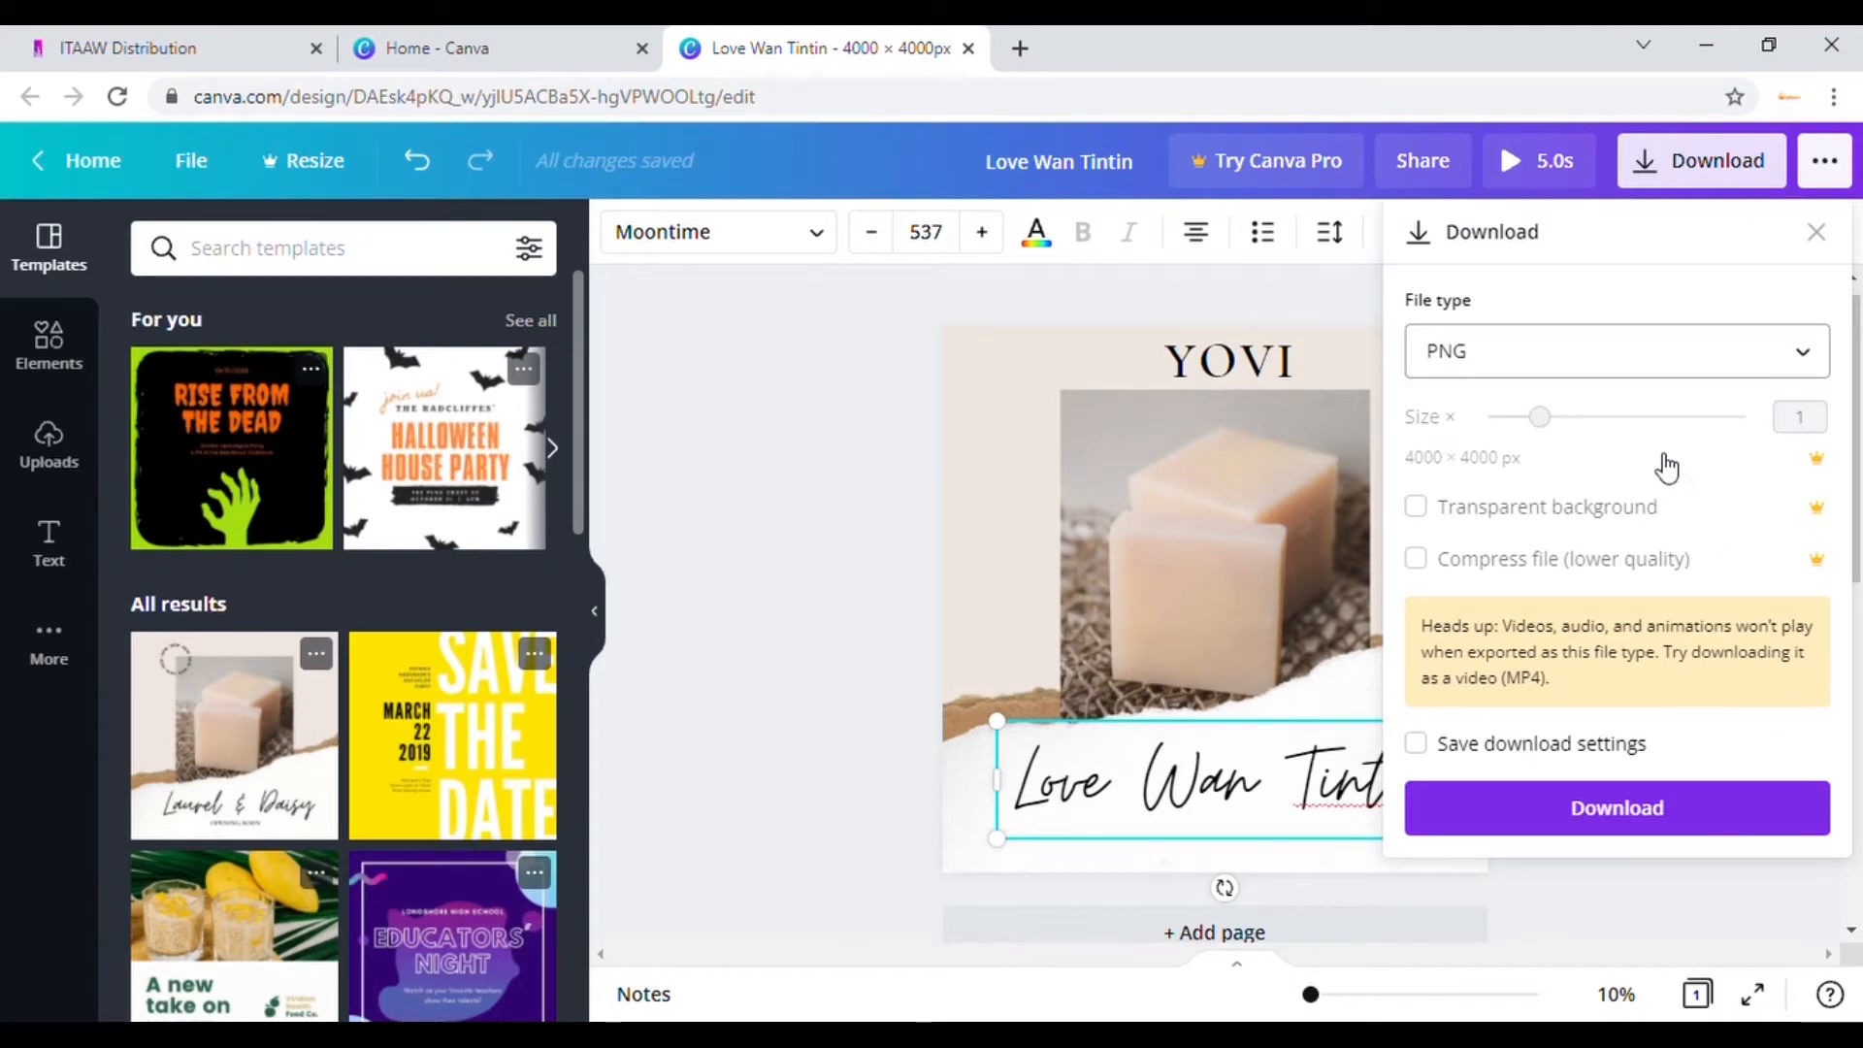
pyautogui.click(1640, 808)
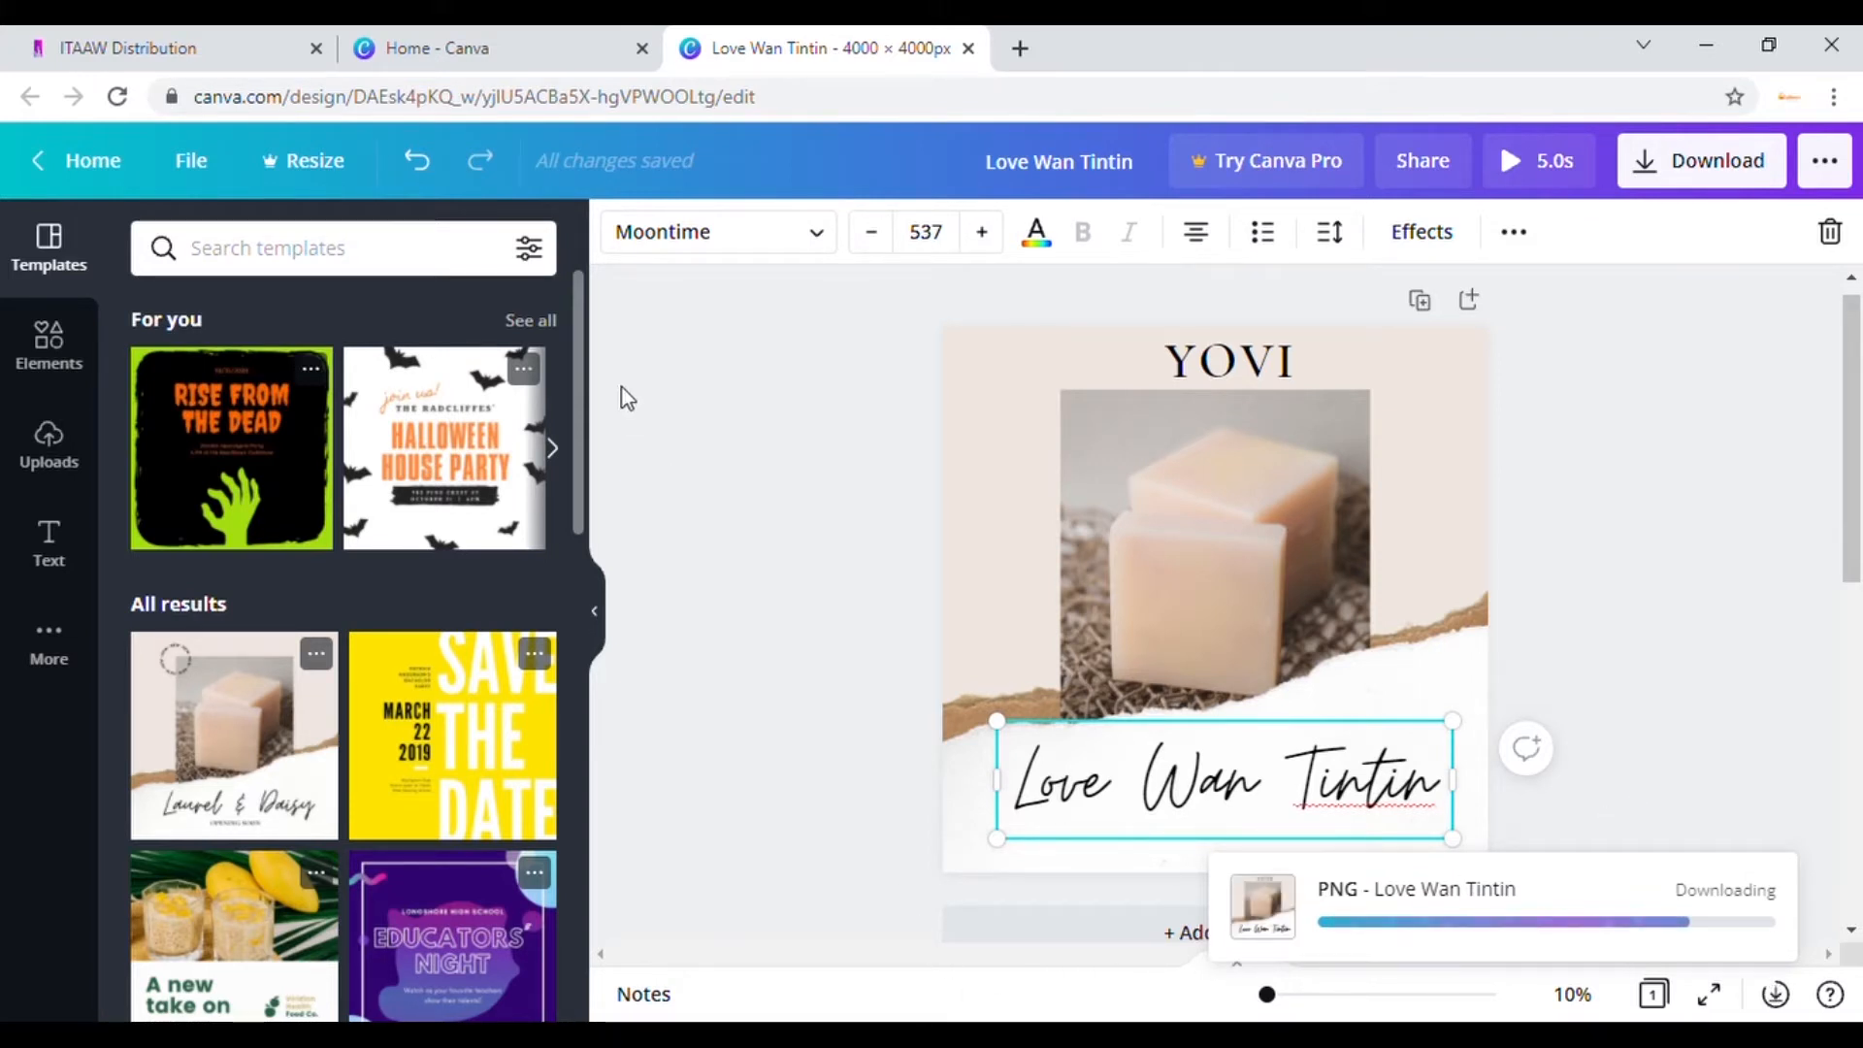
pyautogui.click(215, 50)
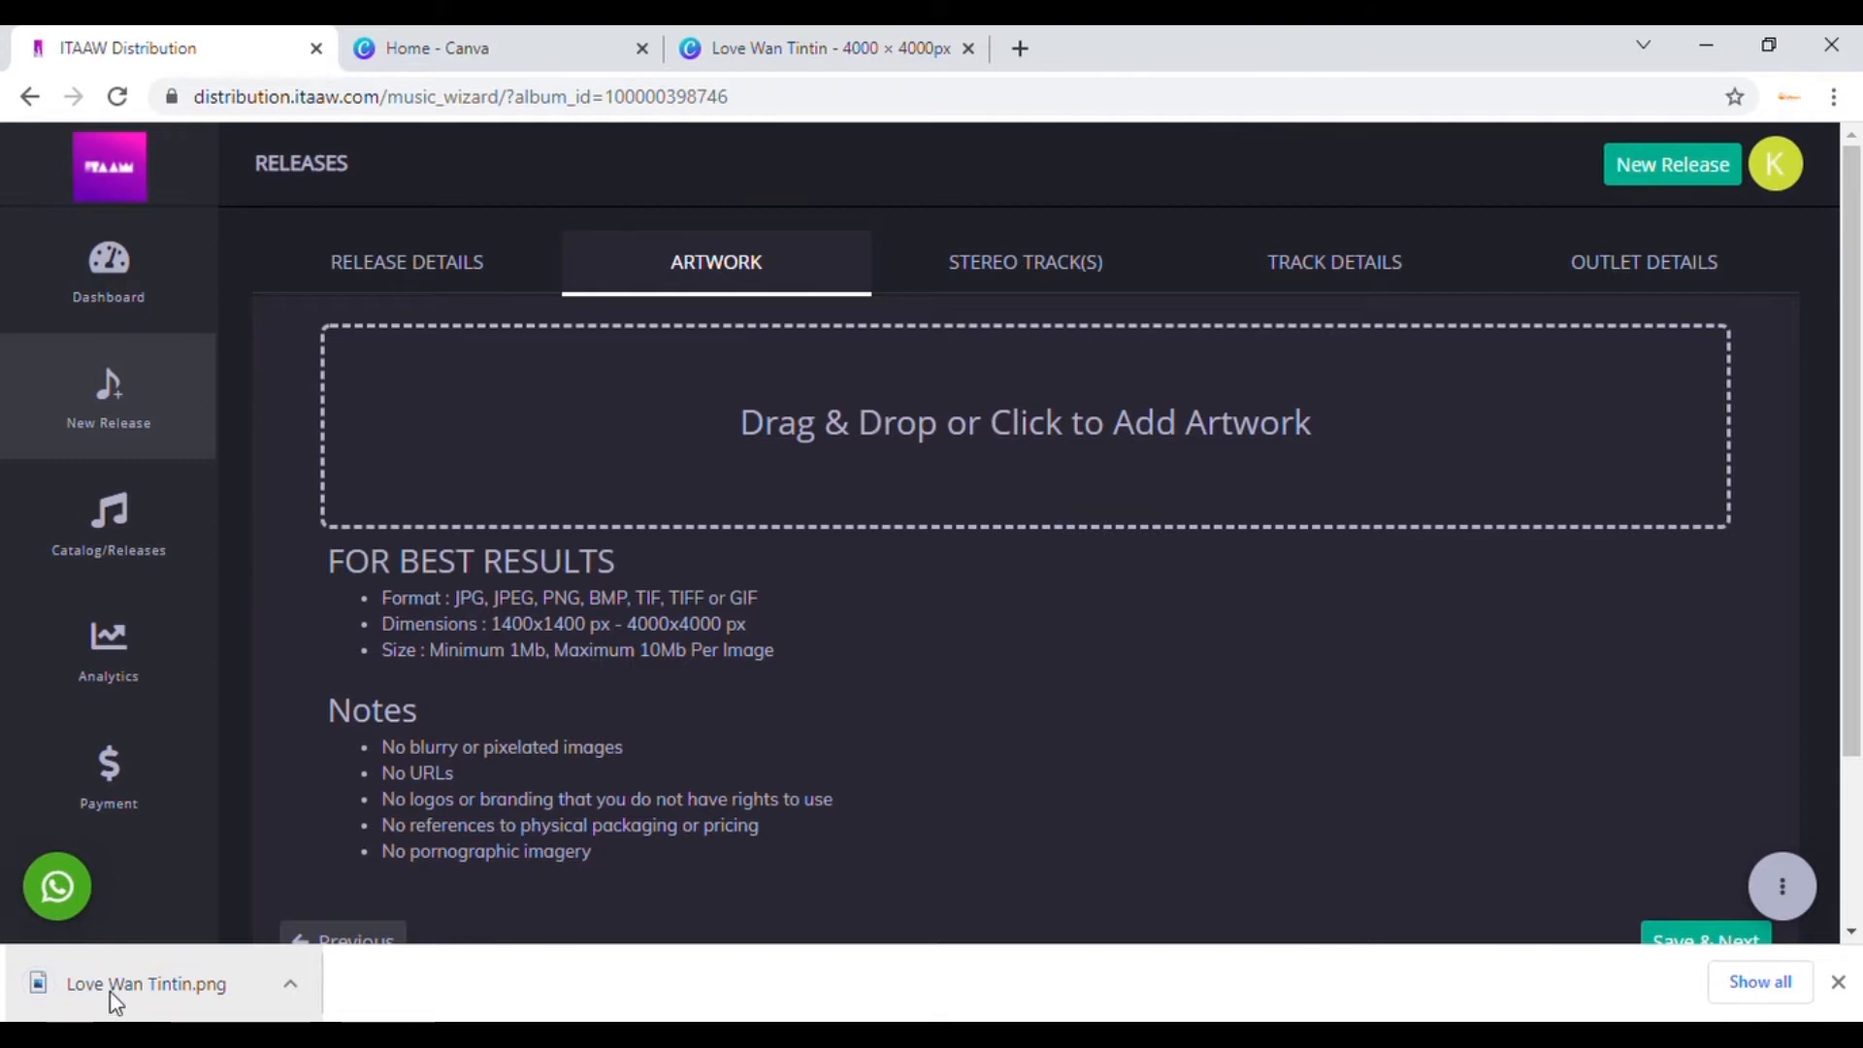
# Step: Add Love Wan Tintin.png as the release artwork and save to reach the Stereo Track(s) step
pyautogui.moveTo(112, 995); pyautogui.dragTo(773, 456)
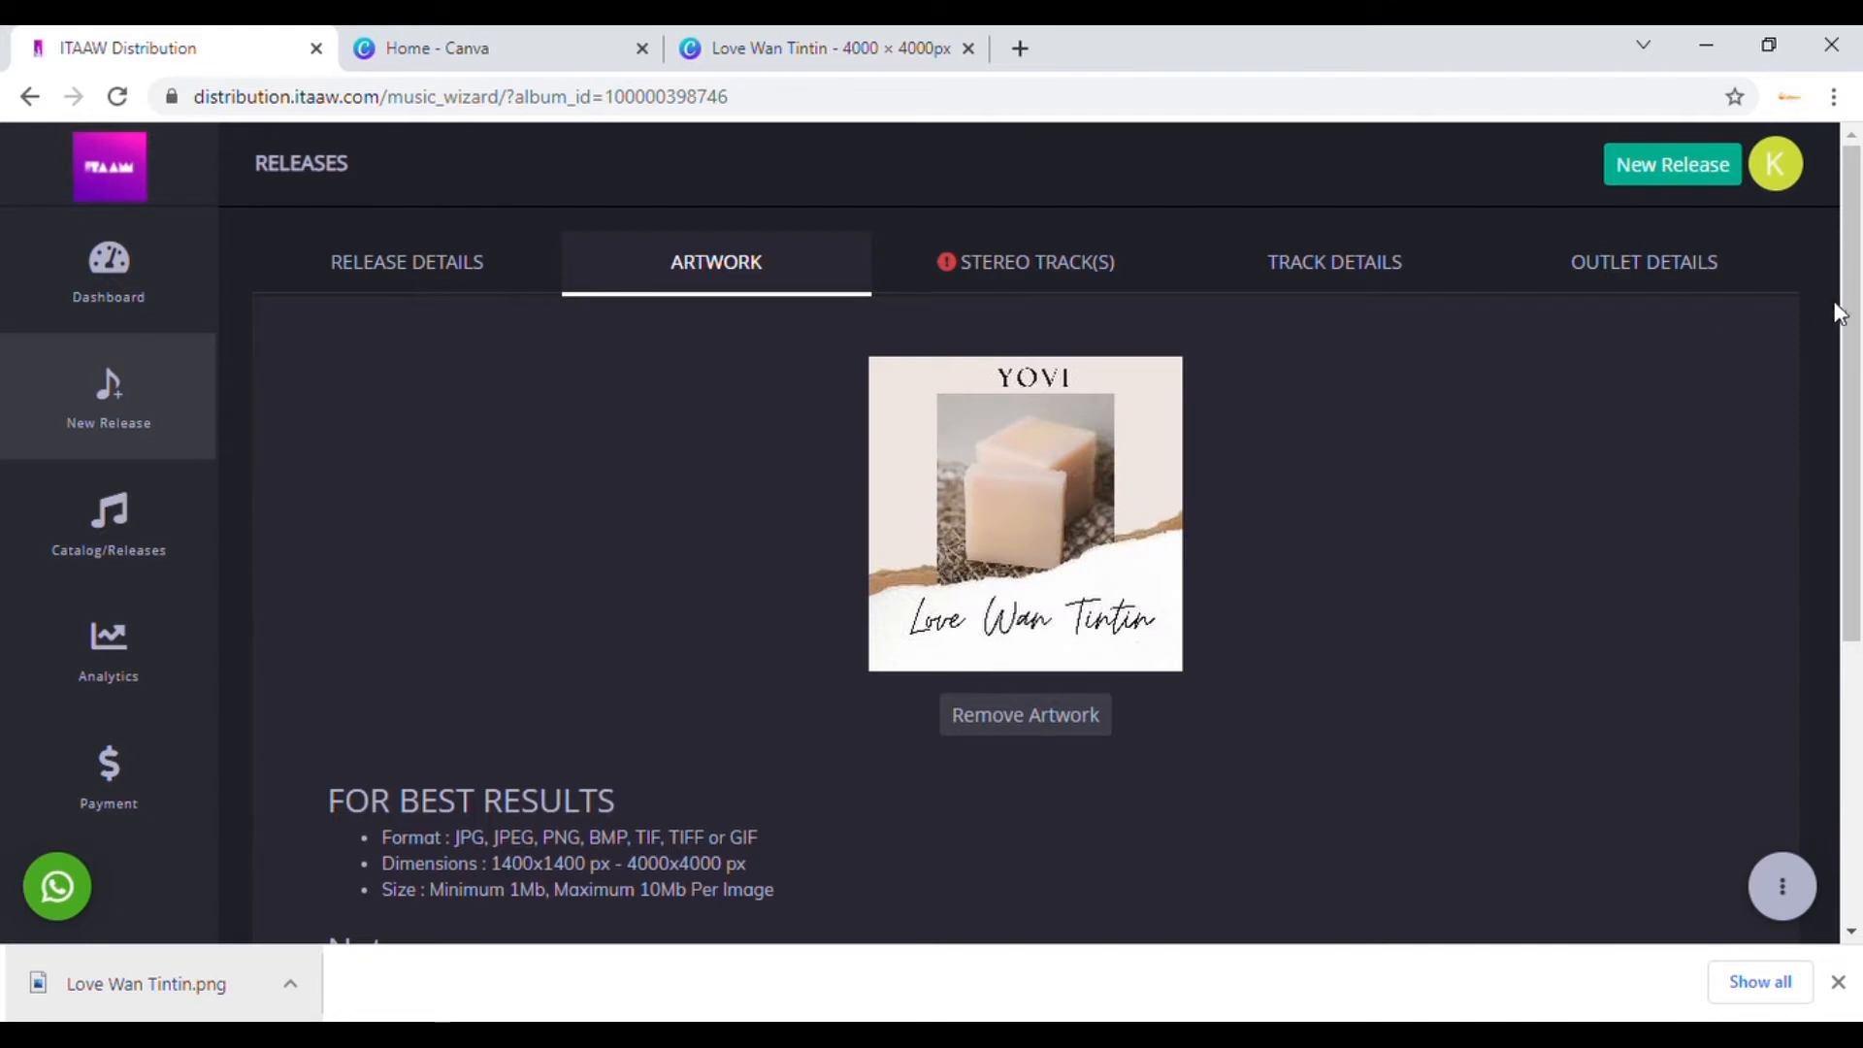
pyautogui.moveTo(1853, 308); pyautogui.dragTo(1853, 323)
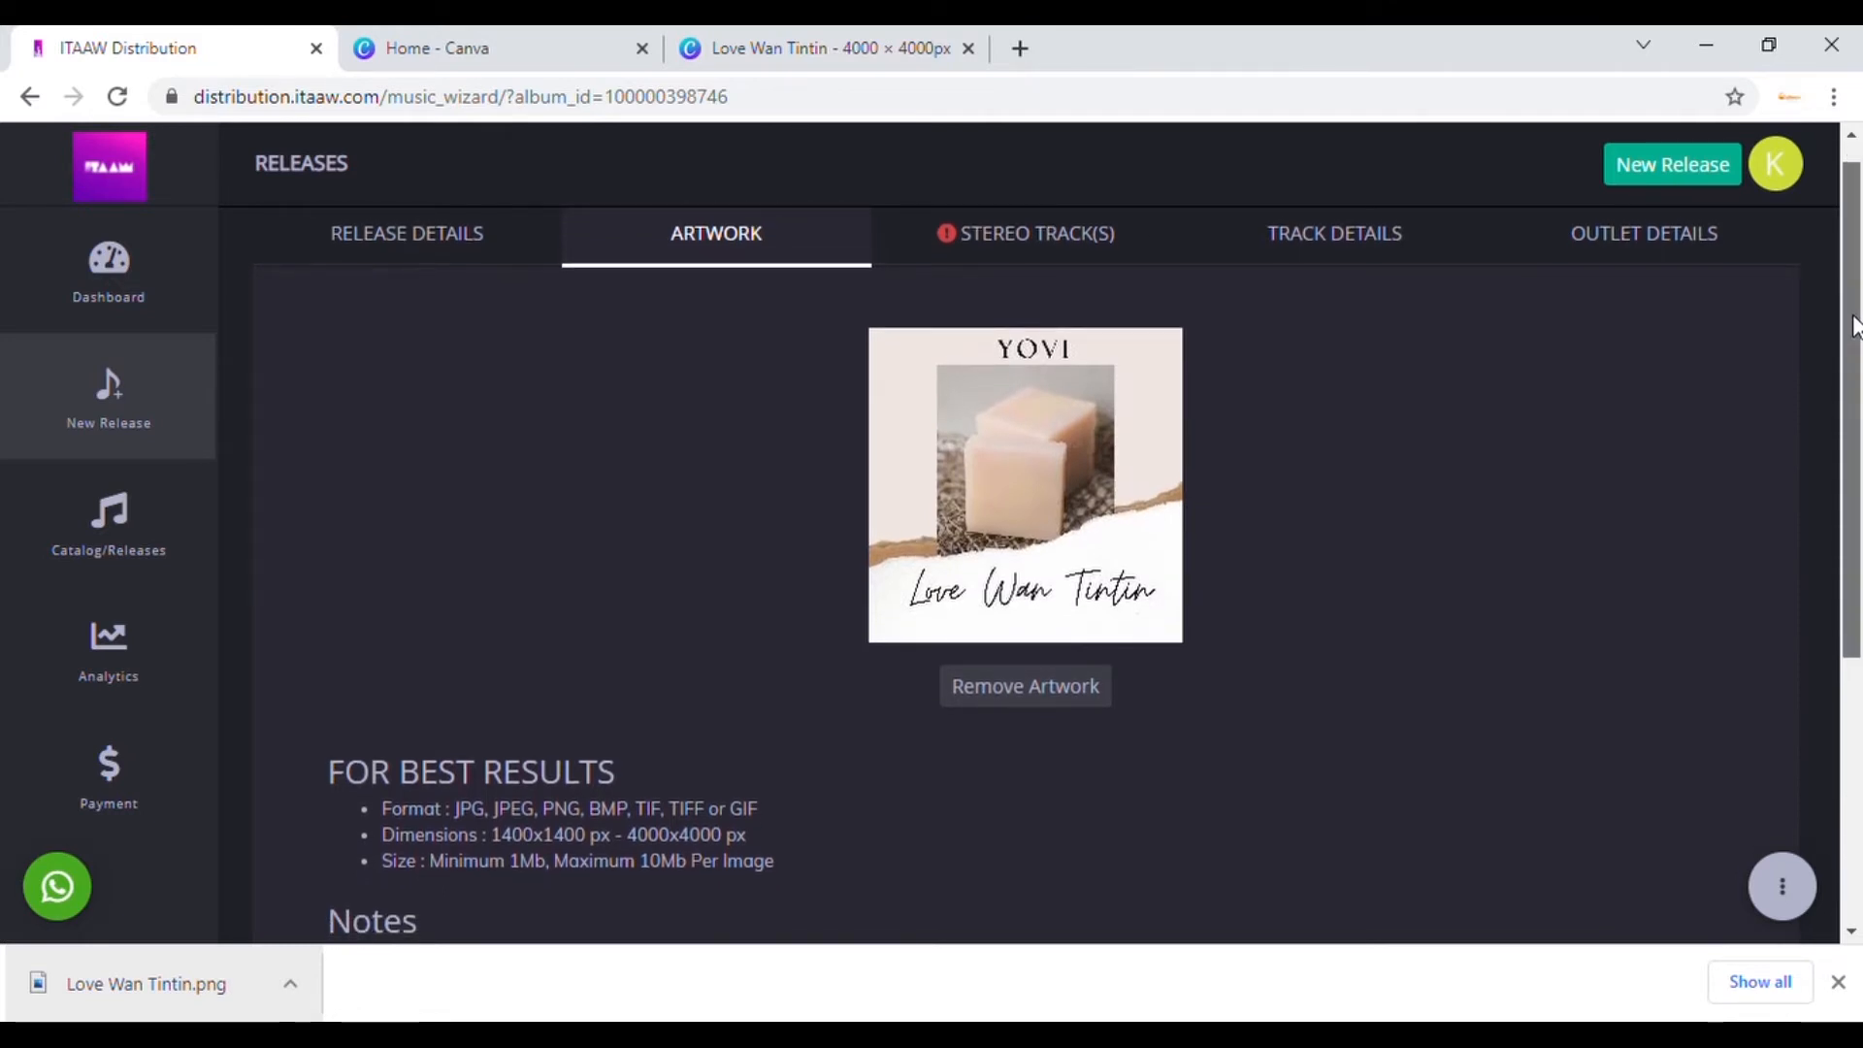
pyautogui.moveTo(1853, 323); pyautogui.dragTo(1857, 550)
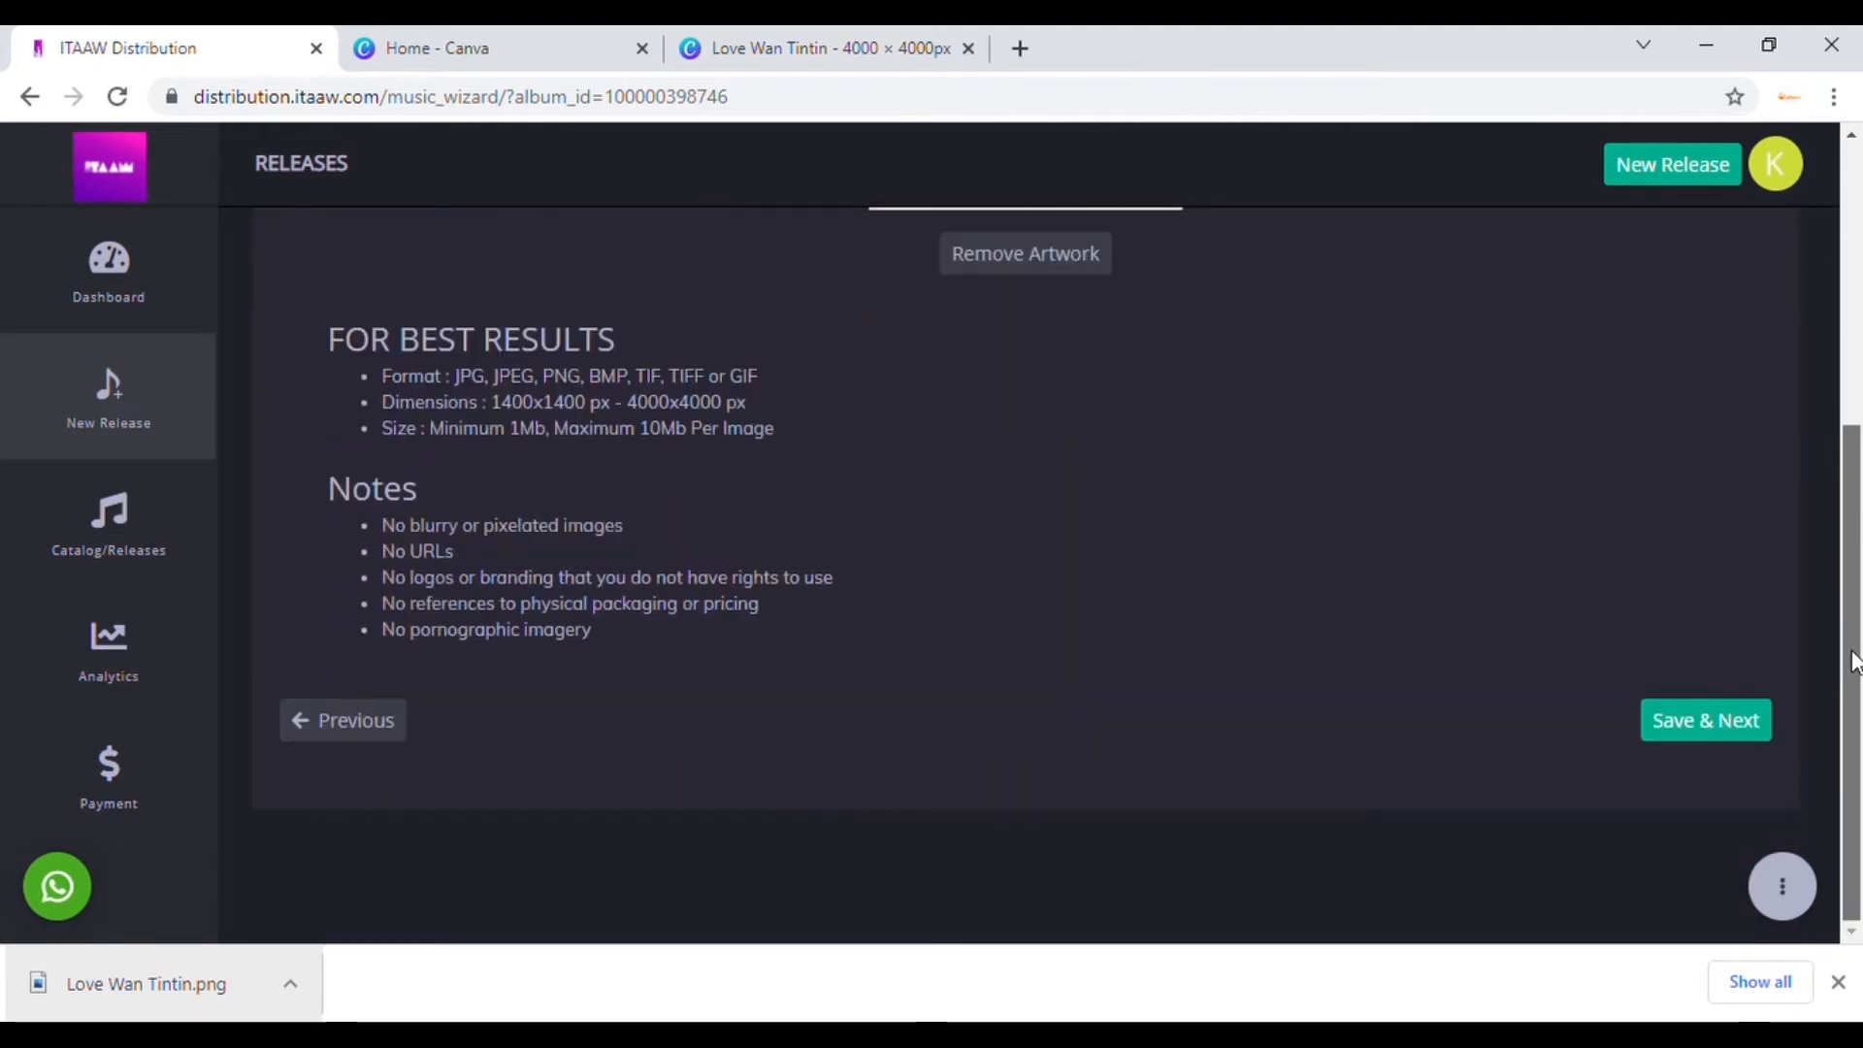
pyautogui.click(1734, 727)
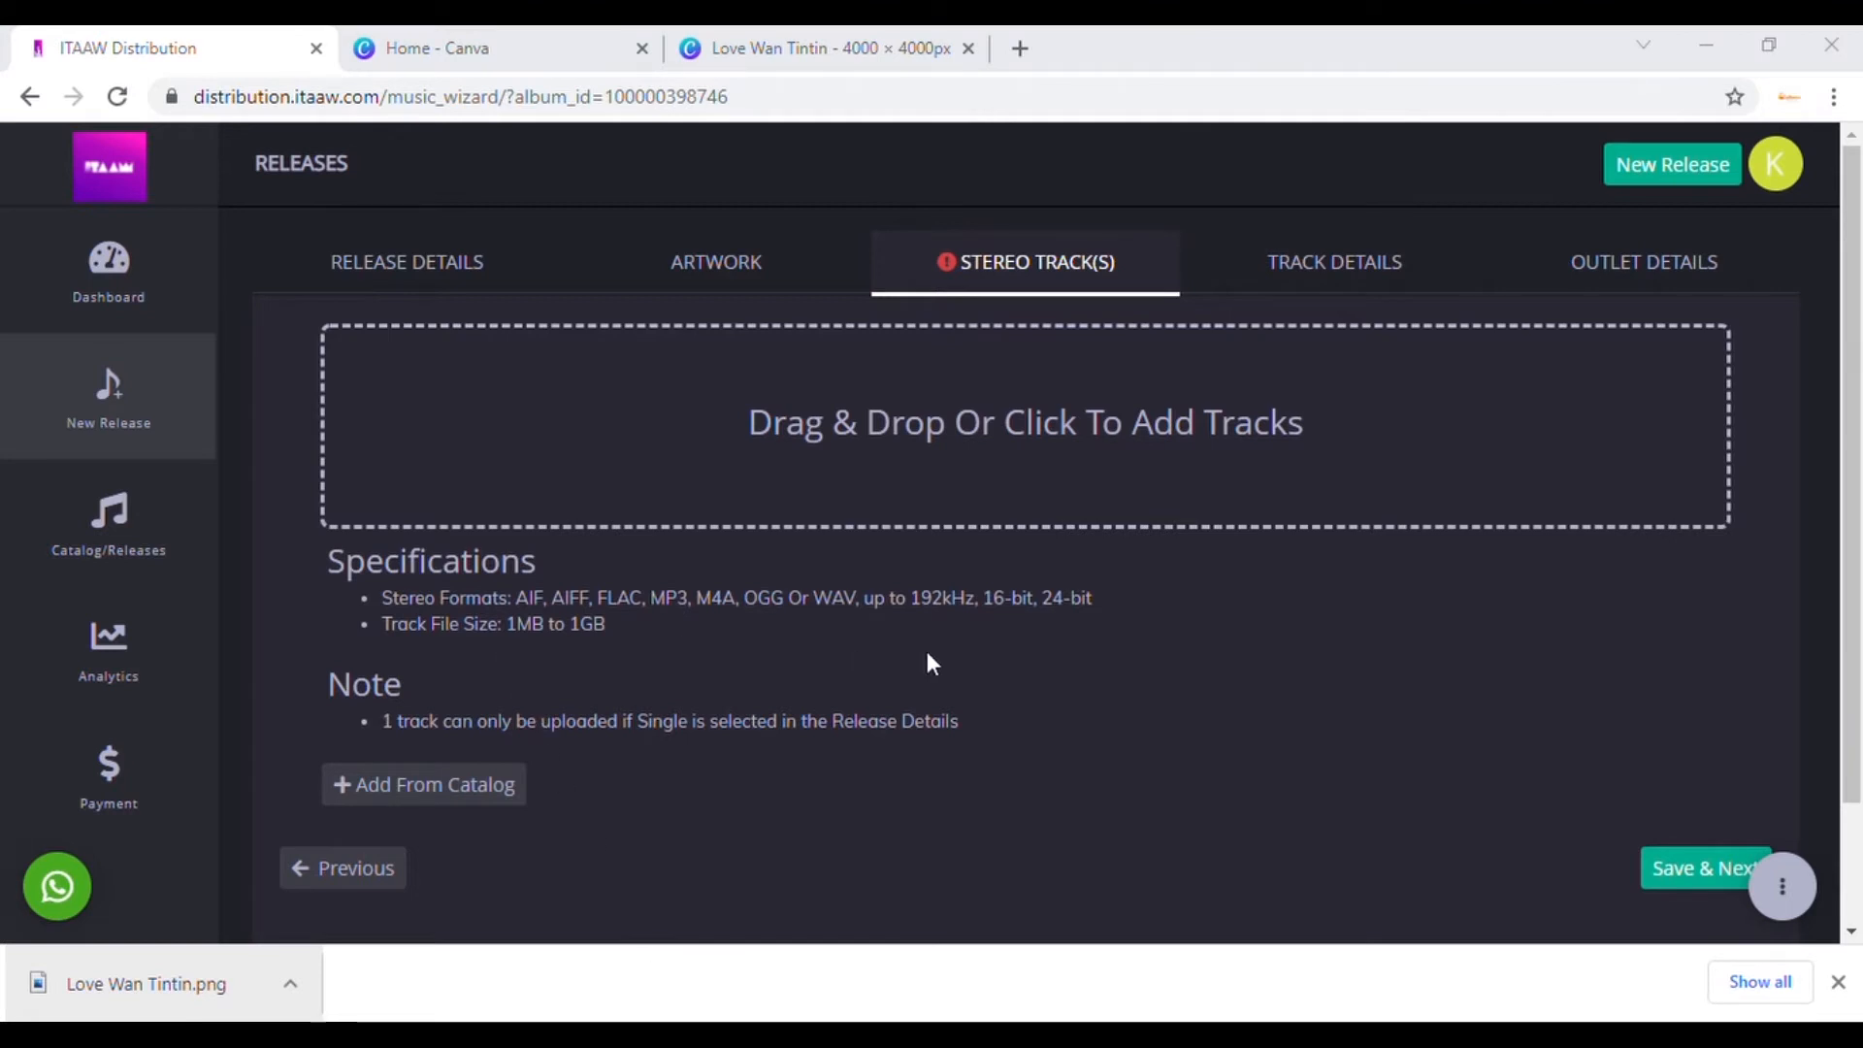
# Step: Upload the 29.19 MB 'love nwantiti' audio file as the release's stereo track
pyautogui.moveTo(1310, 659); pyautogui.dragTo(1581, 485)
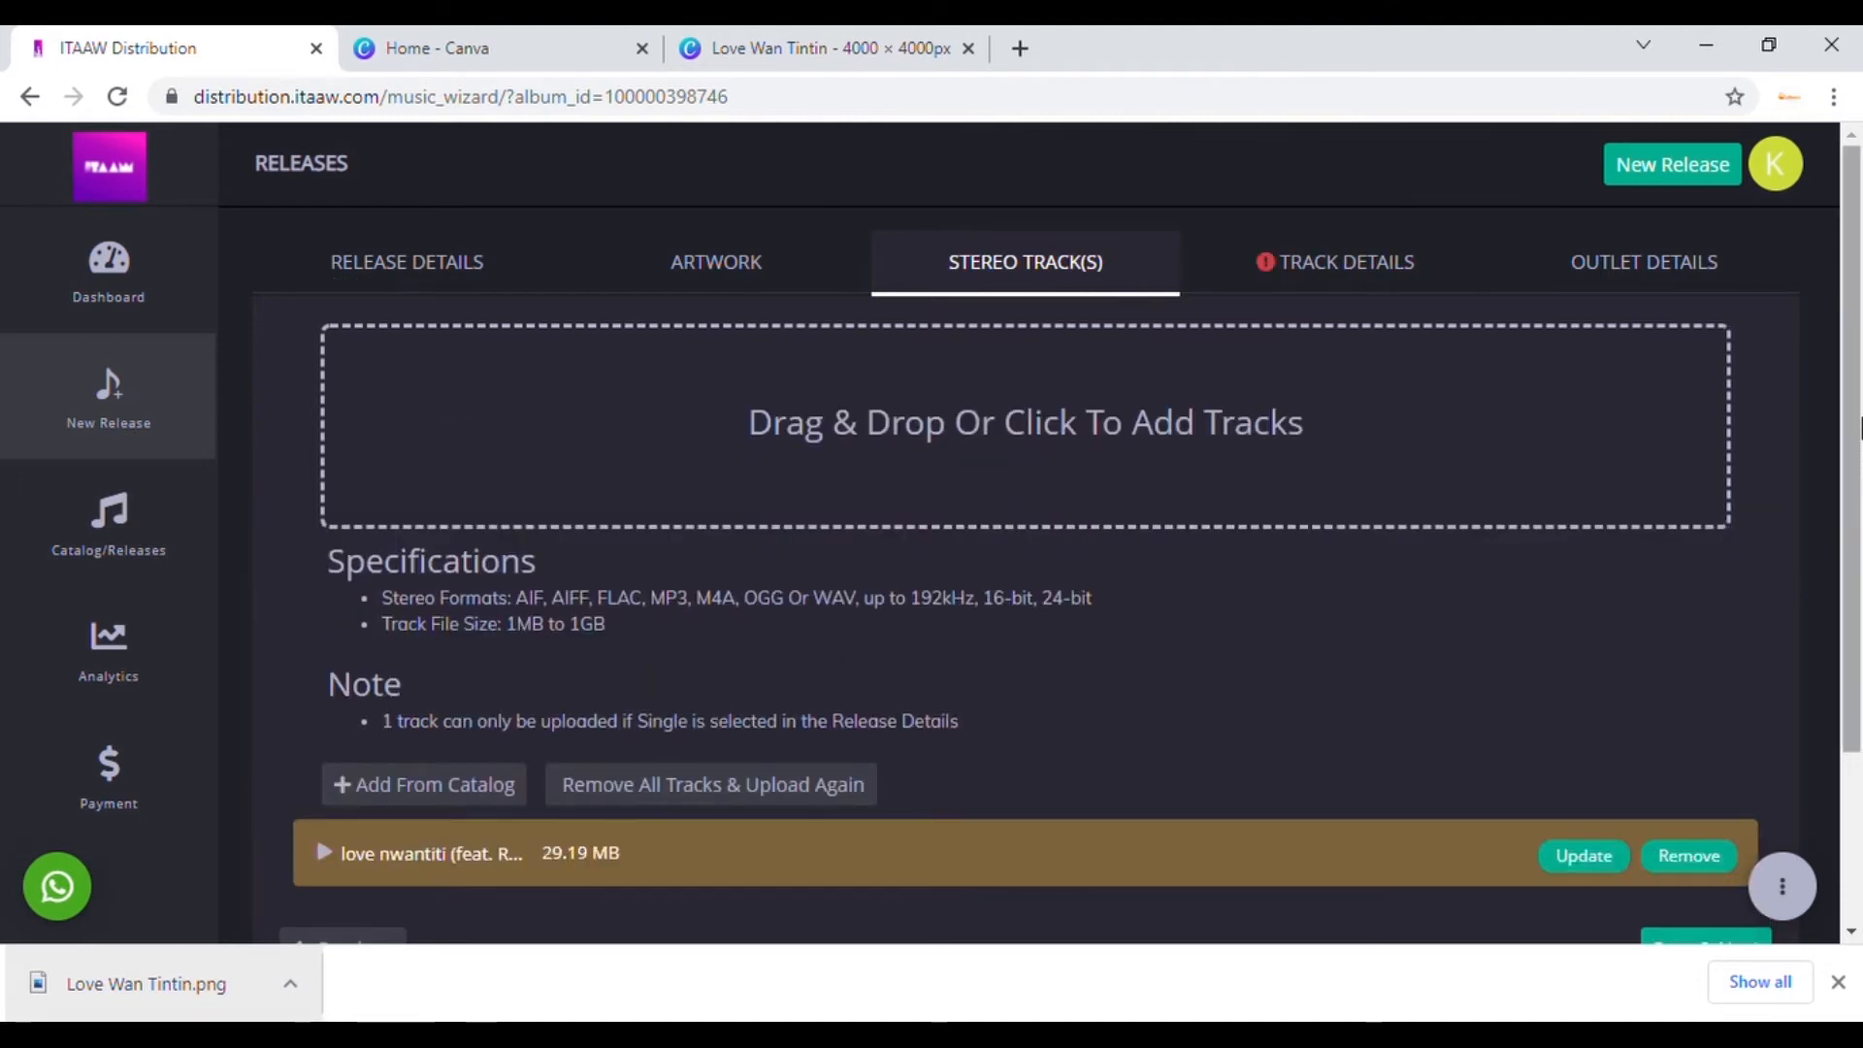
# Step: Remove 'love nwantiti', upload the 26.75 MB Yovi - Love Wan Tintin file, and save
pyautogui.scroll(-3, 1860, 580)
pyautogui.scroll(2, 1857, 543)
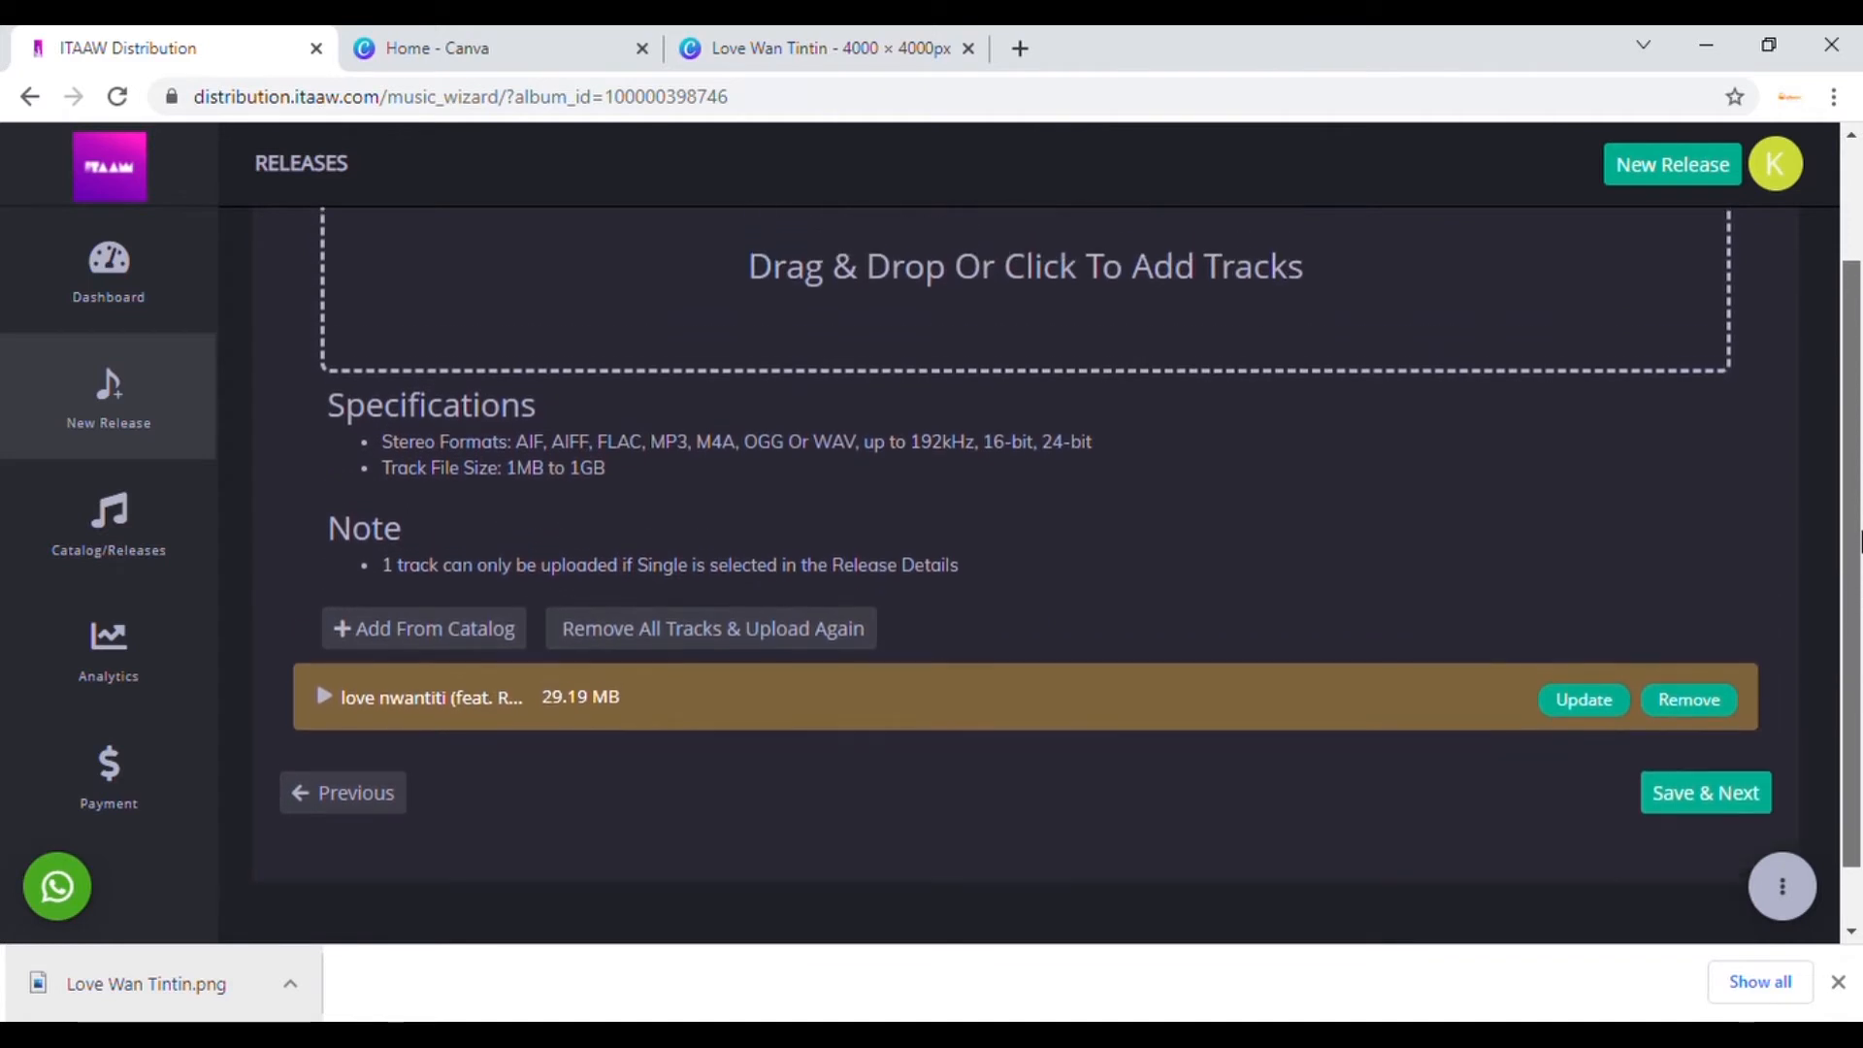
pyautogui.scroll(1, 1855, 494)
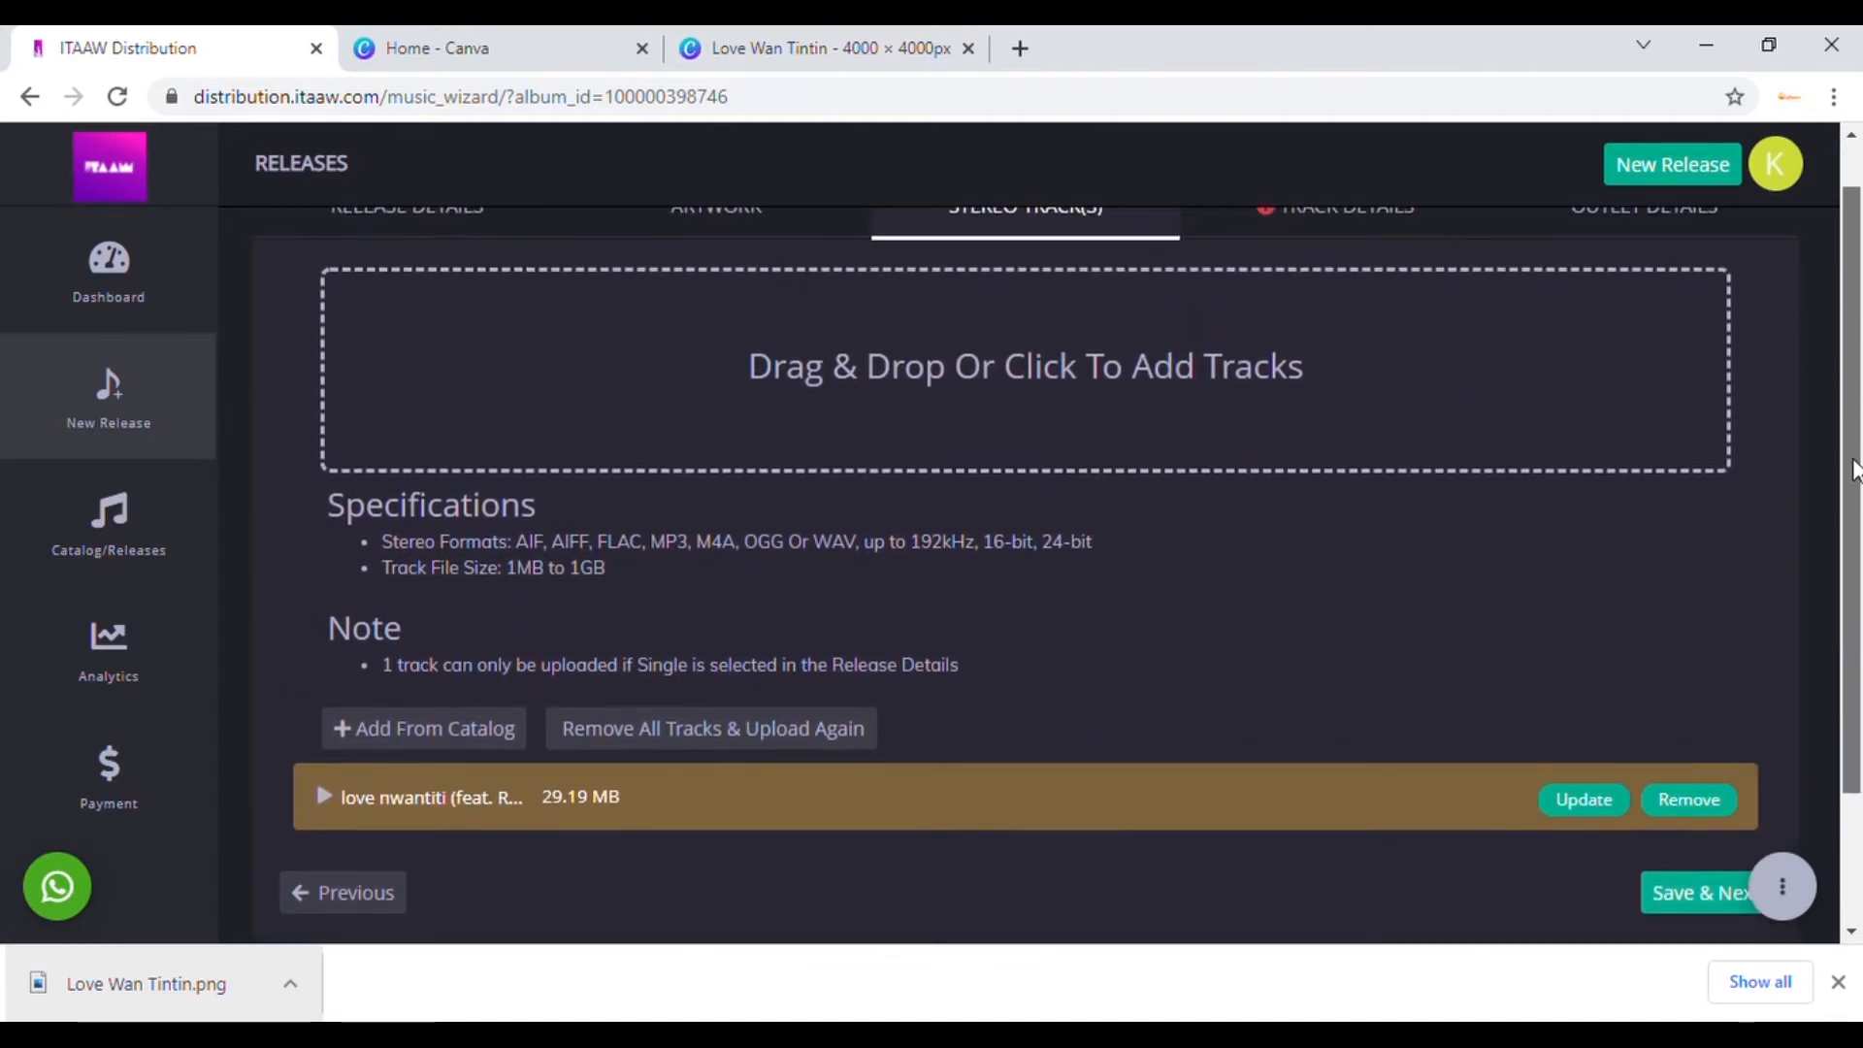
pyautogui.moveTo(1852, 446); pyautogui.dragTo(1851, 477)
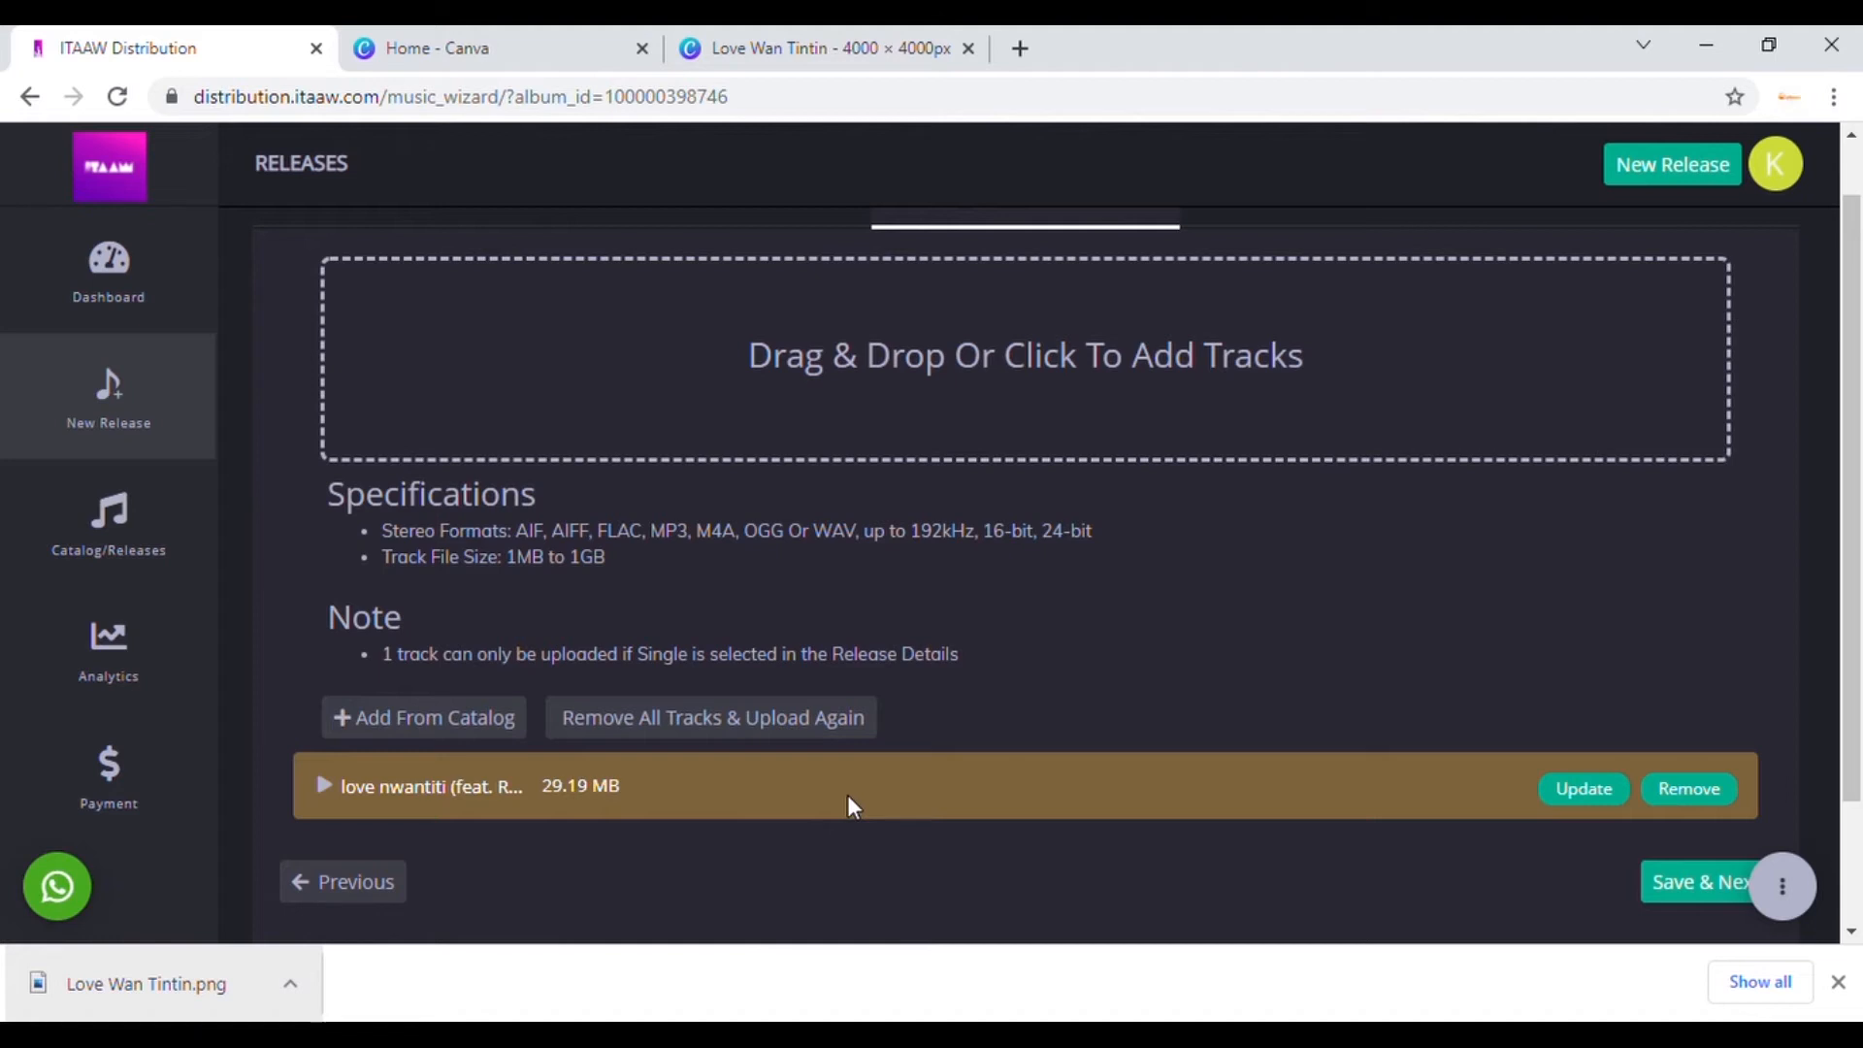
pyautogui.click(1708, 791)
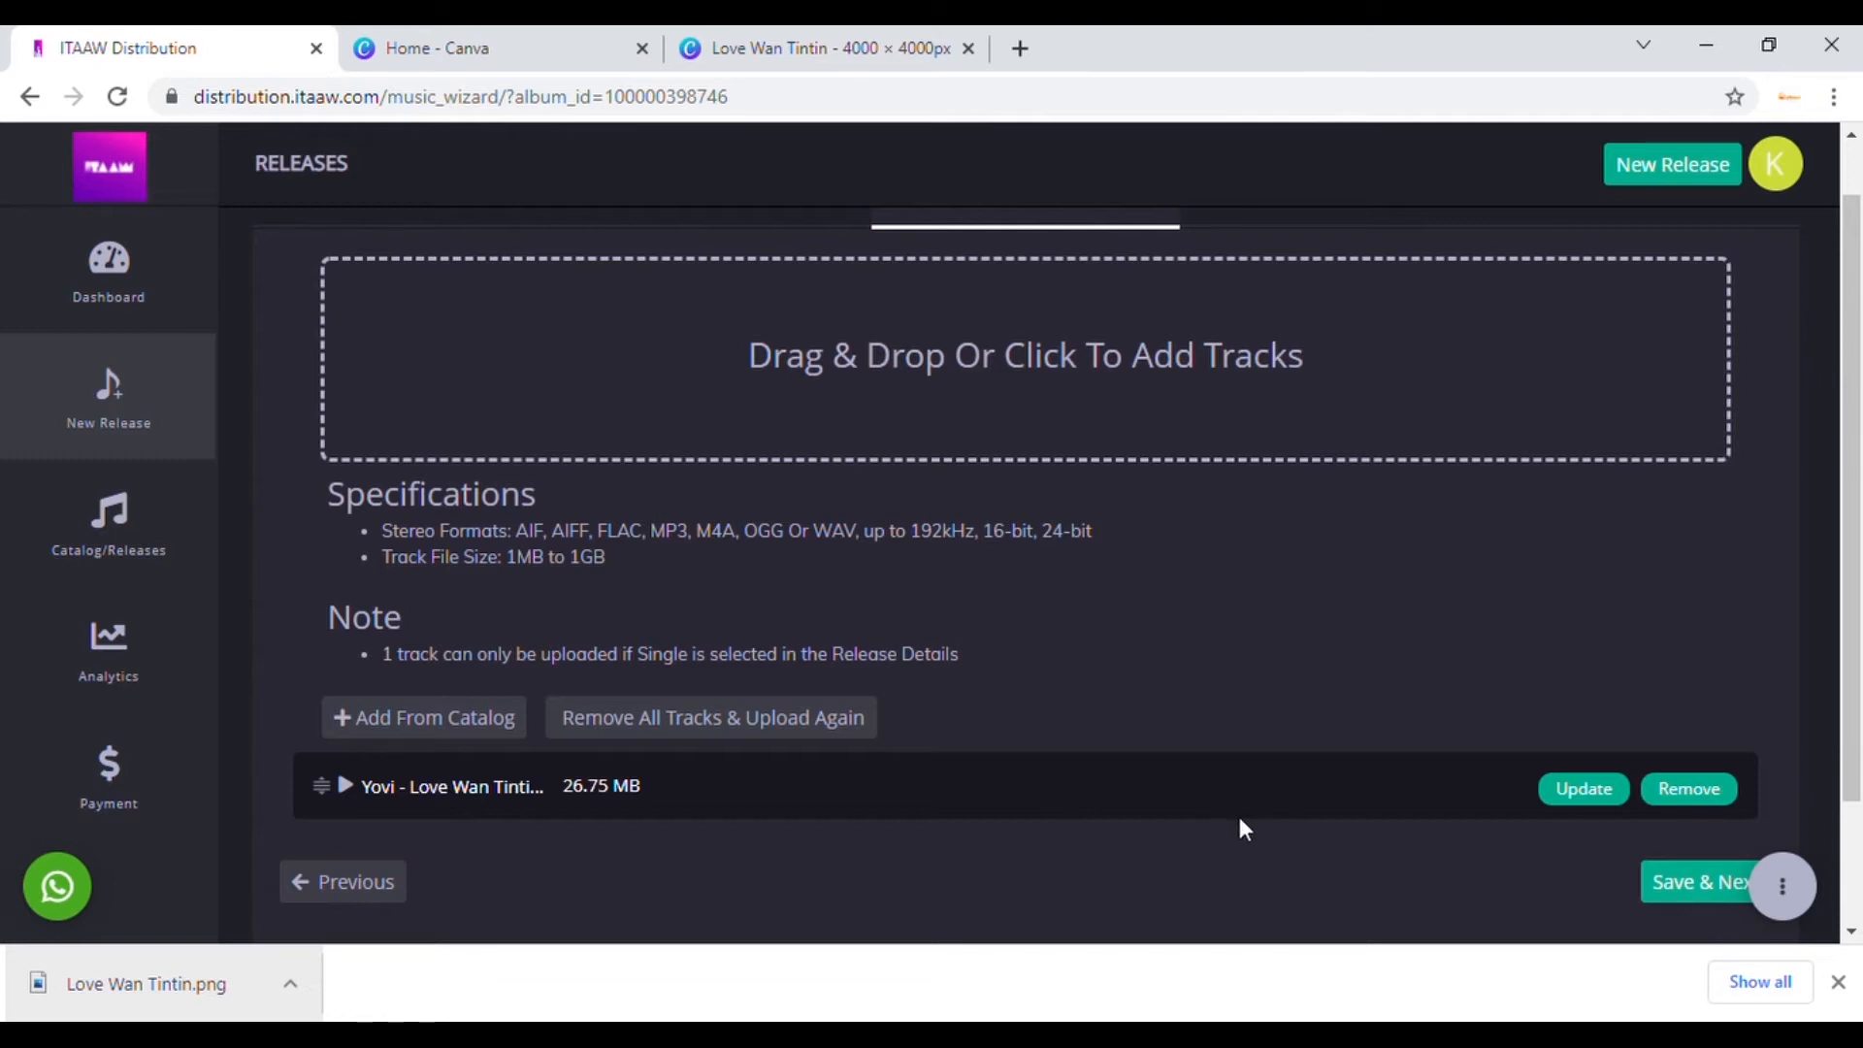
pyautogui.click(1686, 895)
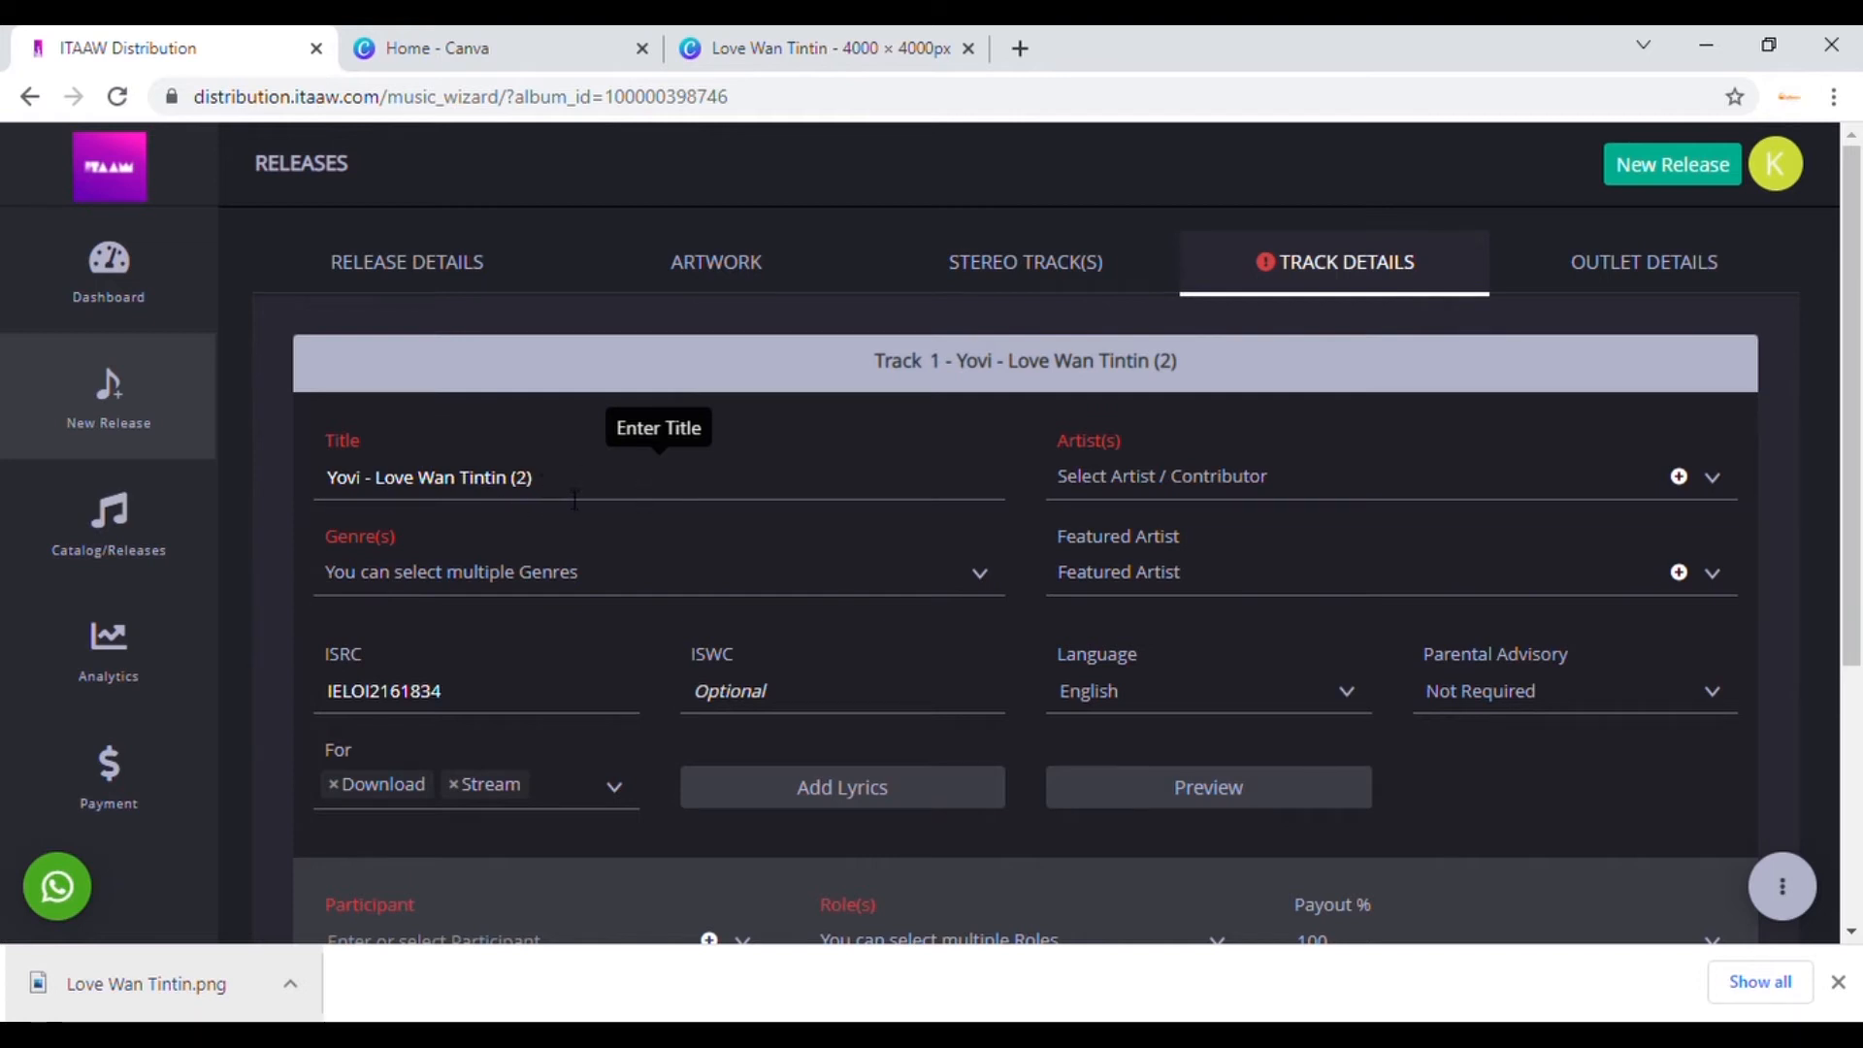
# Step: Copy the release name 'Love Wan Tintin' from Release Details for the track 1 Title
pyautogui.click(449, 274)
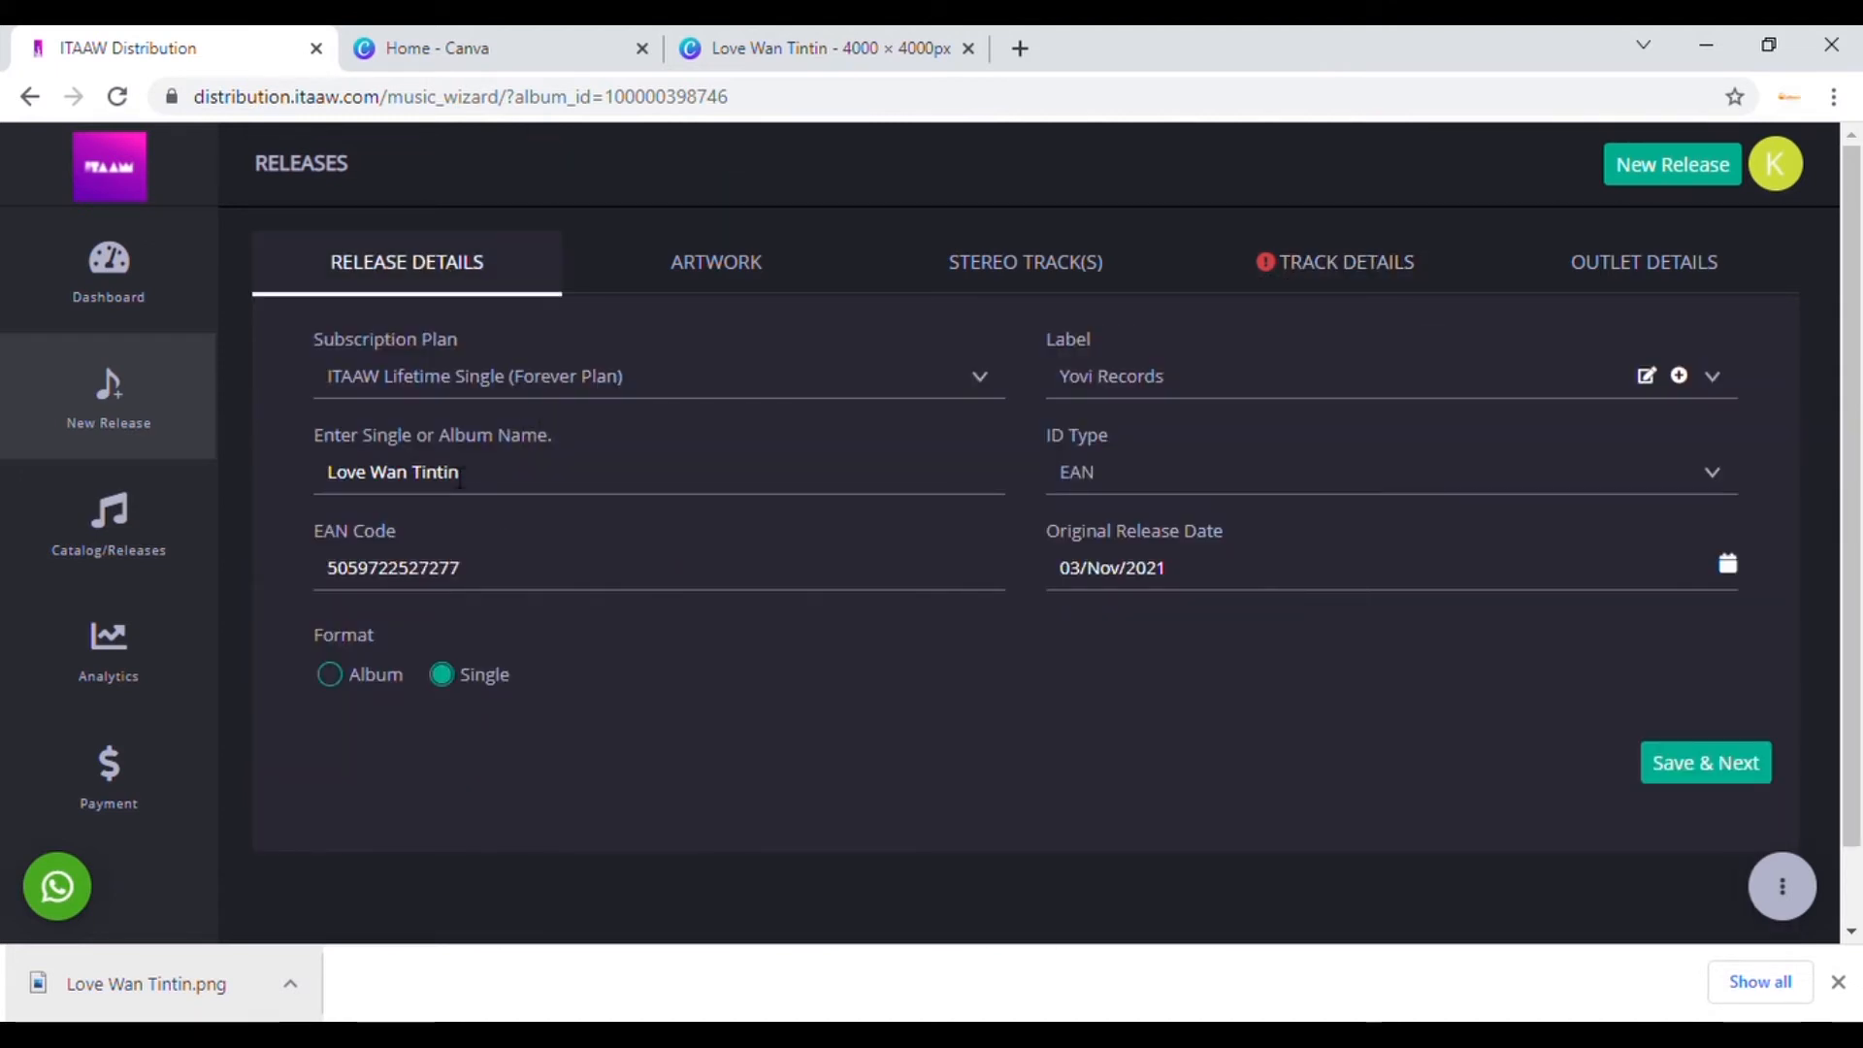
pyautogui.moveTo(462, 473); pyautogui.dragTo(269, 481)
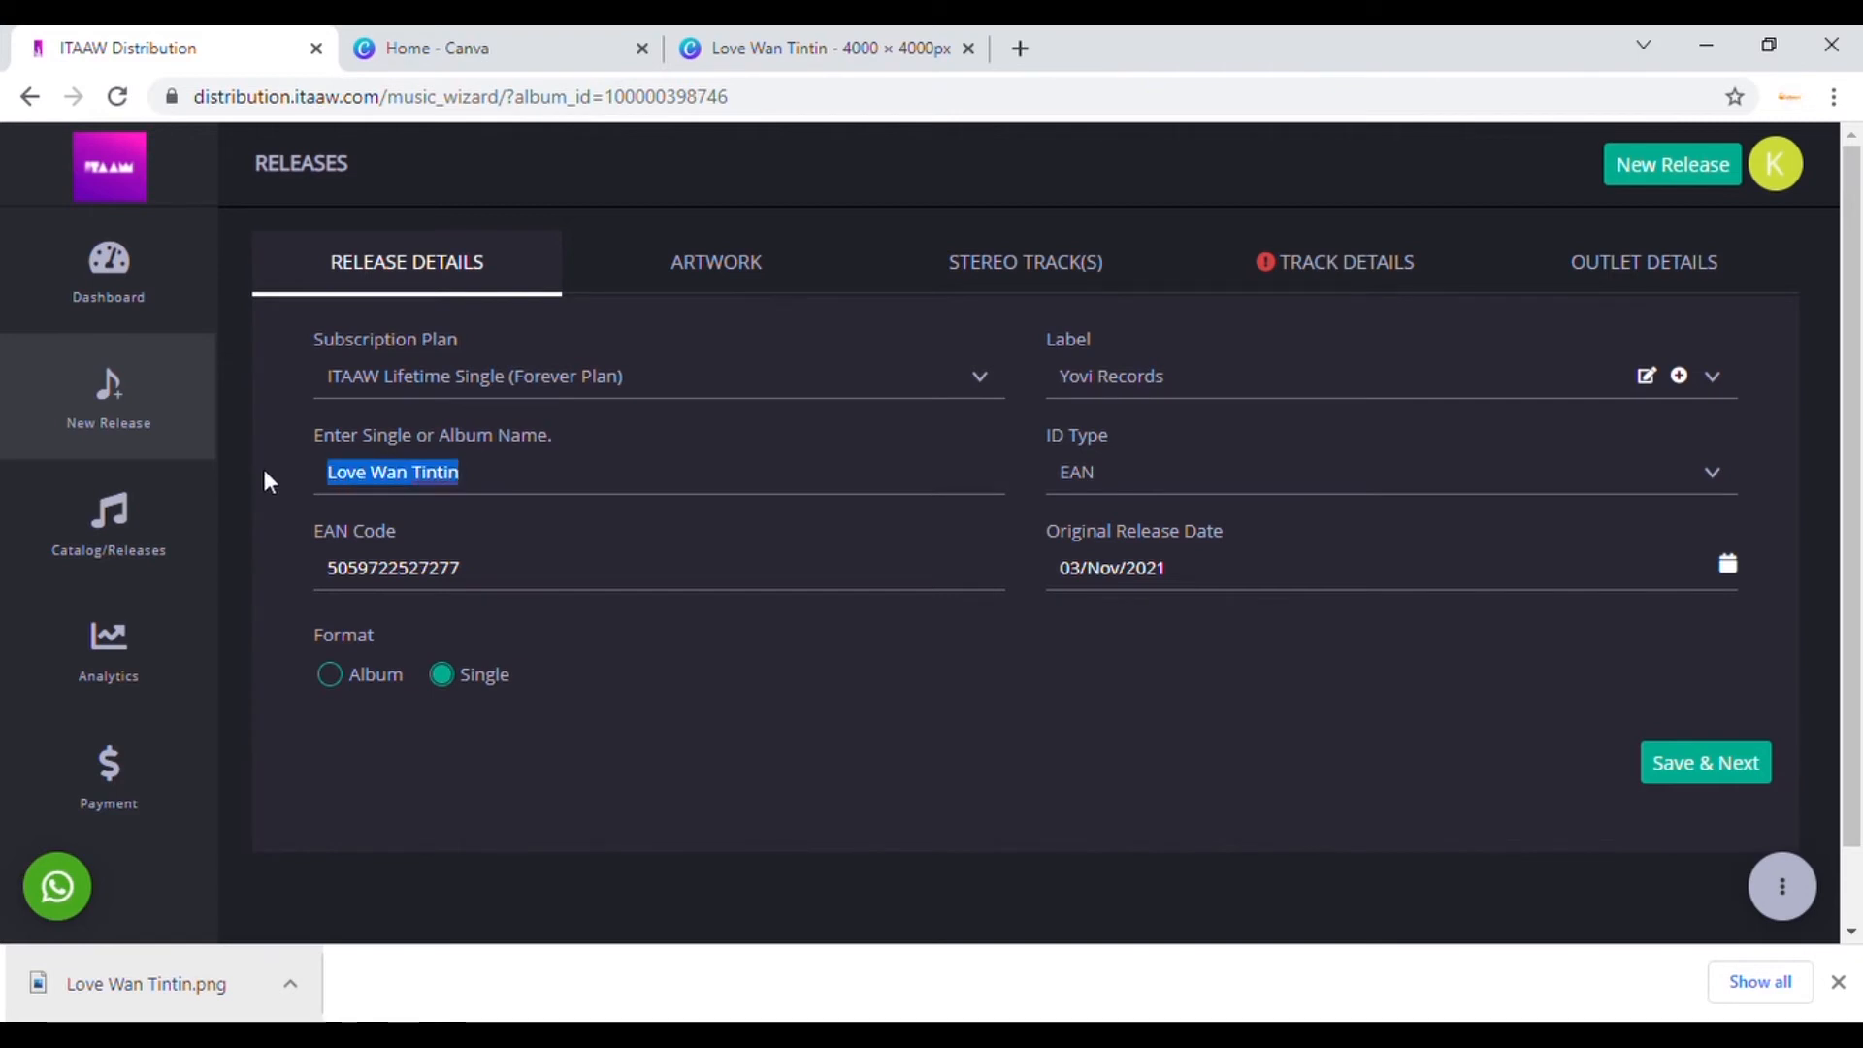
pyautogui.click(1330, 270)
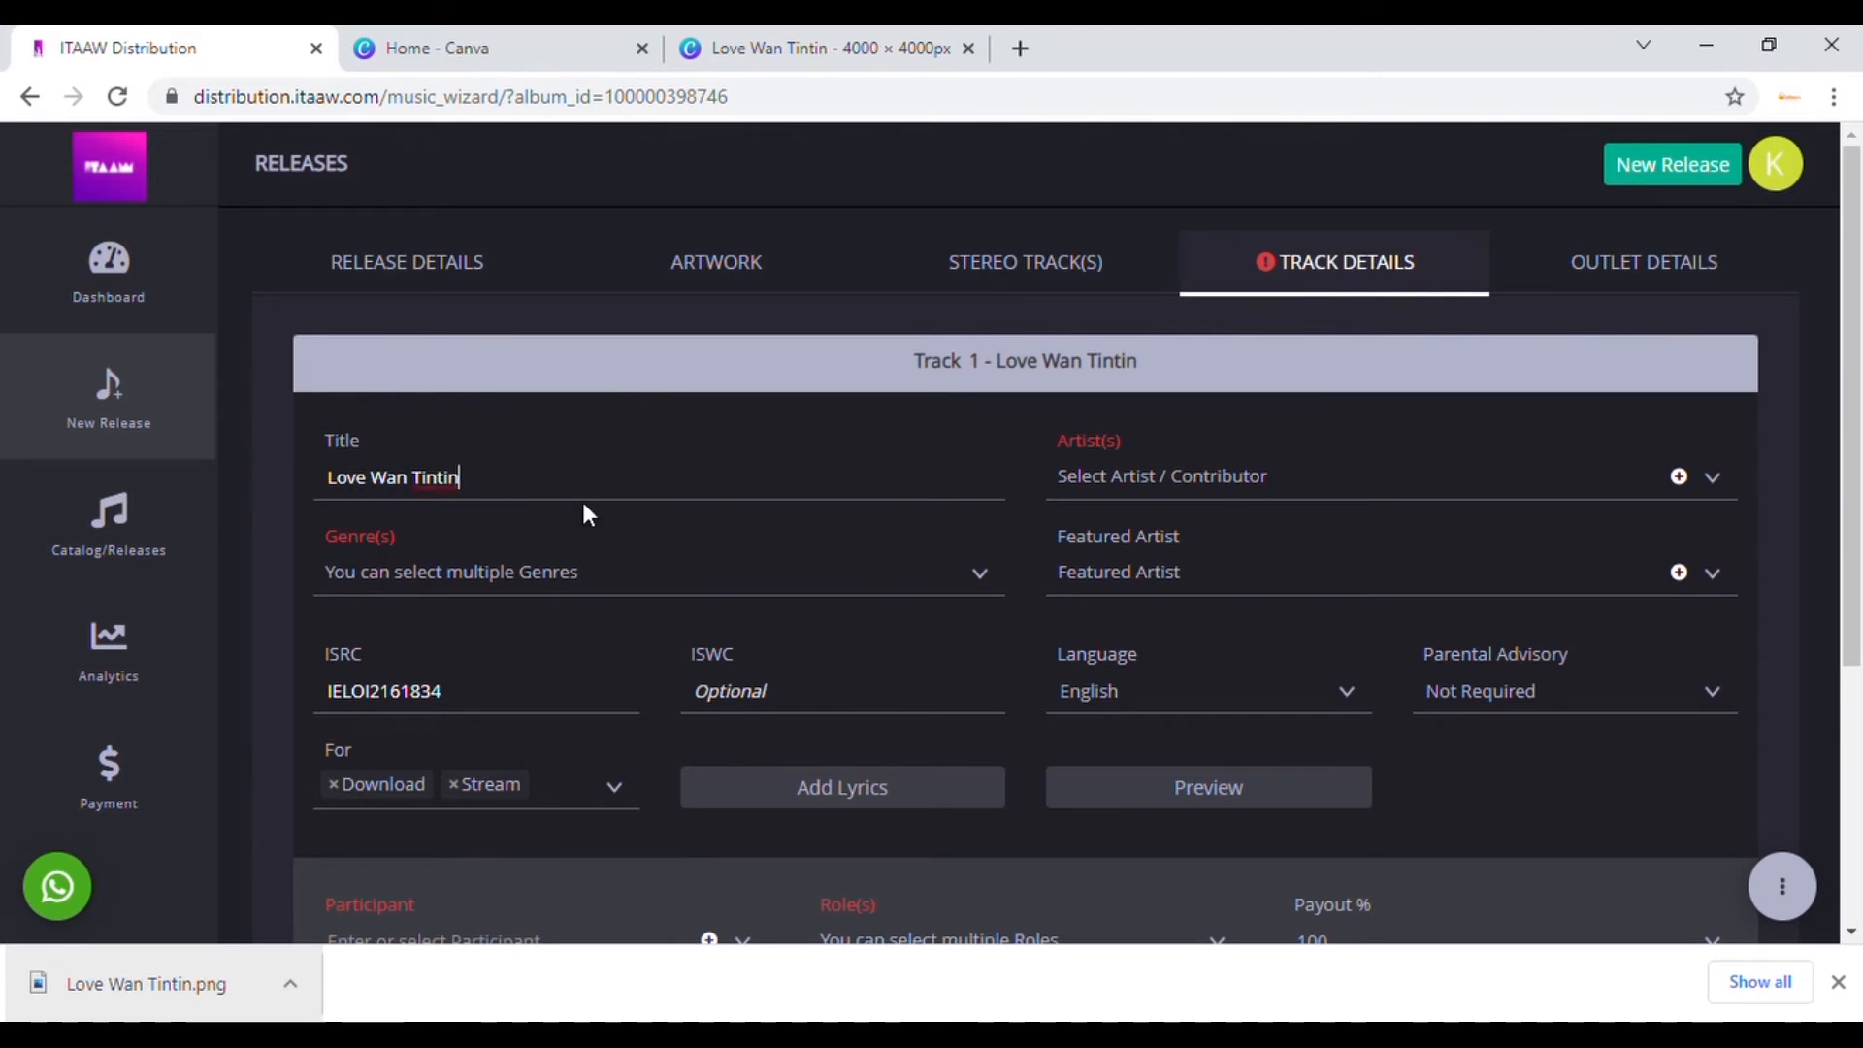
# Step: Set track 1's genre to Afro-Beat and its main artist to the already-saved artist
pyautogui.click(544, 579)
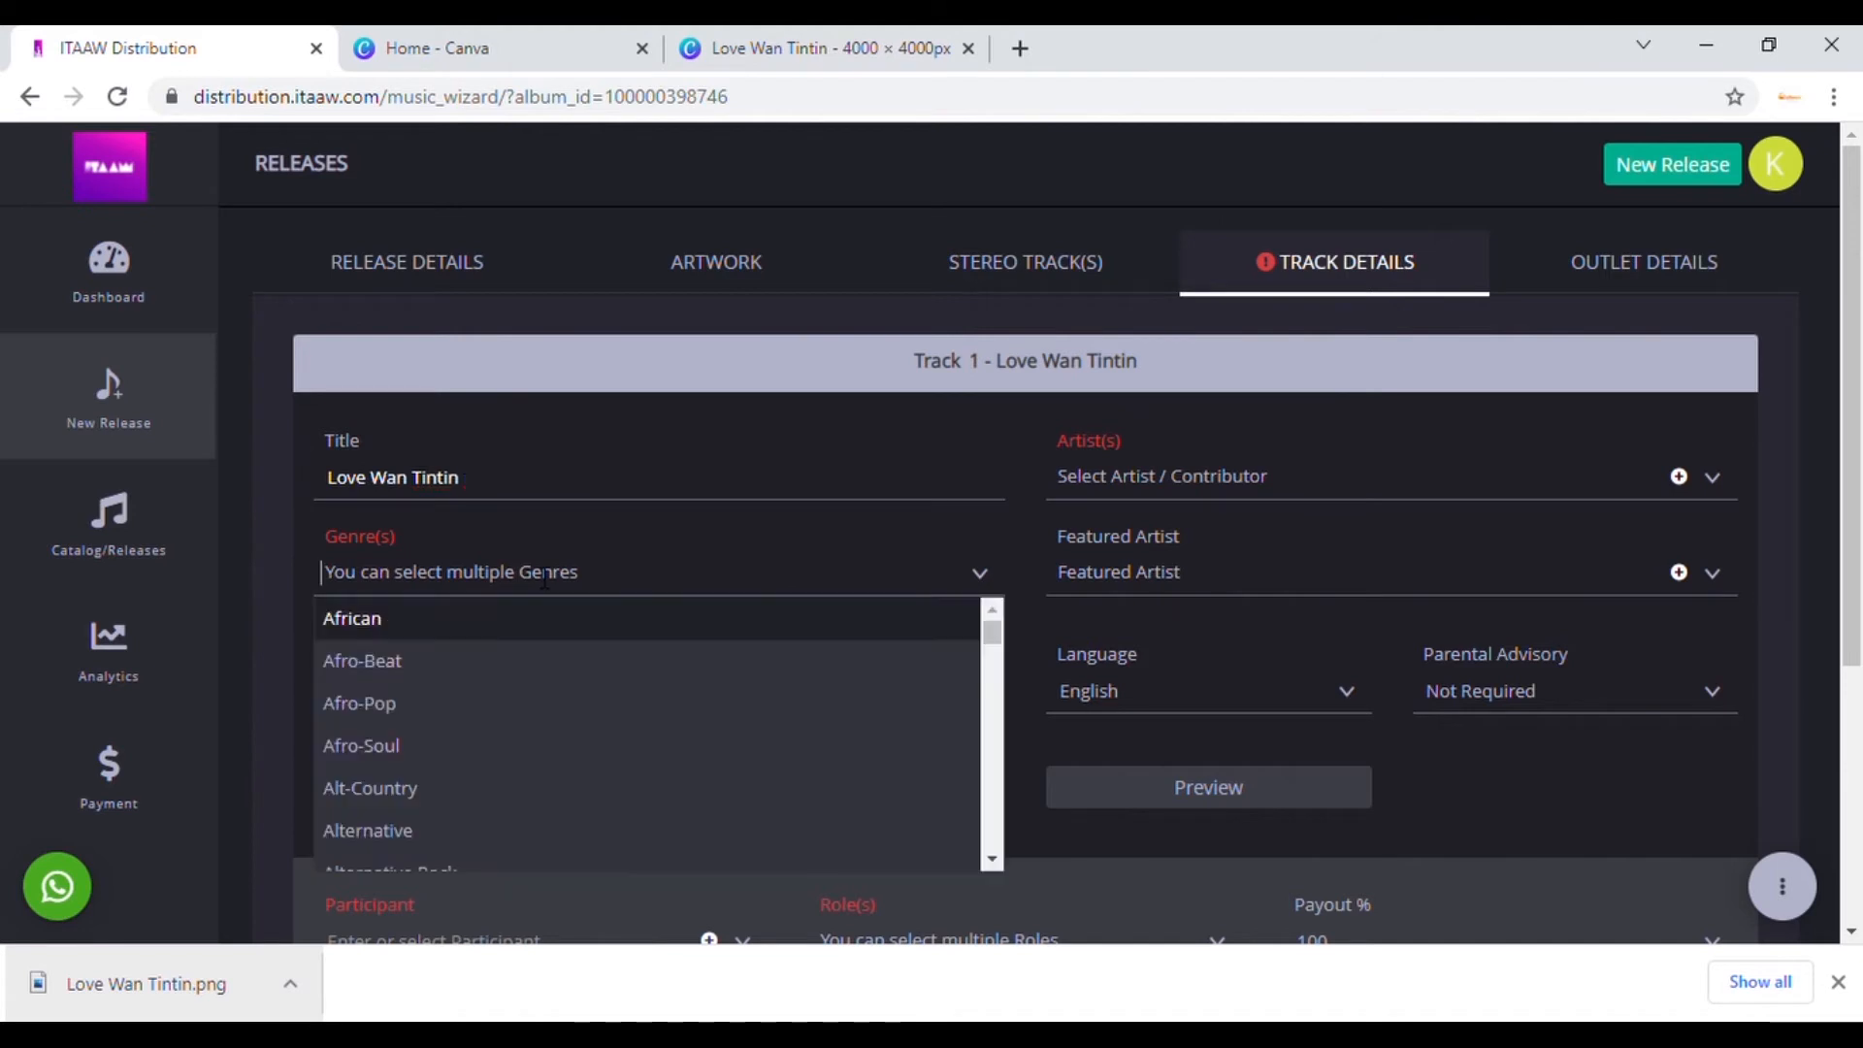
pyautogui.click(403, 660)
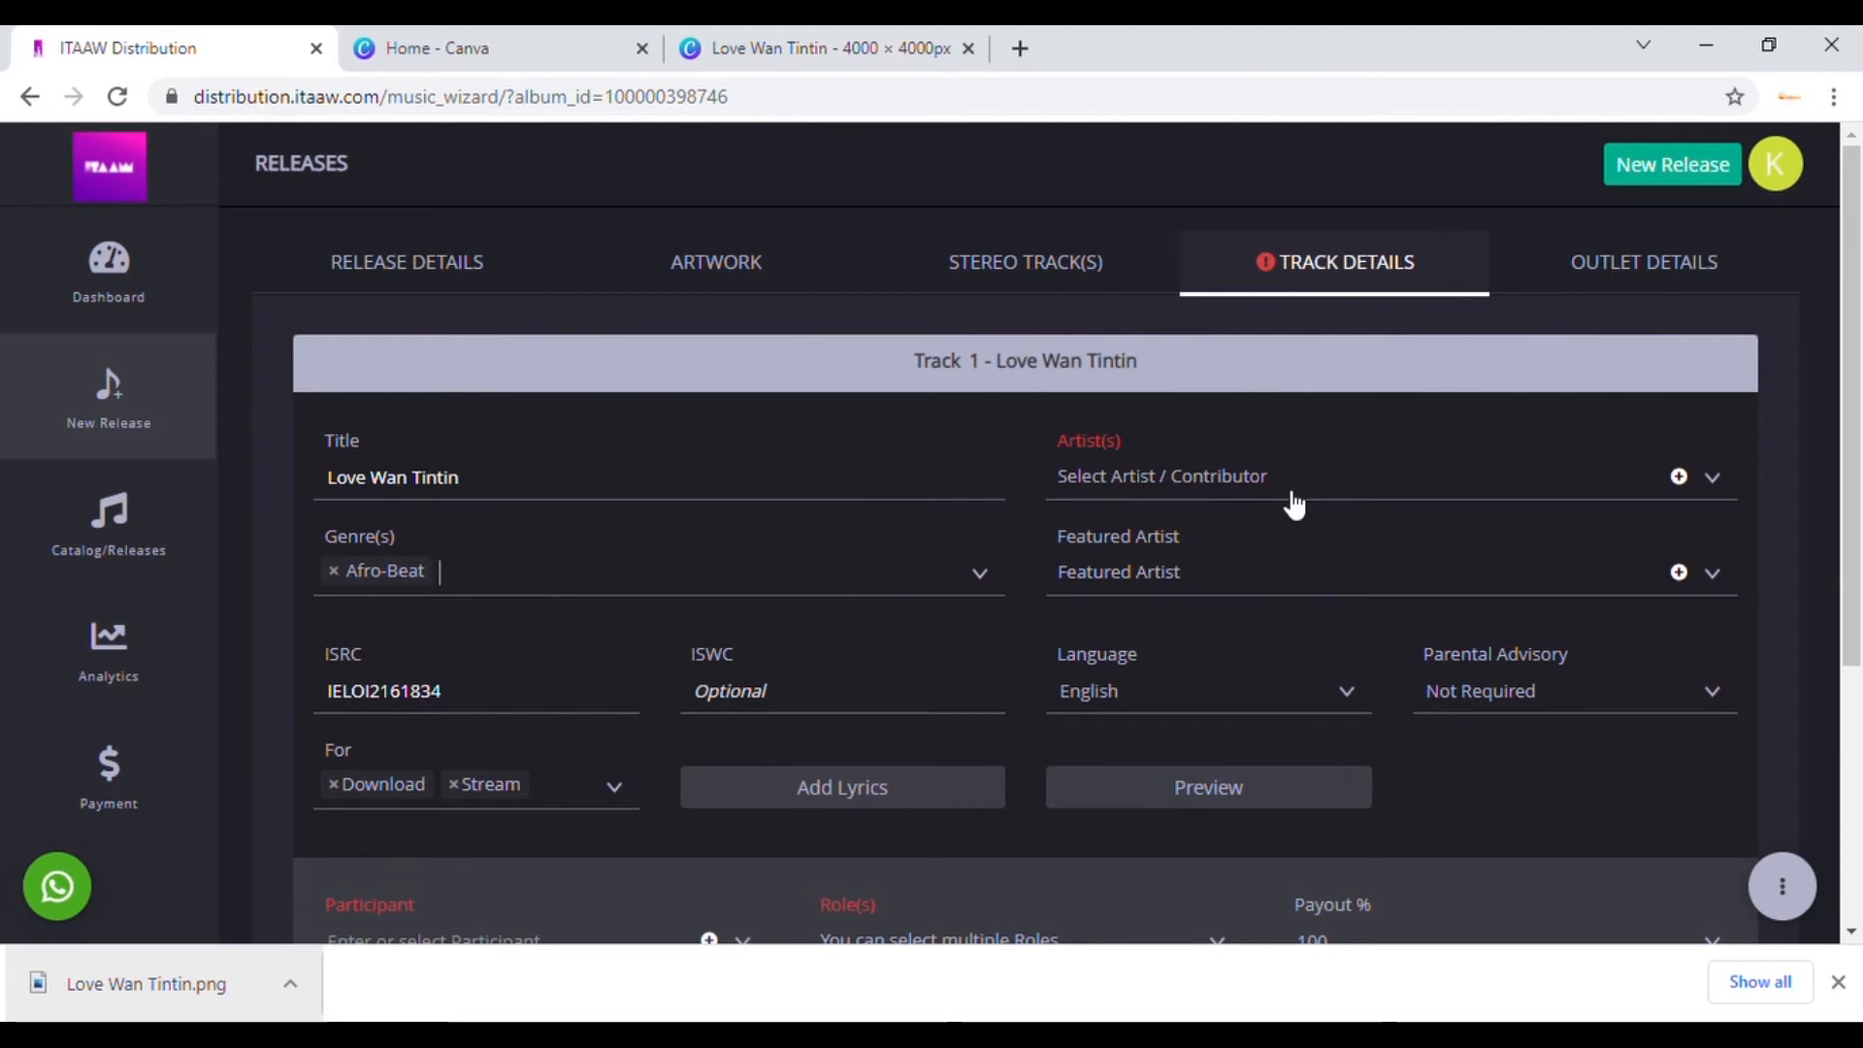
pyautogui.click(1443, 499)
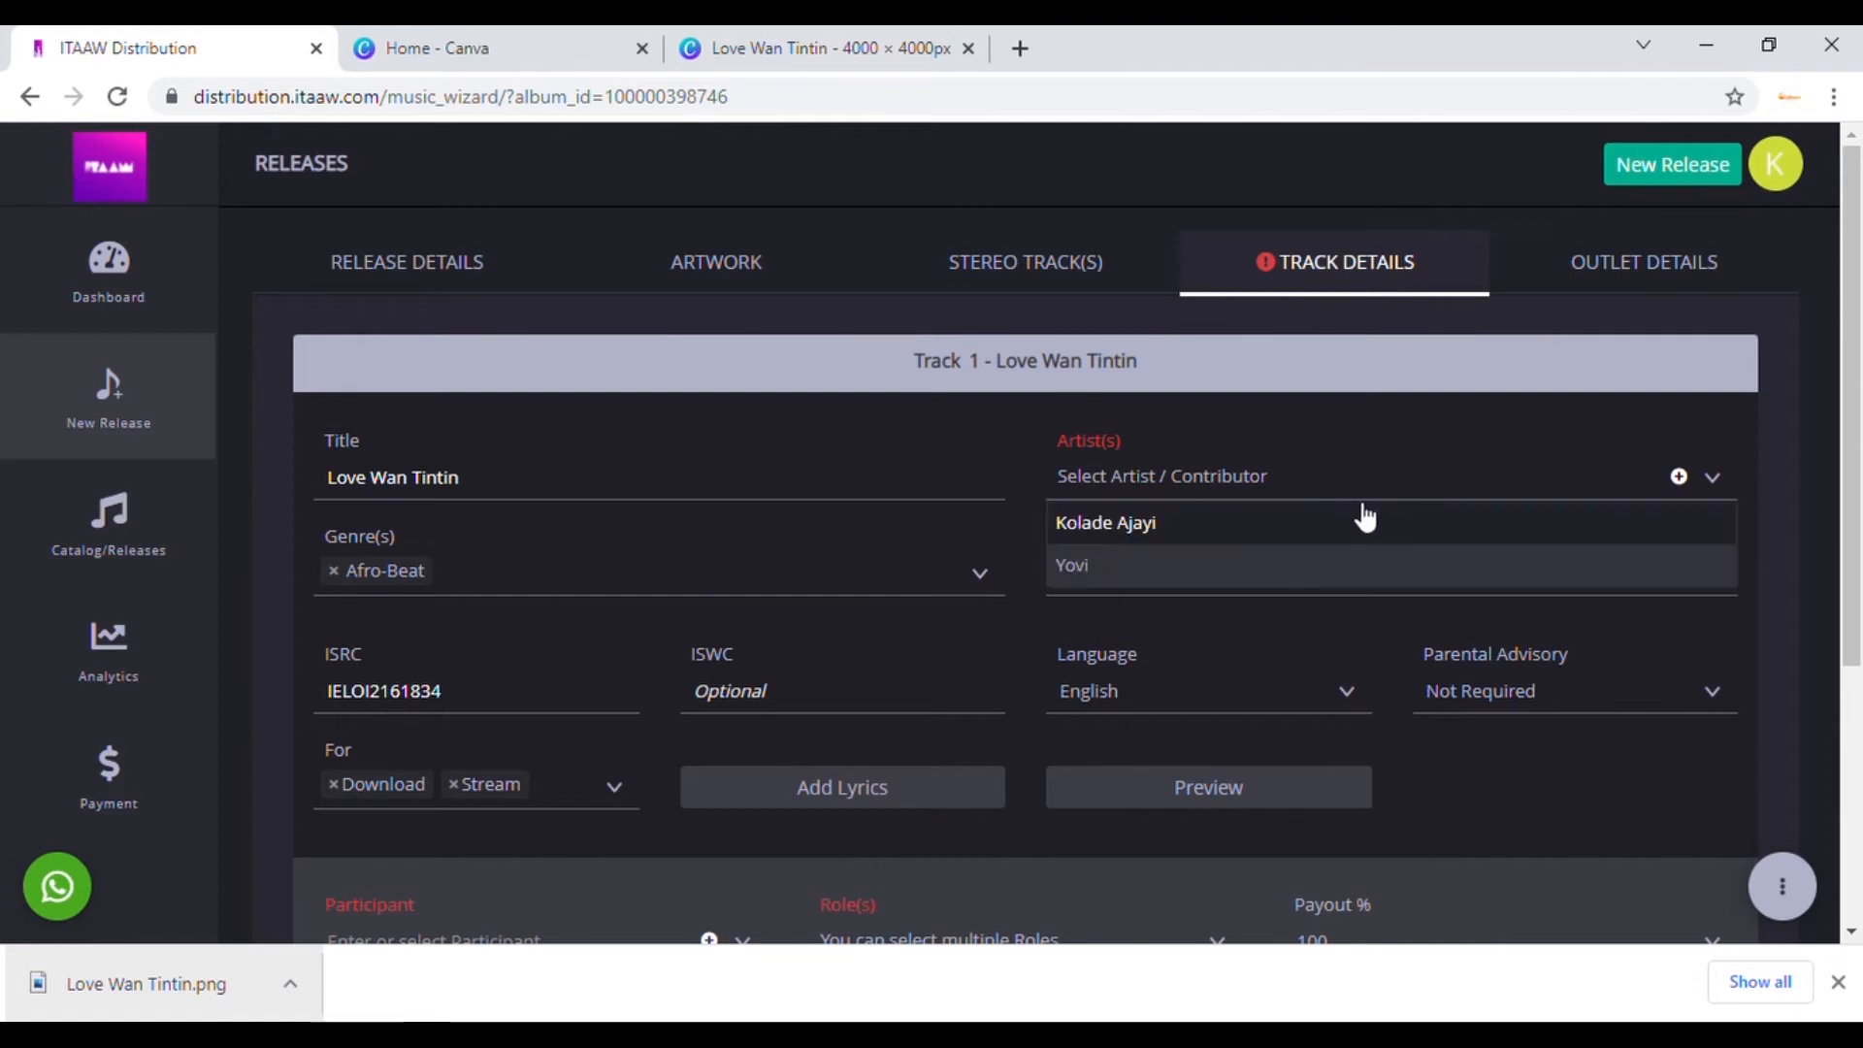
pyautogui.click(1179, 572)
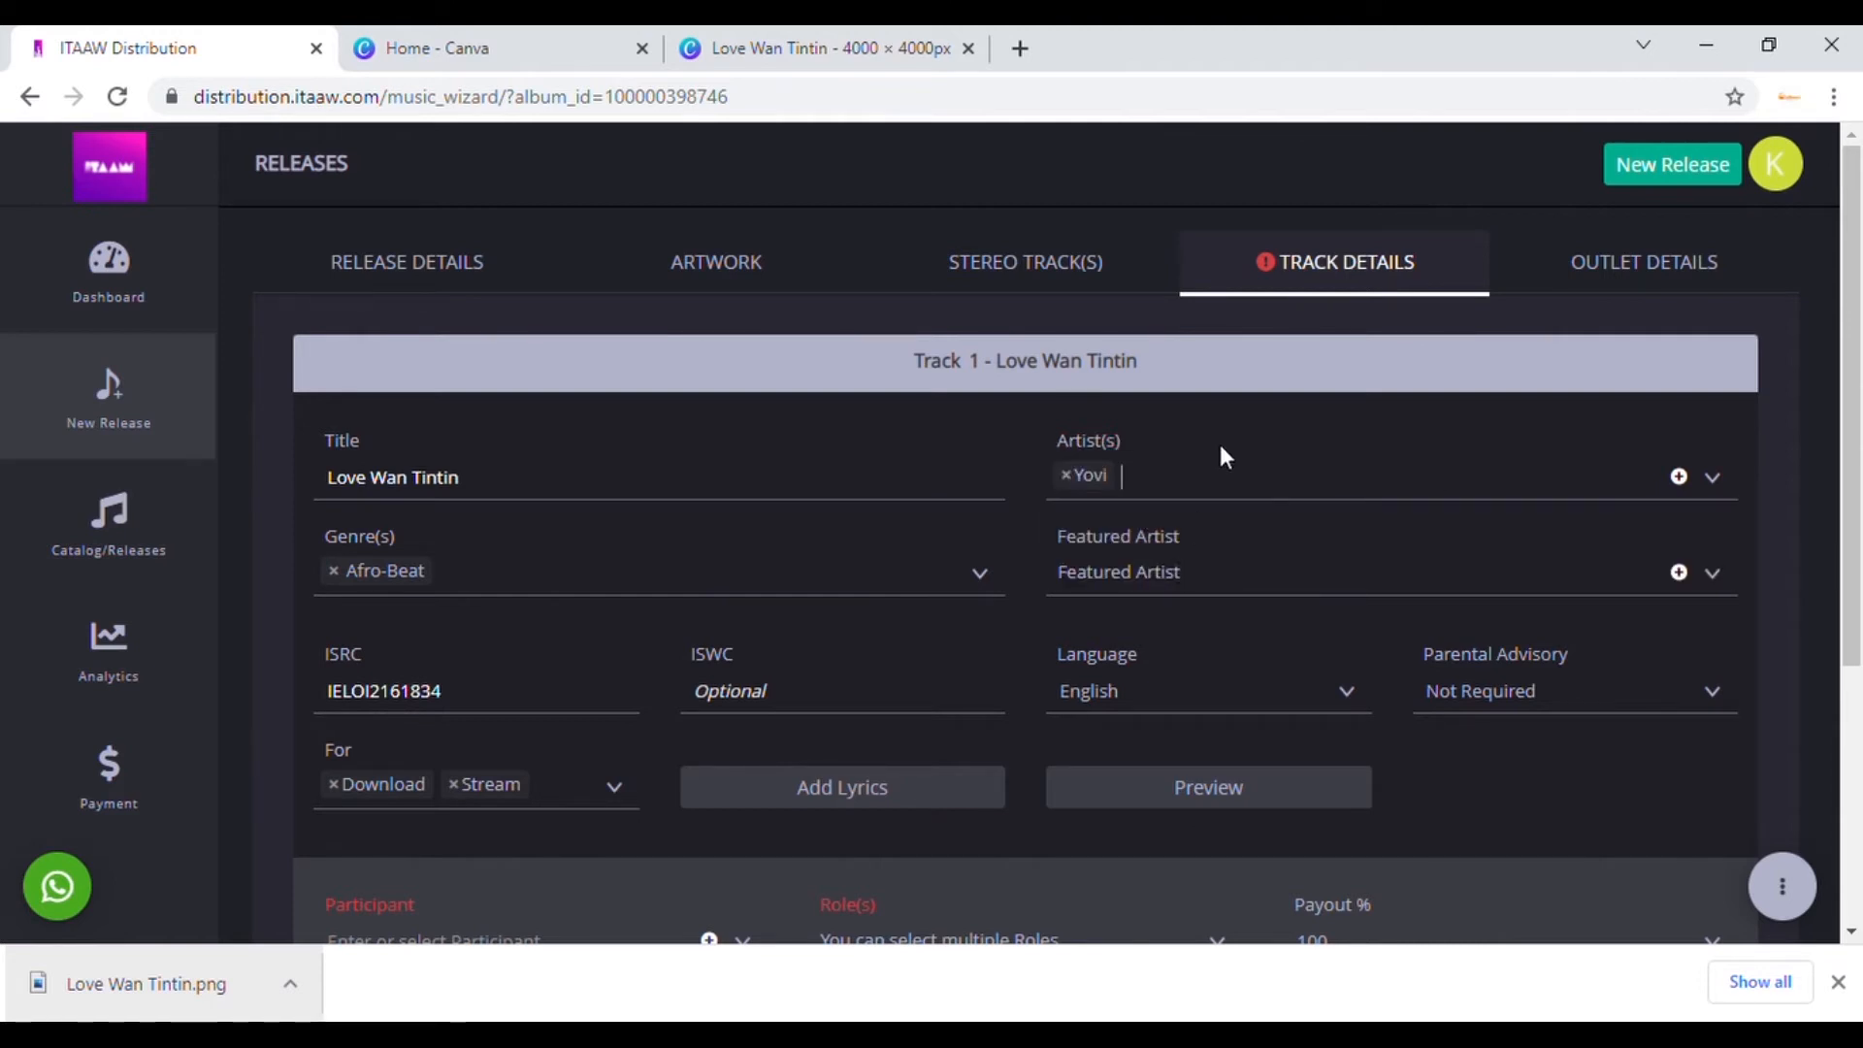
pyautogui.click(1684, 479)
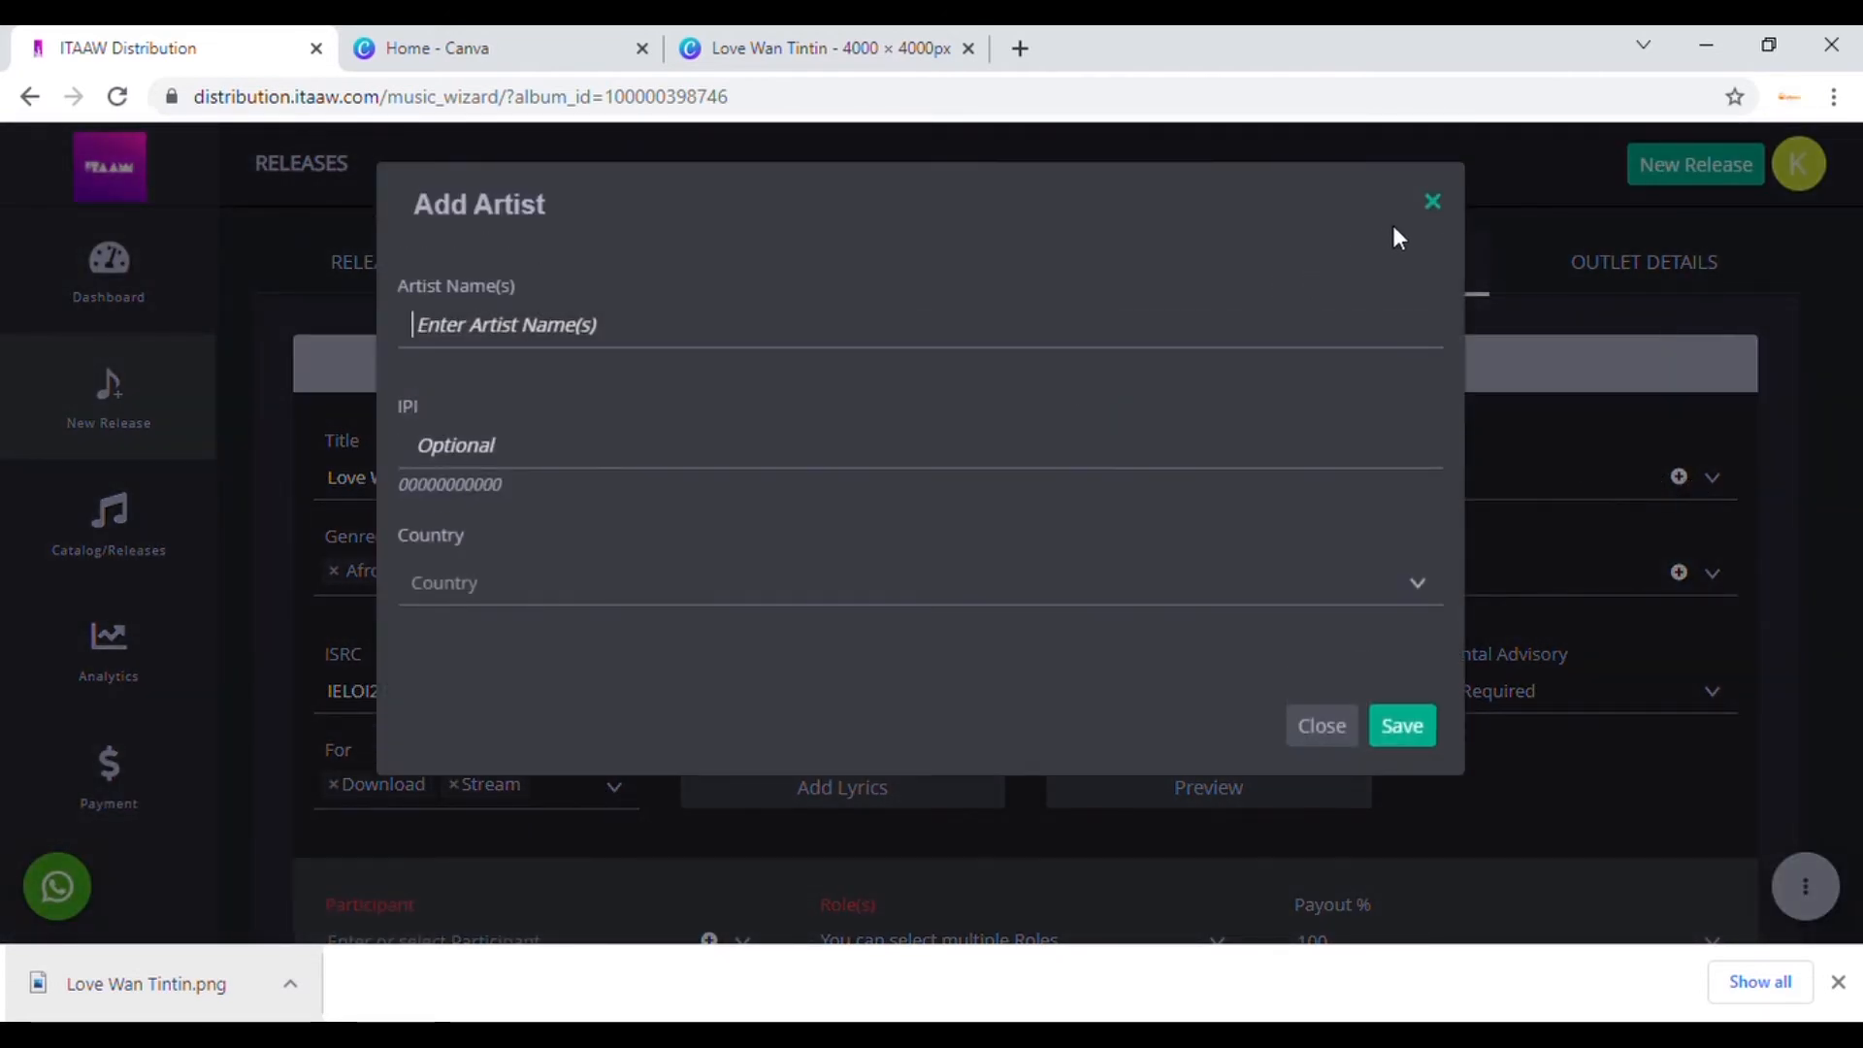
# Step: Close the Add Artist and Featured Artist forms without adding anyone, leaving featured artist empty
pyautogui.click(1435, 202)
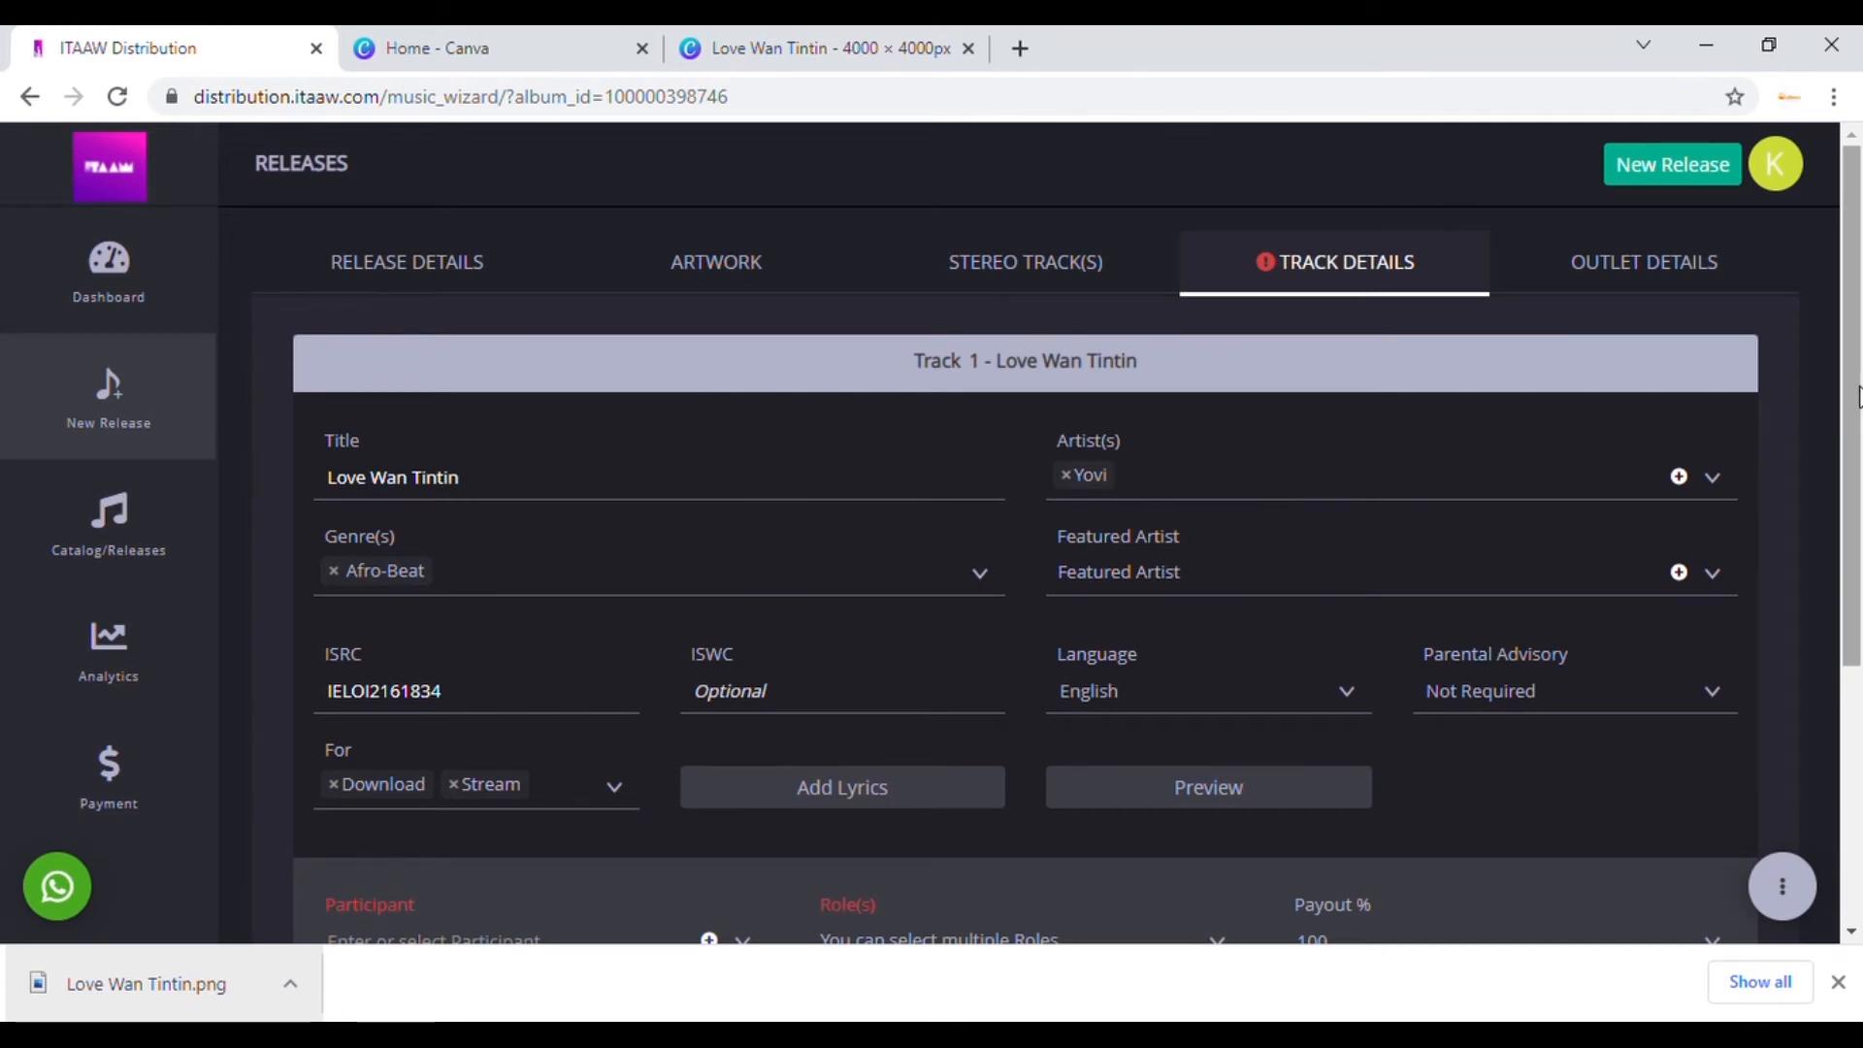
pyautogui.moveTo(1847, 406); pyautogui.dragTo(1842, 510)
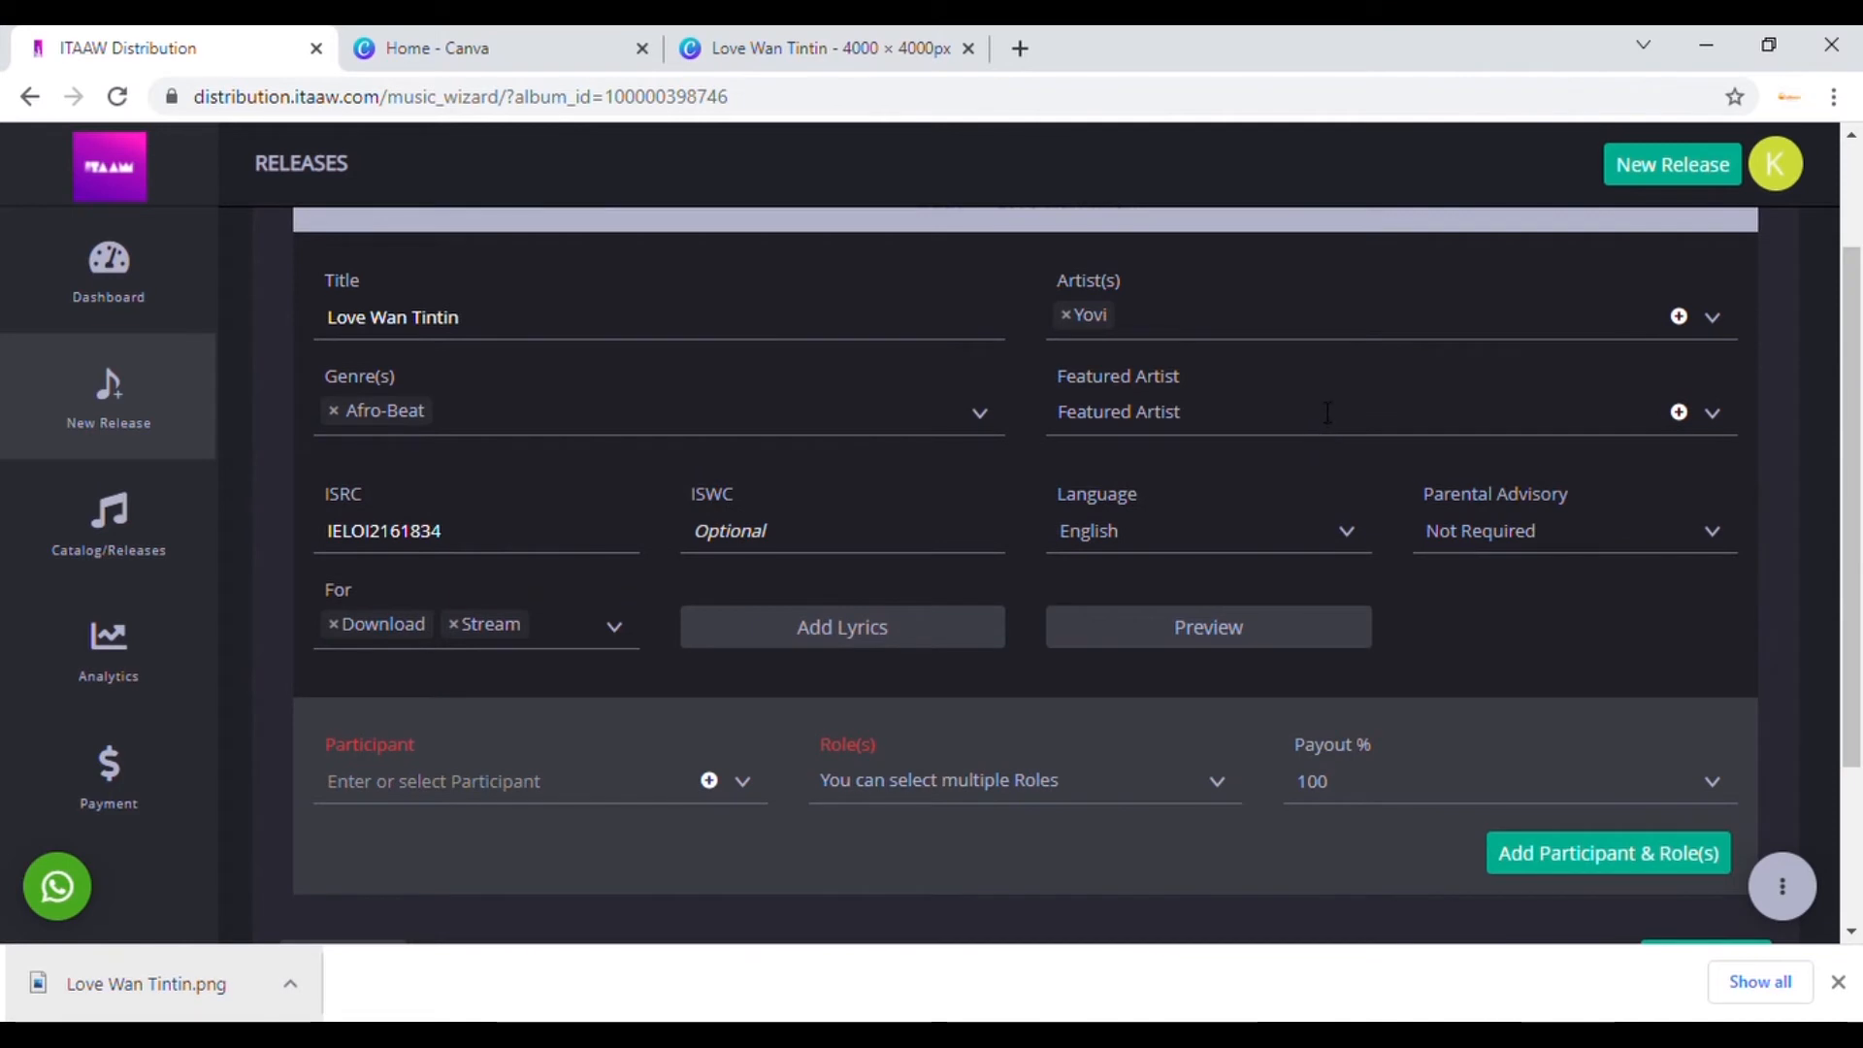
pyautogui.click(1273, 419)
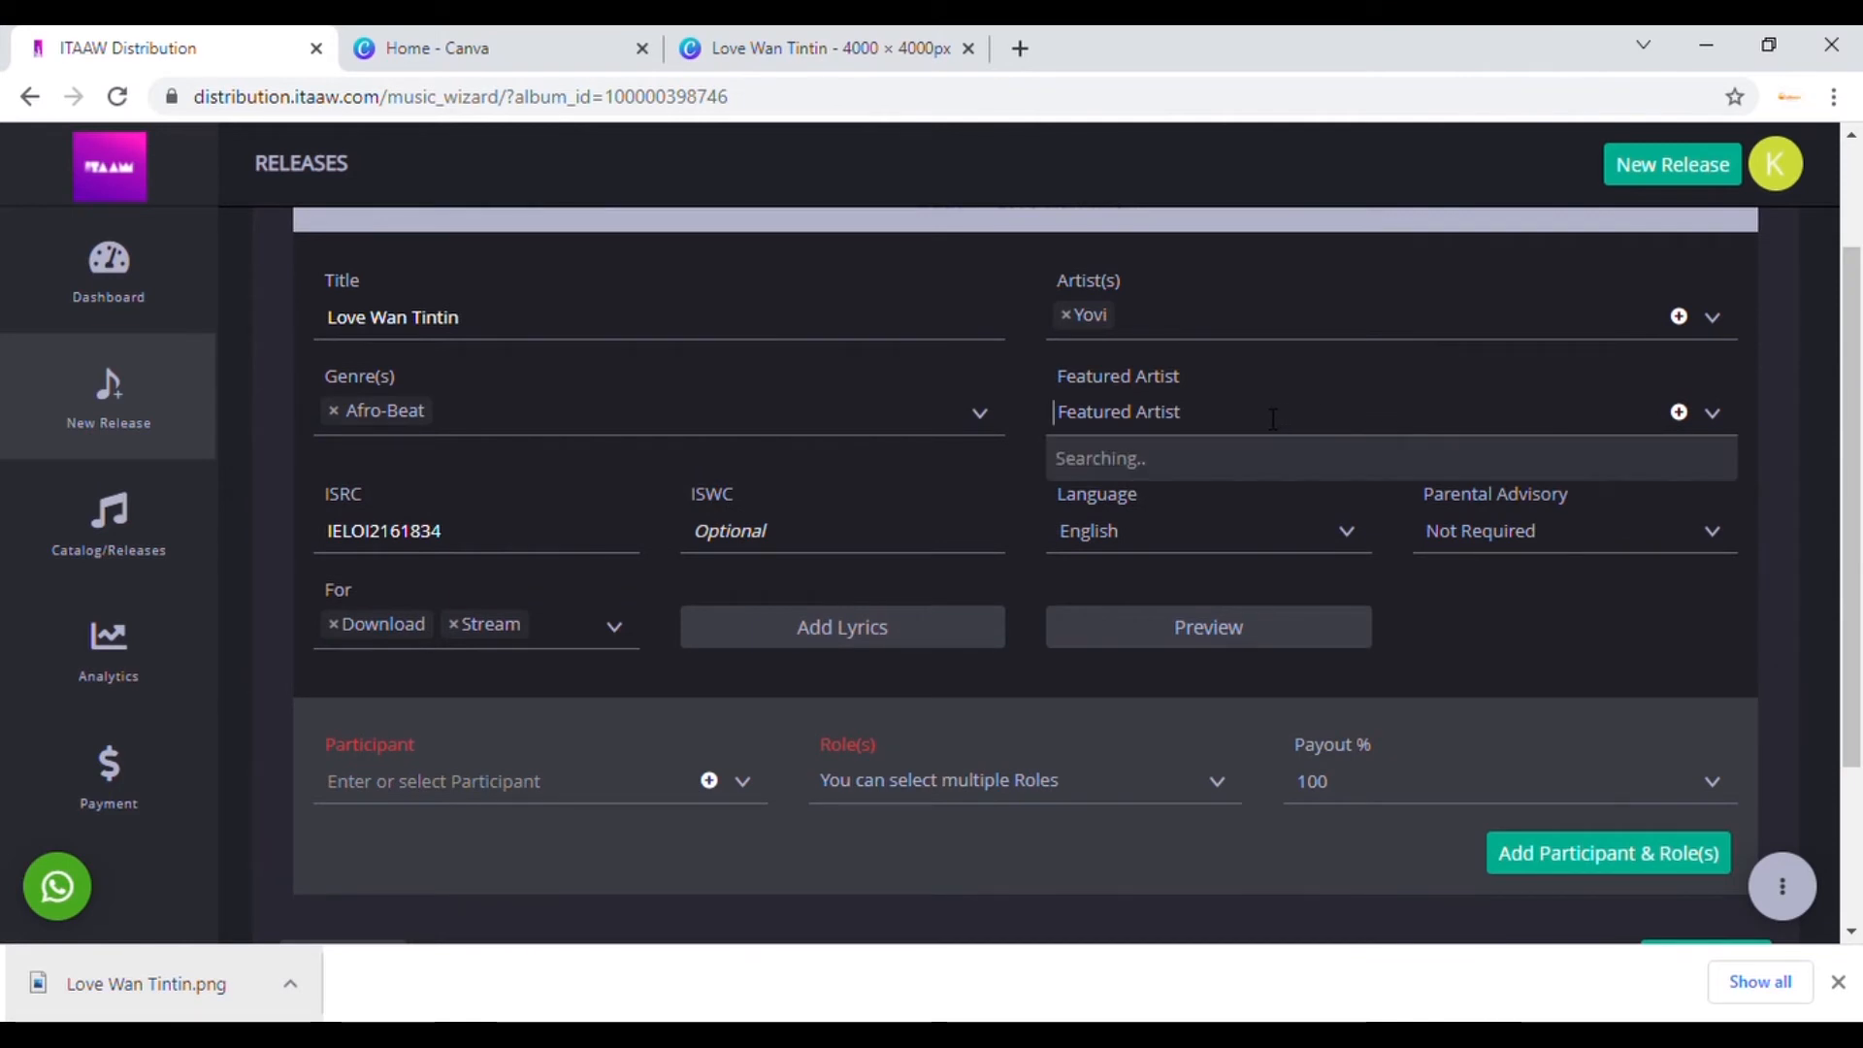
pyautogui.click(1464, 415)
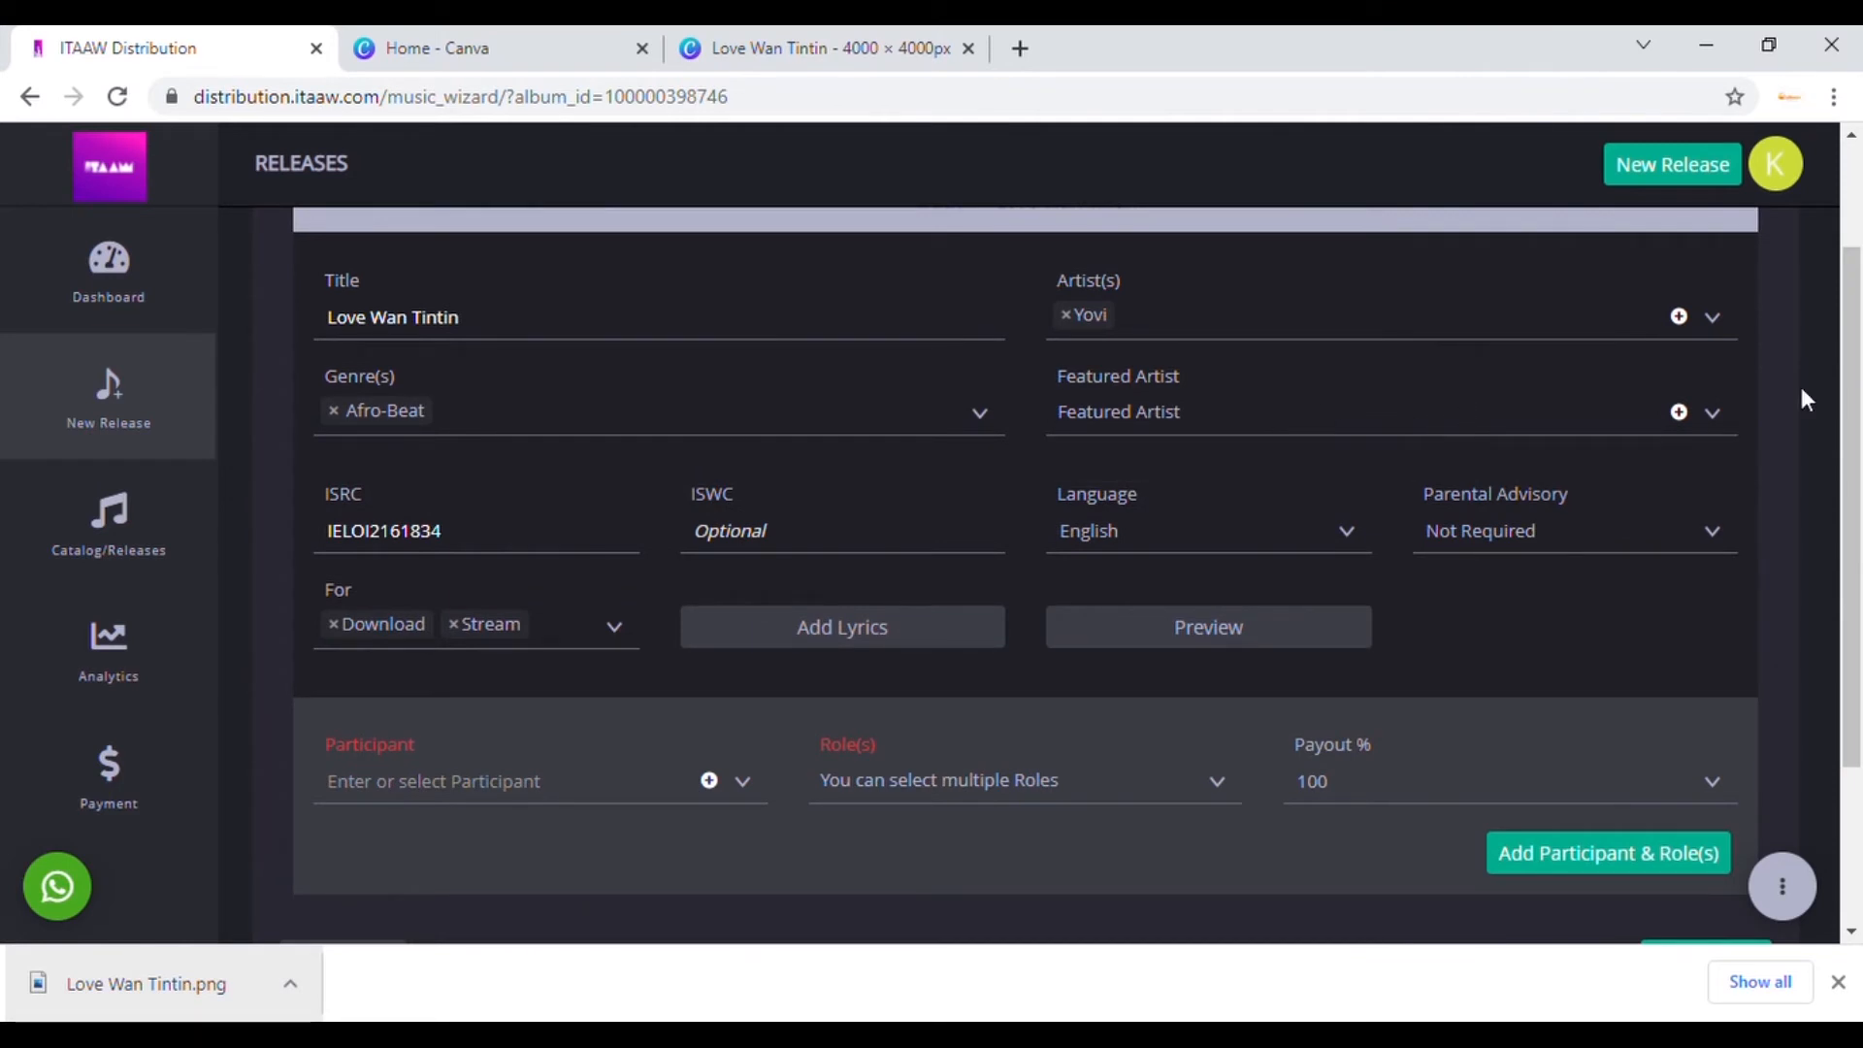
pyautogui.click(1681, 417)
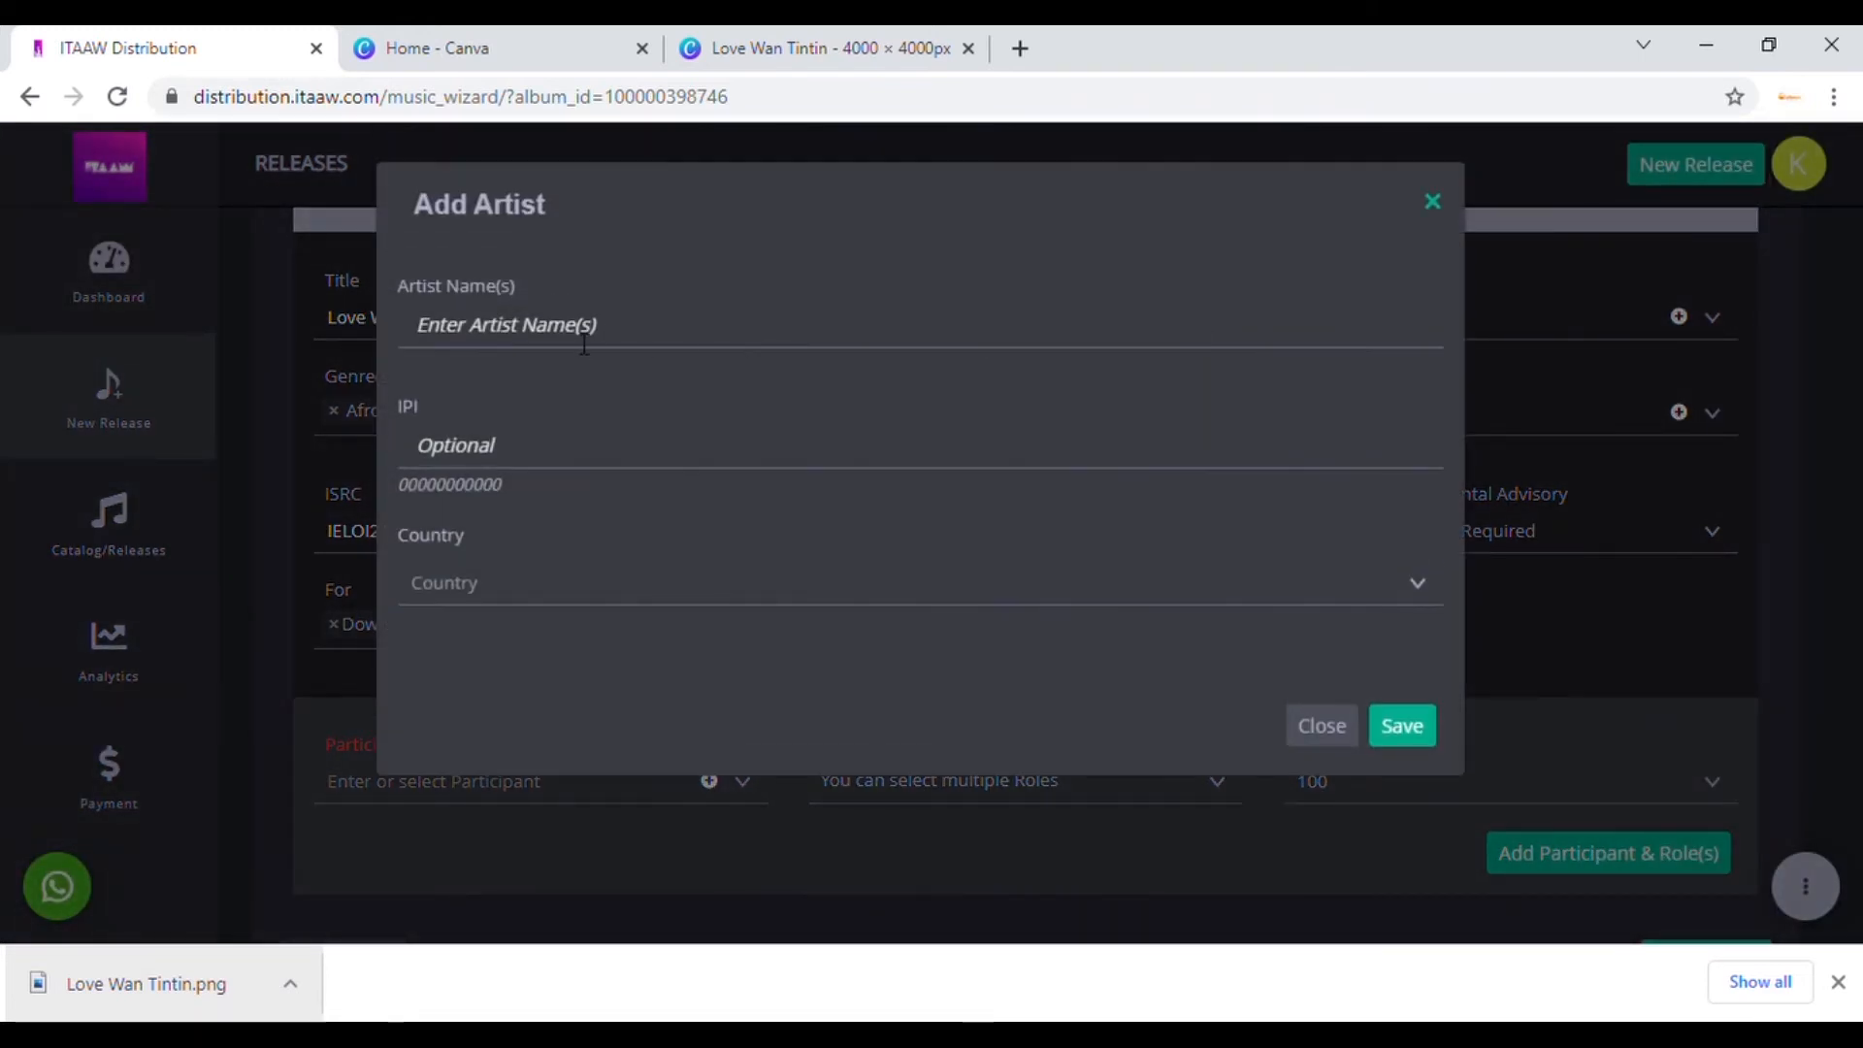
pyautogui.click(1434, 204)
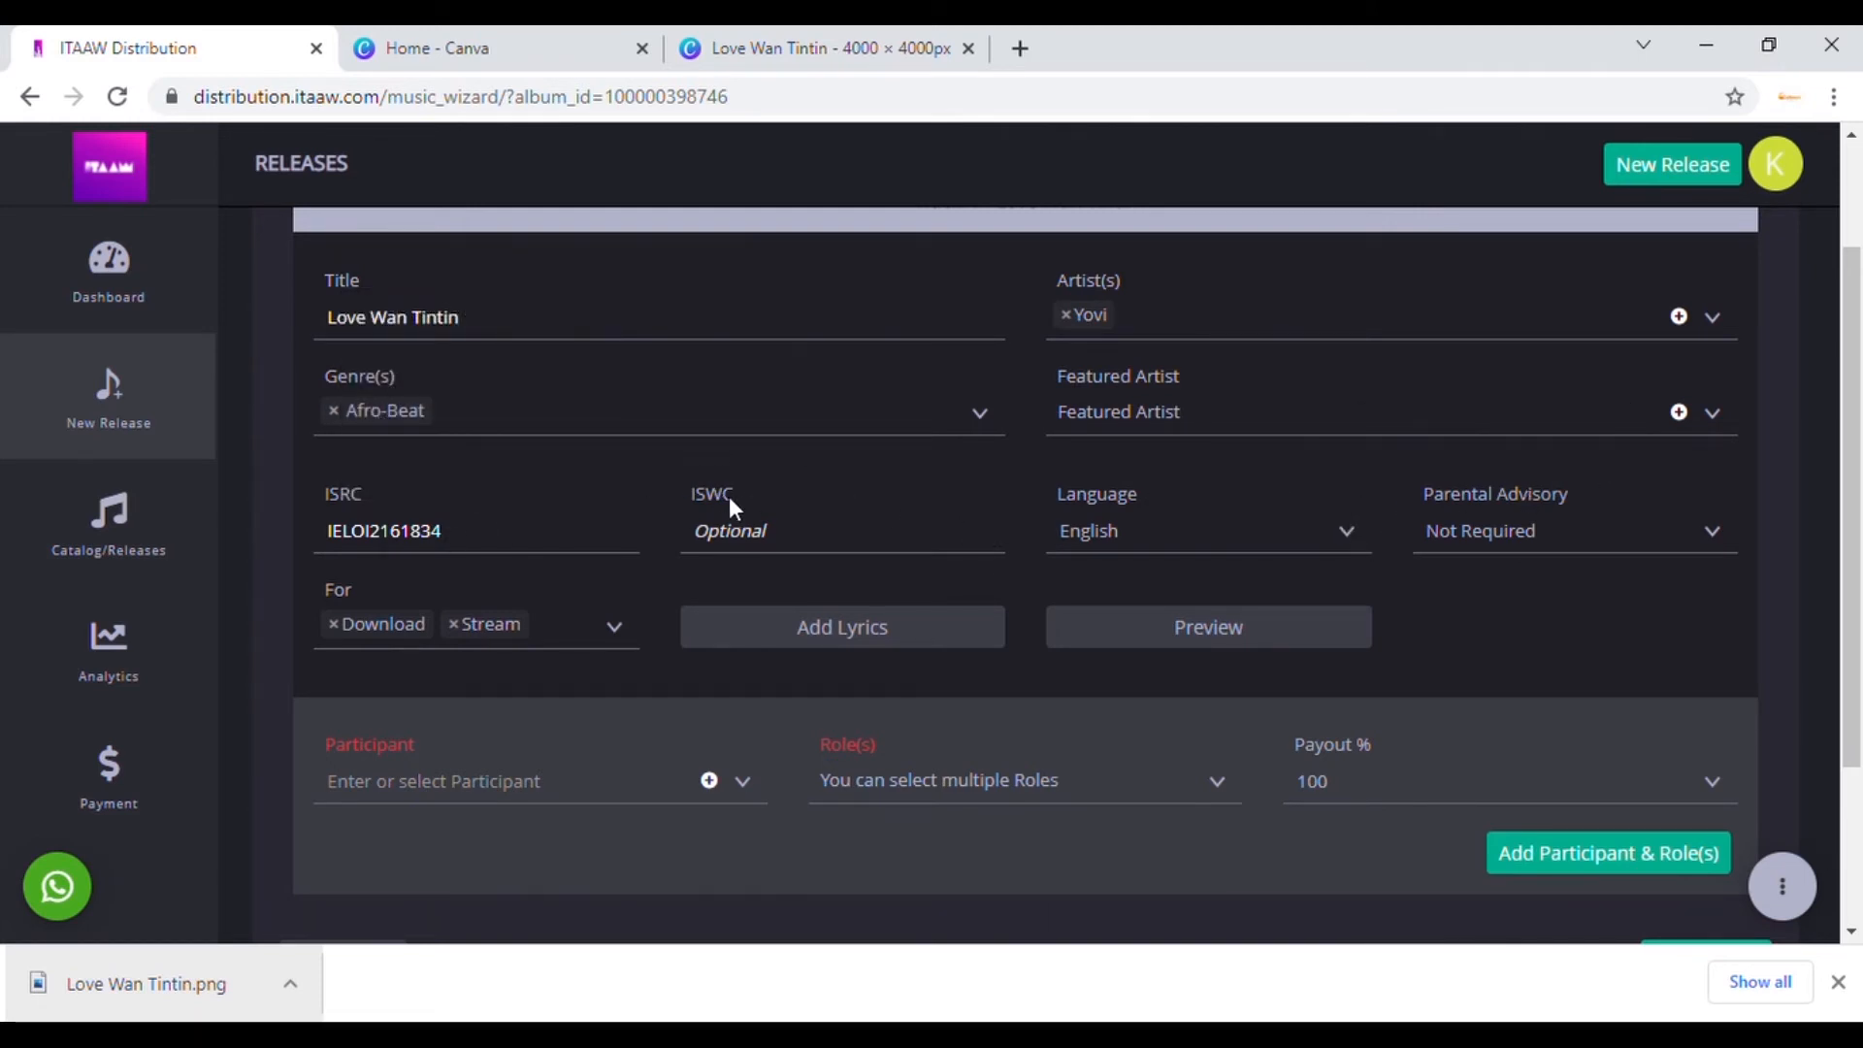
pyautogui.moveTo(489, 532)
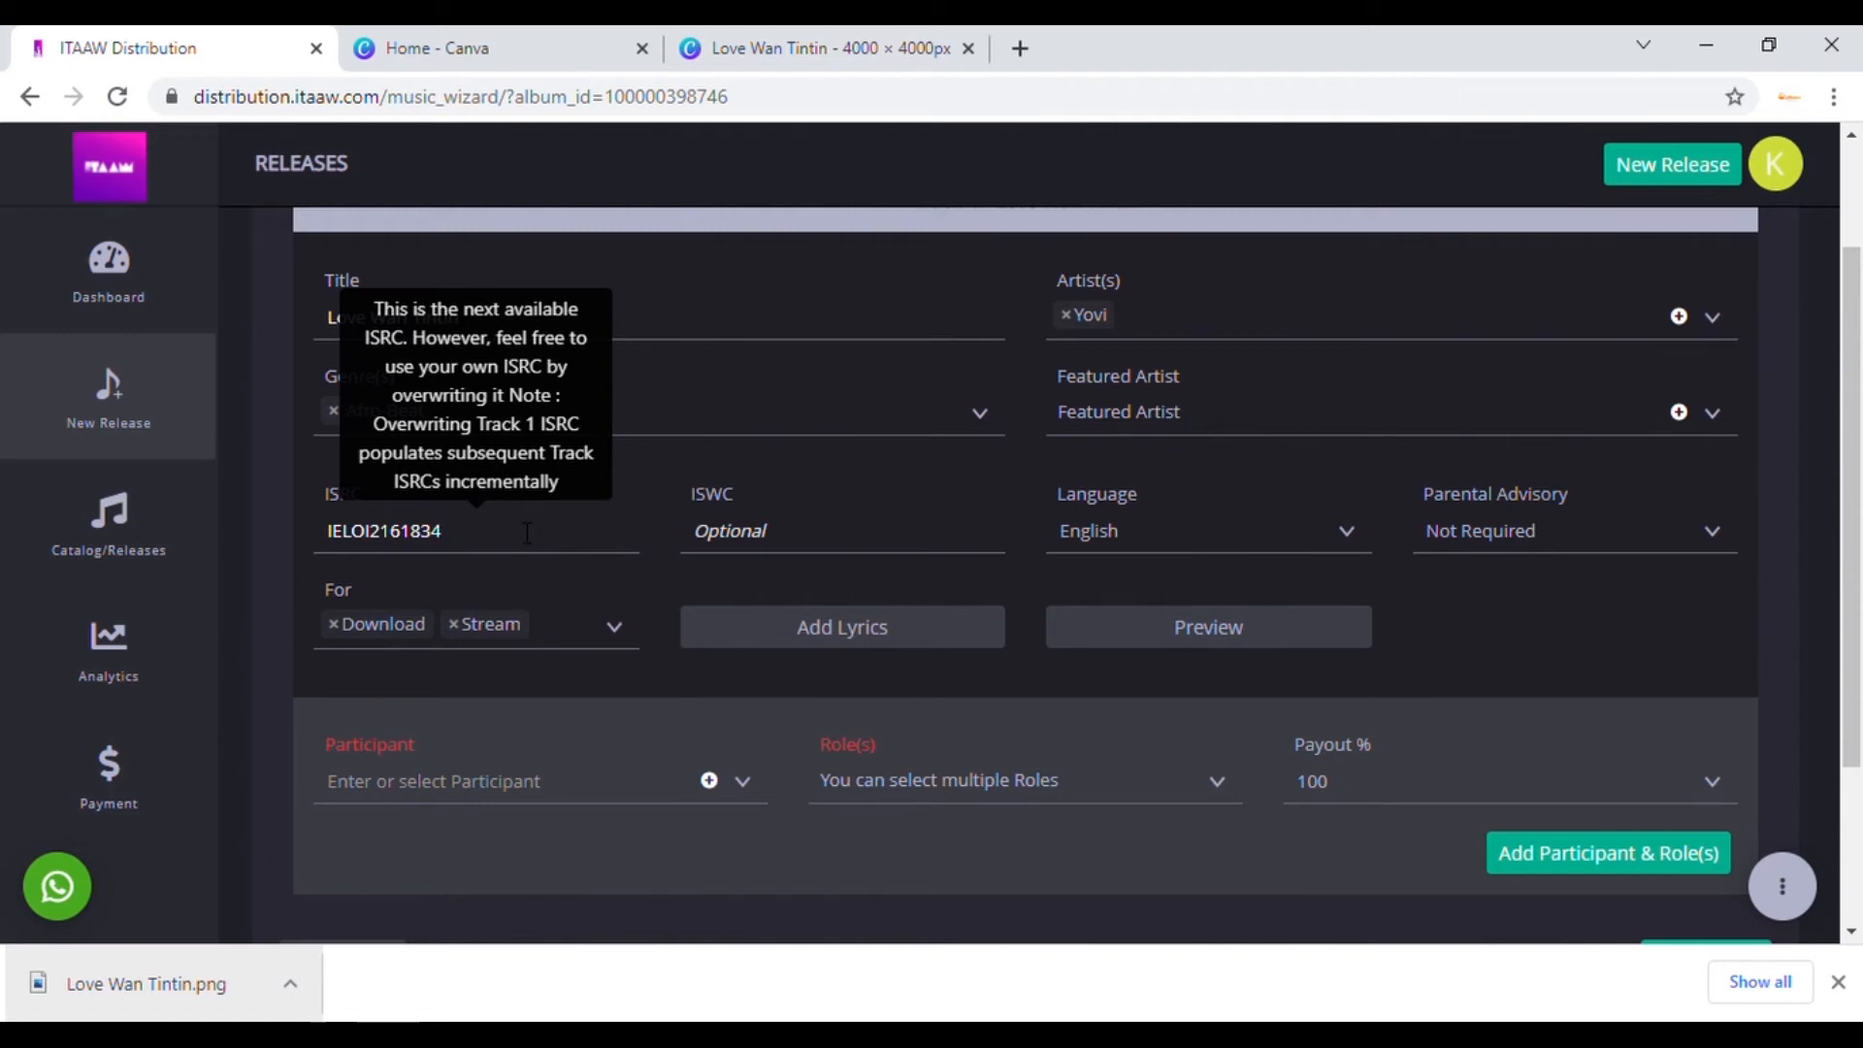
pyautogui.click(817, 539)
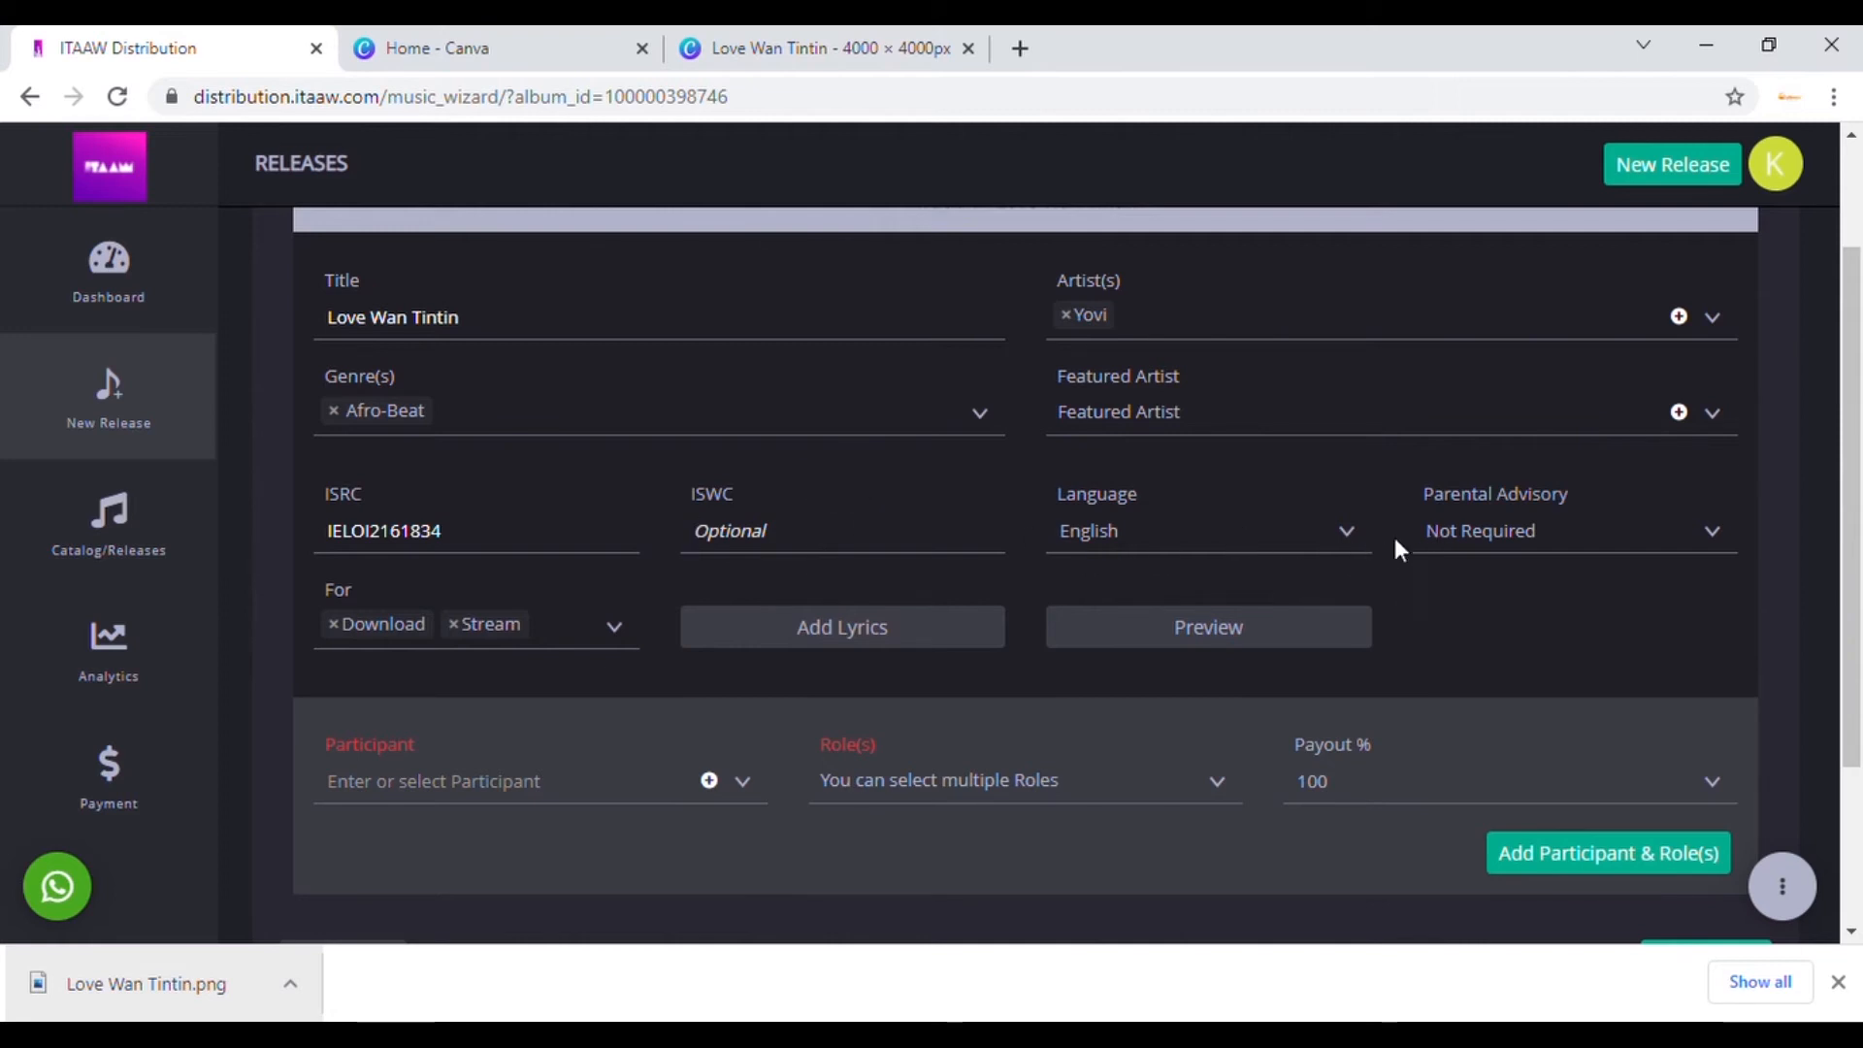
# Step: Keep English as the track language and set the parental advisory to Explicit
pyautogui.click(1355, 546)
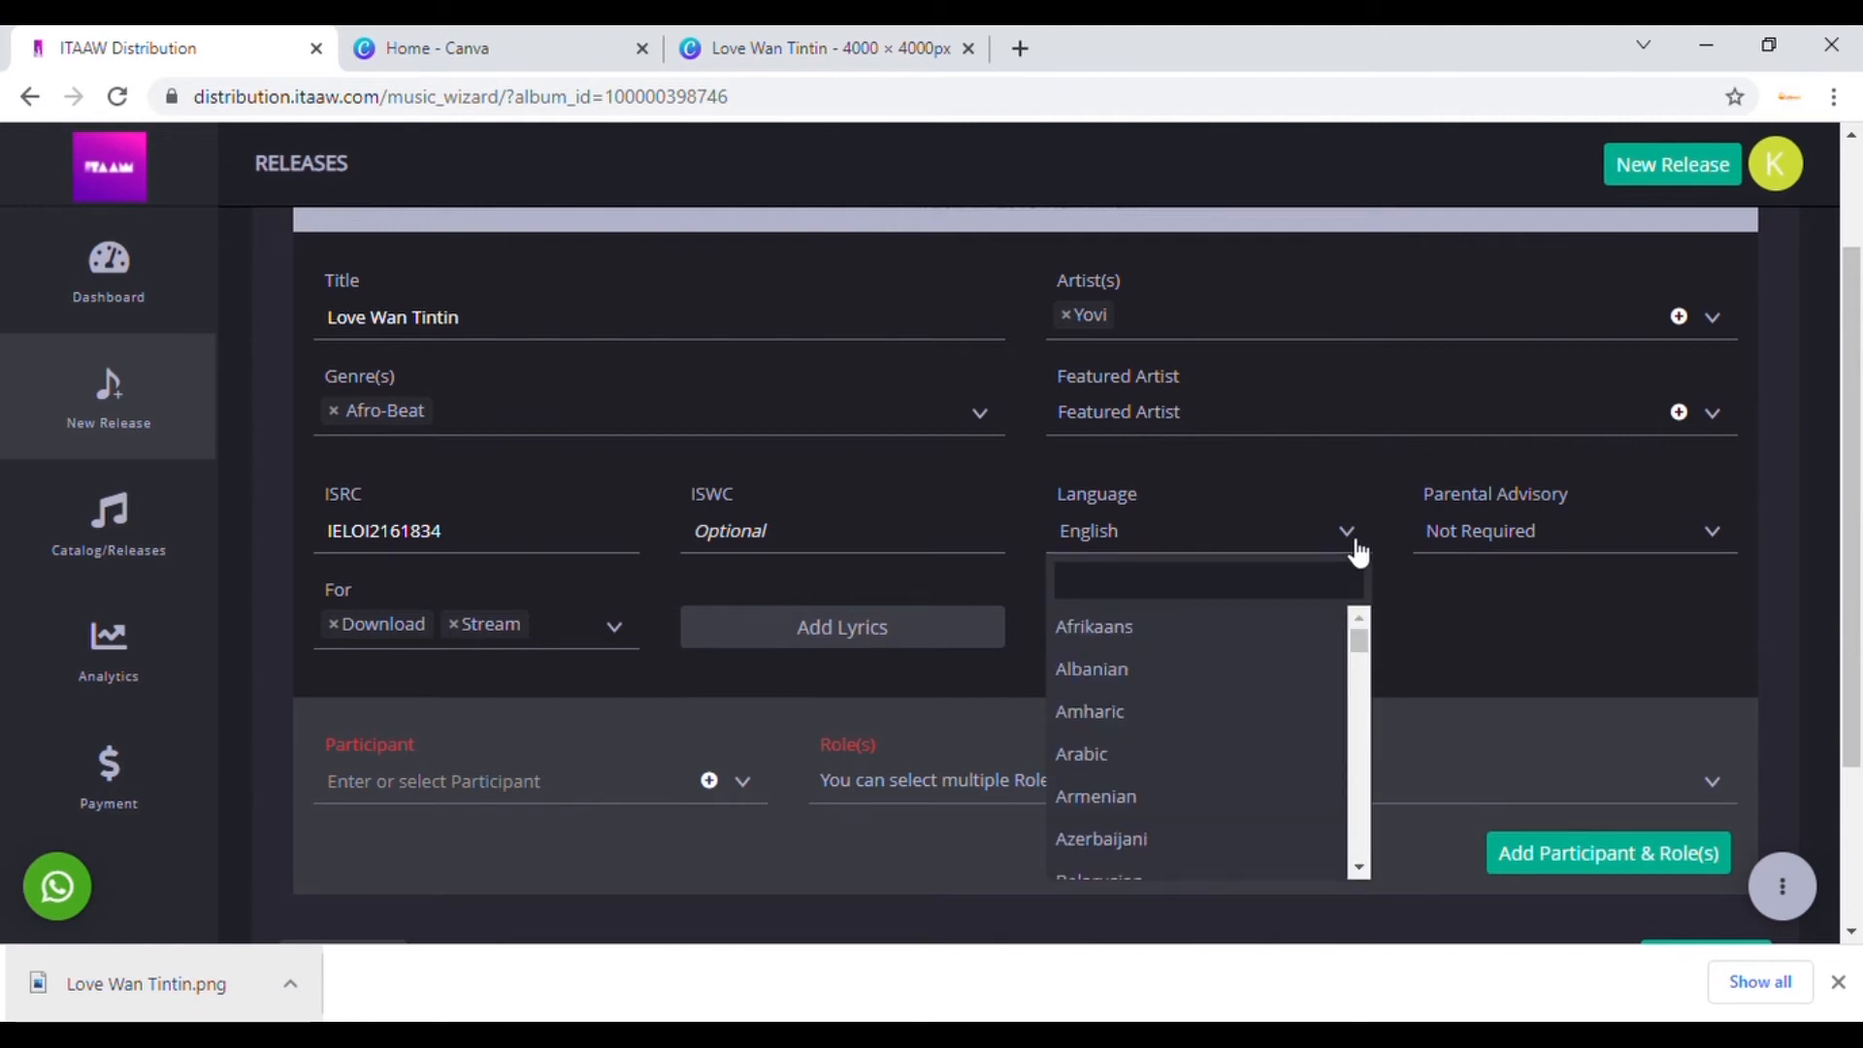
pyautogui.click(1355, 548)
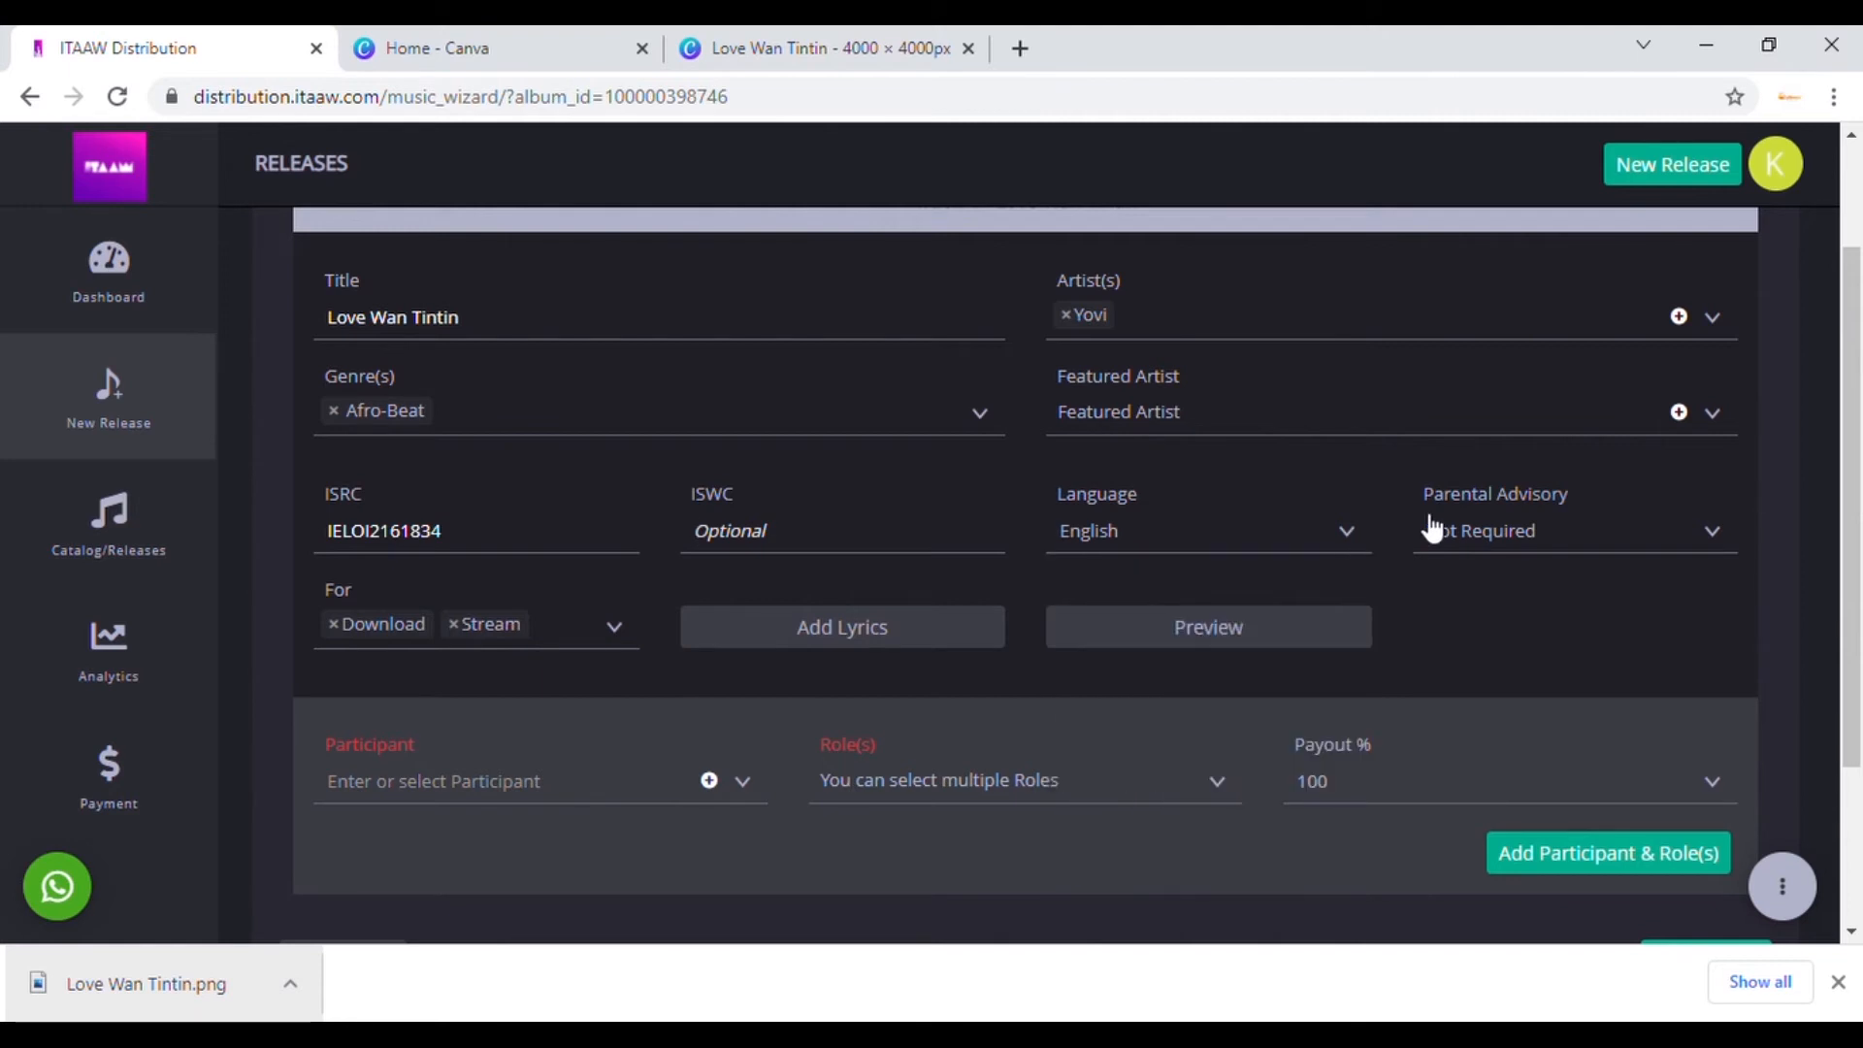
pyautogui.click(1724, 545)
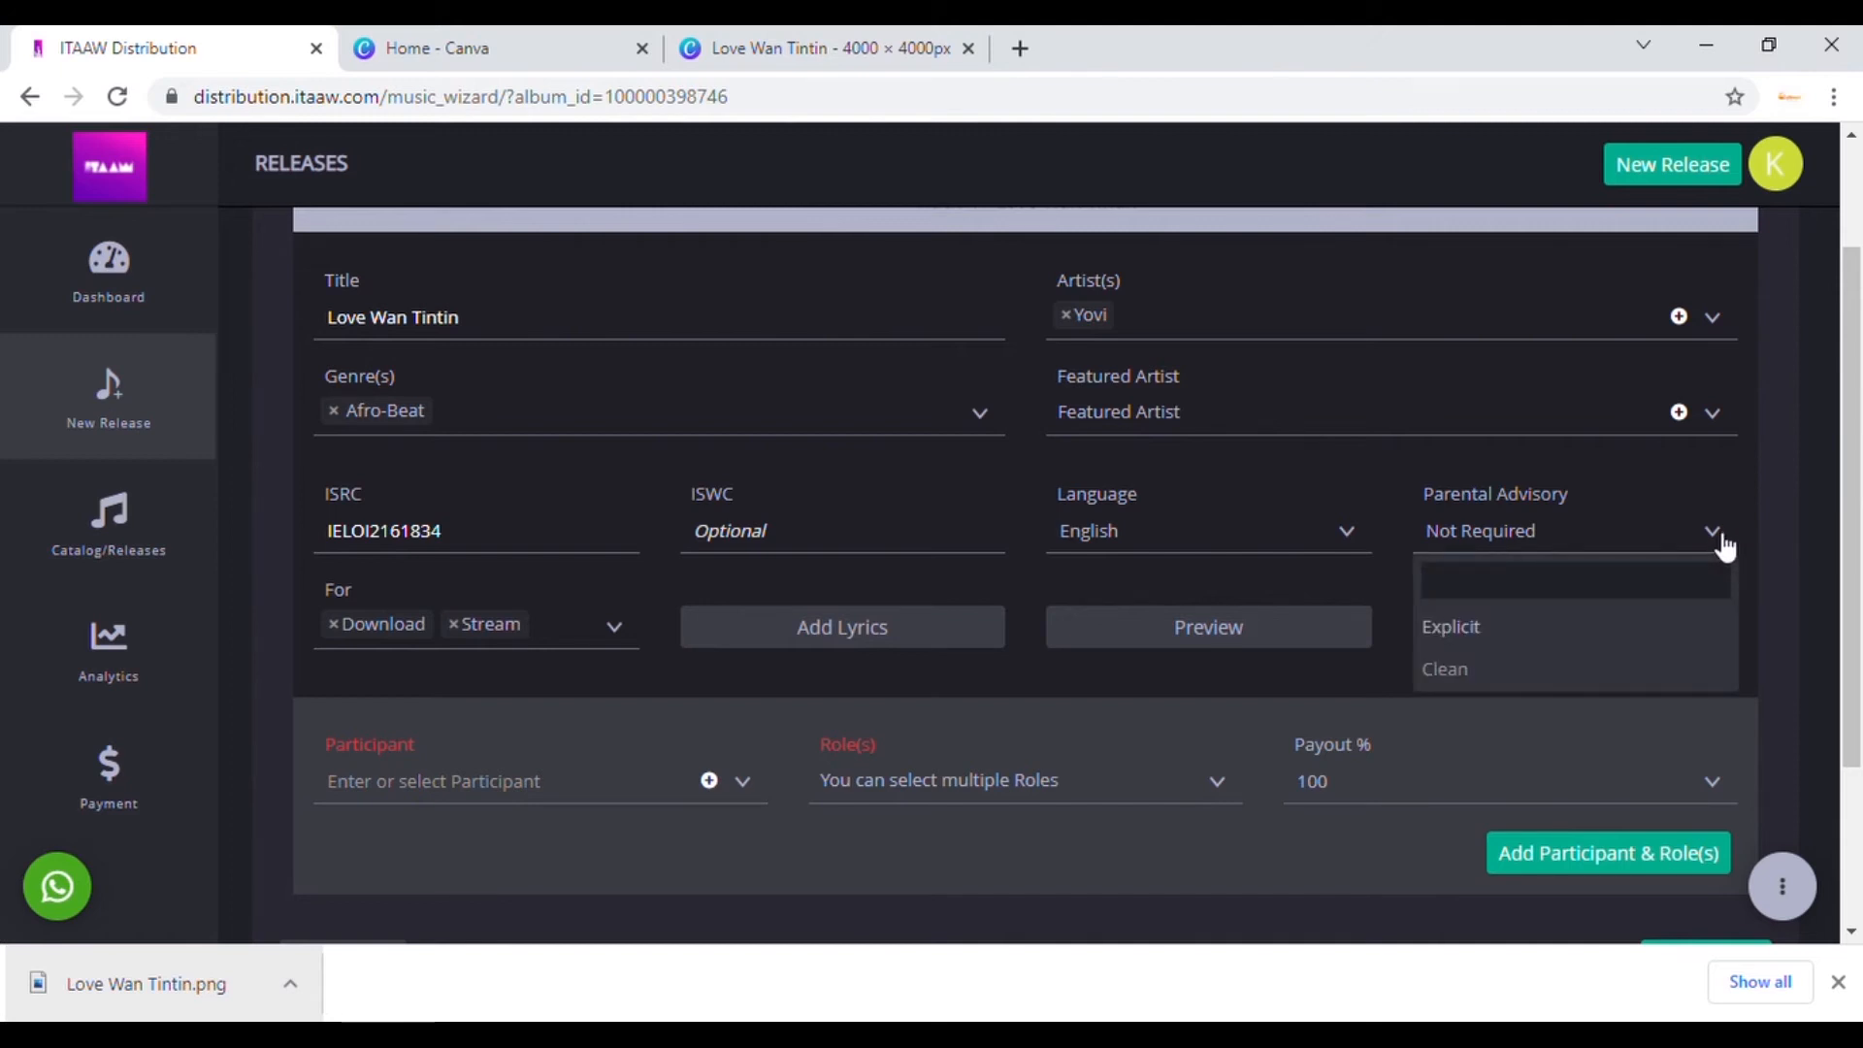
pyautogui.click(1724, 546)
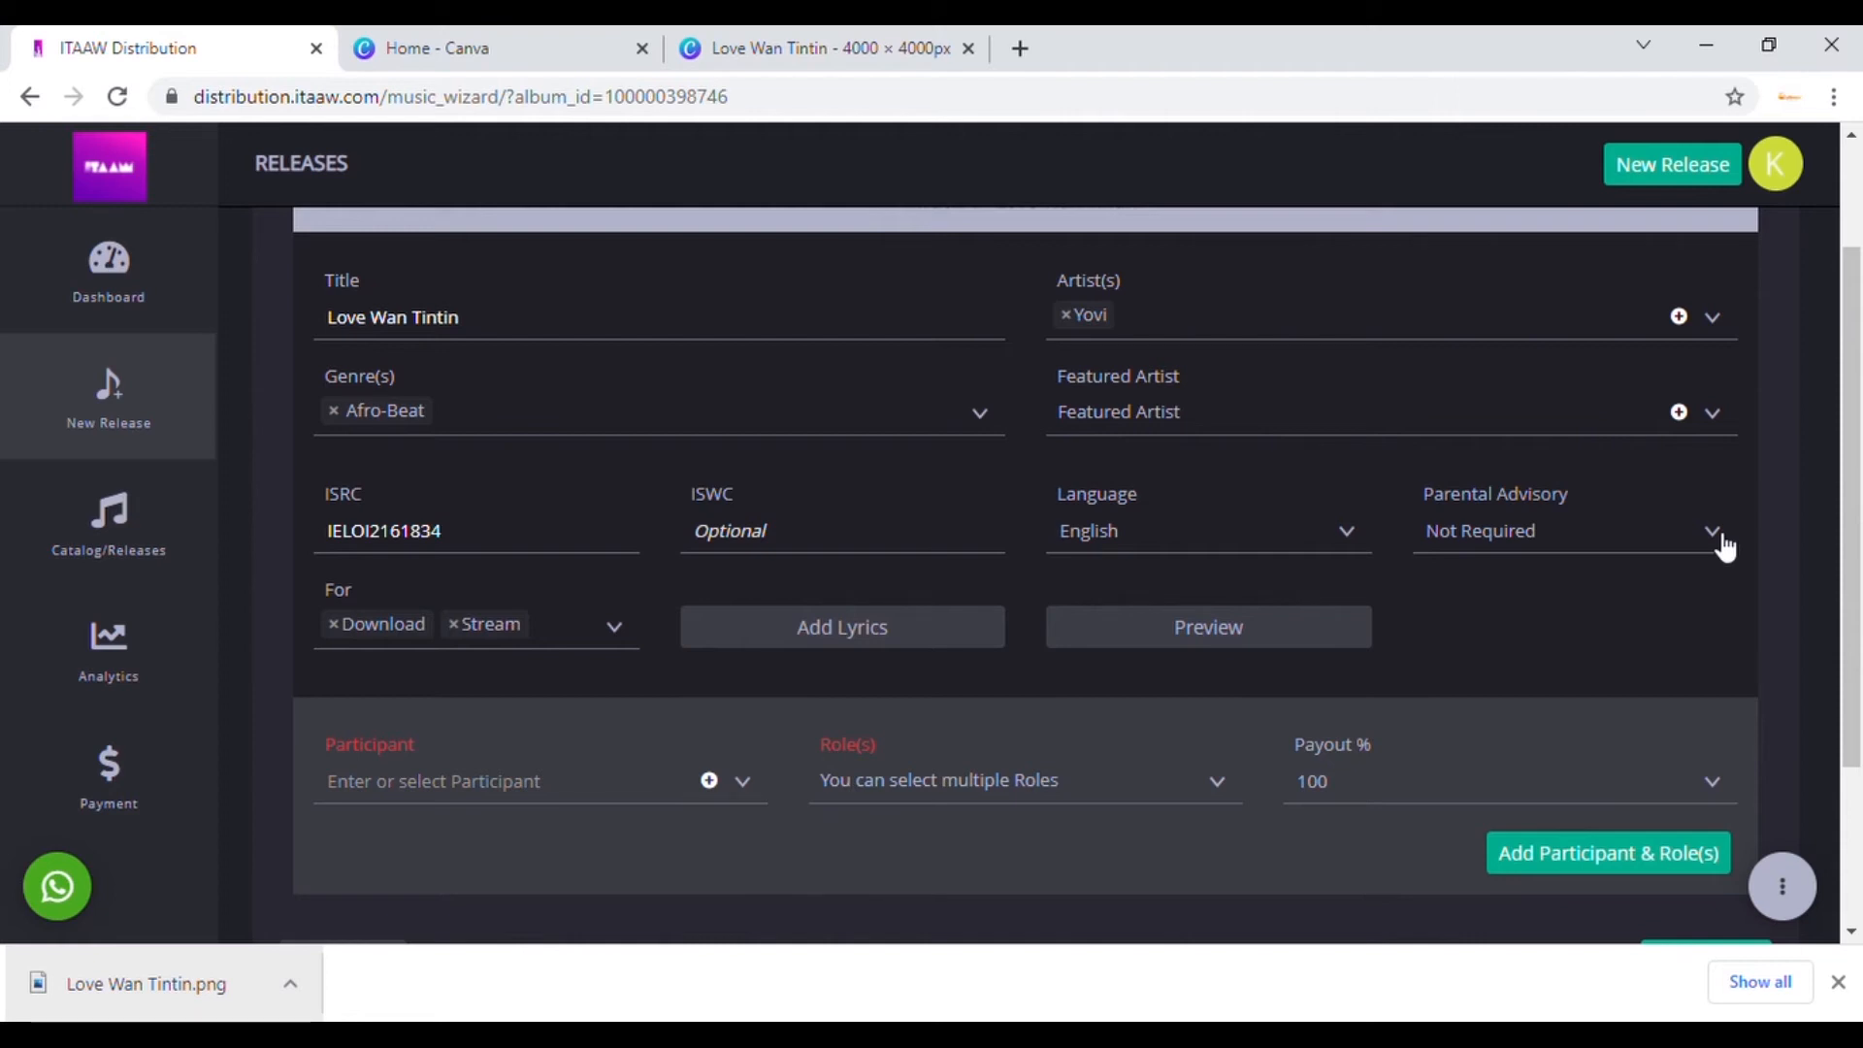
pyautogui.click(1721, 545)
pyautogui.click(1518, 632)
pyautogui.click(1721, 545)
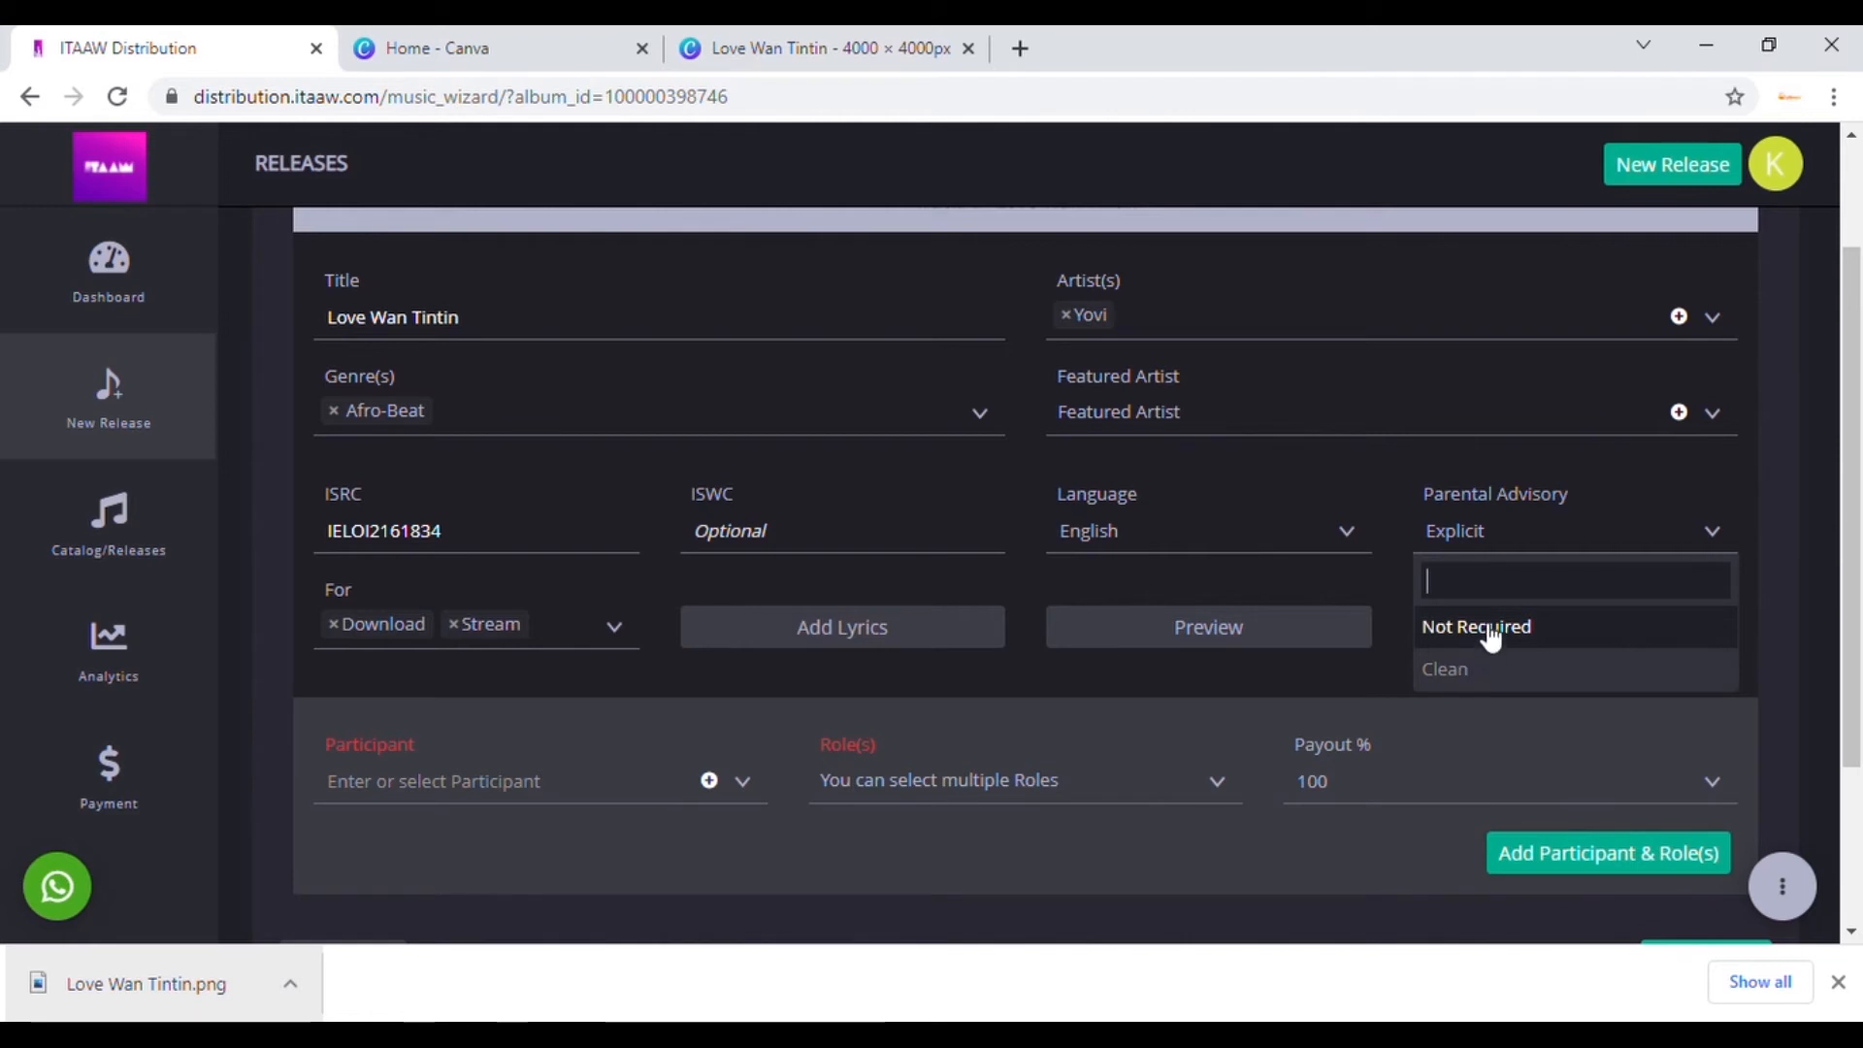
pyautogui.click(1705, 480)
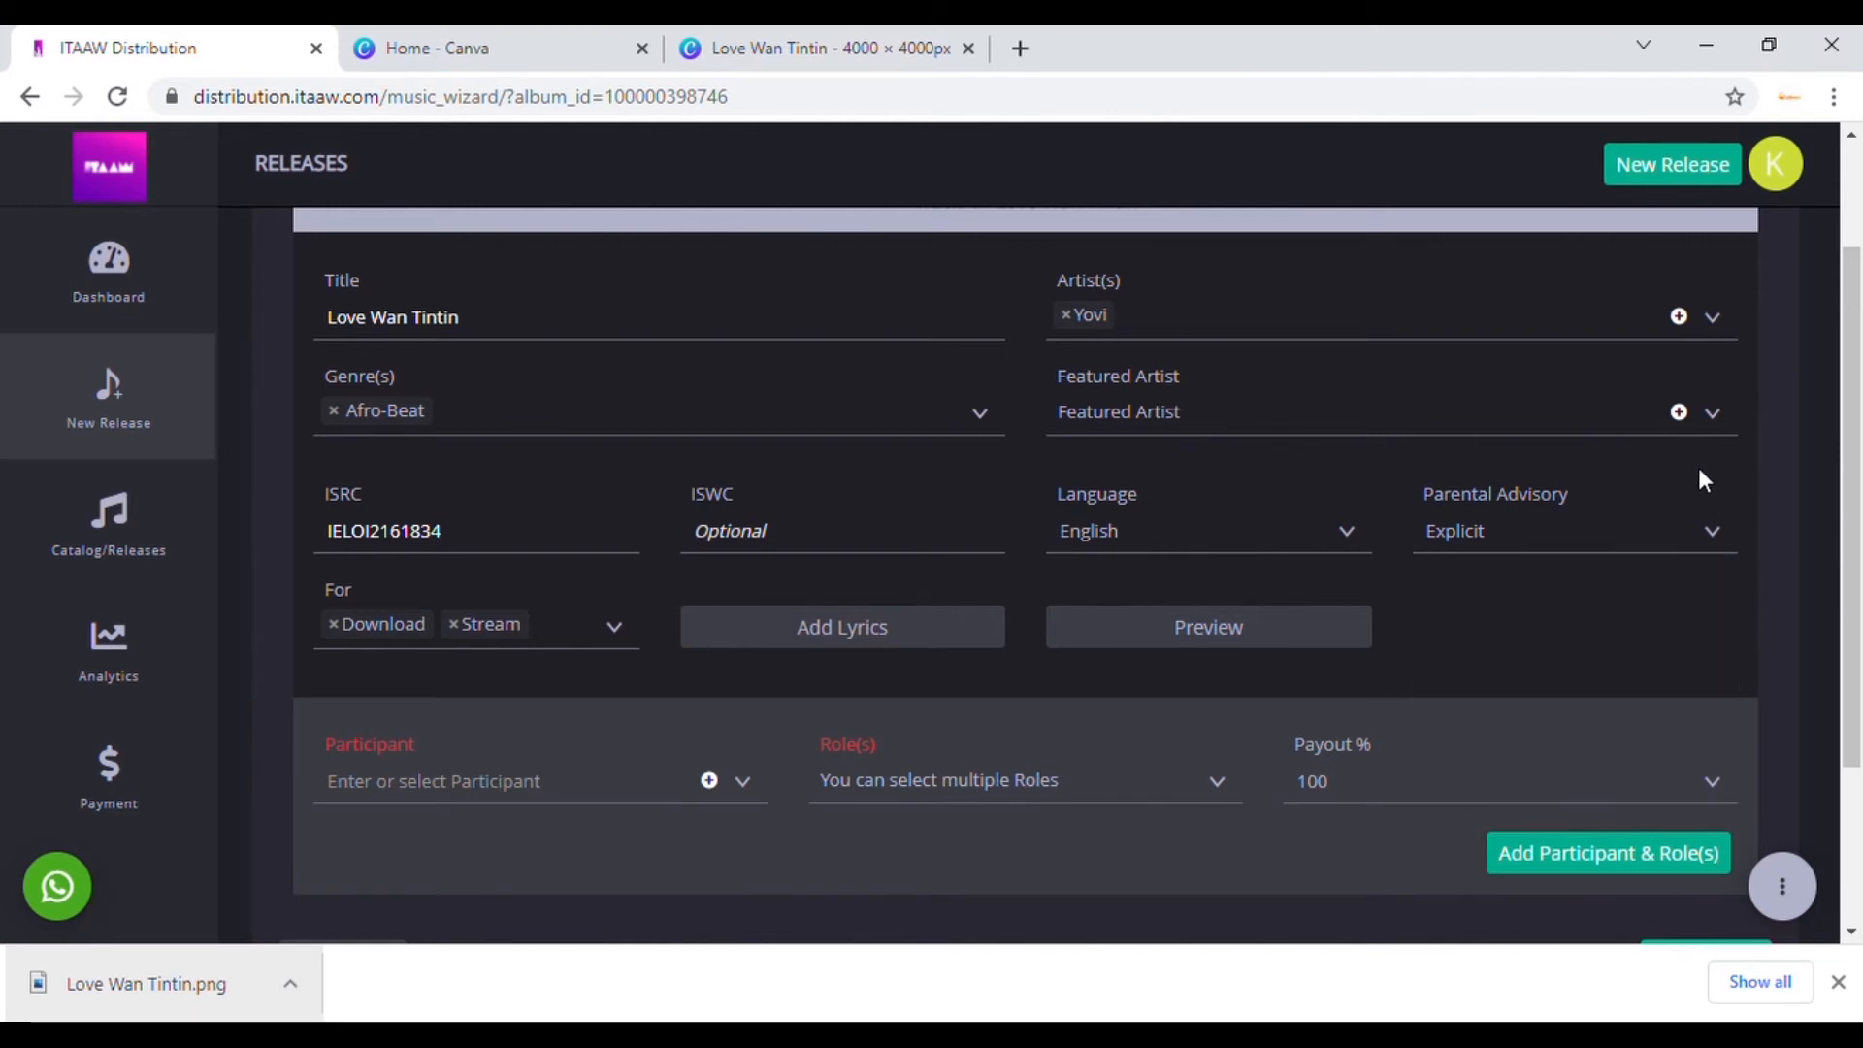
pyautogui.click(1684, 535)
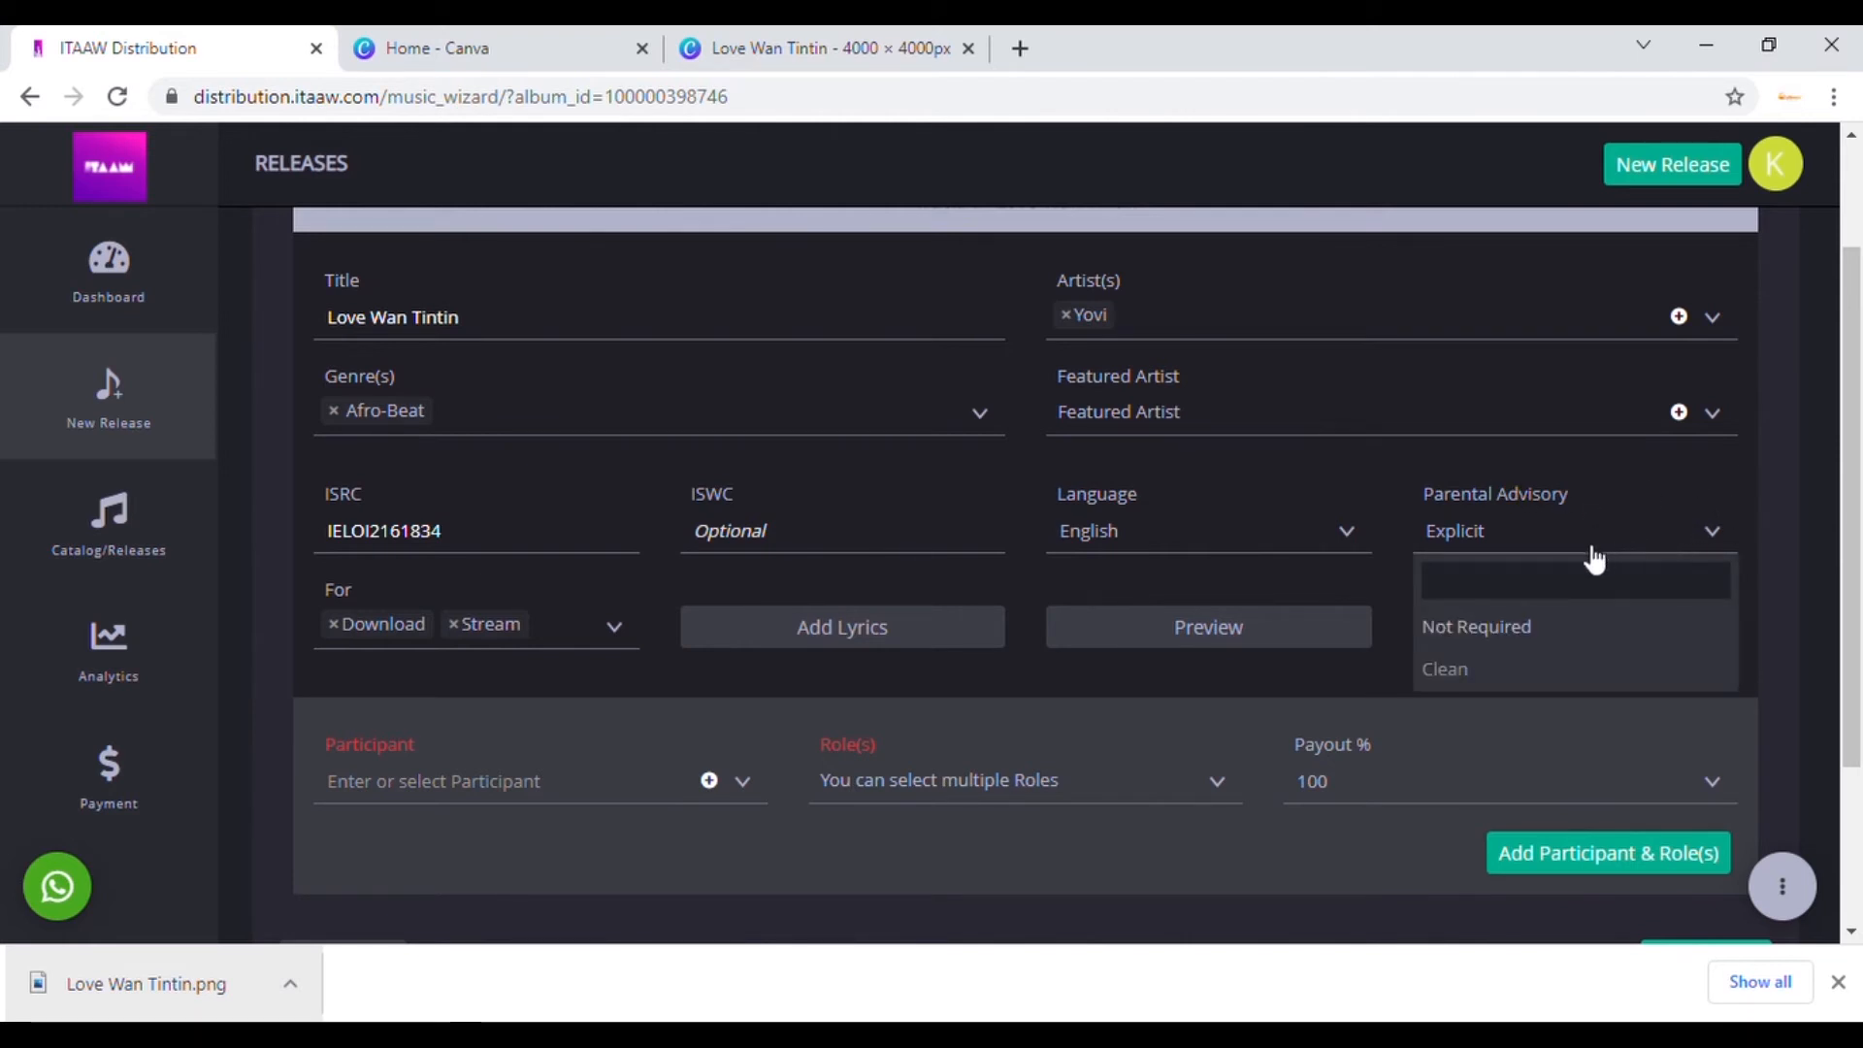
pyautogui.click(1468, 639)
pyautogui.click(1474, 557)
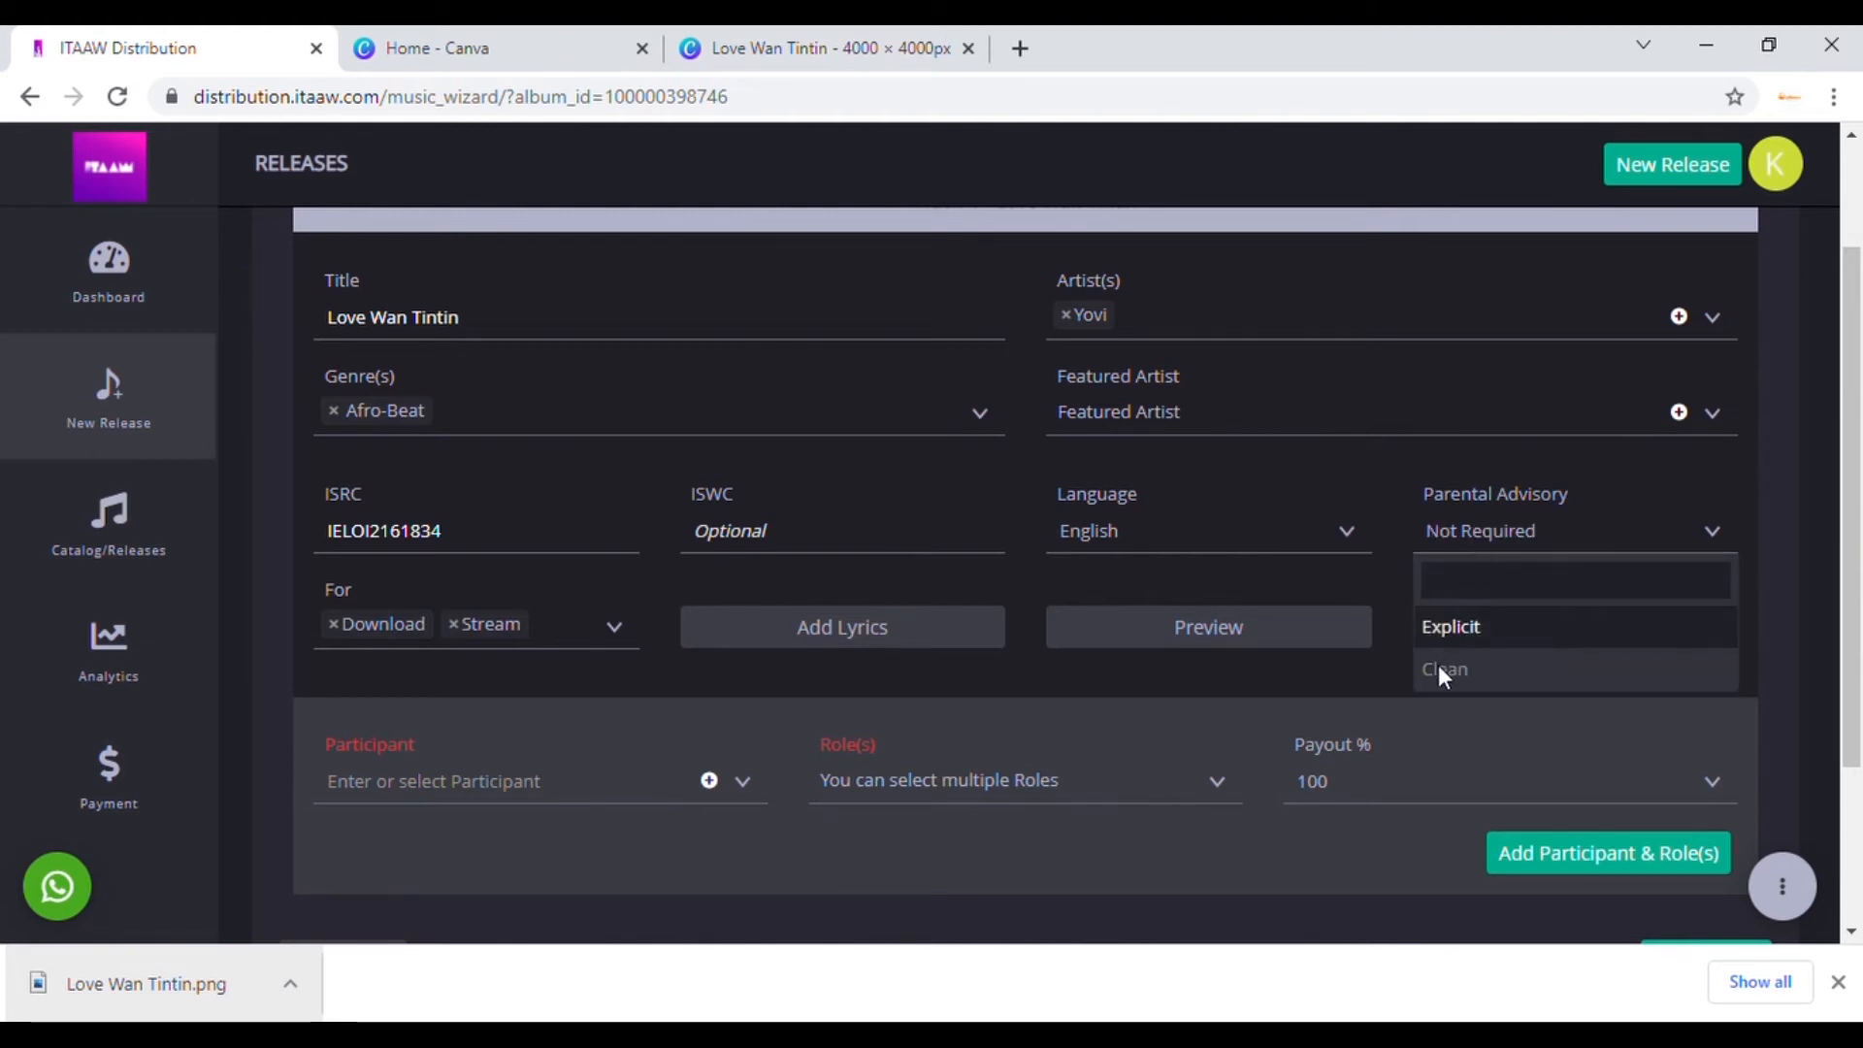
pyautogui.click(1455, 631)
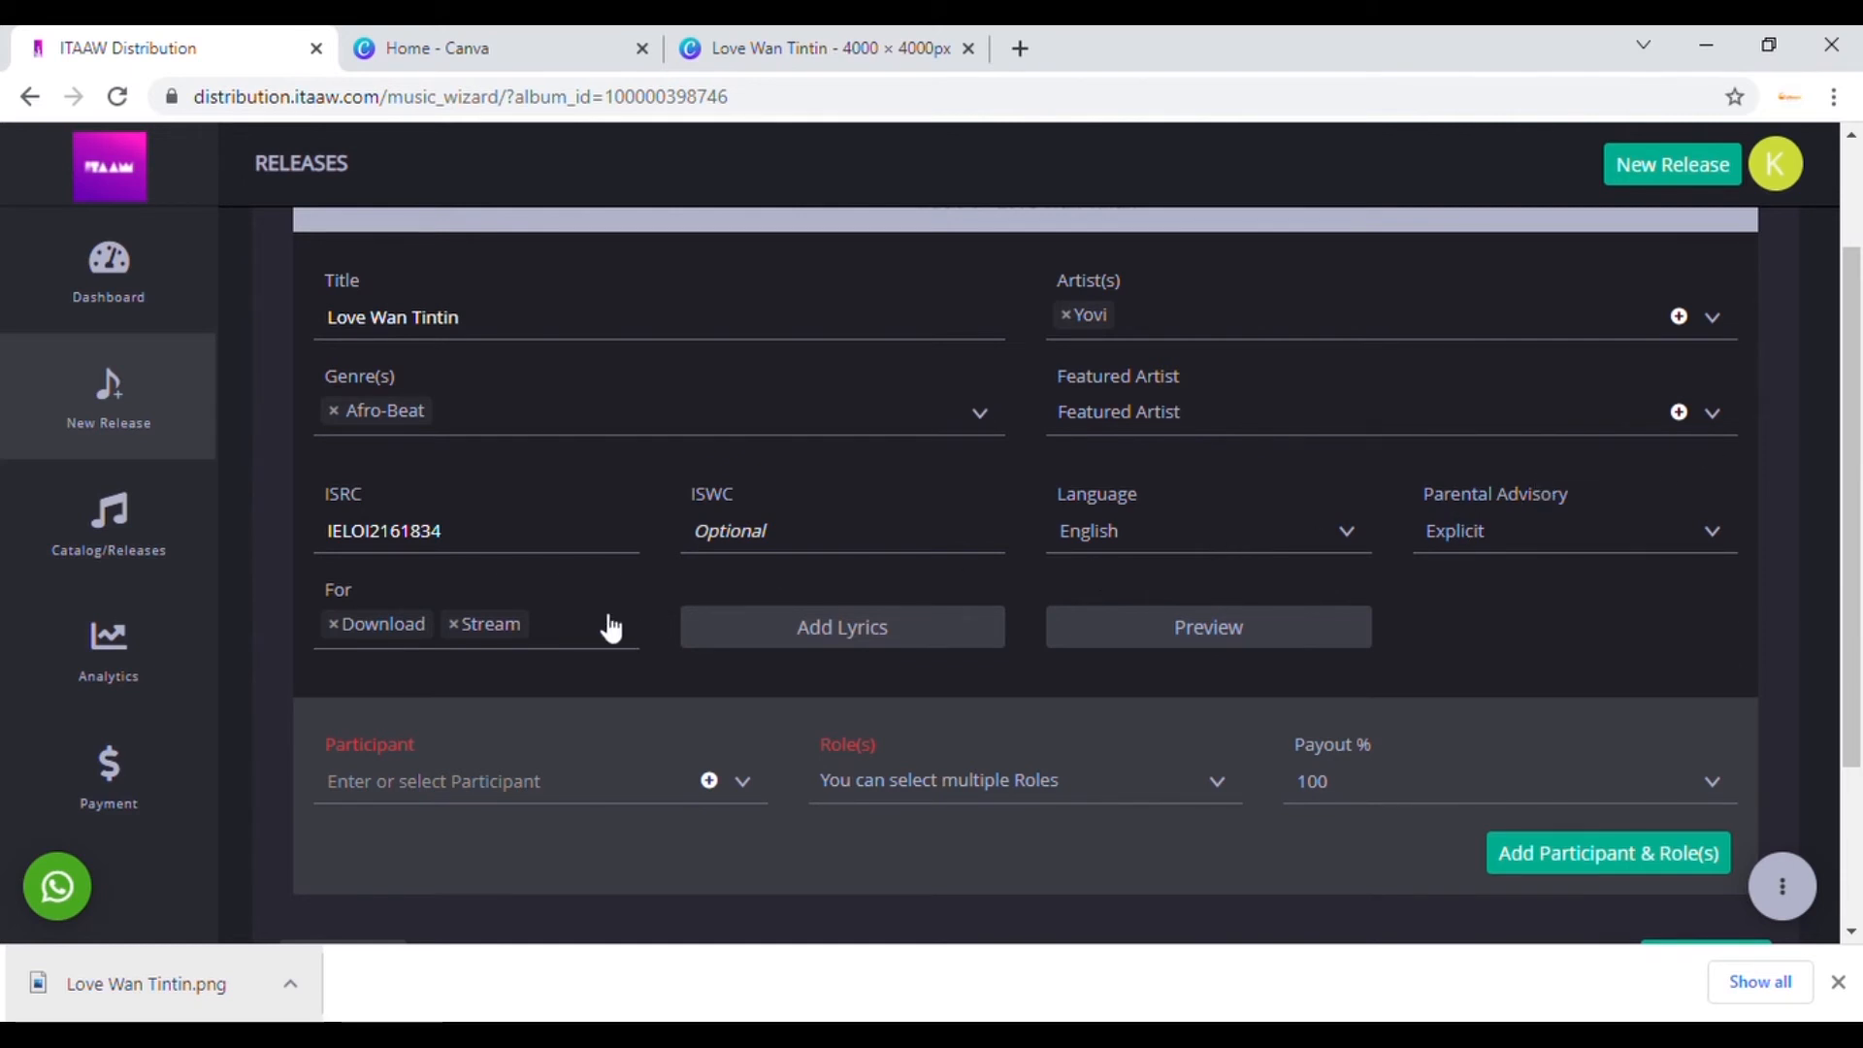
pyautogui.click(854, 634)
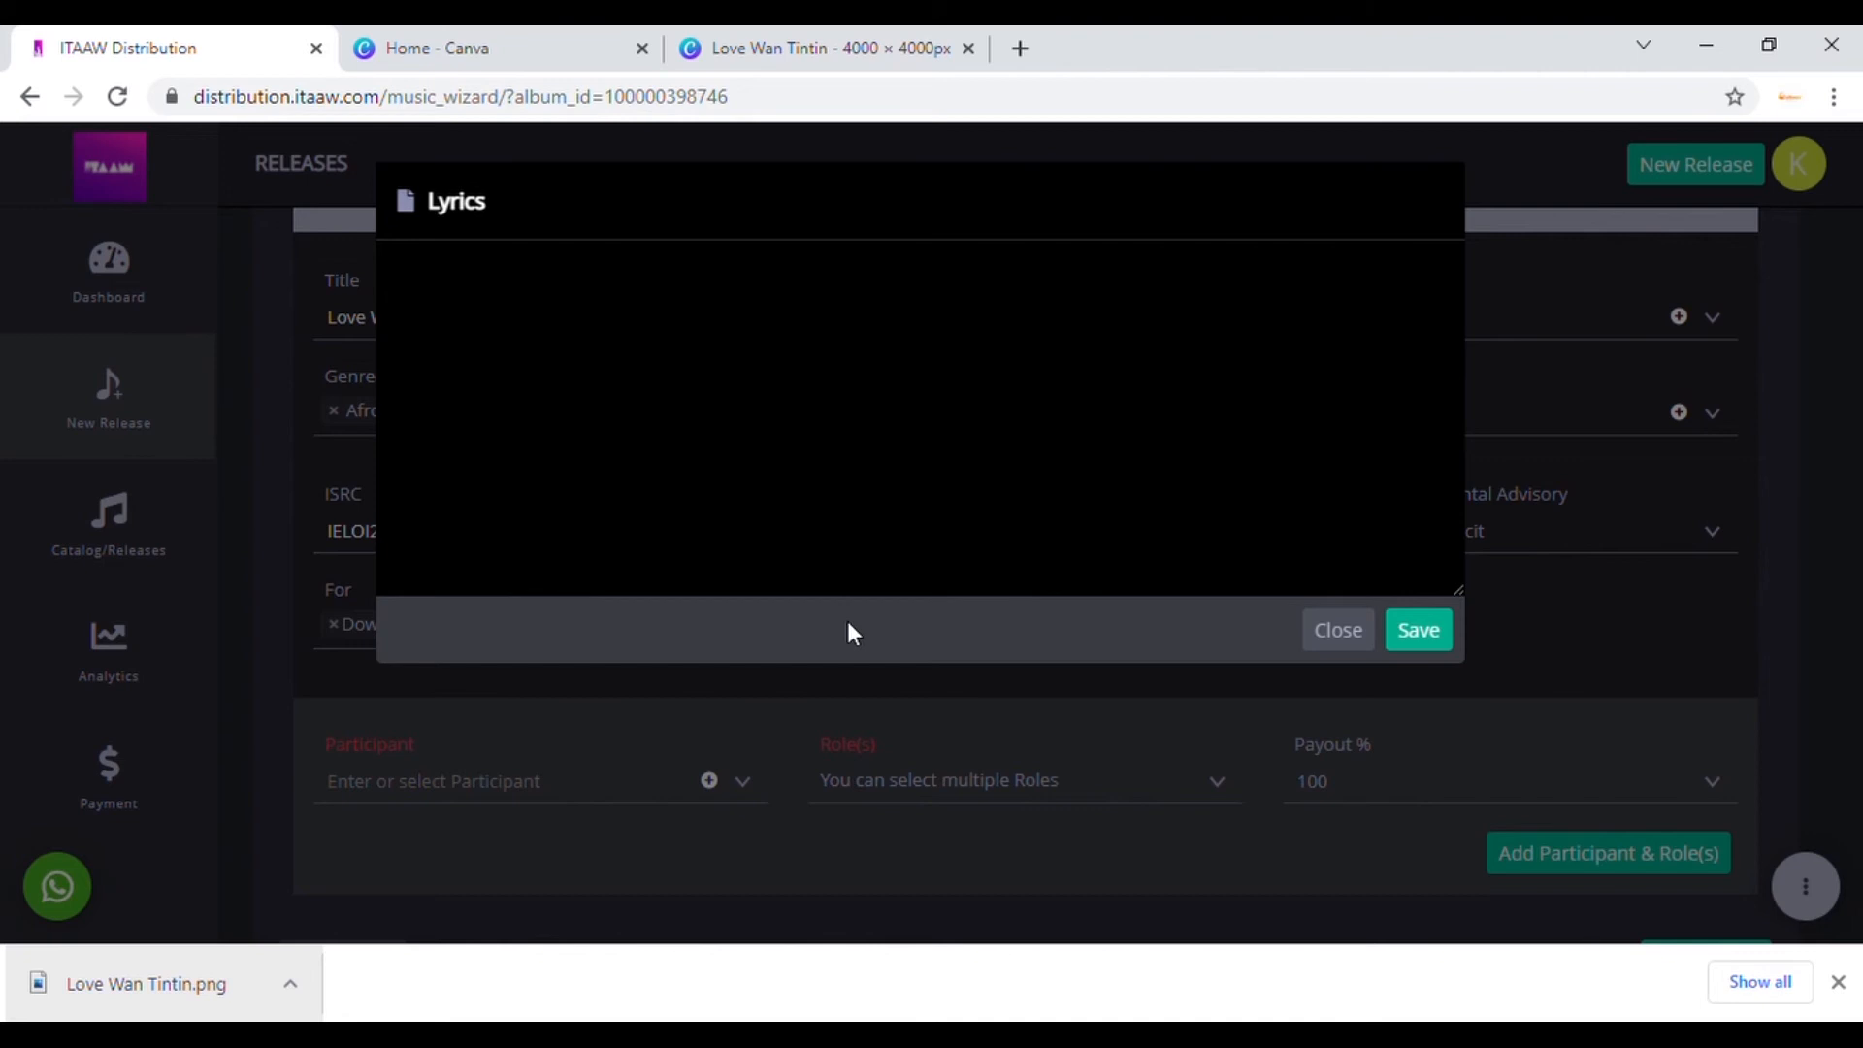
pyautogui.click(1339, 640)
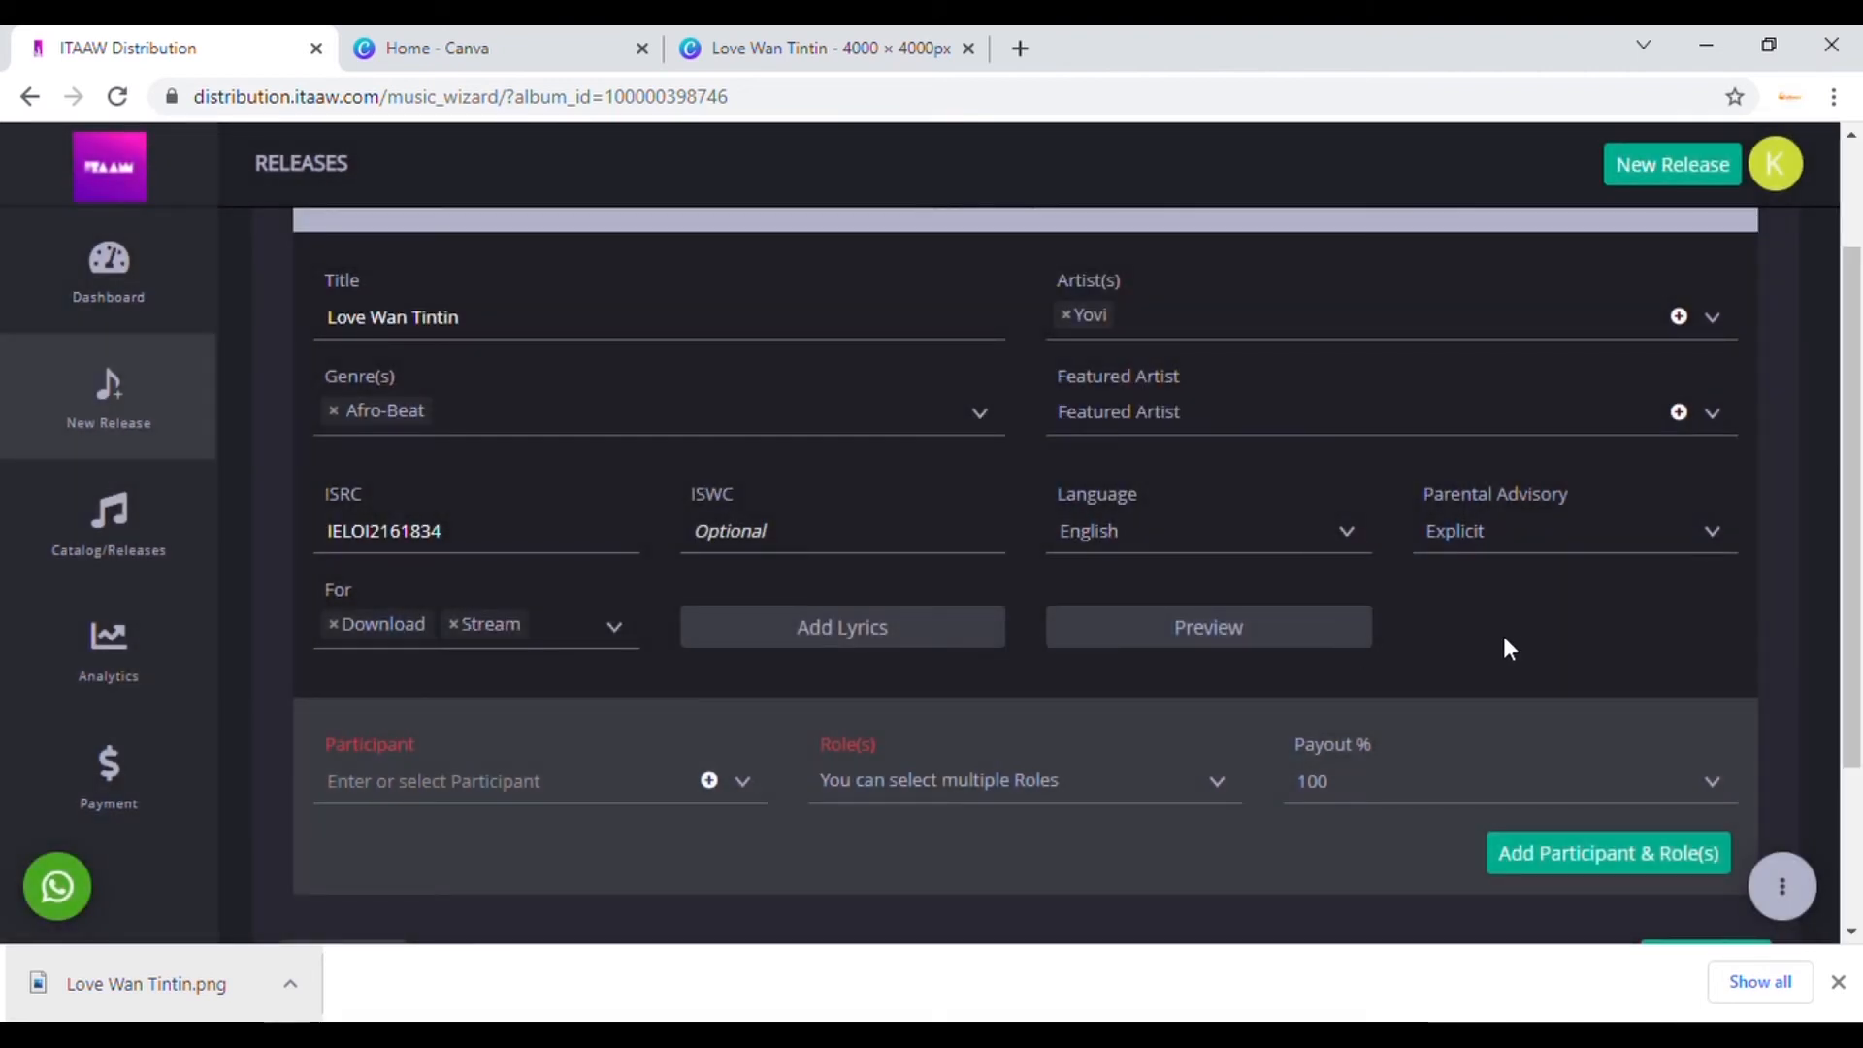
# Step: Set the Track Preview clip to start at 00:11 with a 60-second duration
pyautogui.click(1274, 636)
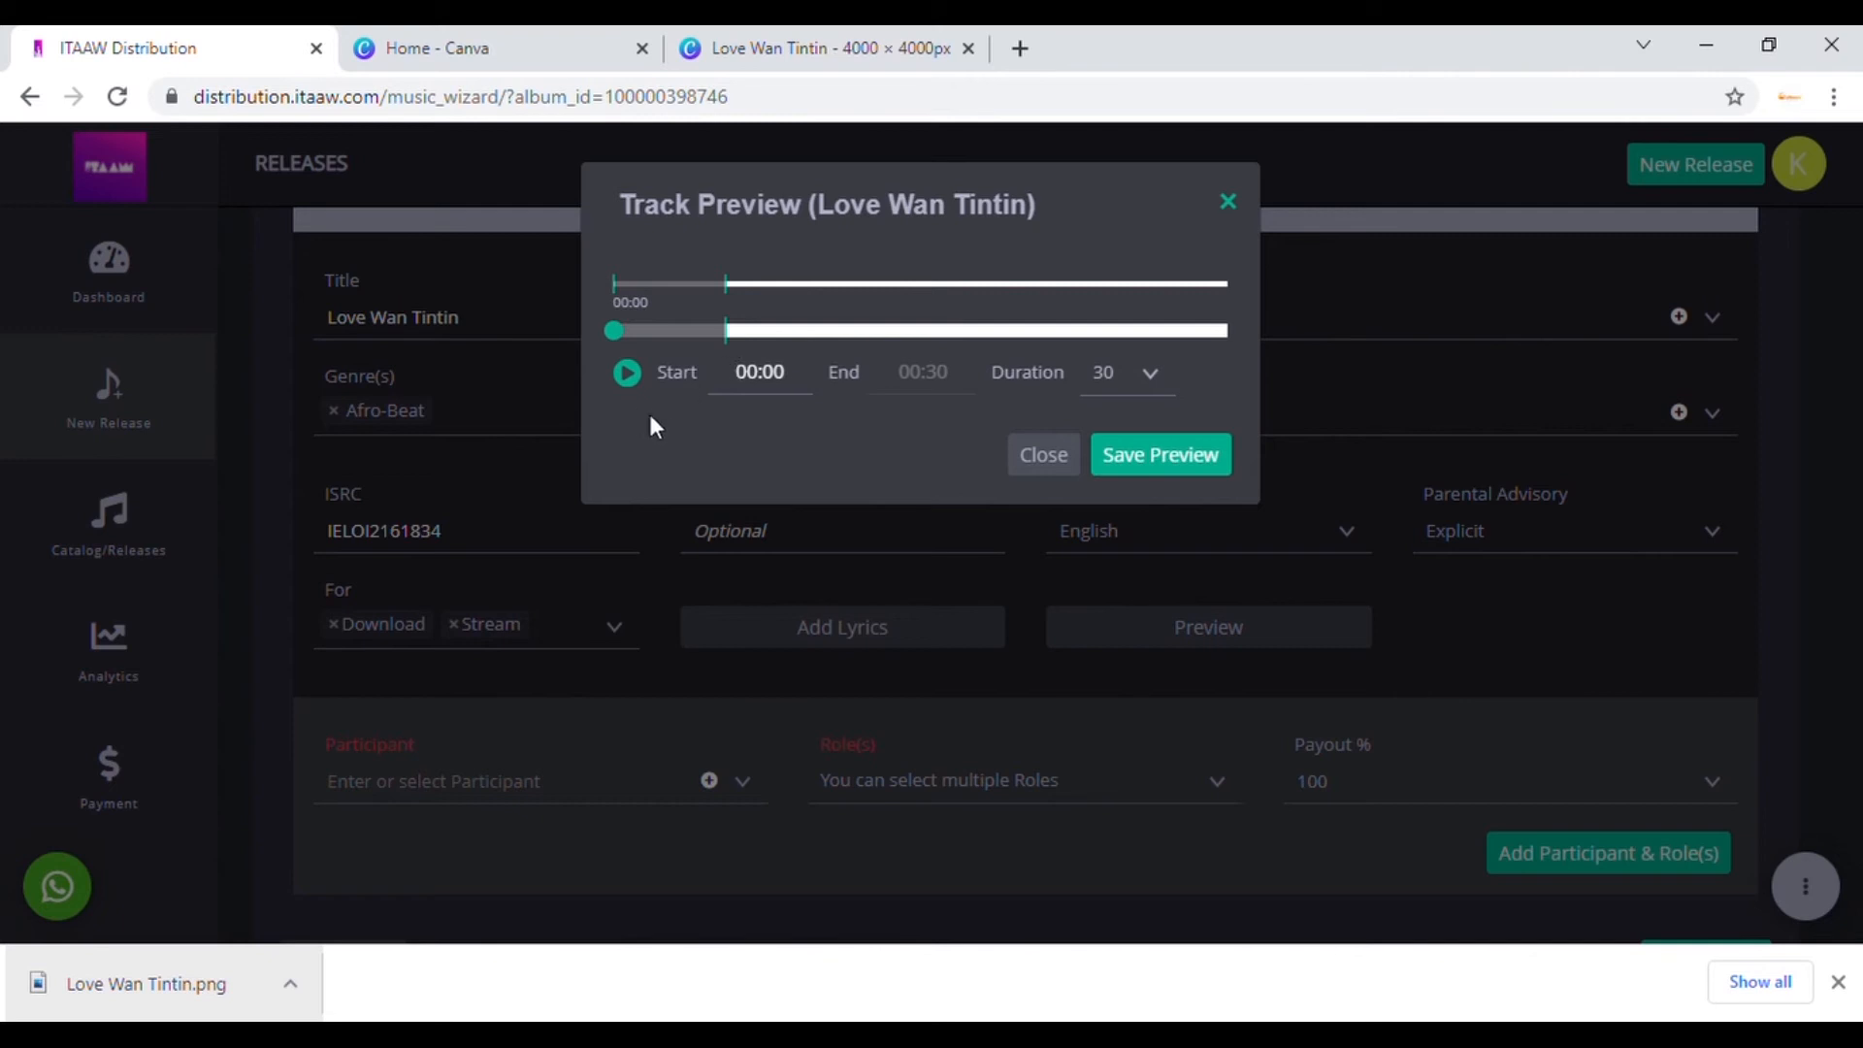
pyautogui.click(638, 384)
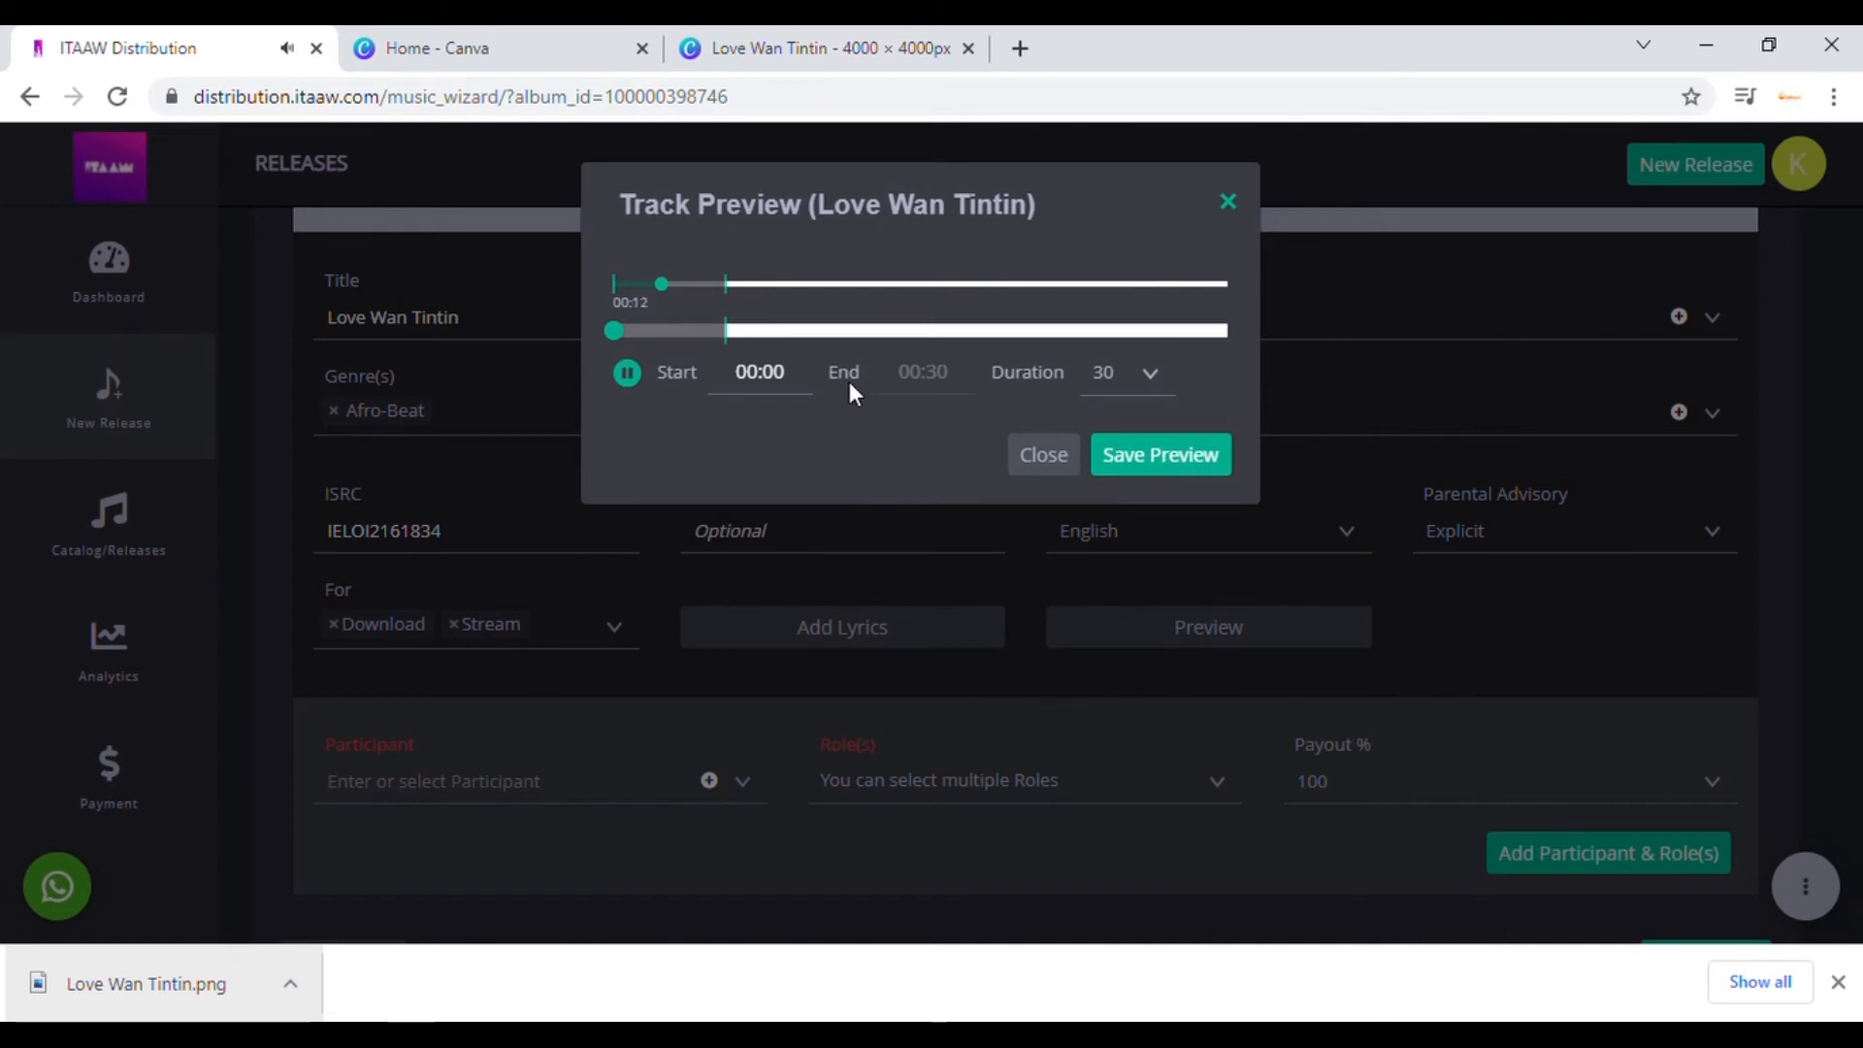
pyautogui.click(627, 372)
pyautogui.moveTo(763, 376); pyautogui.dragTo(818, 382)
pyautogui.write('11')
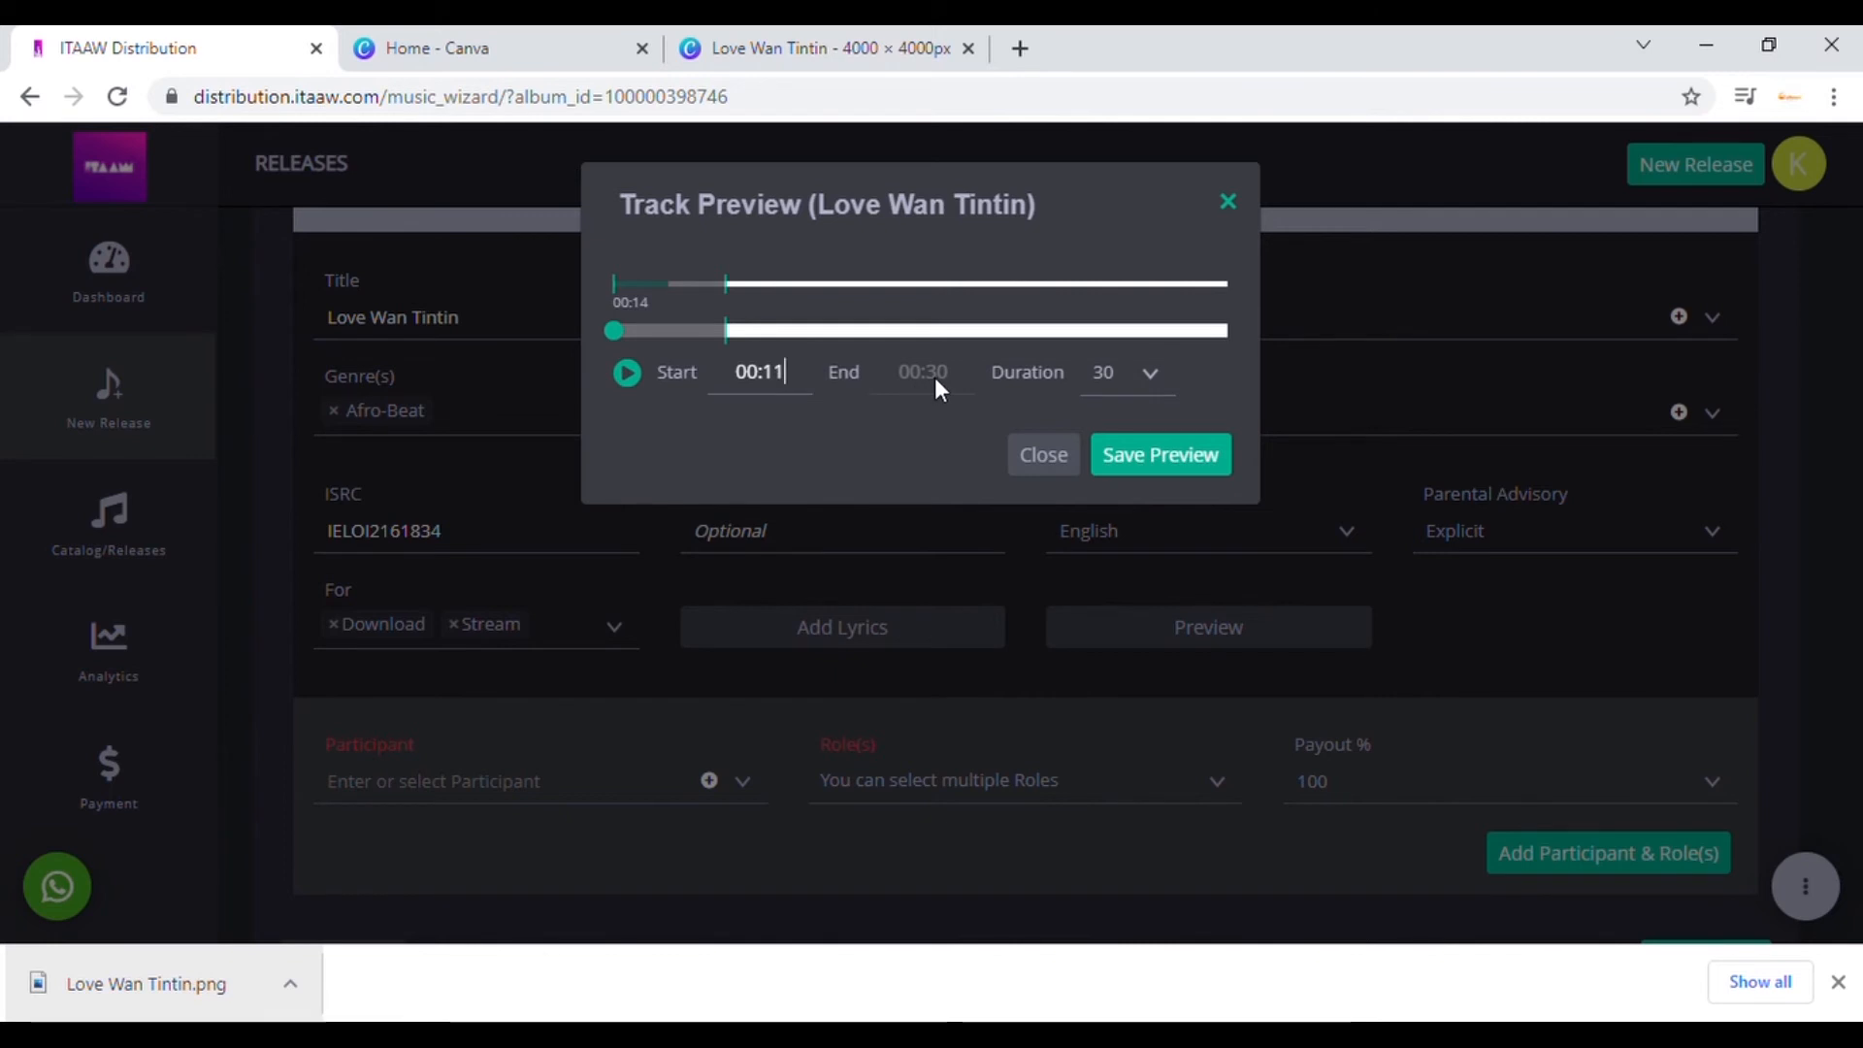
pyautogui.click(1119, 391)
pyautogui.click(1103, 501)
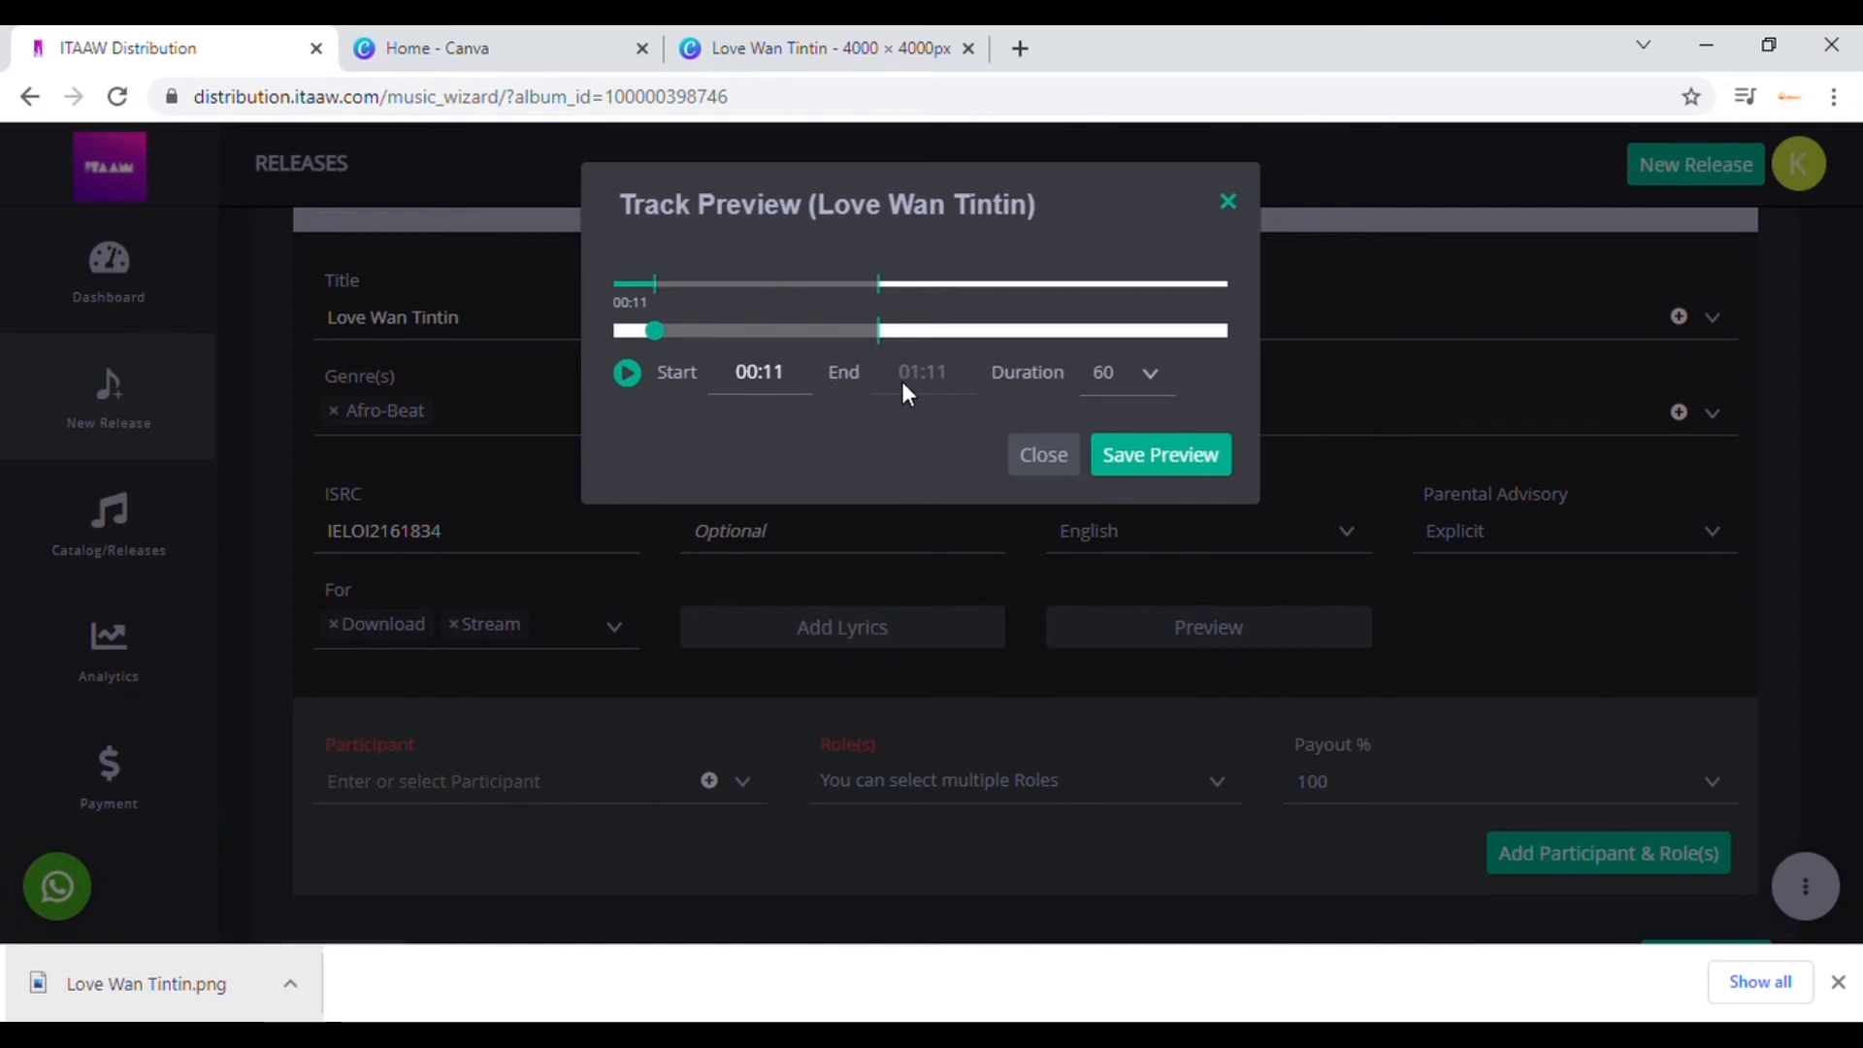
# Step: Save the 00:11 to 01:11 preview clip and close the Track Preview dialog
pyautogui.click(1162, 471)
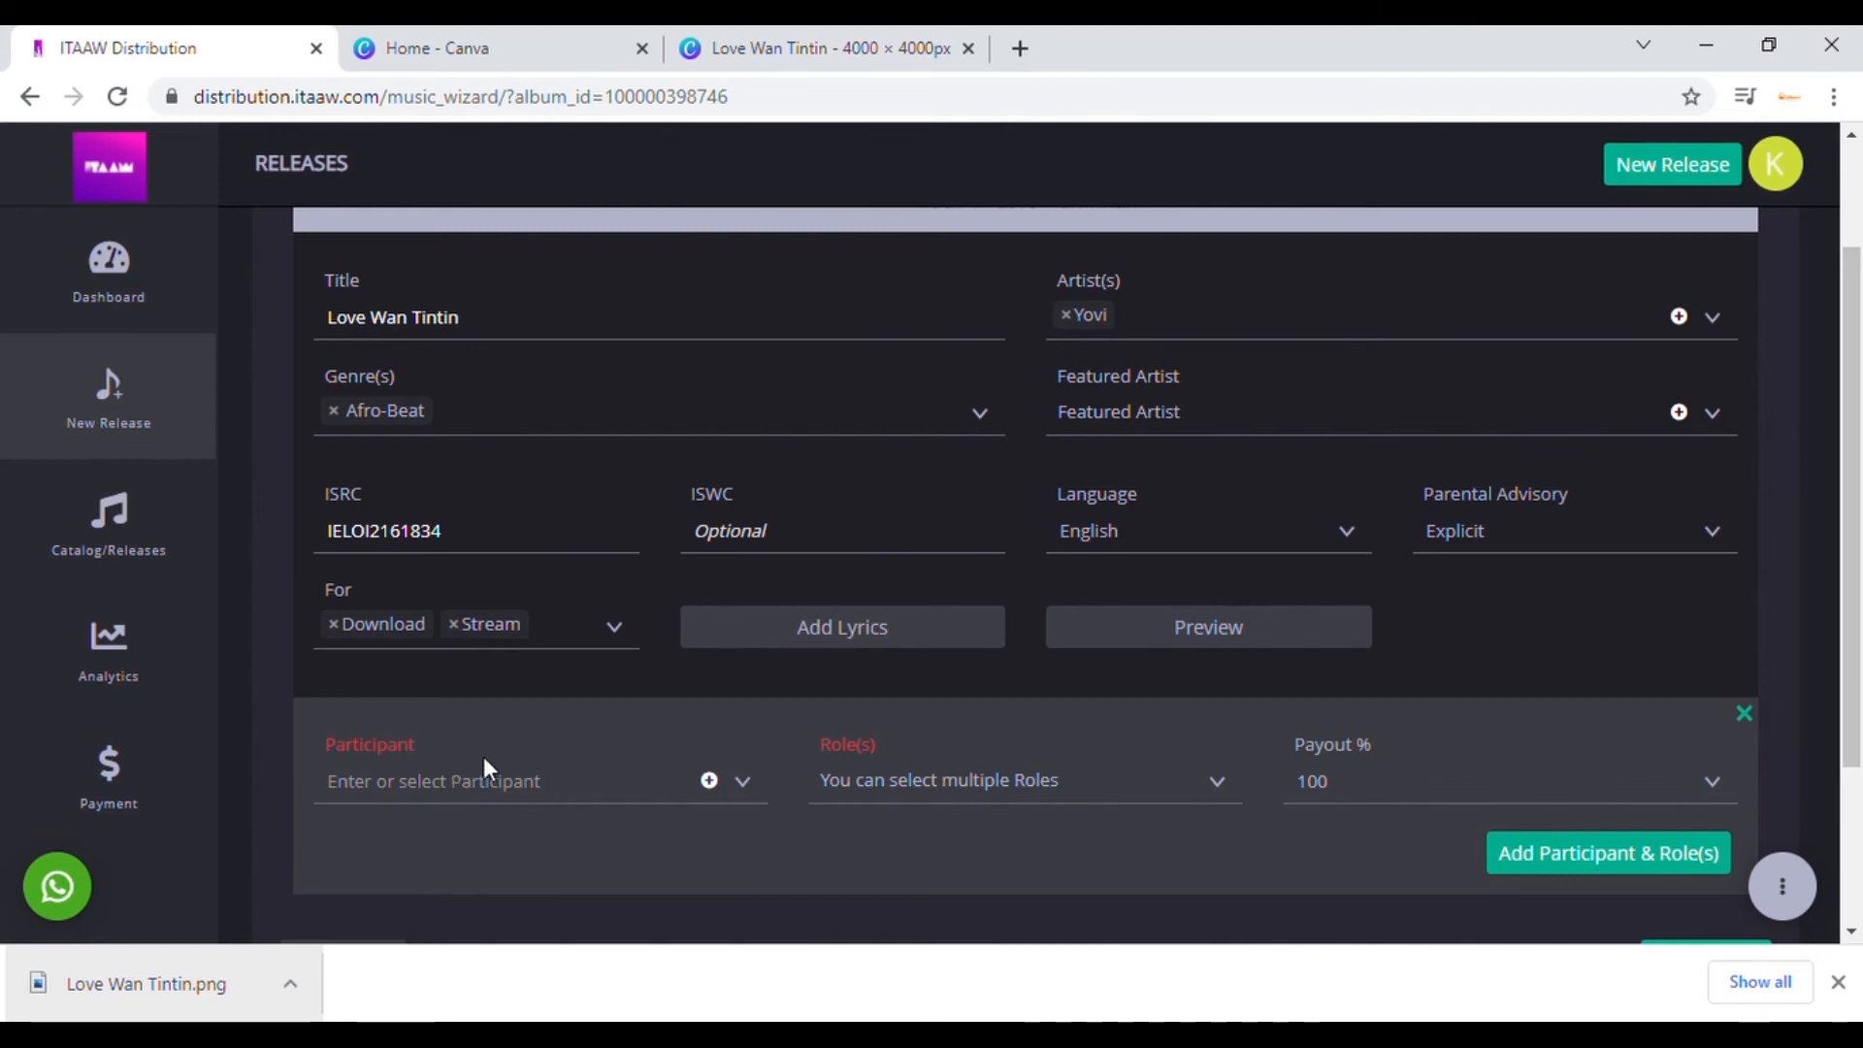
# Step: Create the first new participant with their full name, leaving ISNI and IPN empty
pyautogui.click(711, 782)
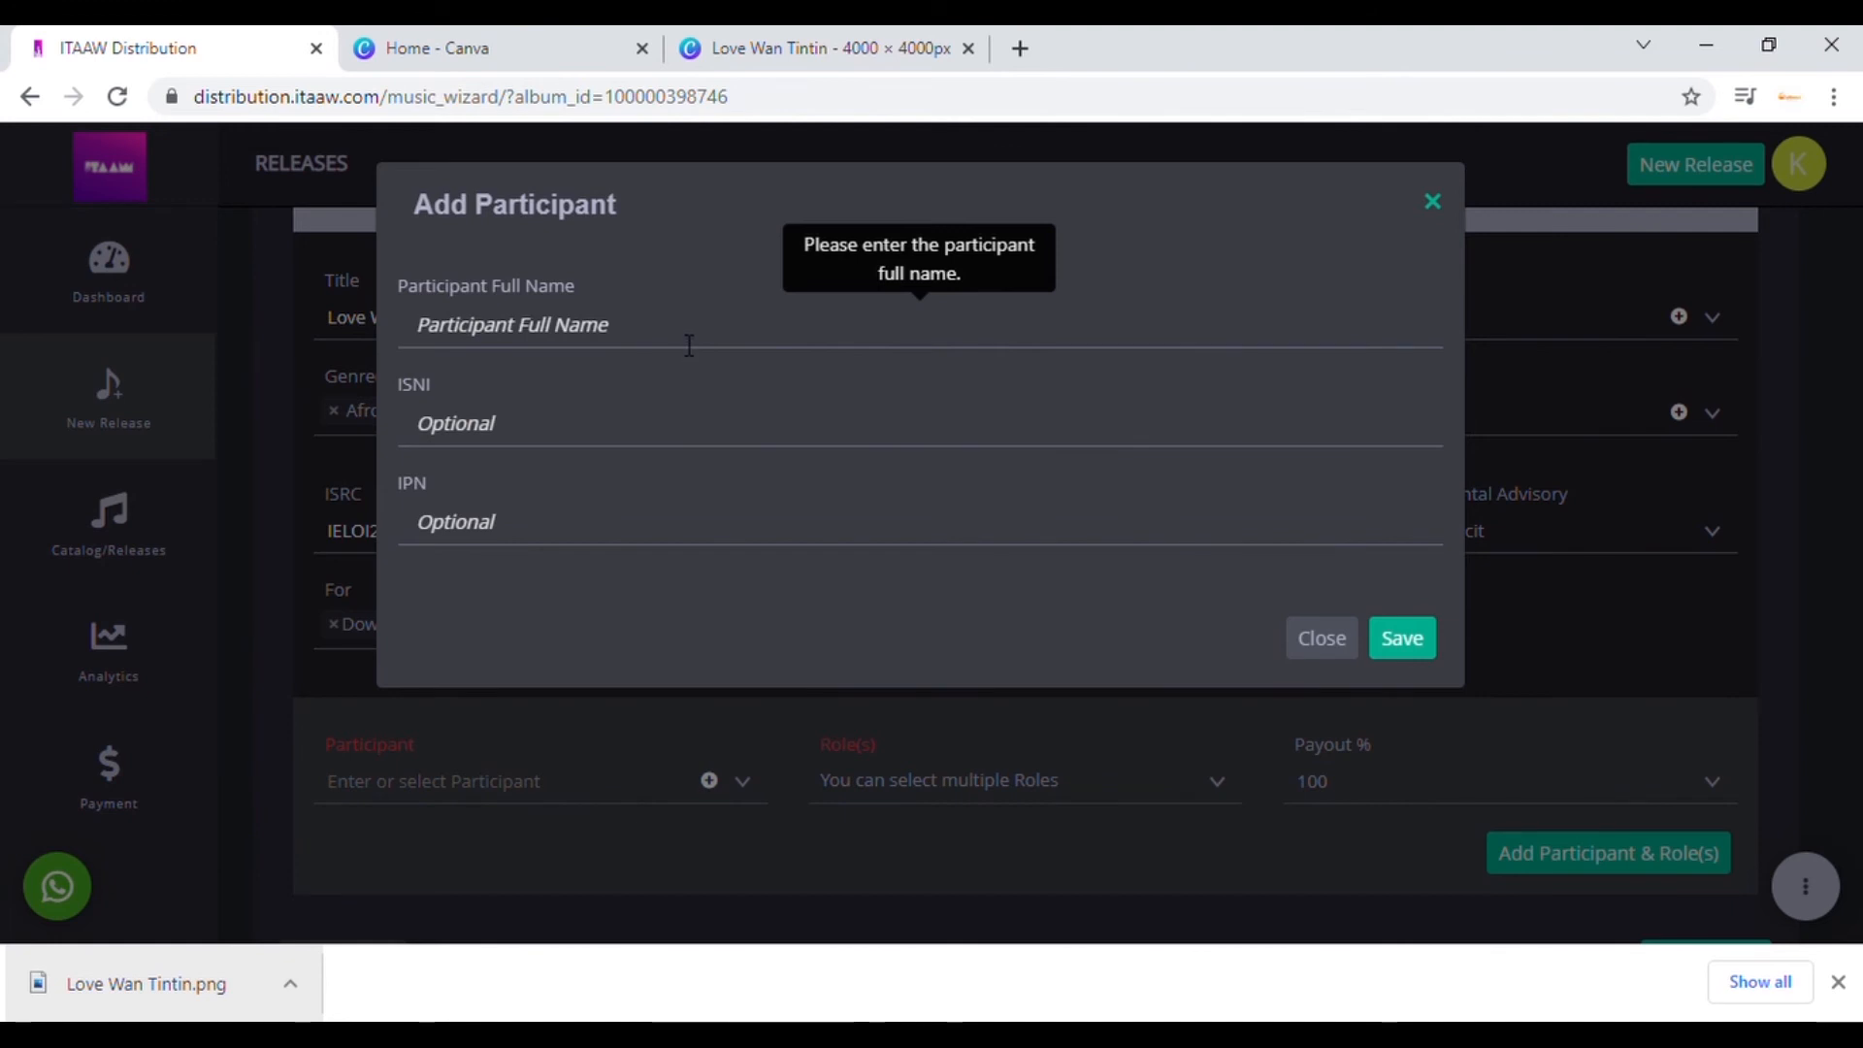
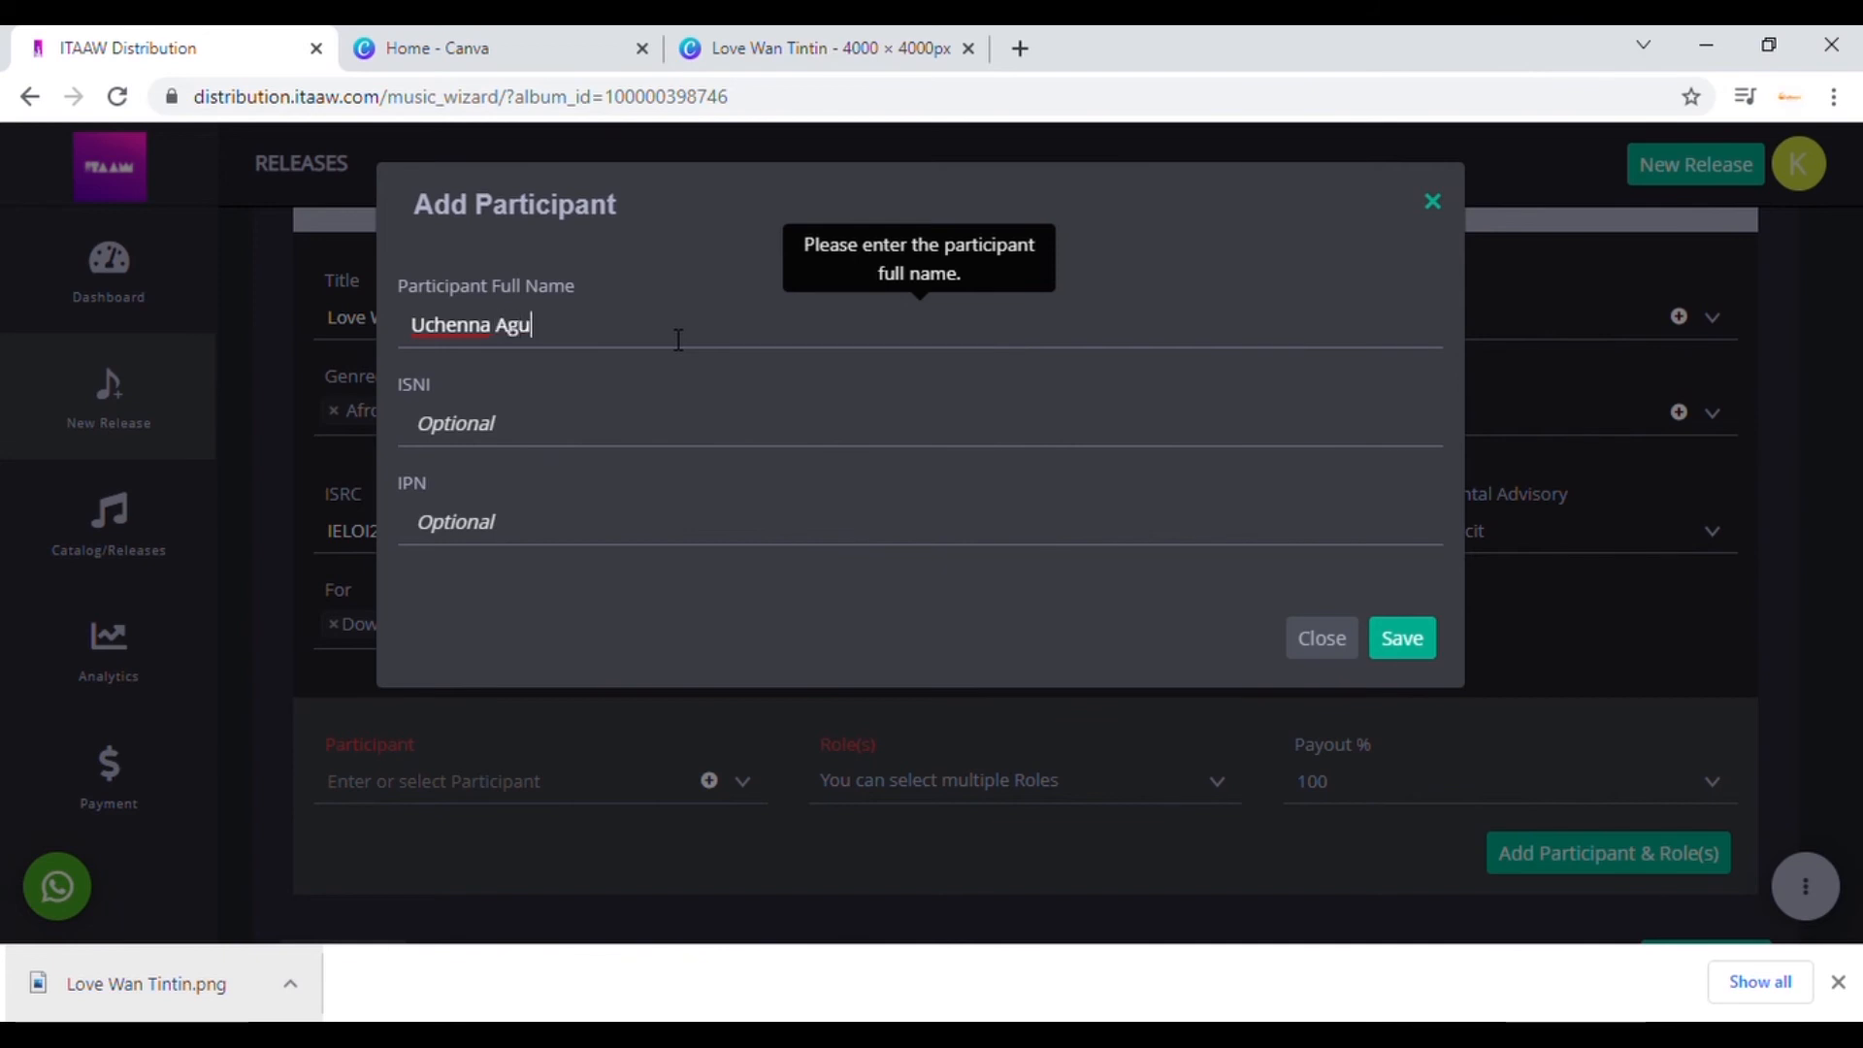
pyautogui.click(516, 446)
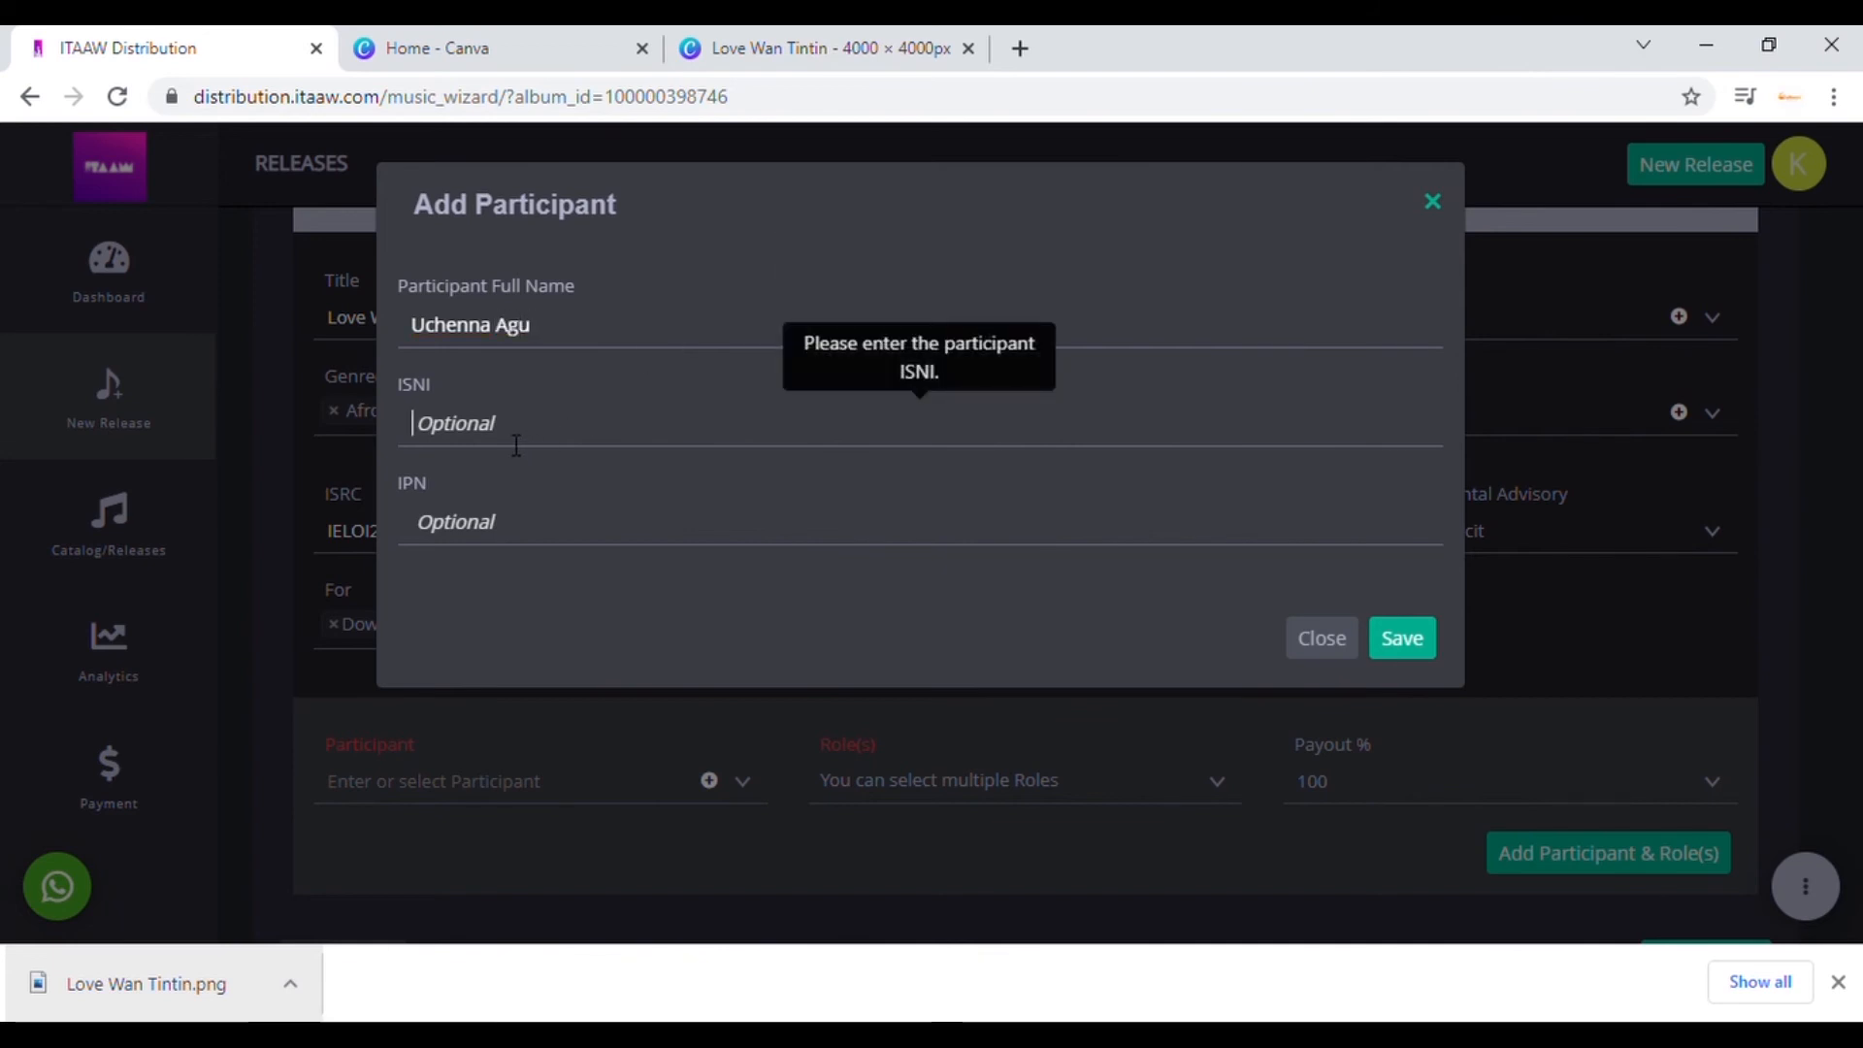
pyautogui.click(597, 514)
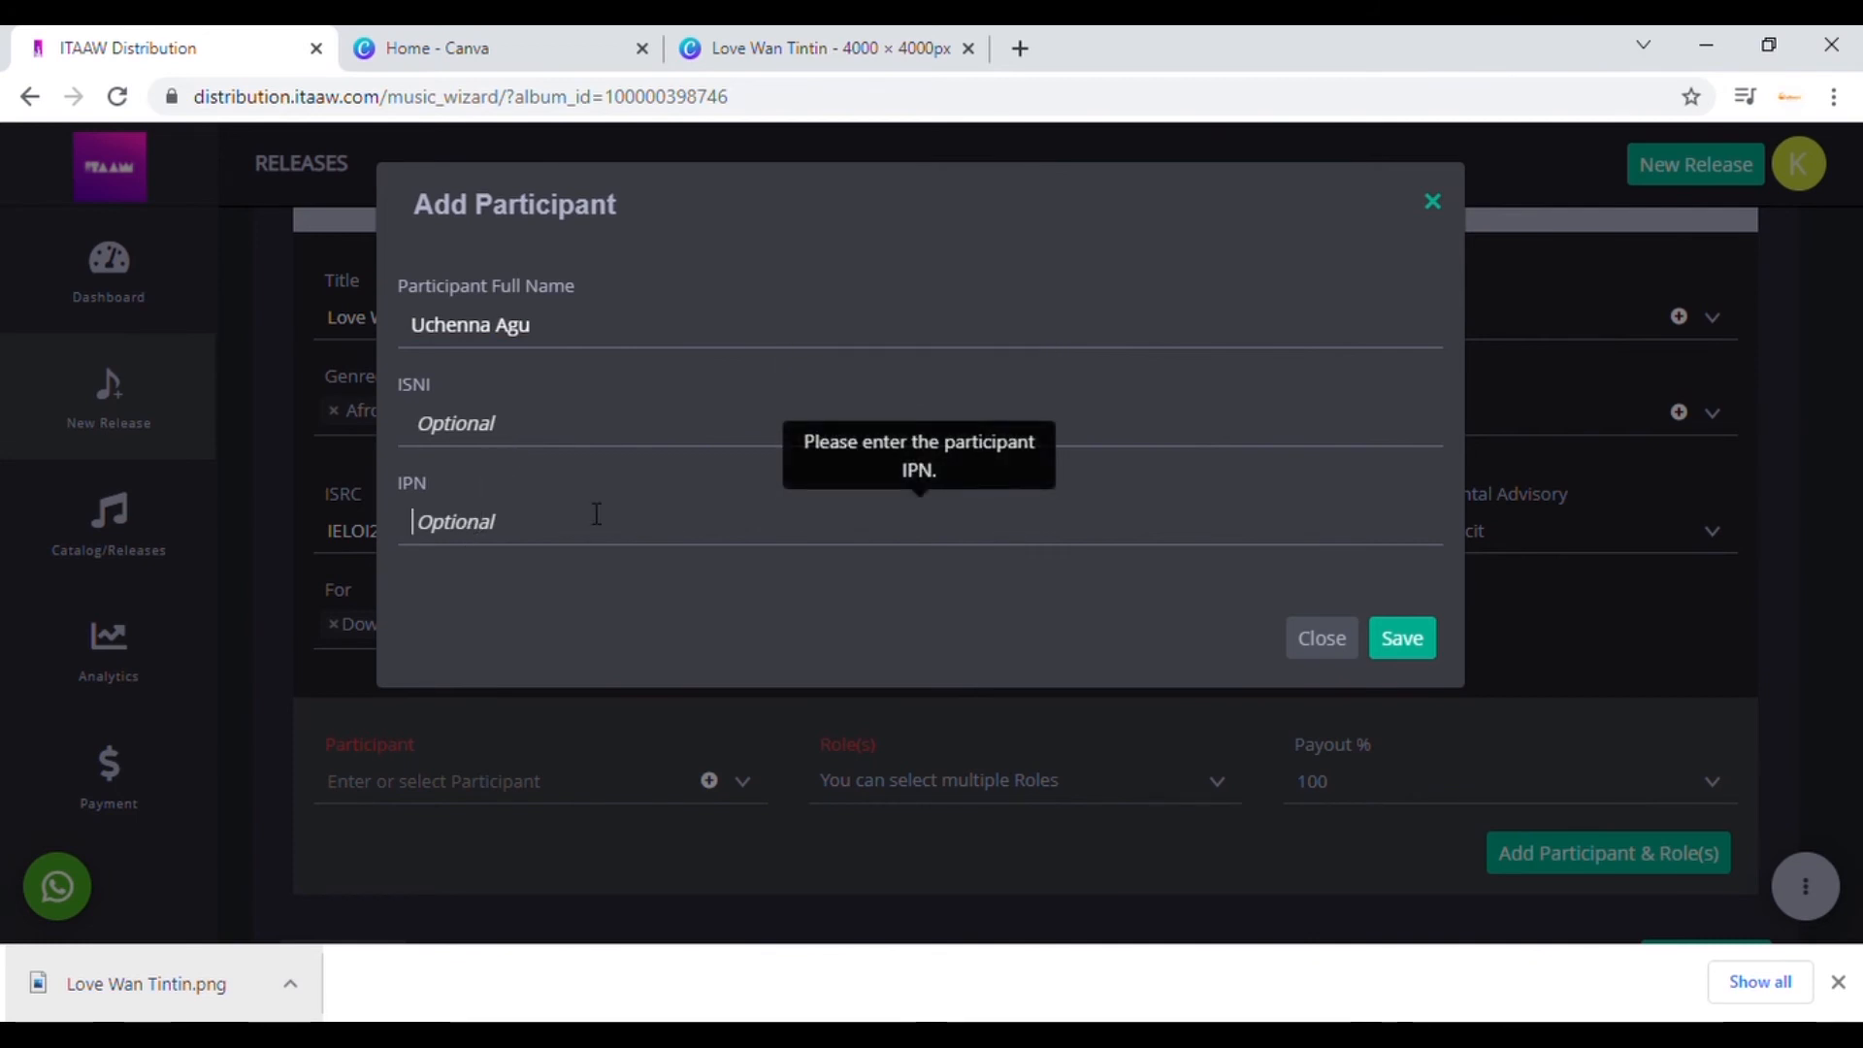
pyautogui.click(1404, 640)
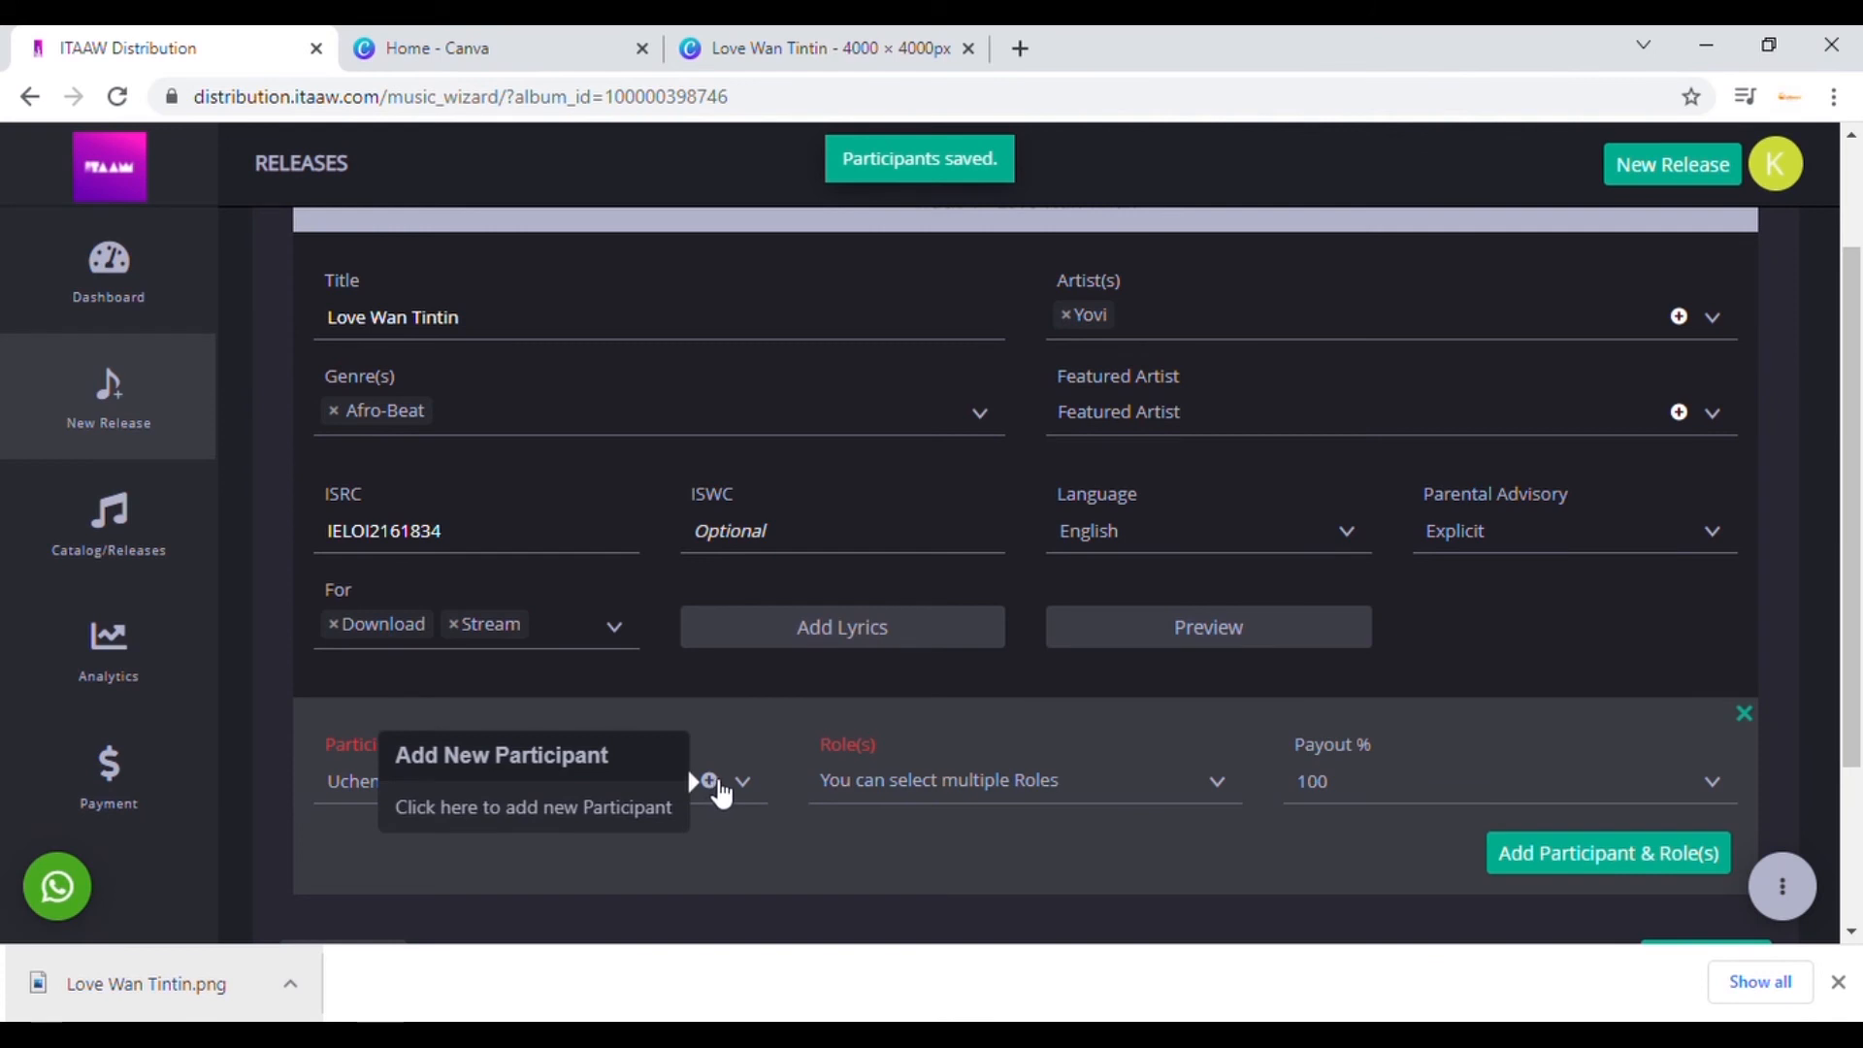
# Step: Create a second new participant with their full name and save it
pyautogui.click(710, 782)
pyautogui.click(579, 350)
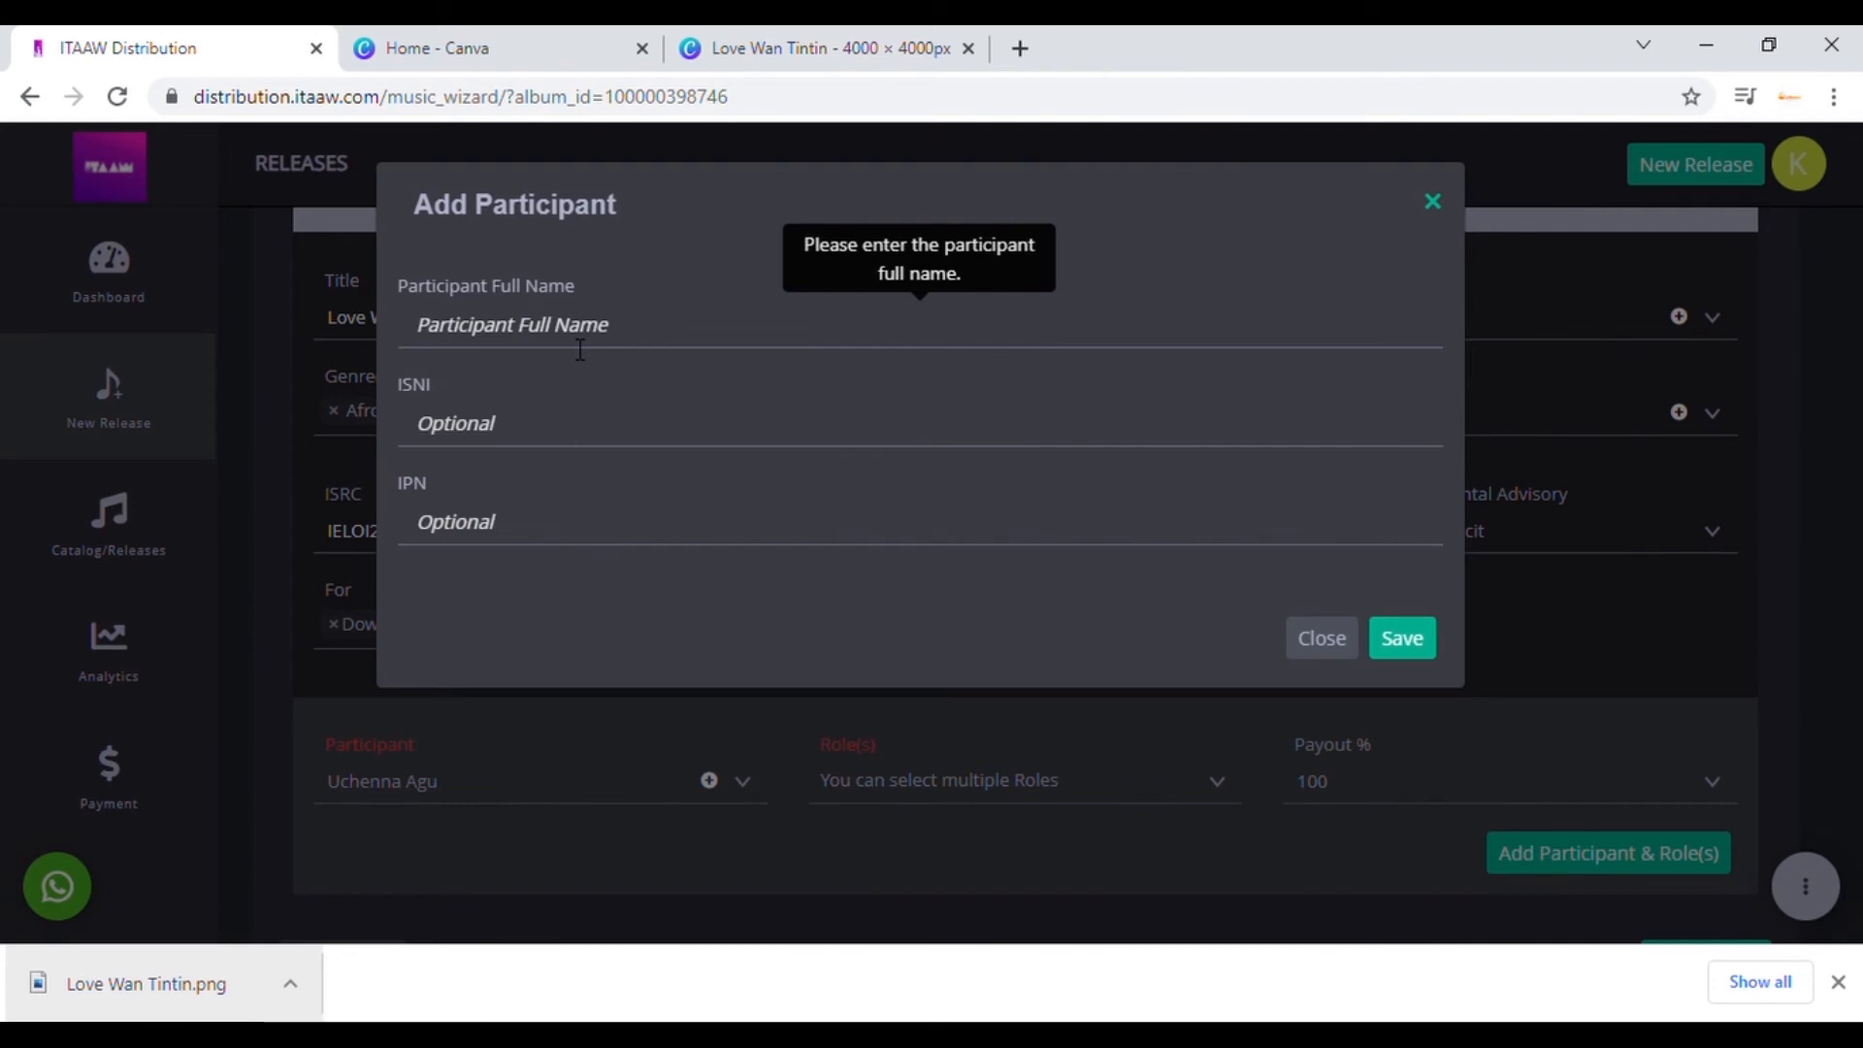
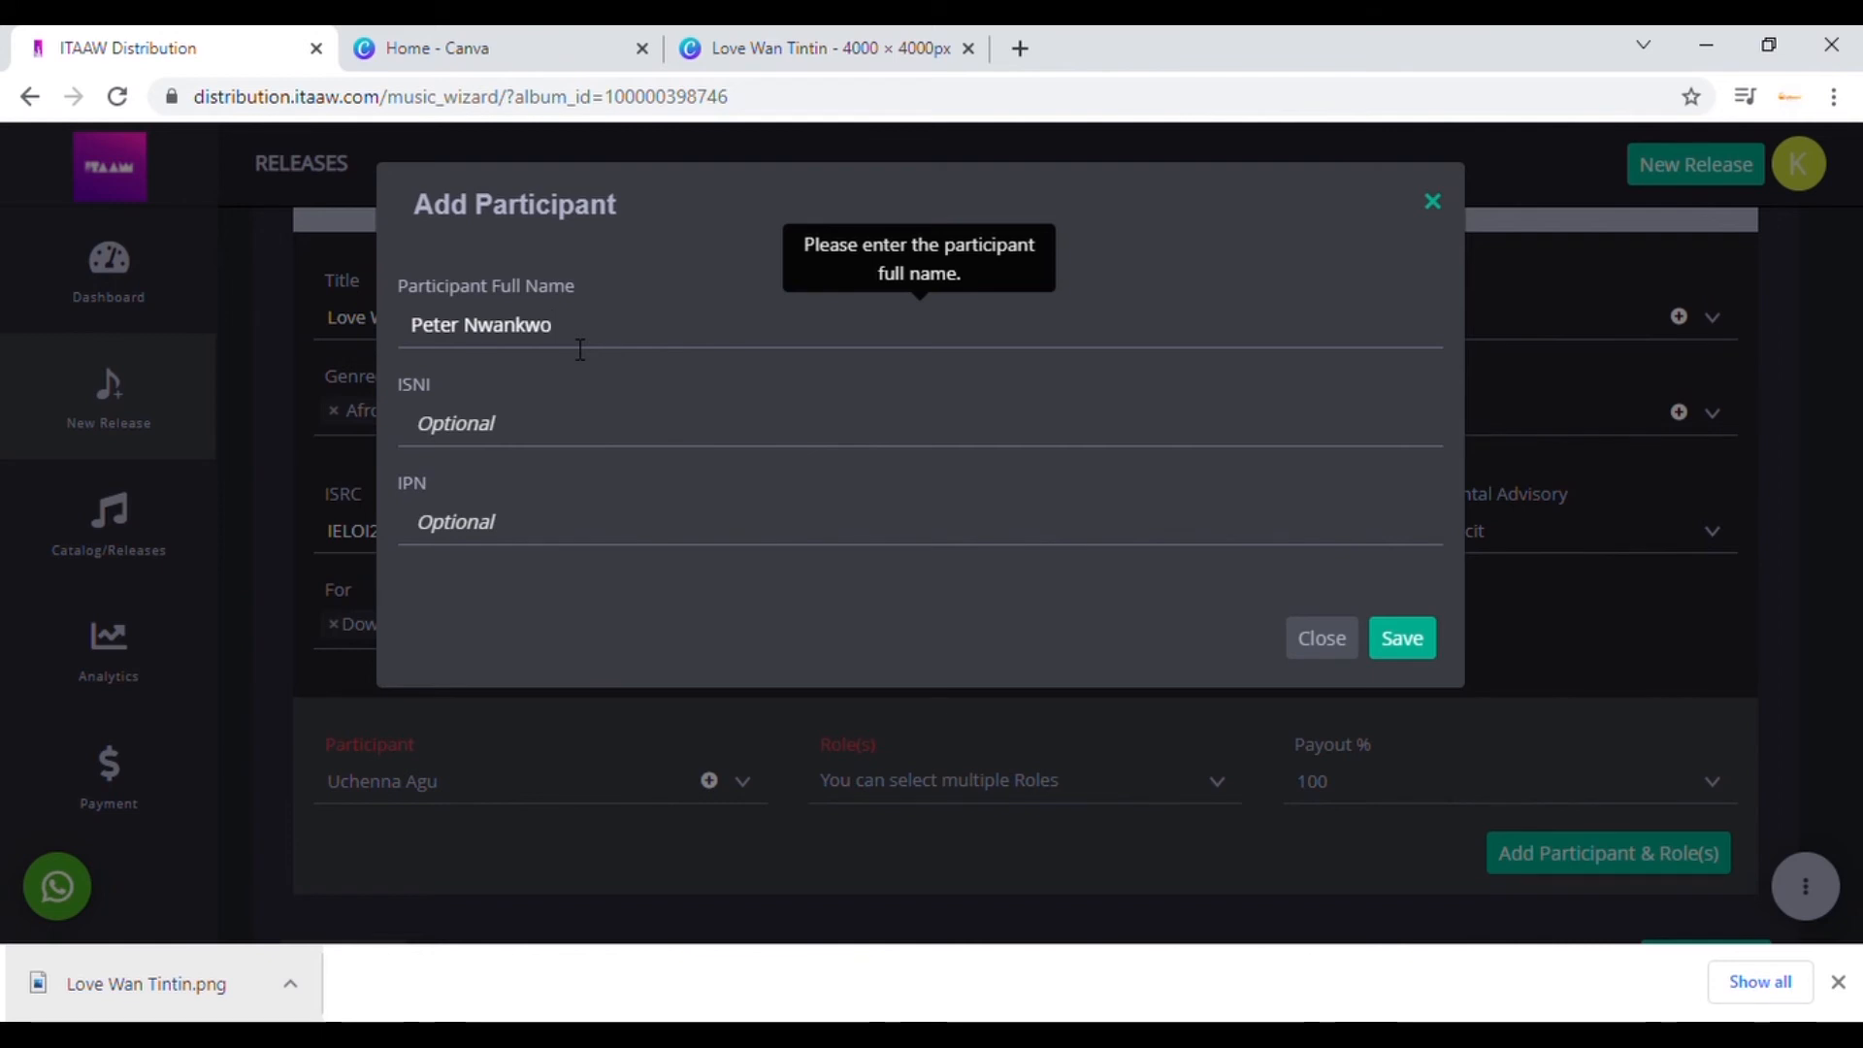
pyautogui.click(1407, 642)
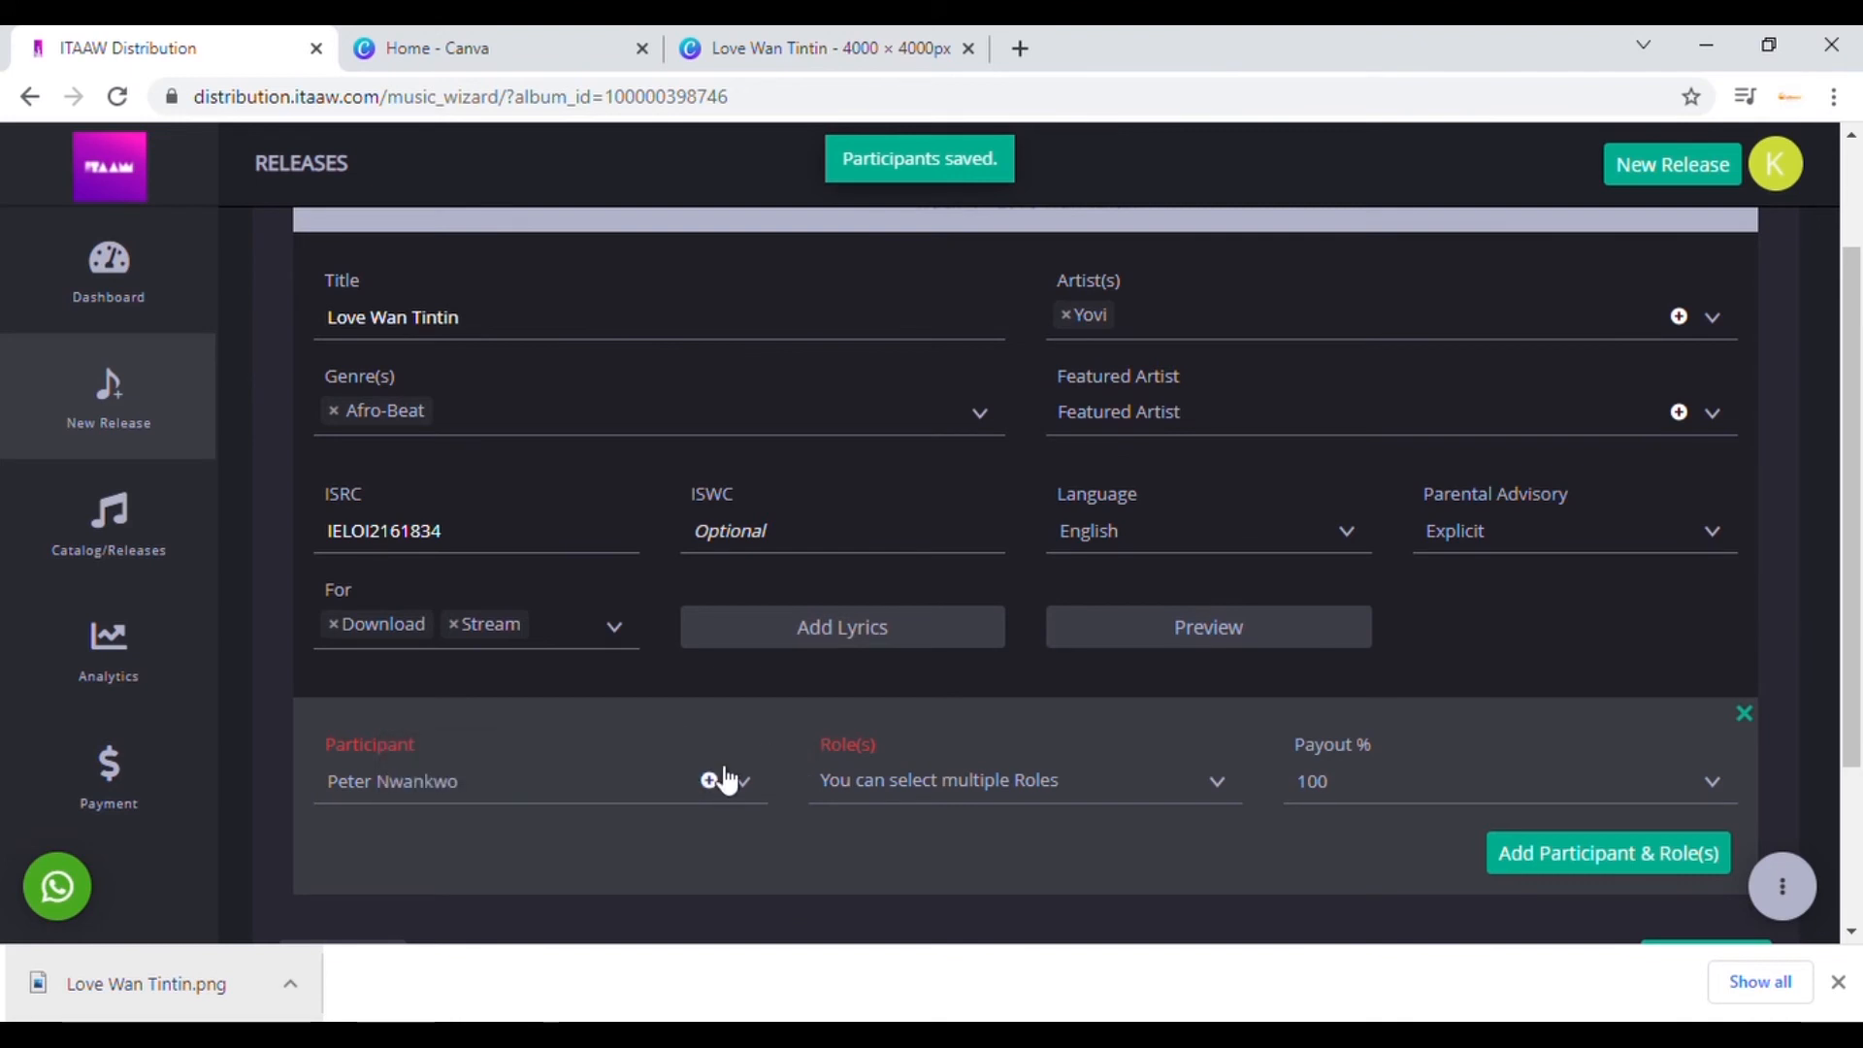
# Step: Set row one to the earlier-created participant with roles Author (Lyrics) and Composer (Music)
pyautogui.click(730, 794)
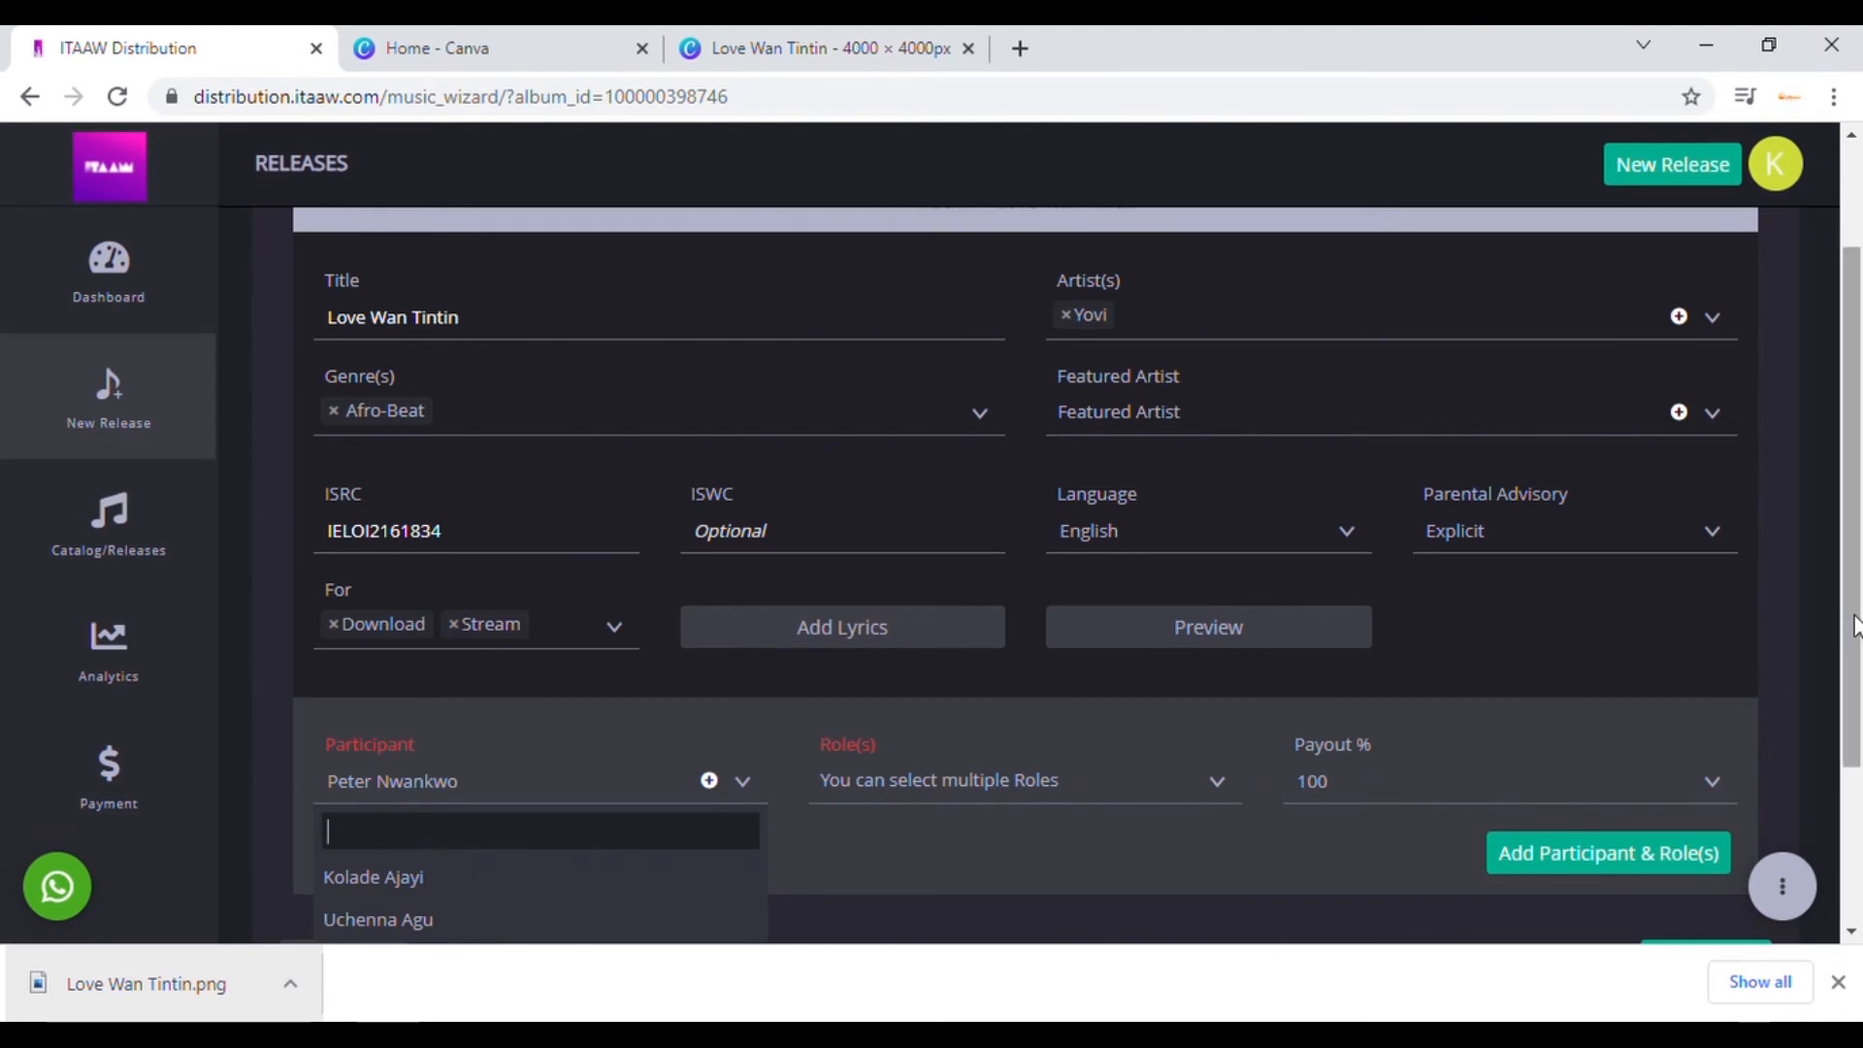
pyautogui.moveTo(1851, 633); pyautogui.dragTo(1858, 722)
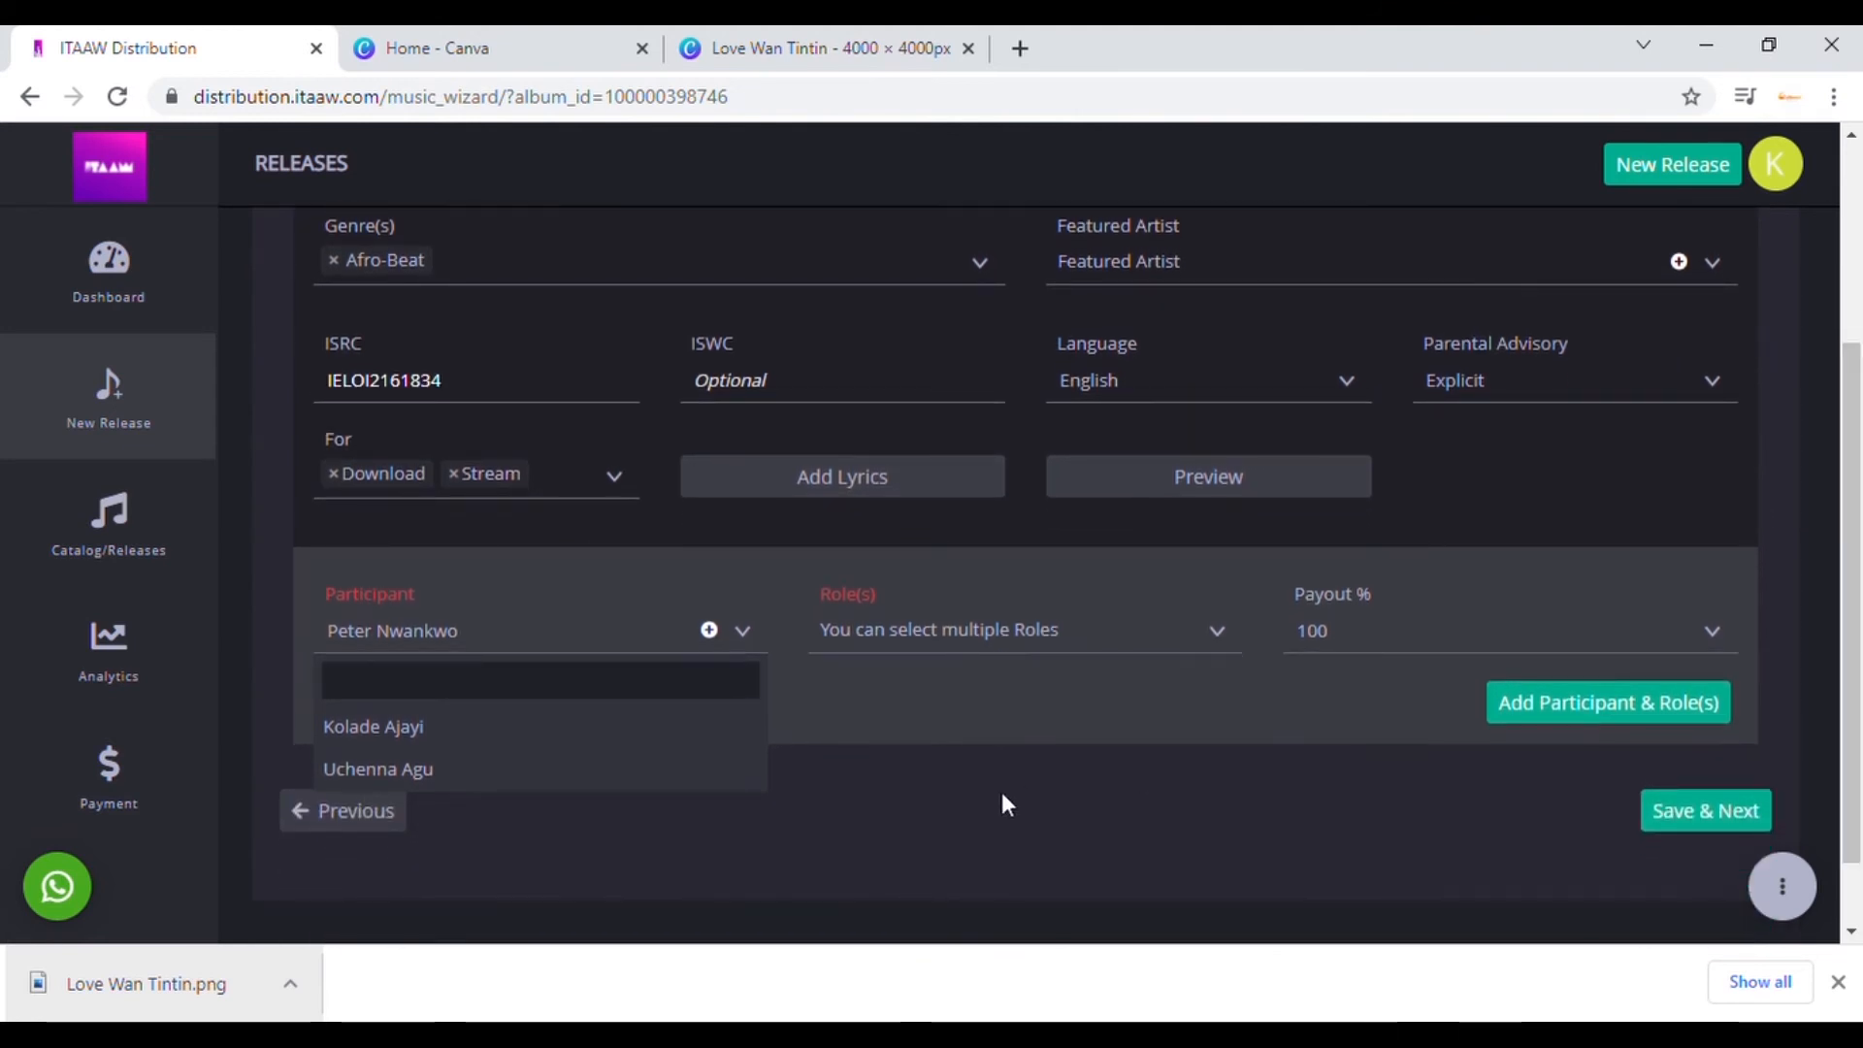
pyautogui.click(556, 768)
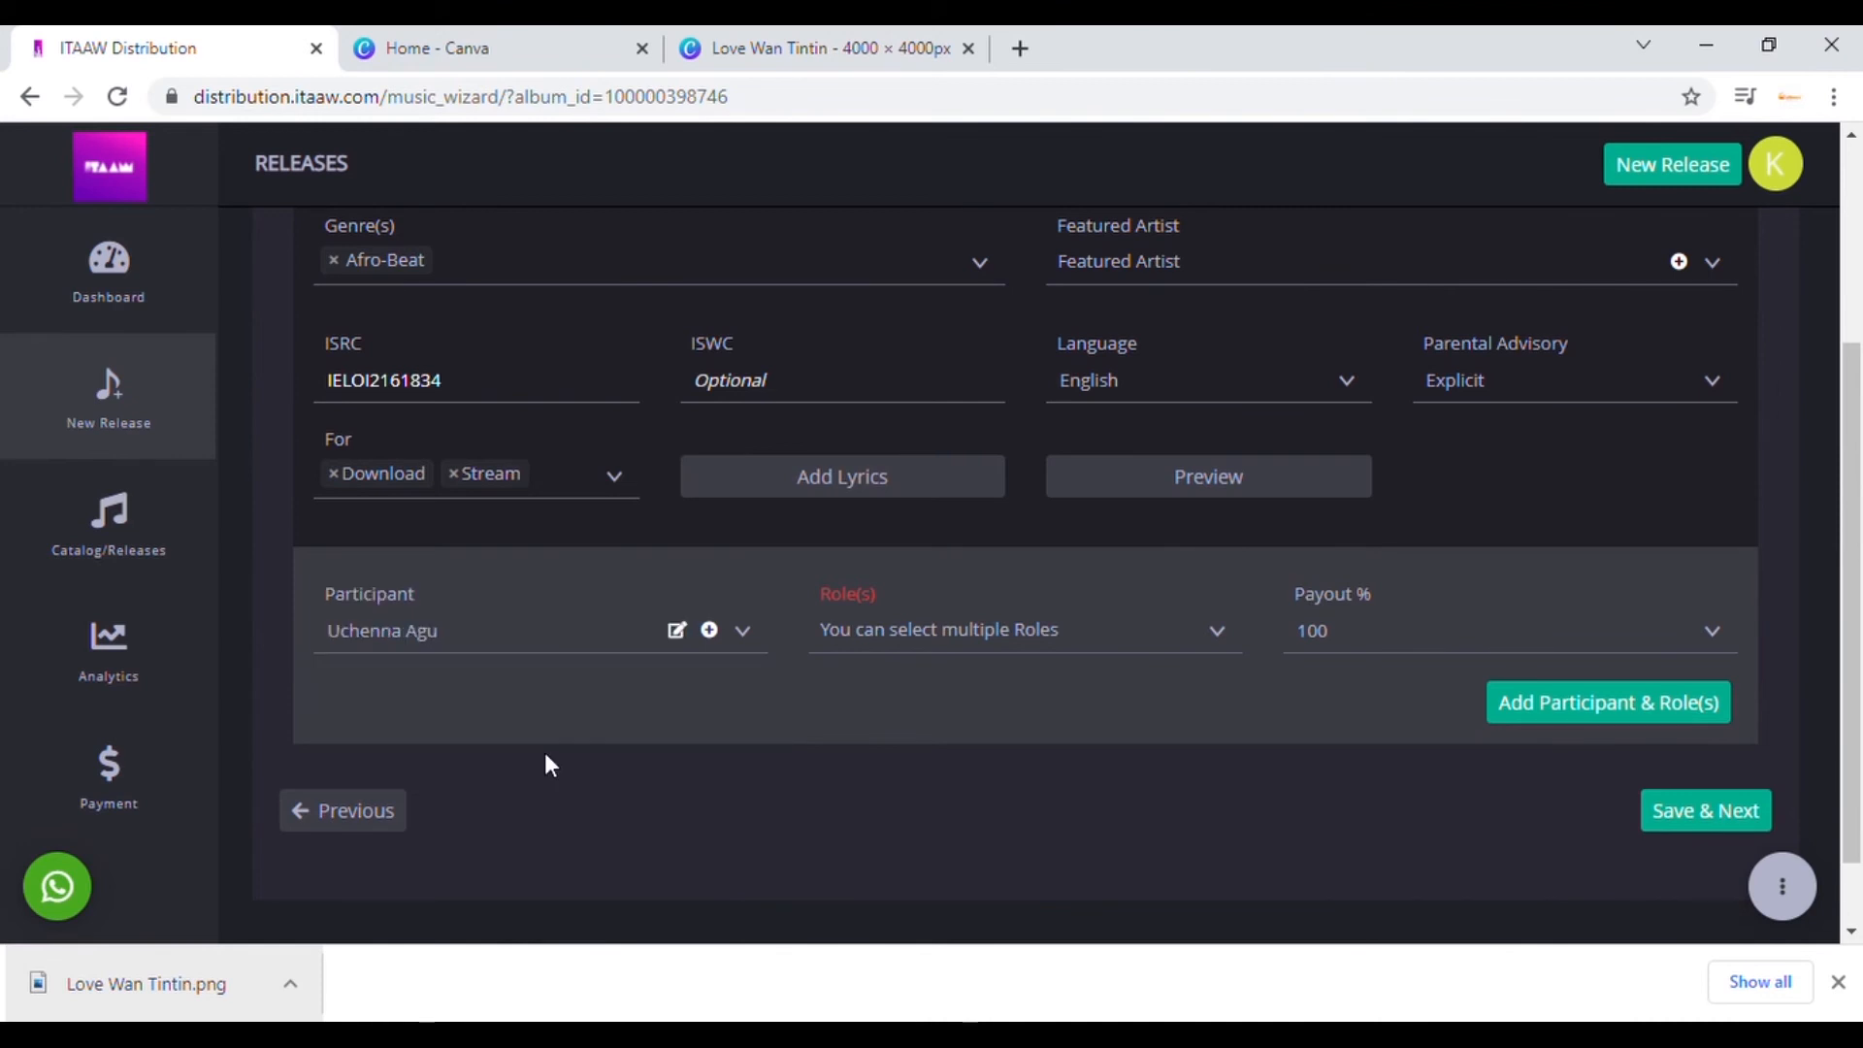
pyautogui.click(969, 652)
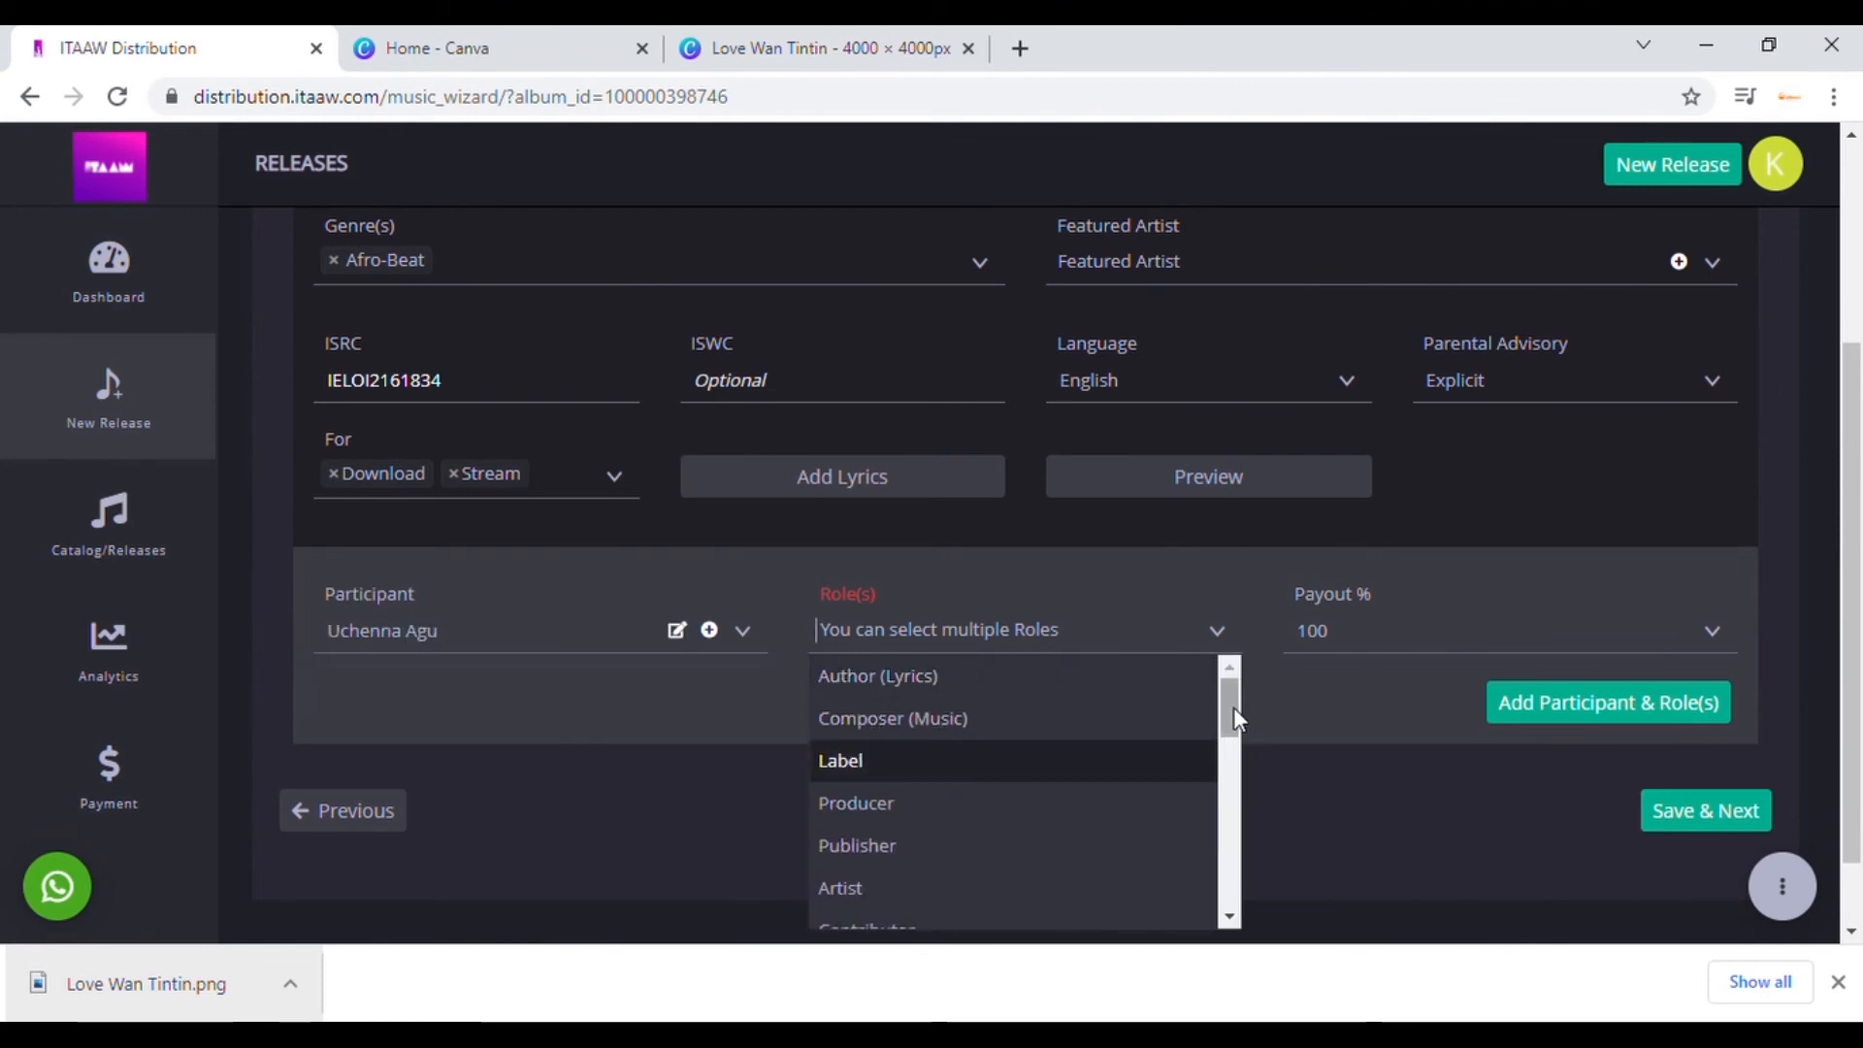
pyautogui.moveTo(1233, 707); pyautogui.dragTo(1204, 683)
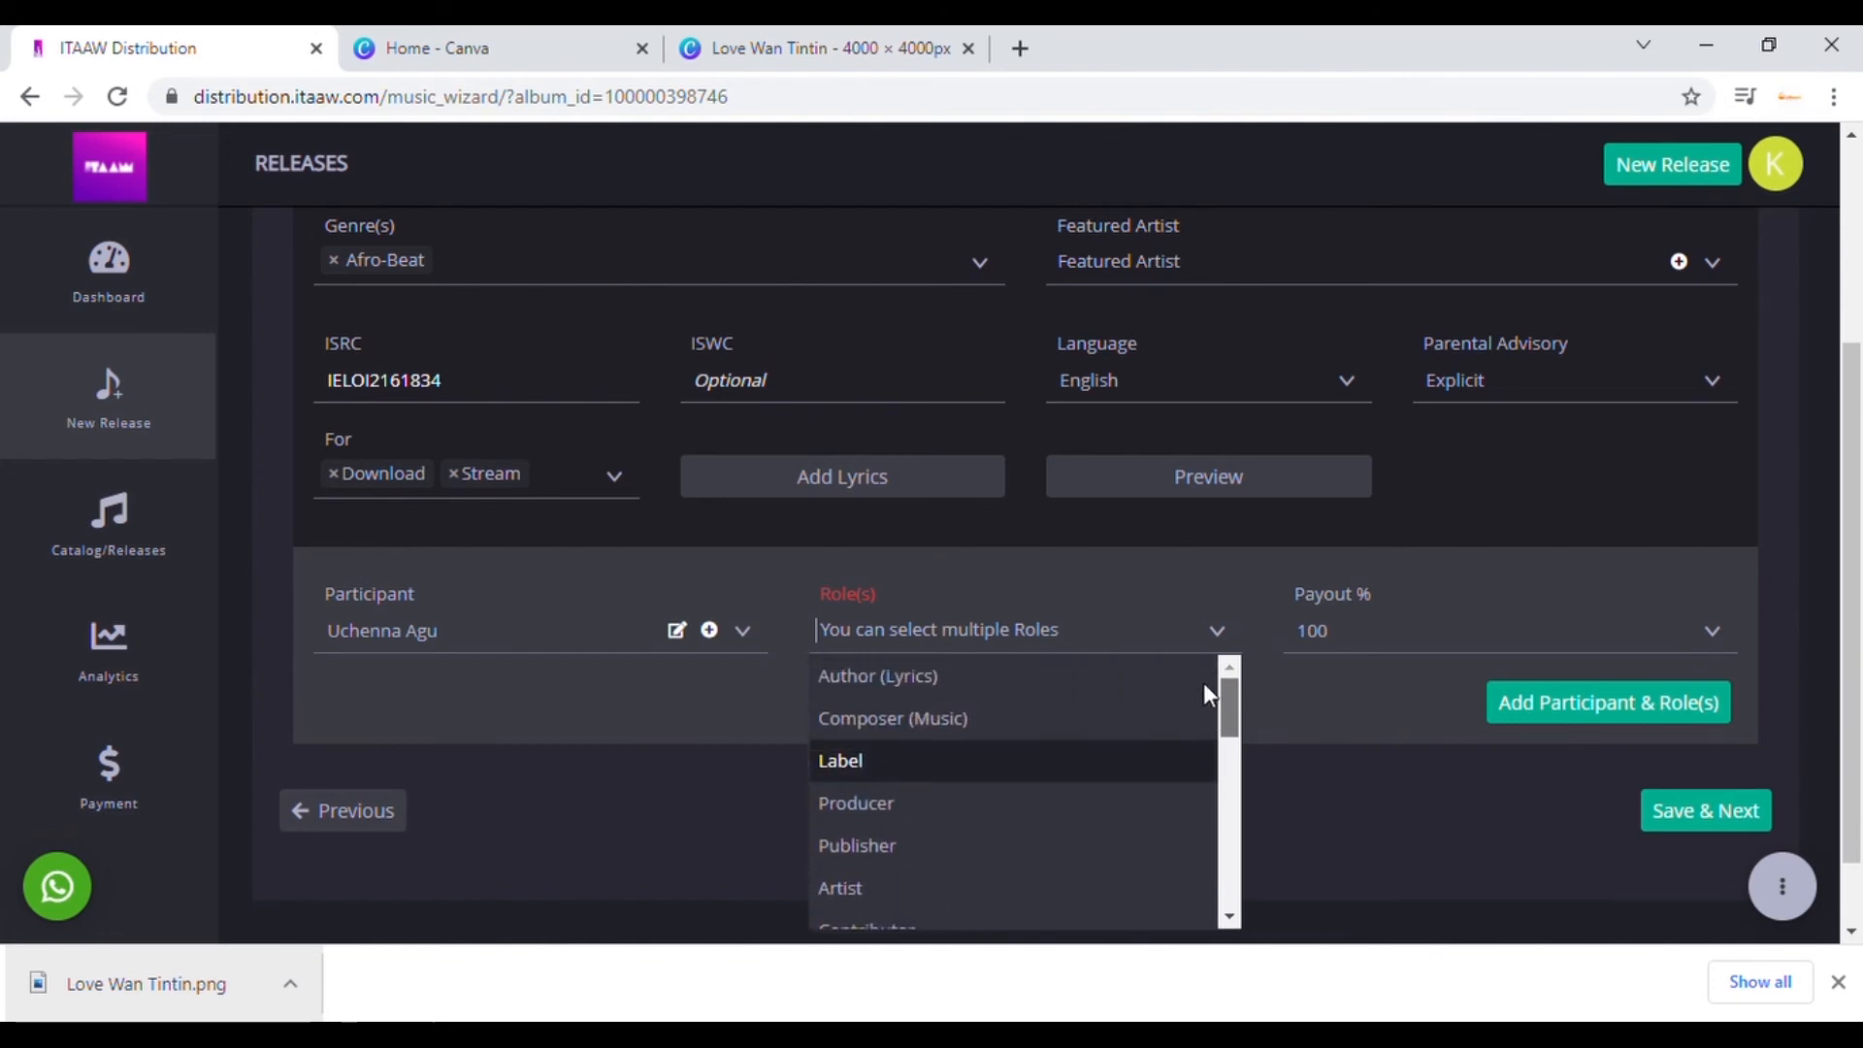
pyautogui.click(1033, 677)
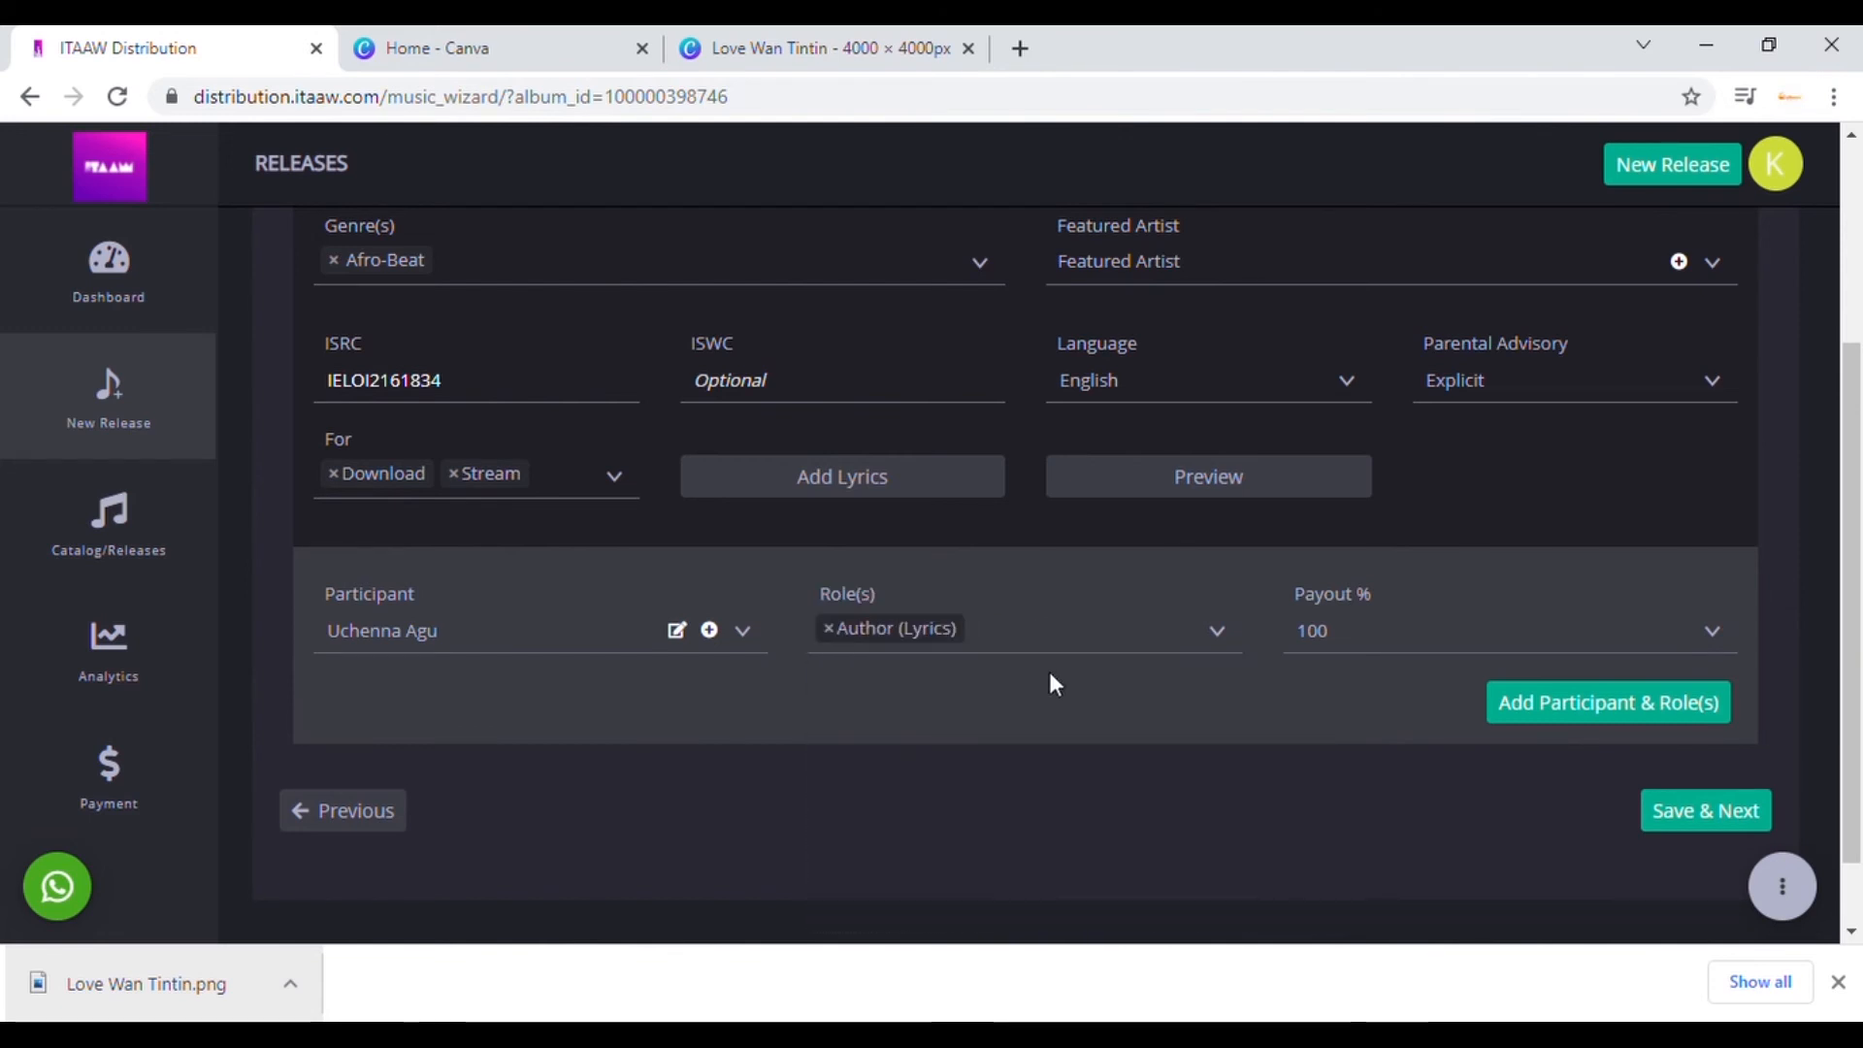
pyautogui.click(1221, 638)
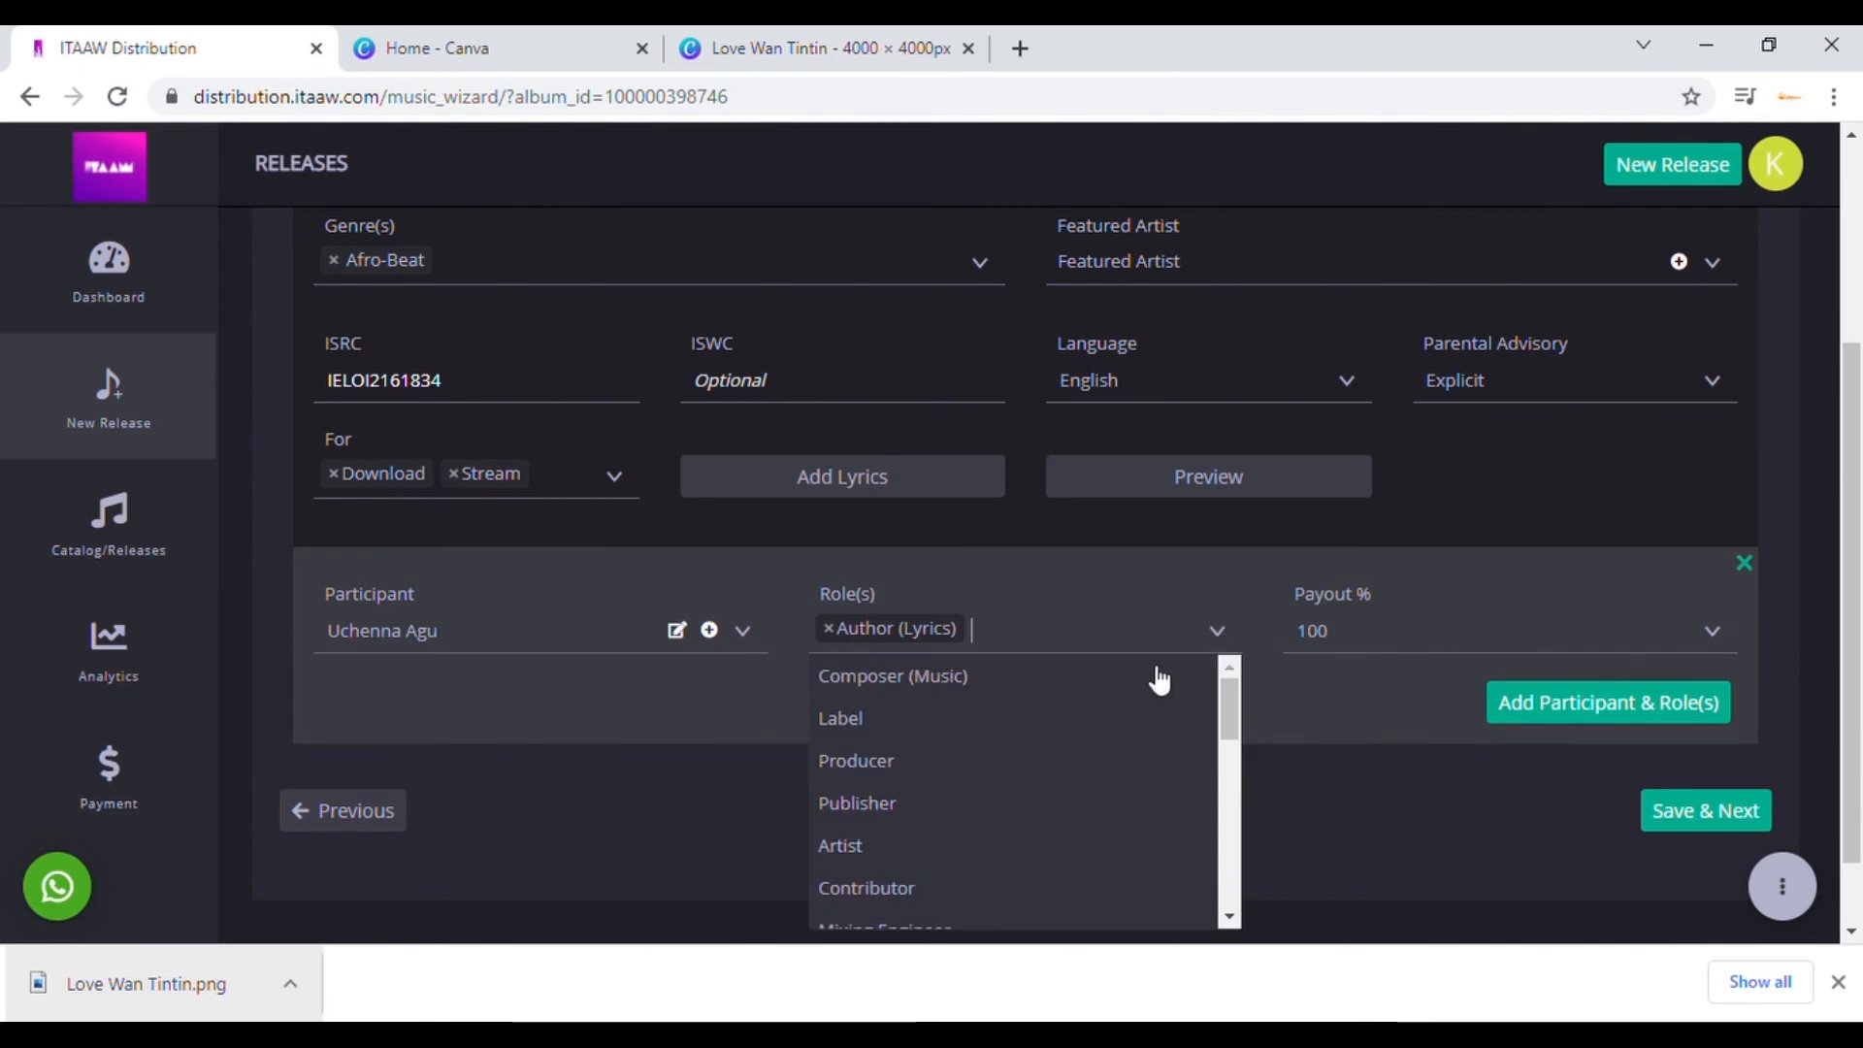
pyautogui.click(999, 692)
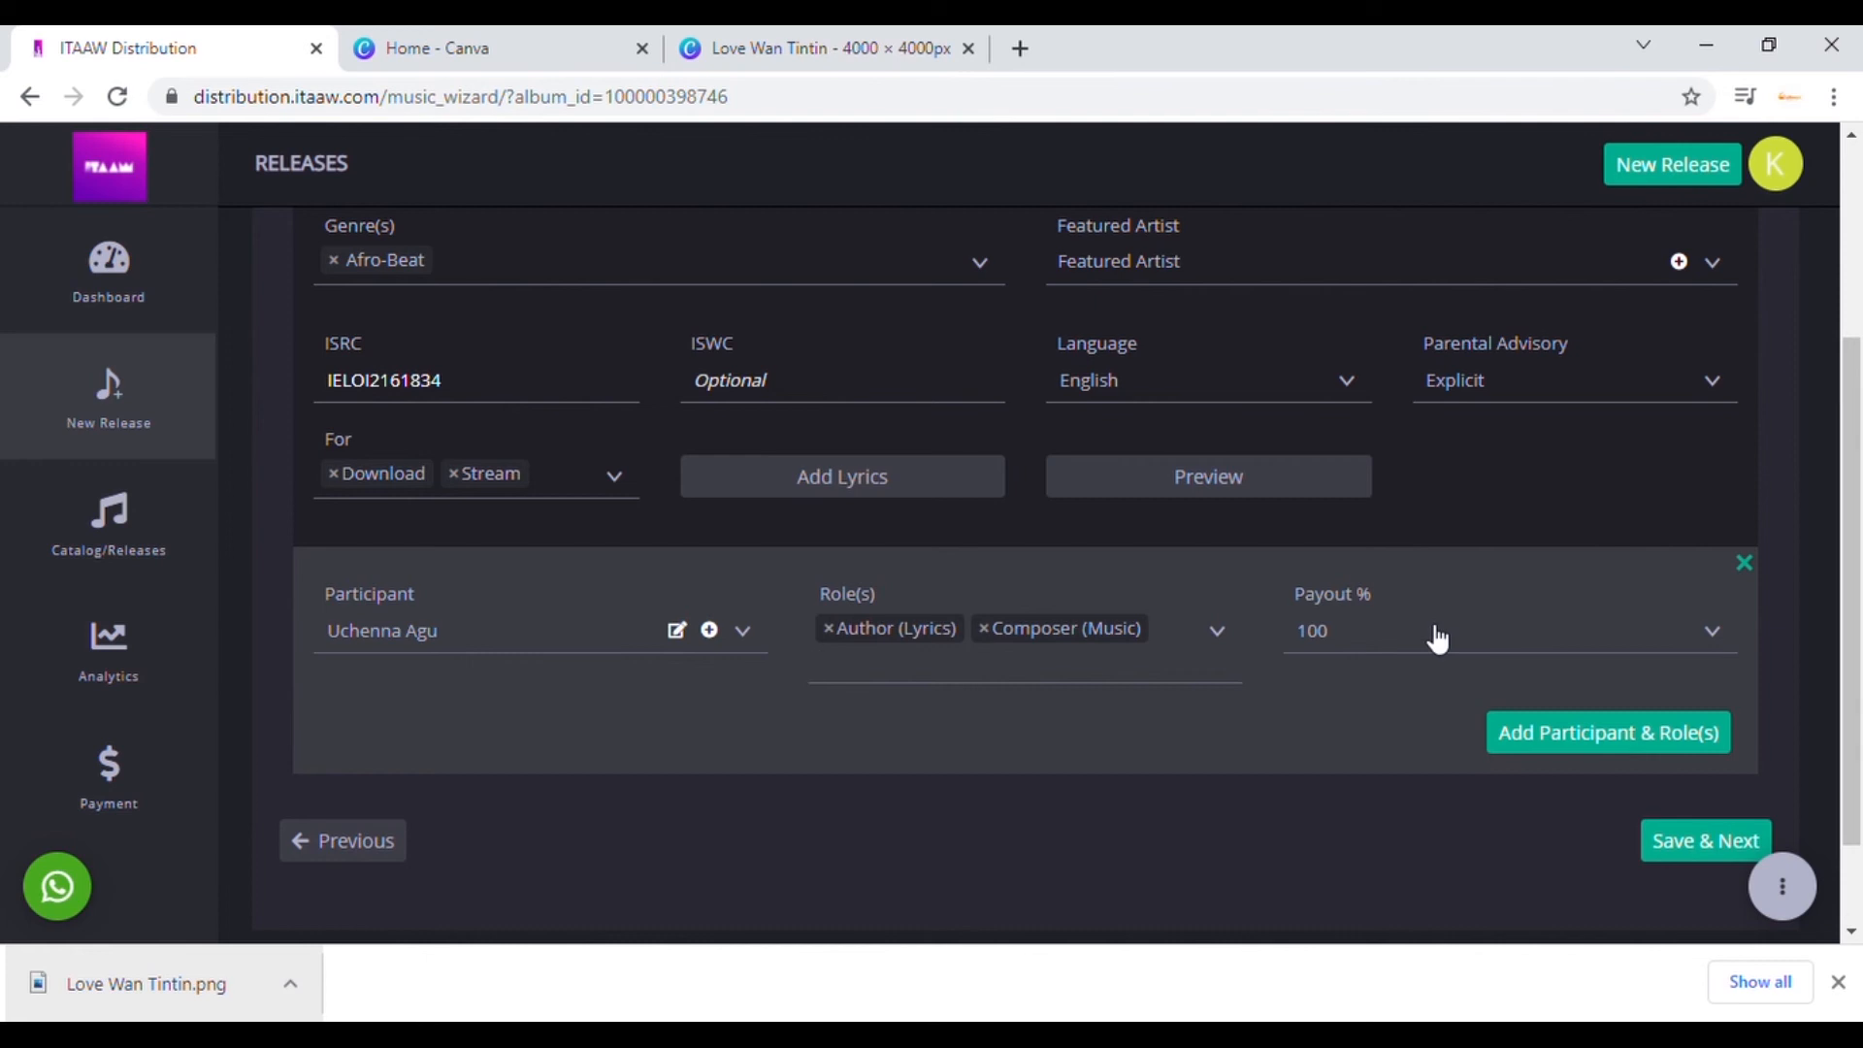
# Step: Lower the first participant's payout to 30%
pyautogui.click(1420, 643)
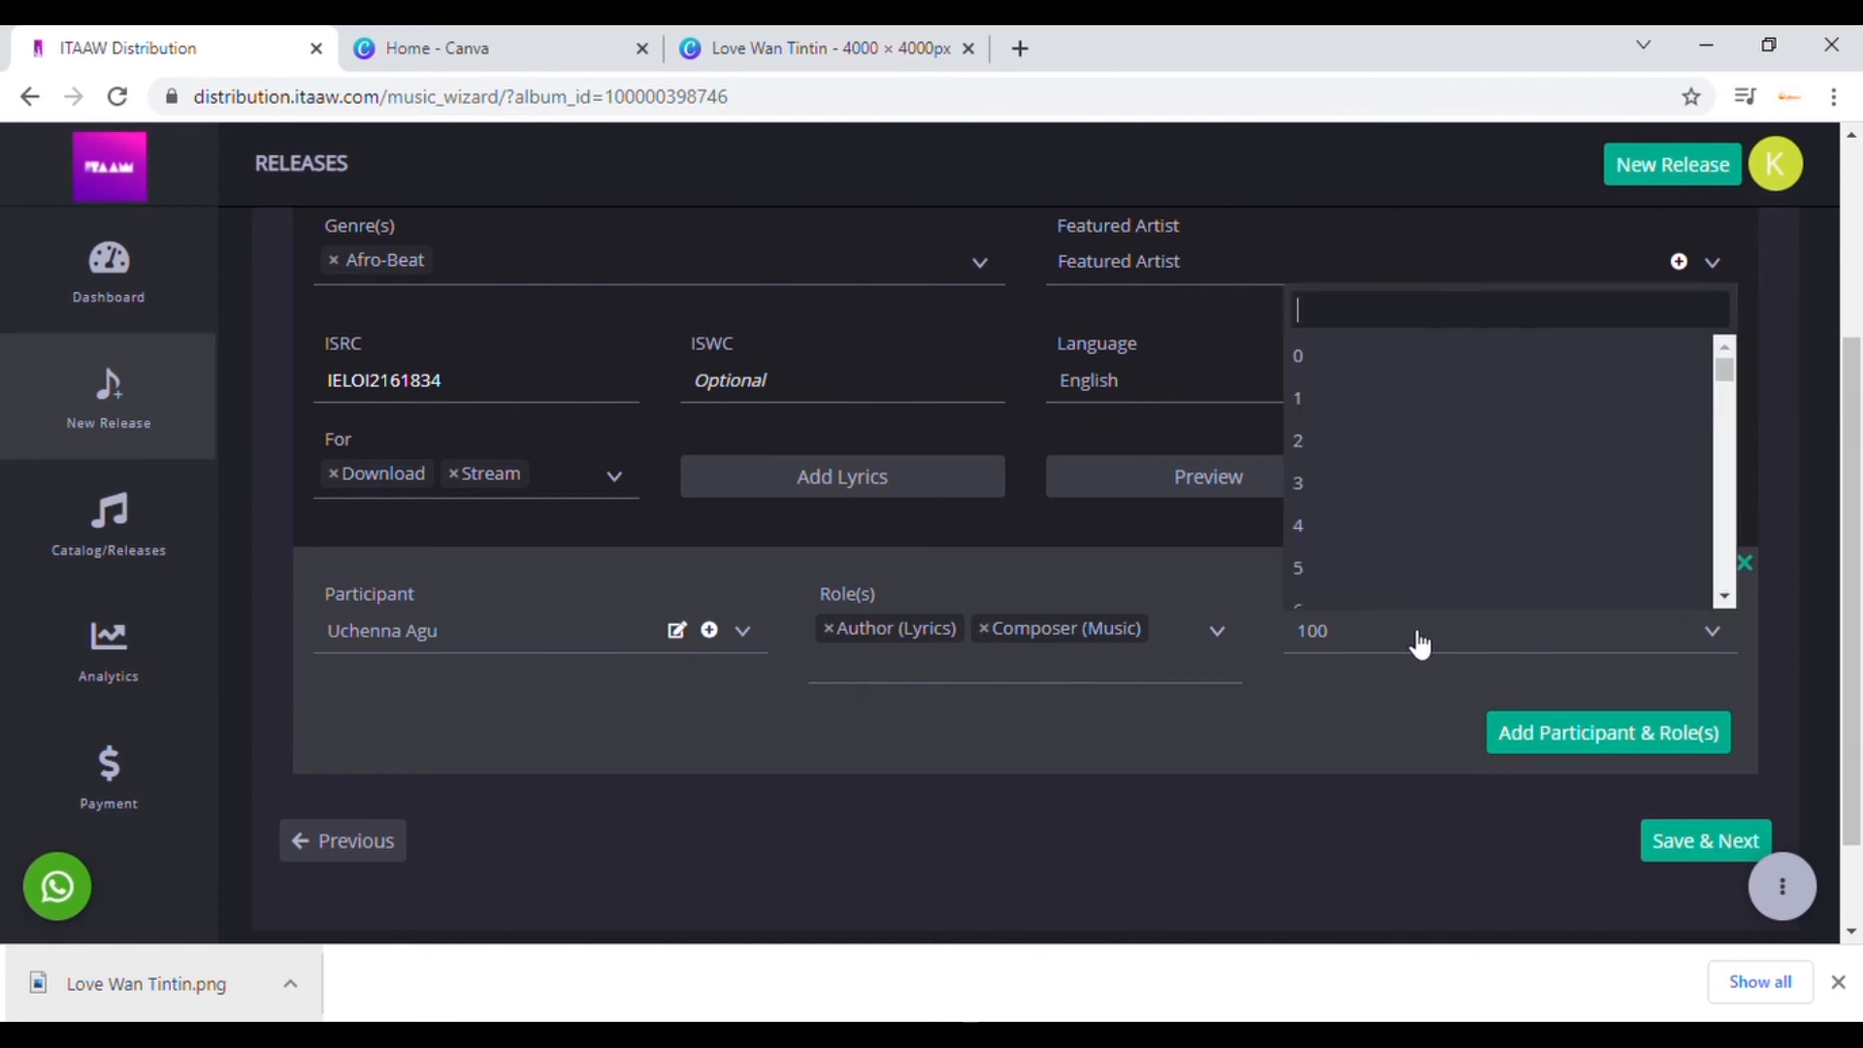
pyautogui.click(1331, 380)
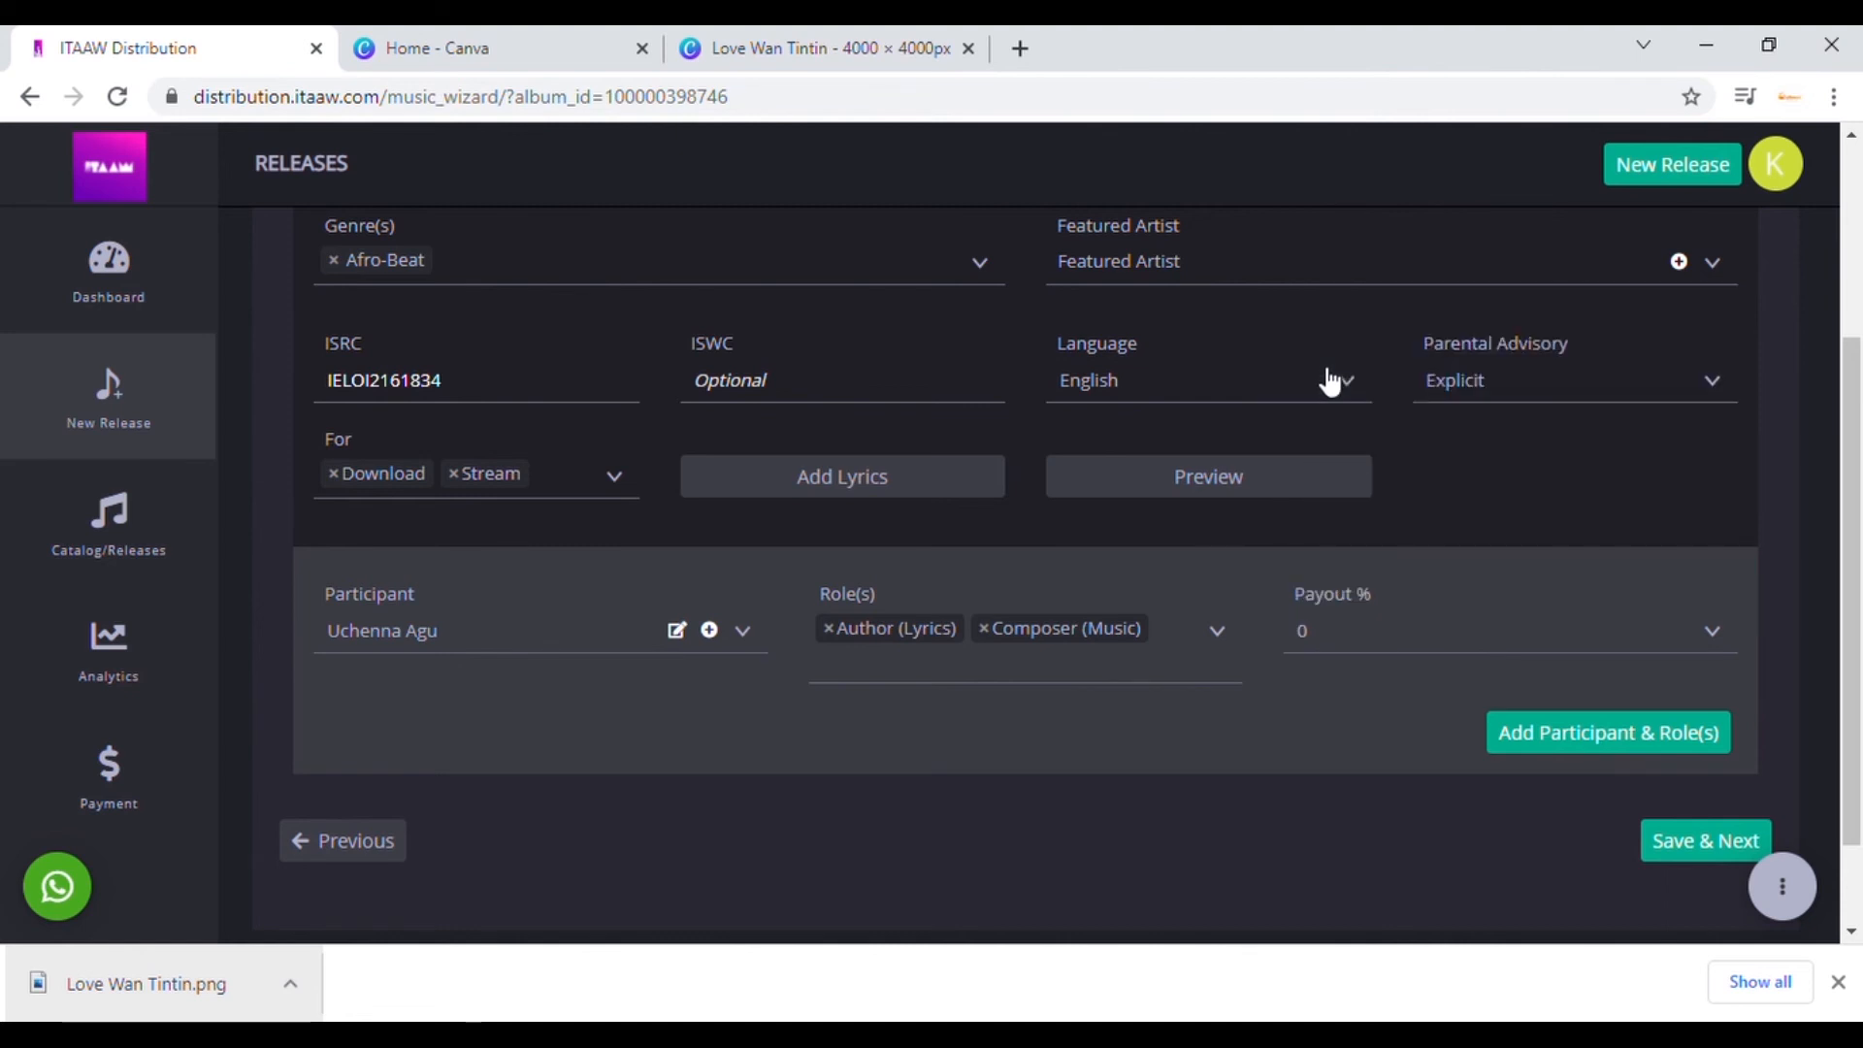
pyautogui.click(1396, 656)
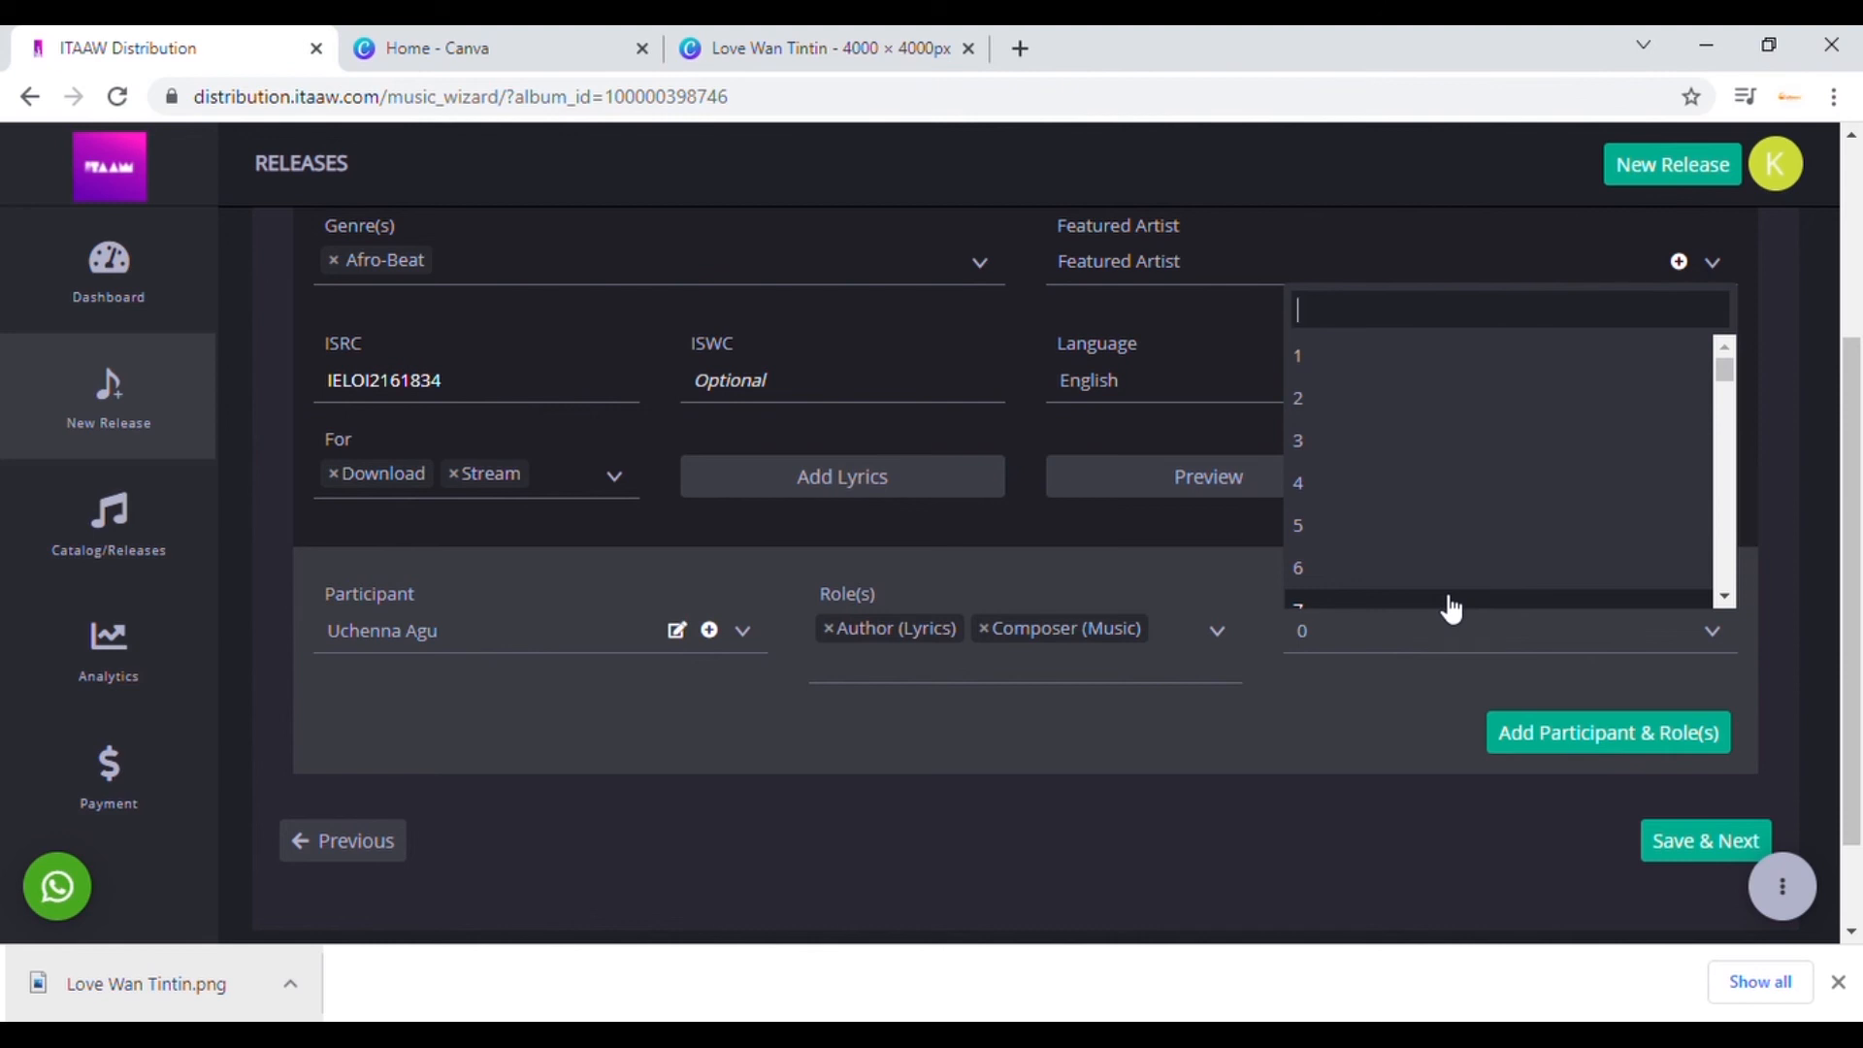
pyautogui.write('3')
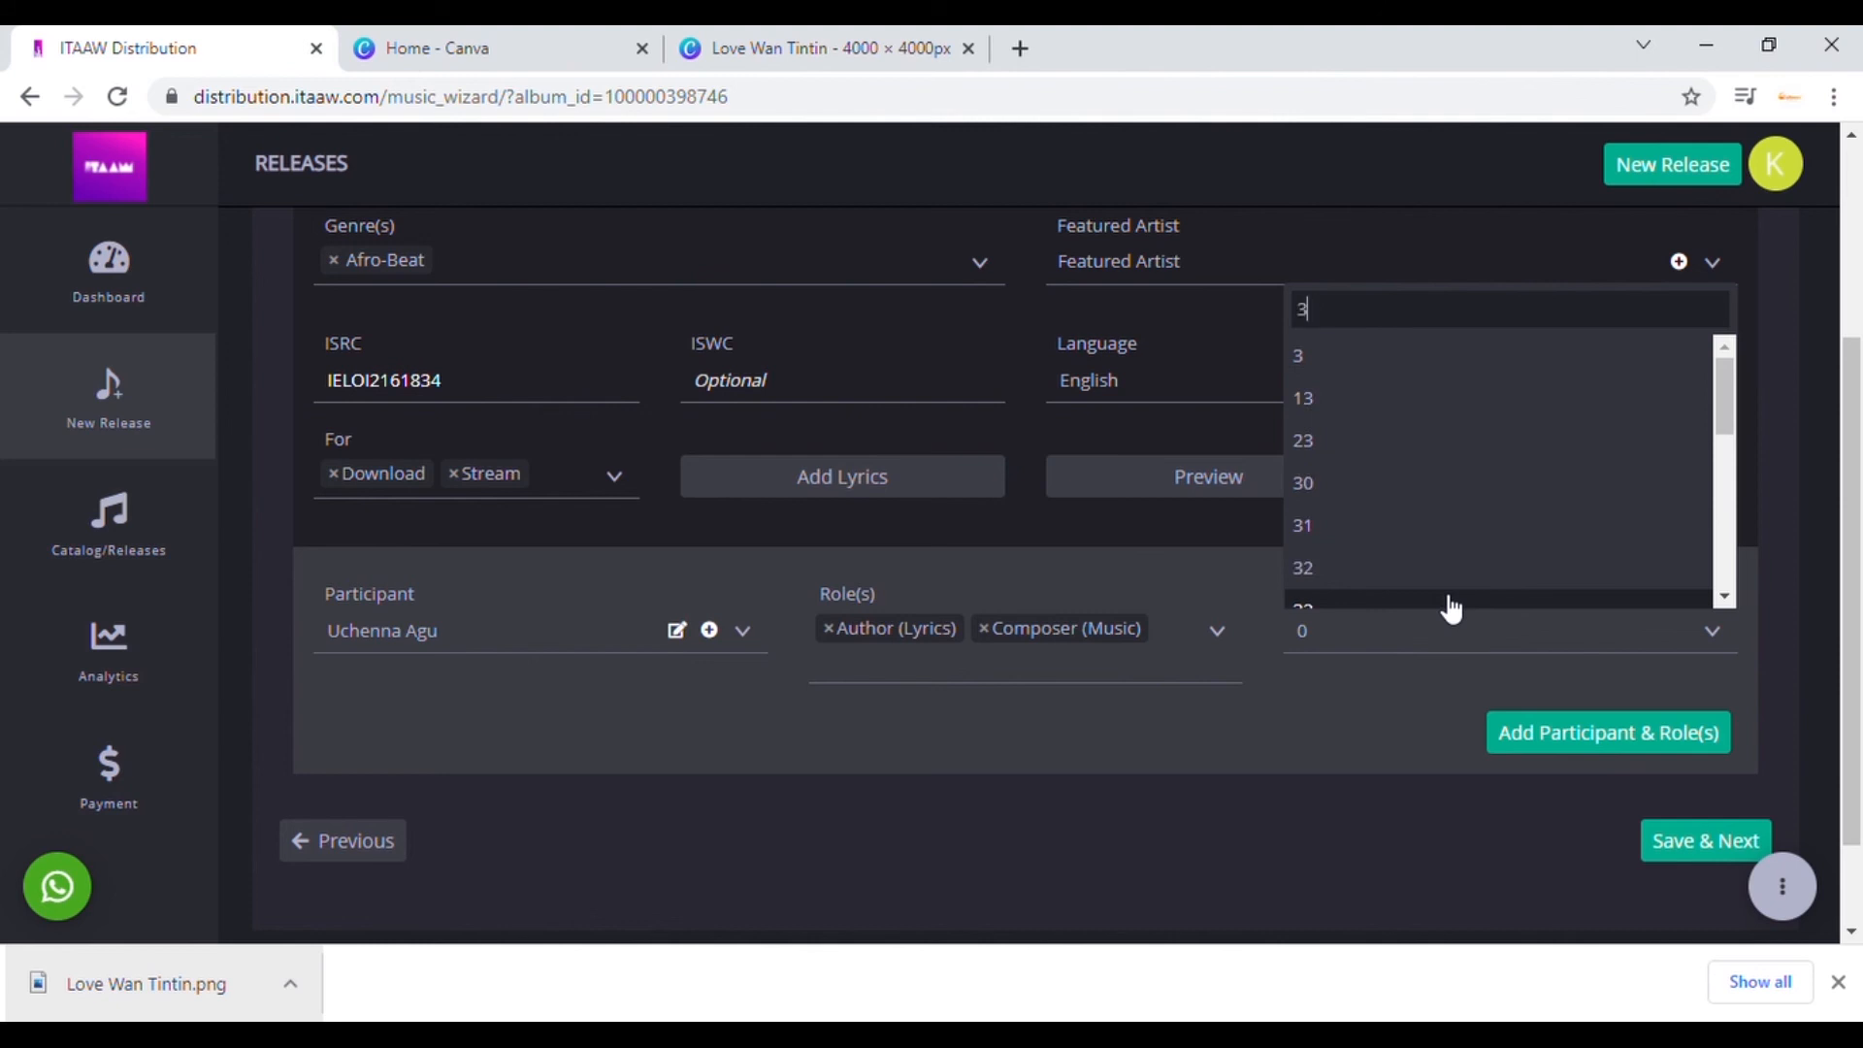
pyautogui.write('0')
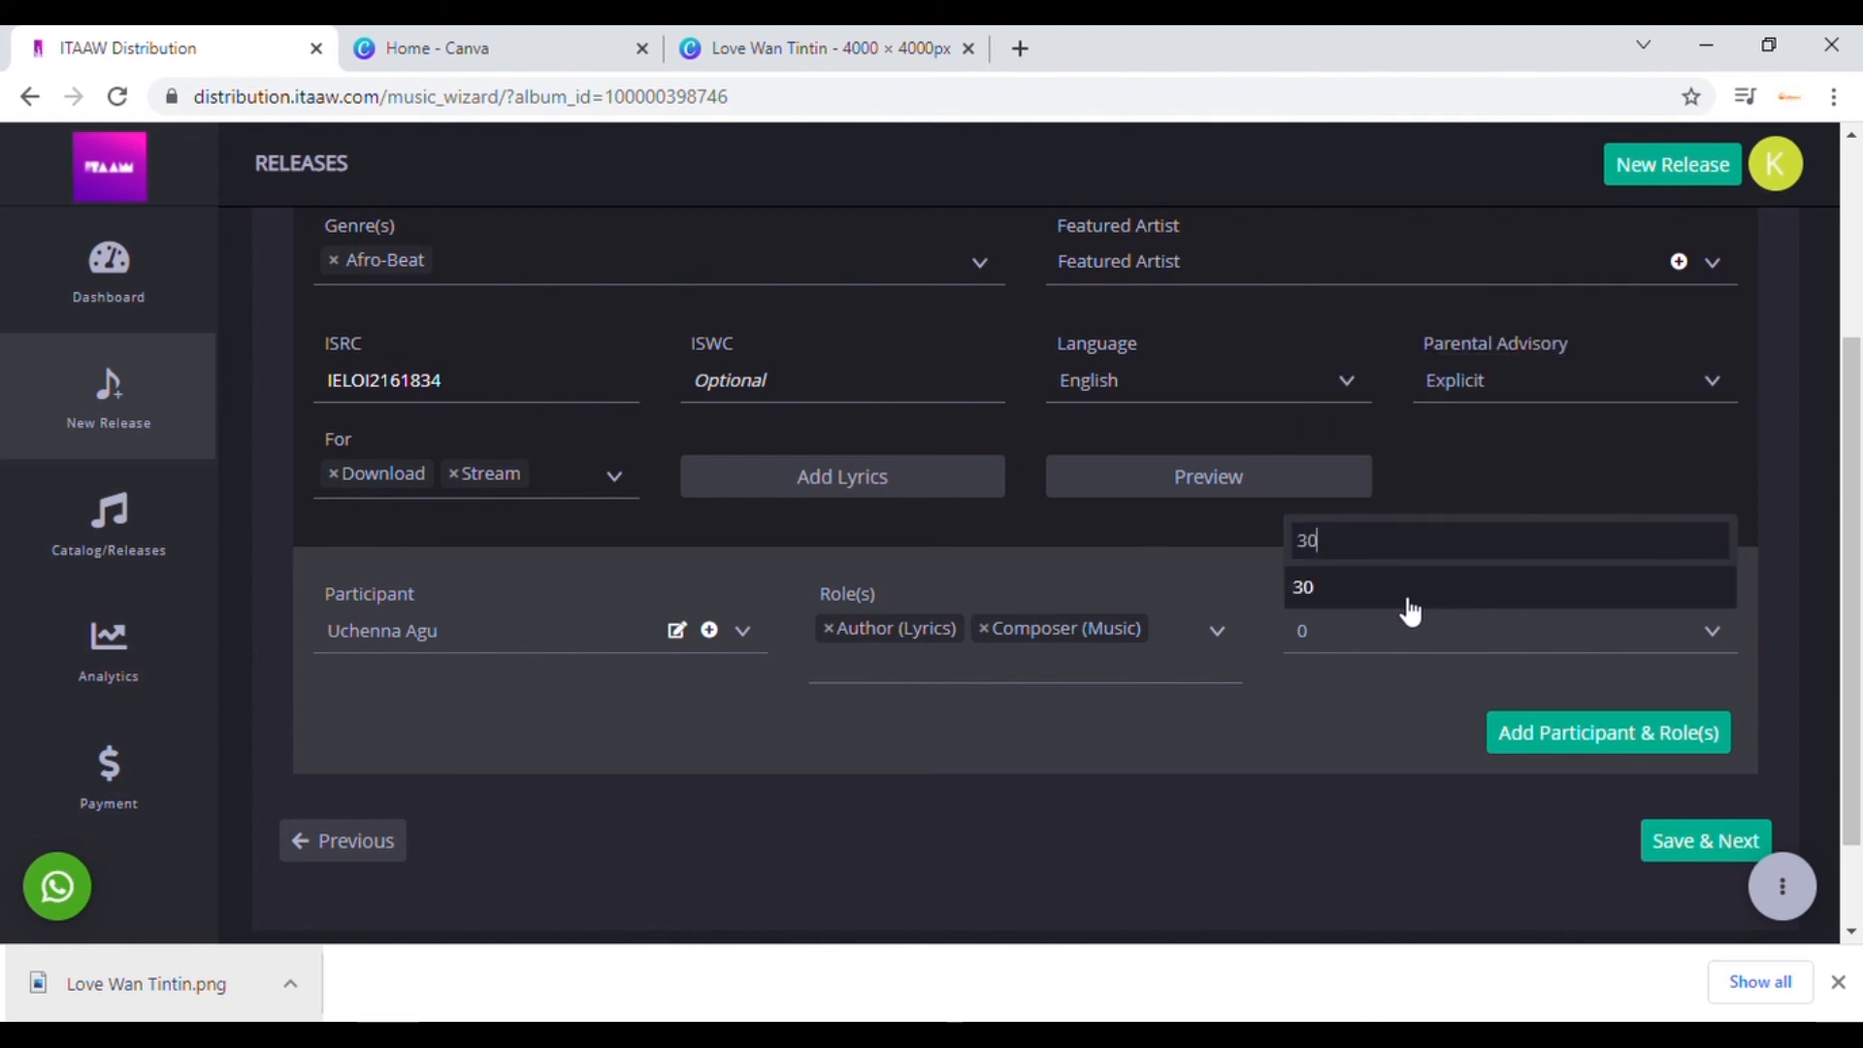
pyautogui.click(1402, 597)
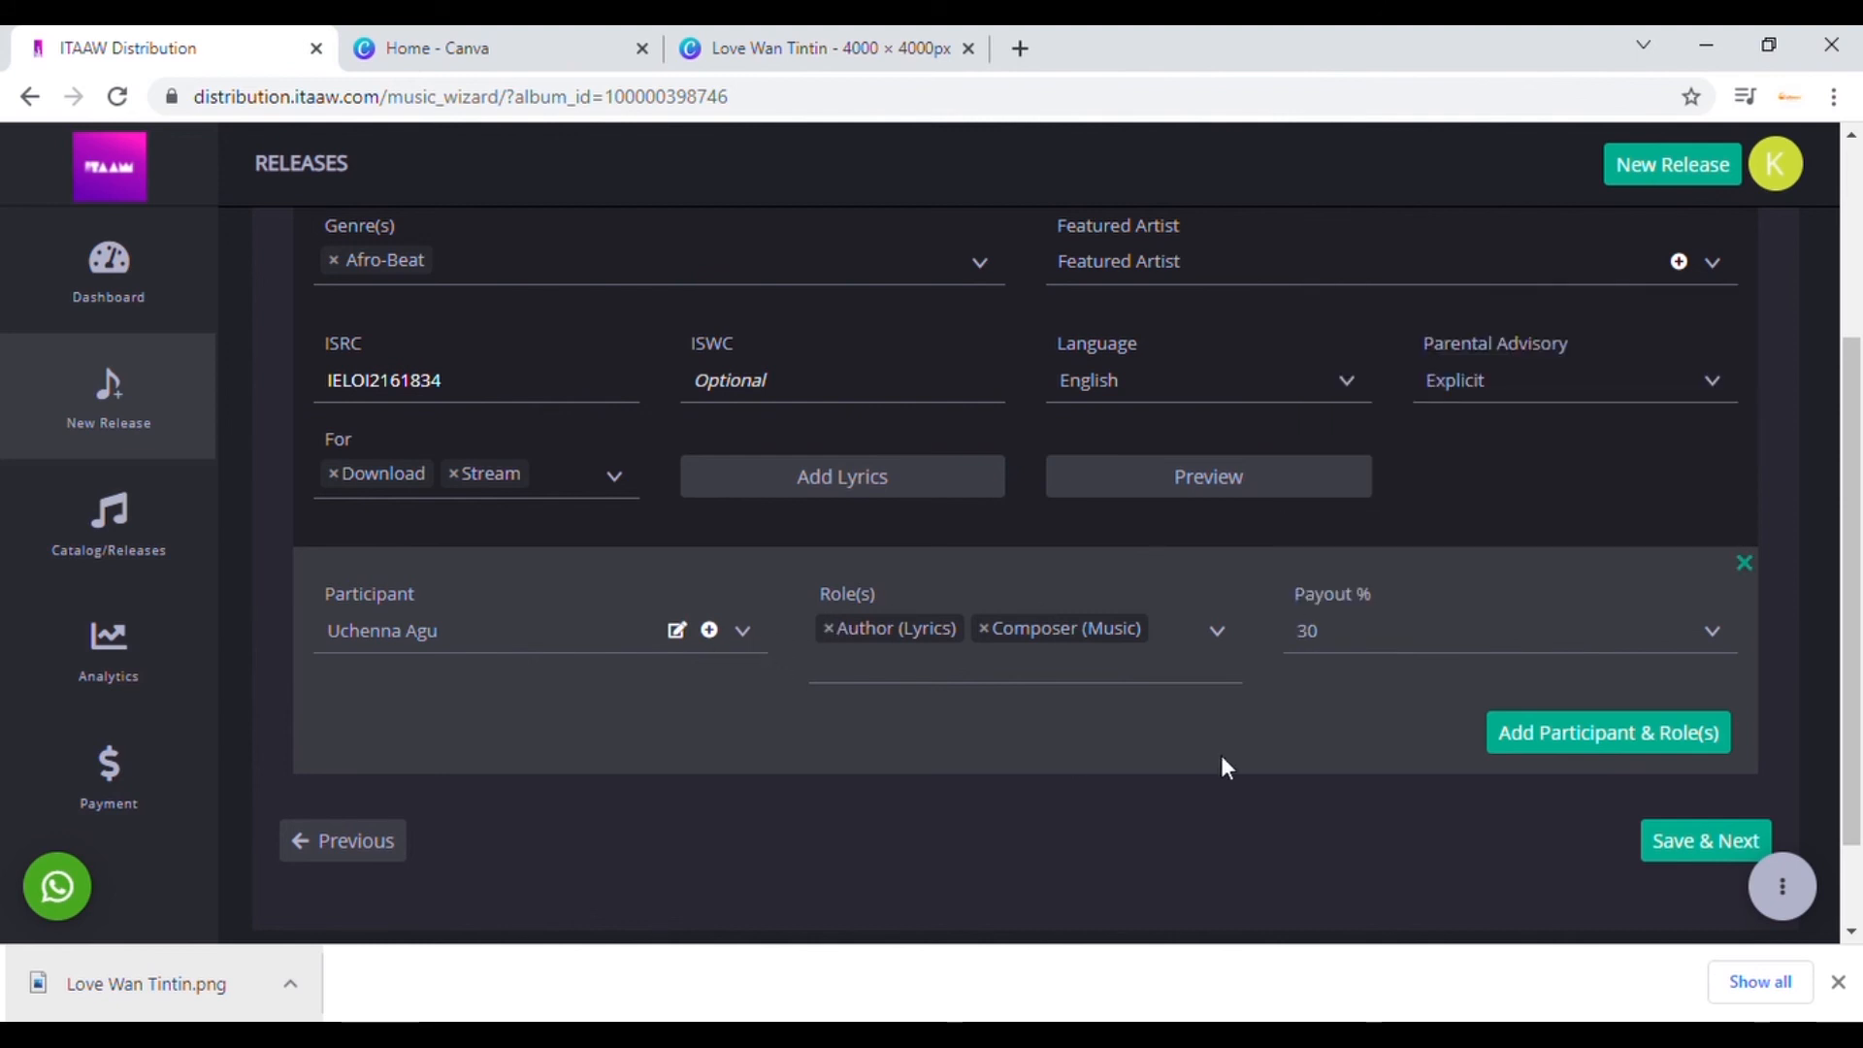
# Step: Add a second row with the second new participant credited as Producer
pyautogui.click(1558, 765)
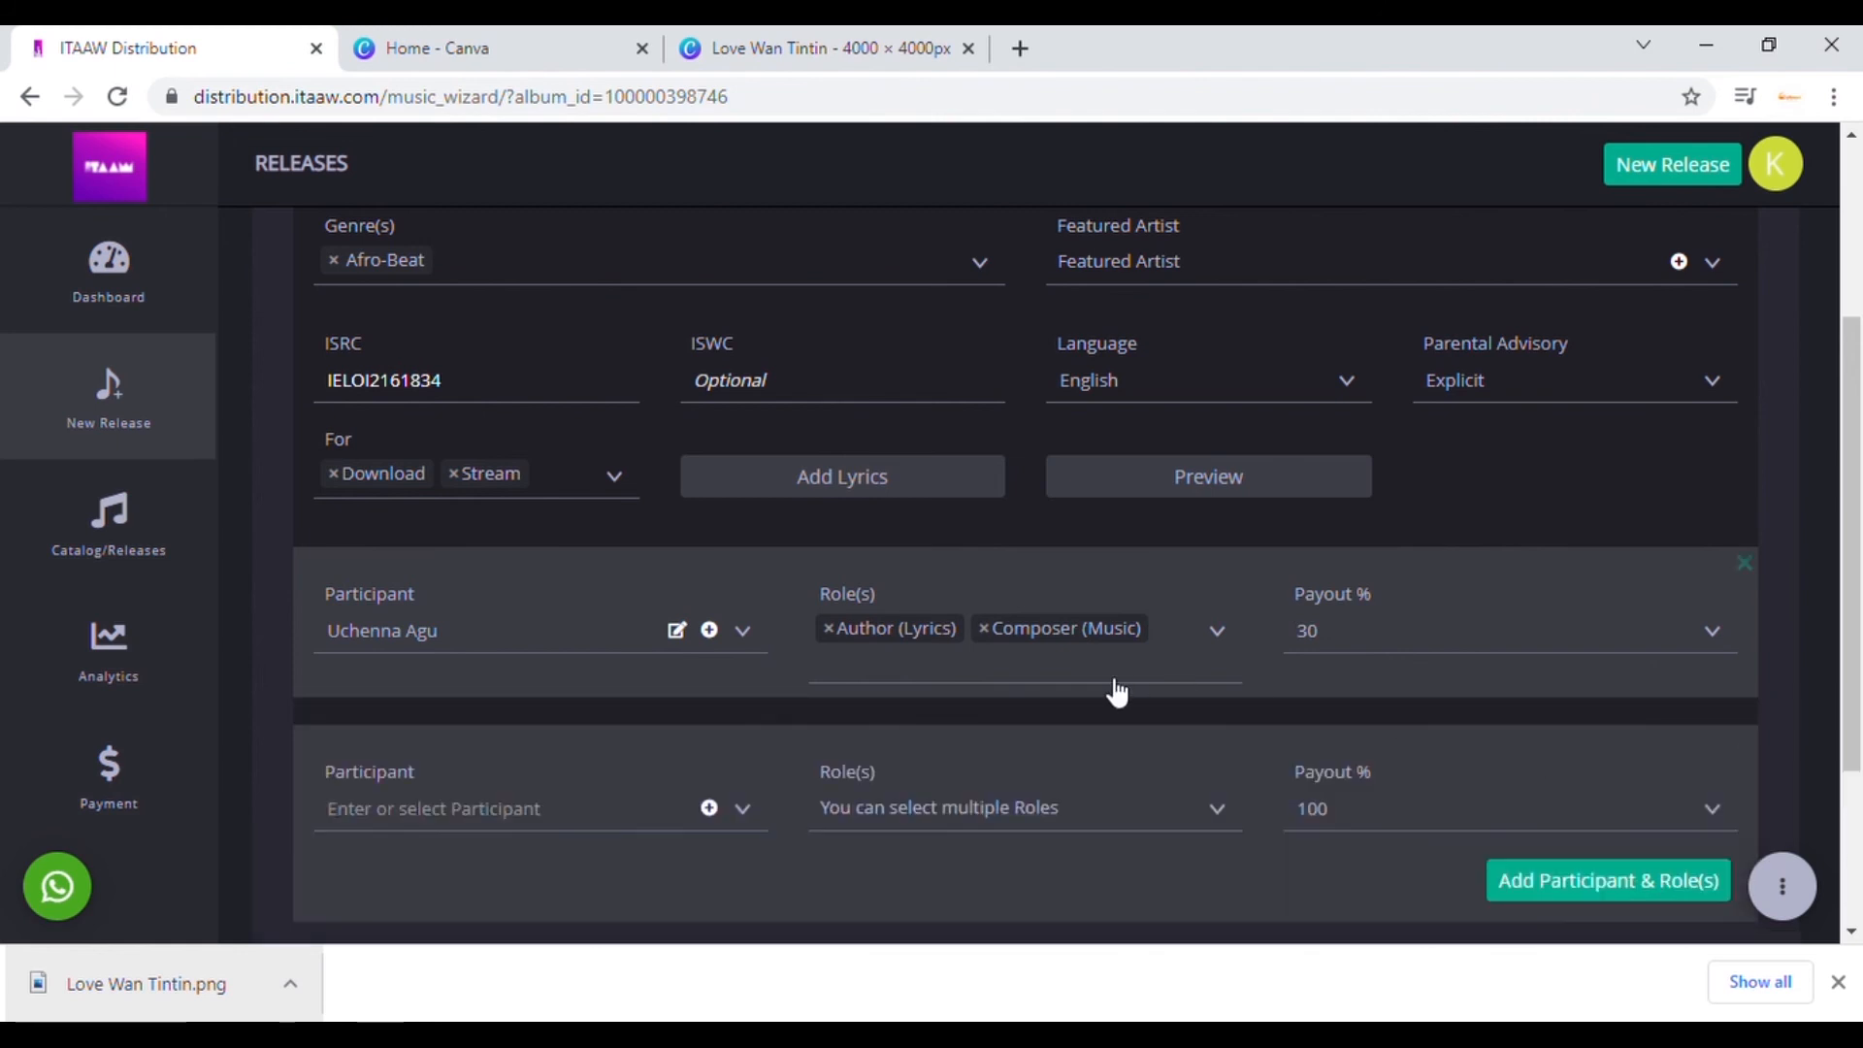
pyautogui.click(745, 811)
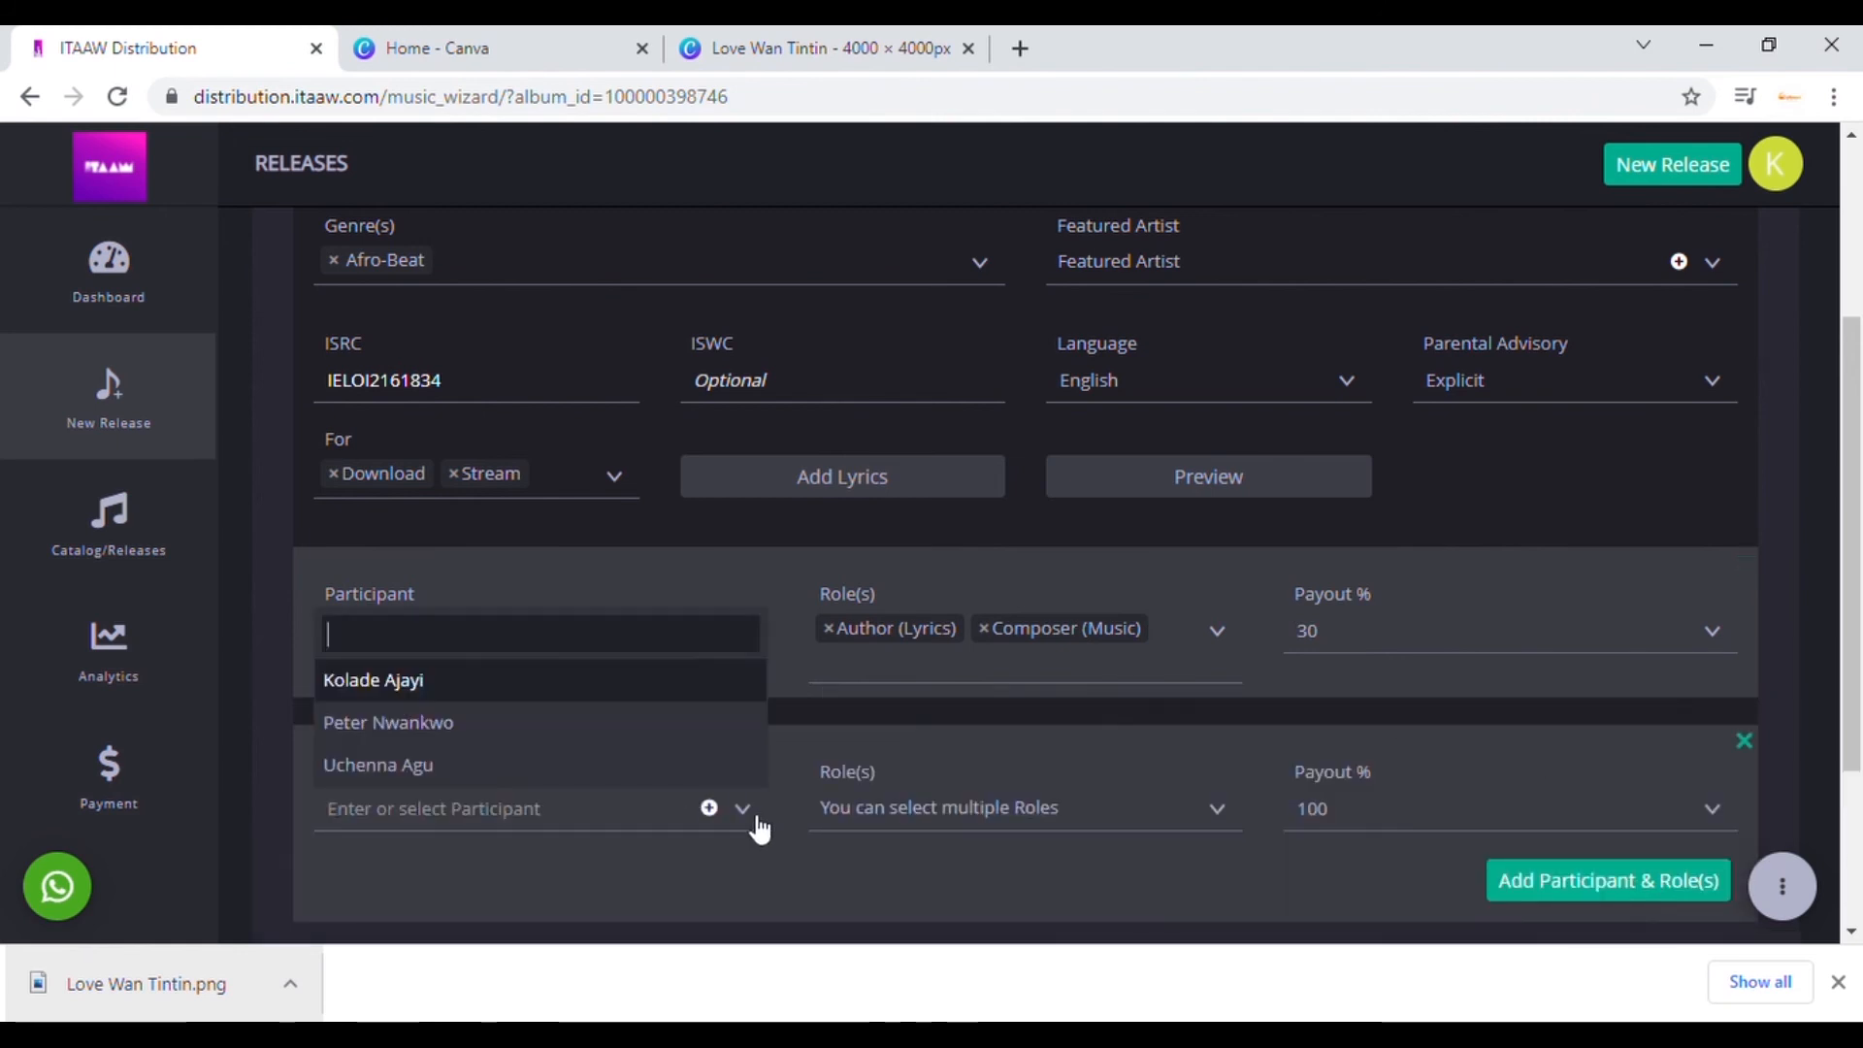
pyautogui.click(582, 725)
pyautogui.click(1039, 815)
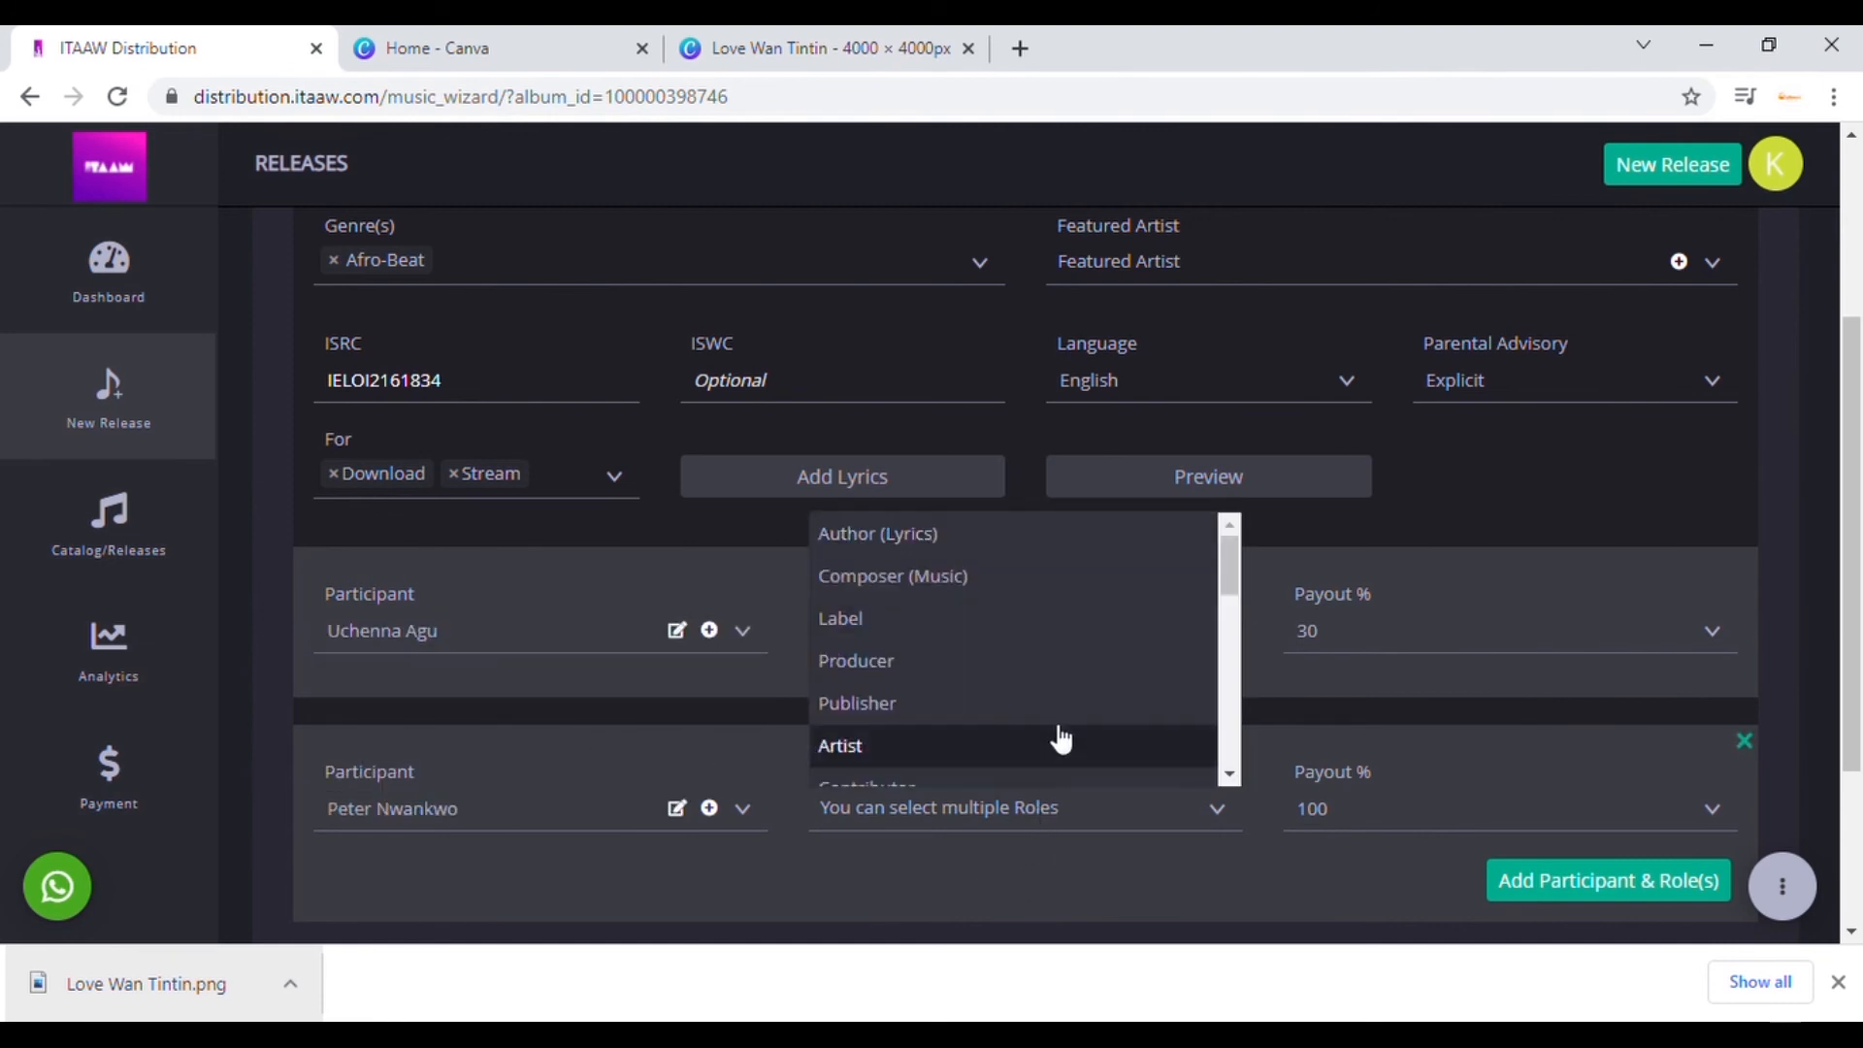
pyautogui.click(978, 664)
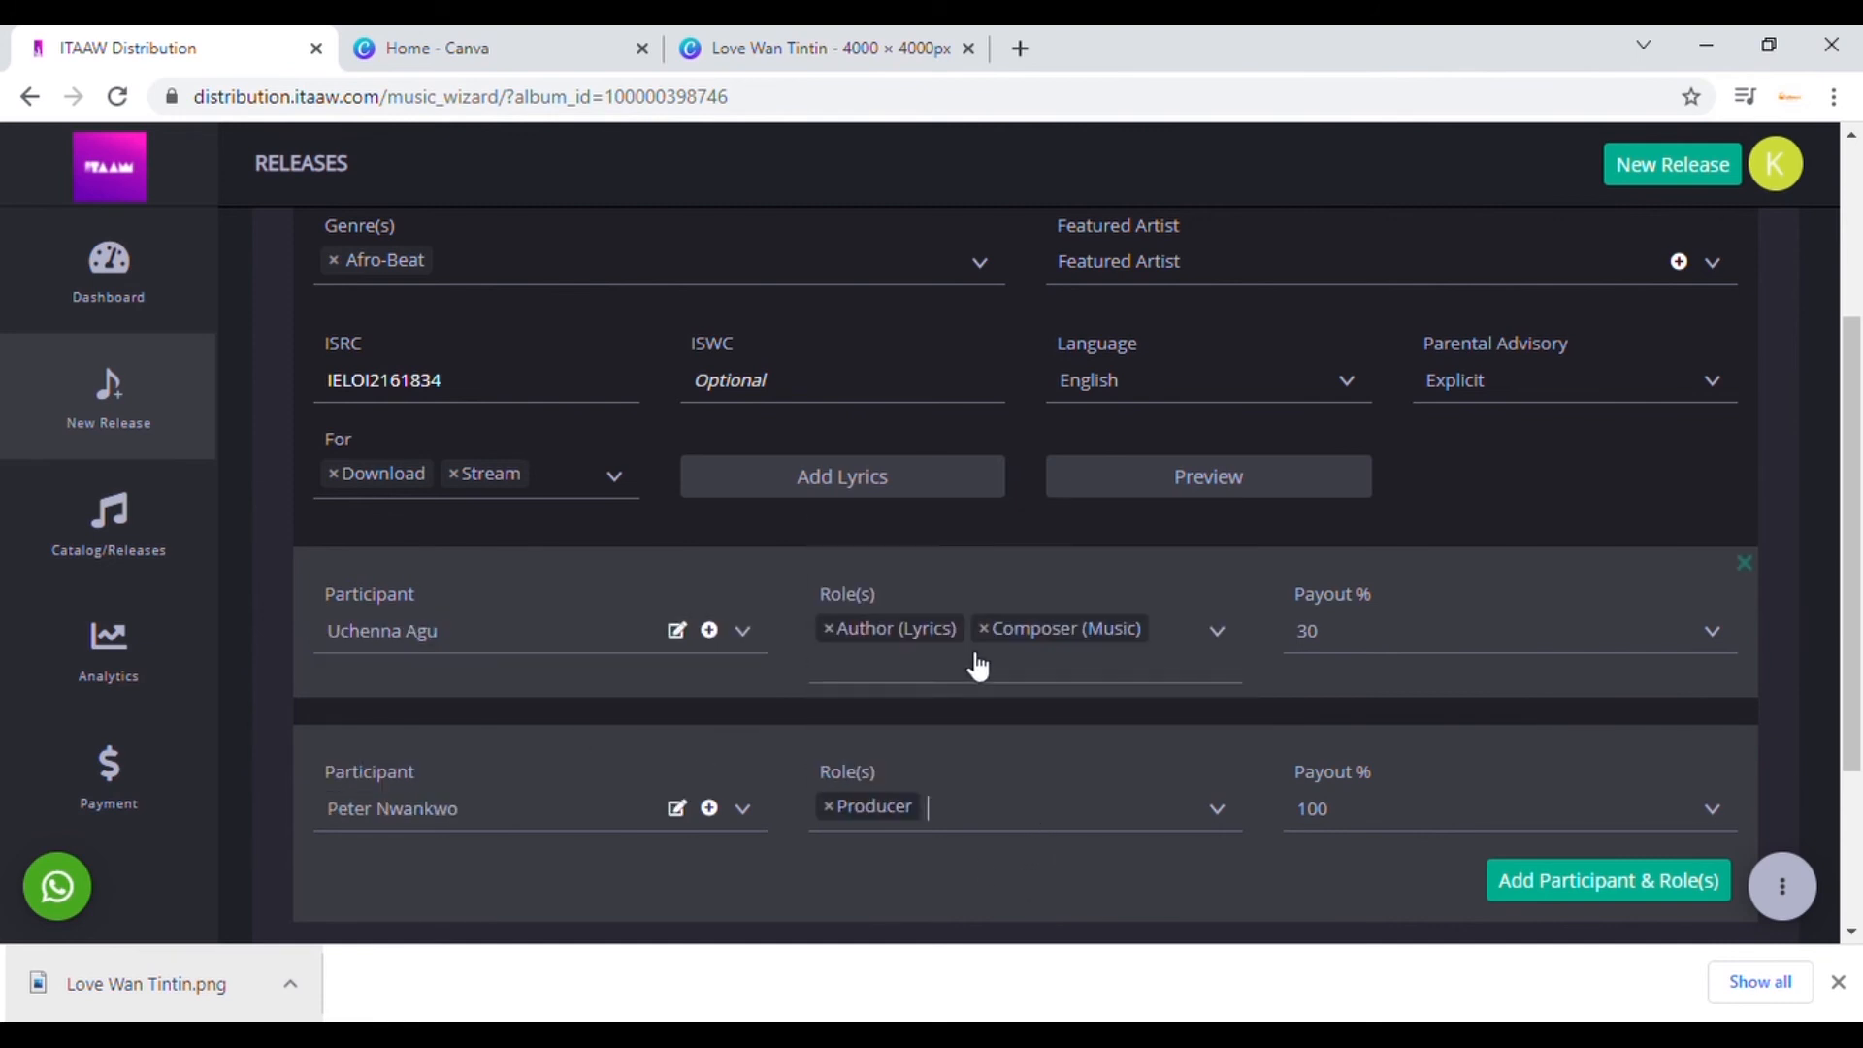
pyautogui.click(1548, 821)
pyautogui.write('30')
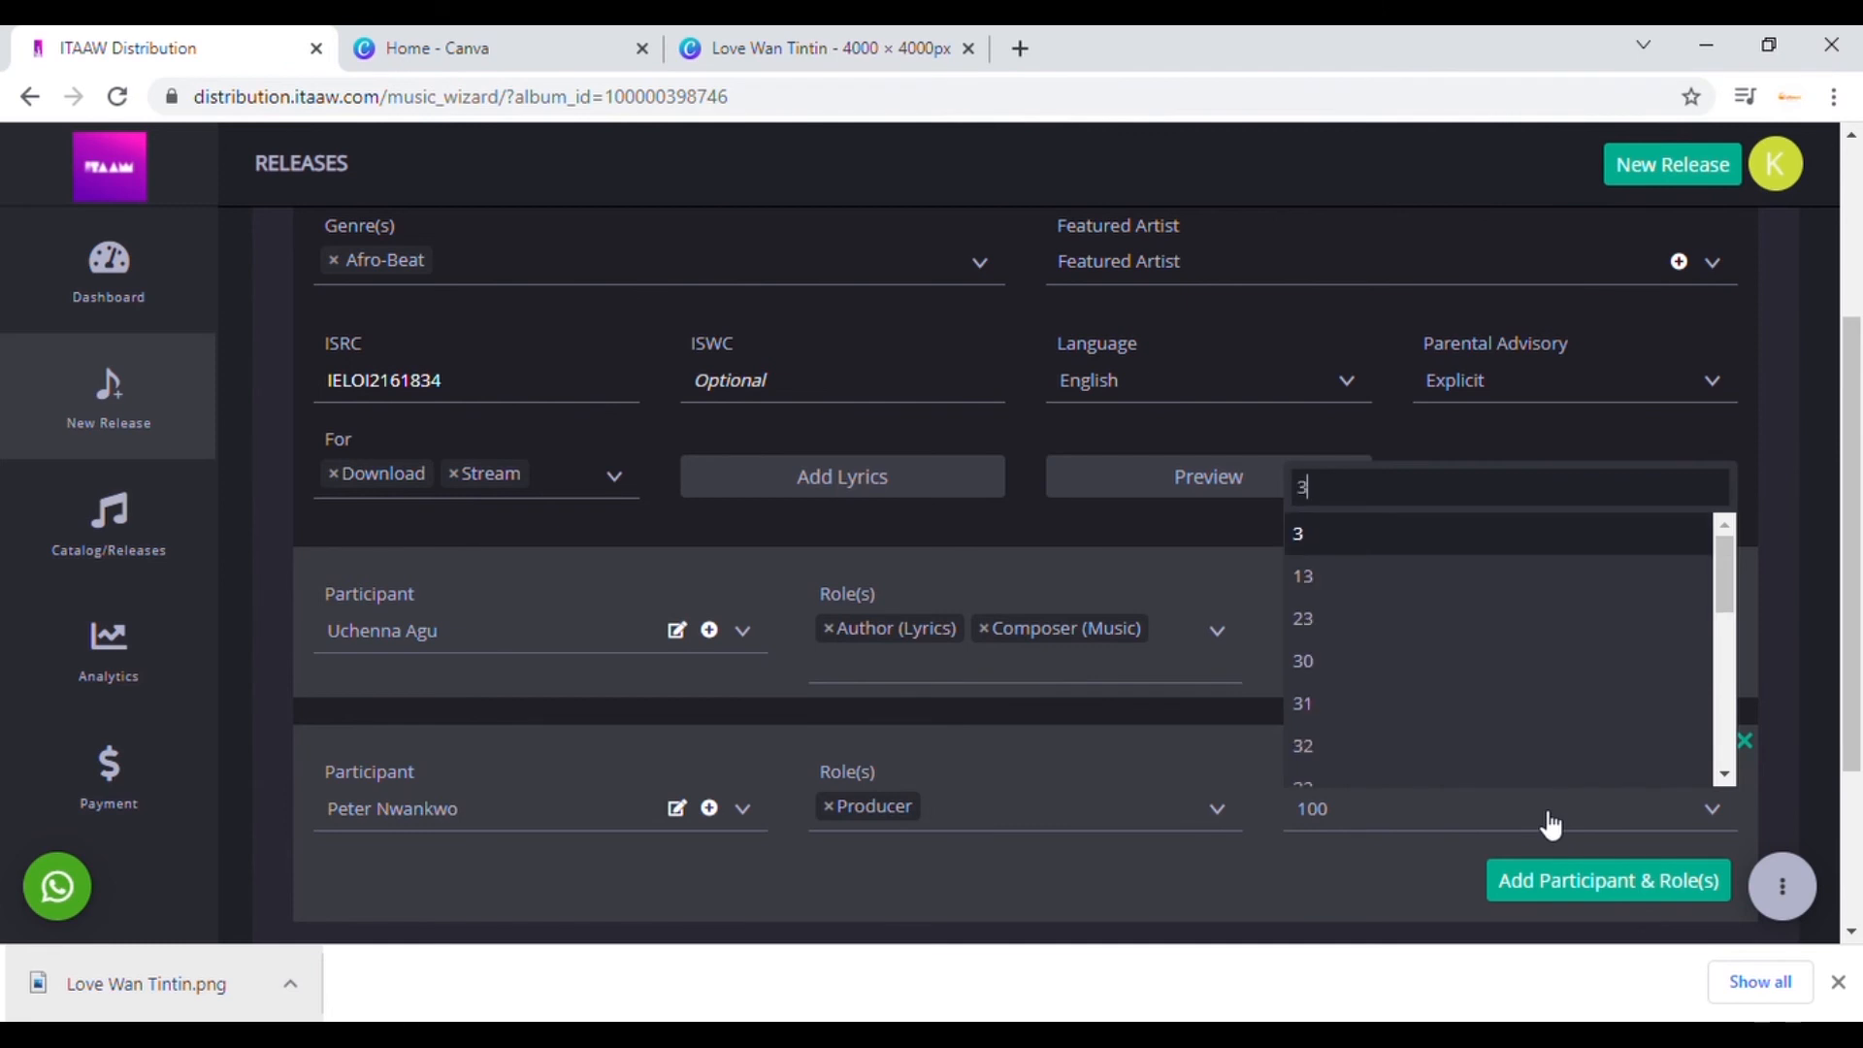
pyautogui.click(1347, 876)
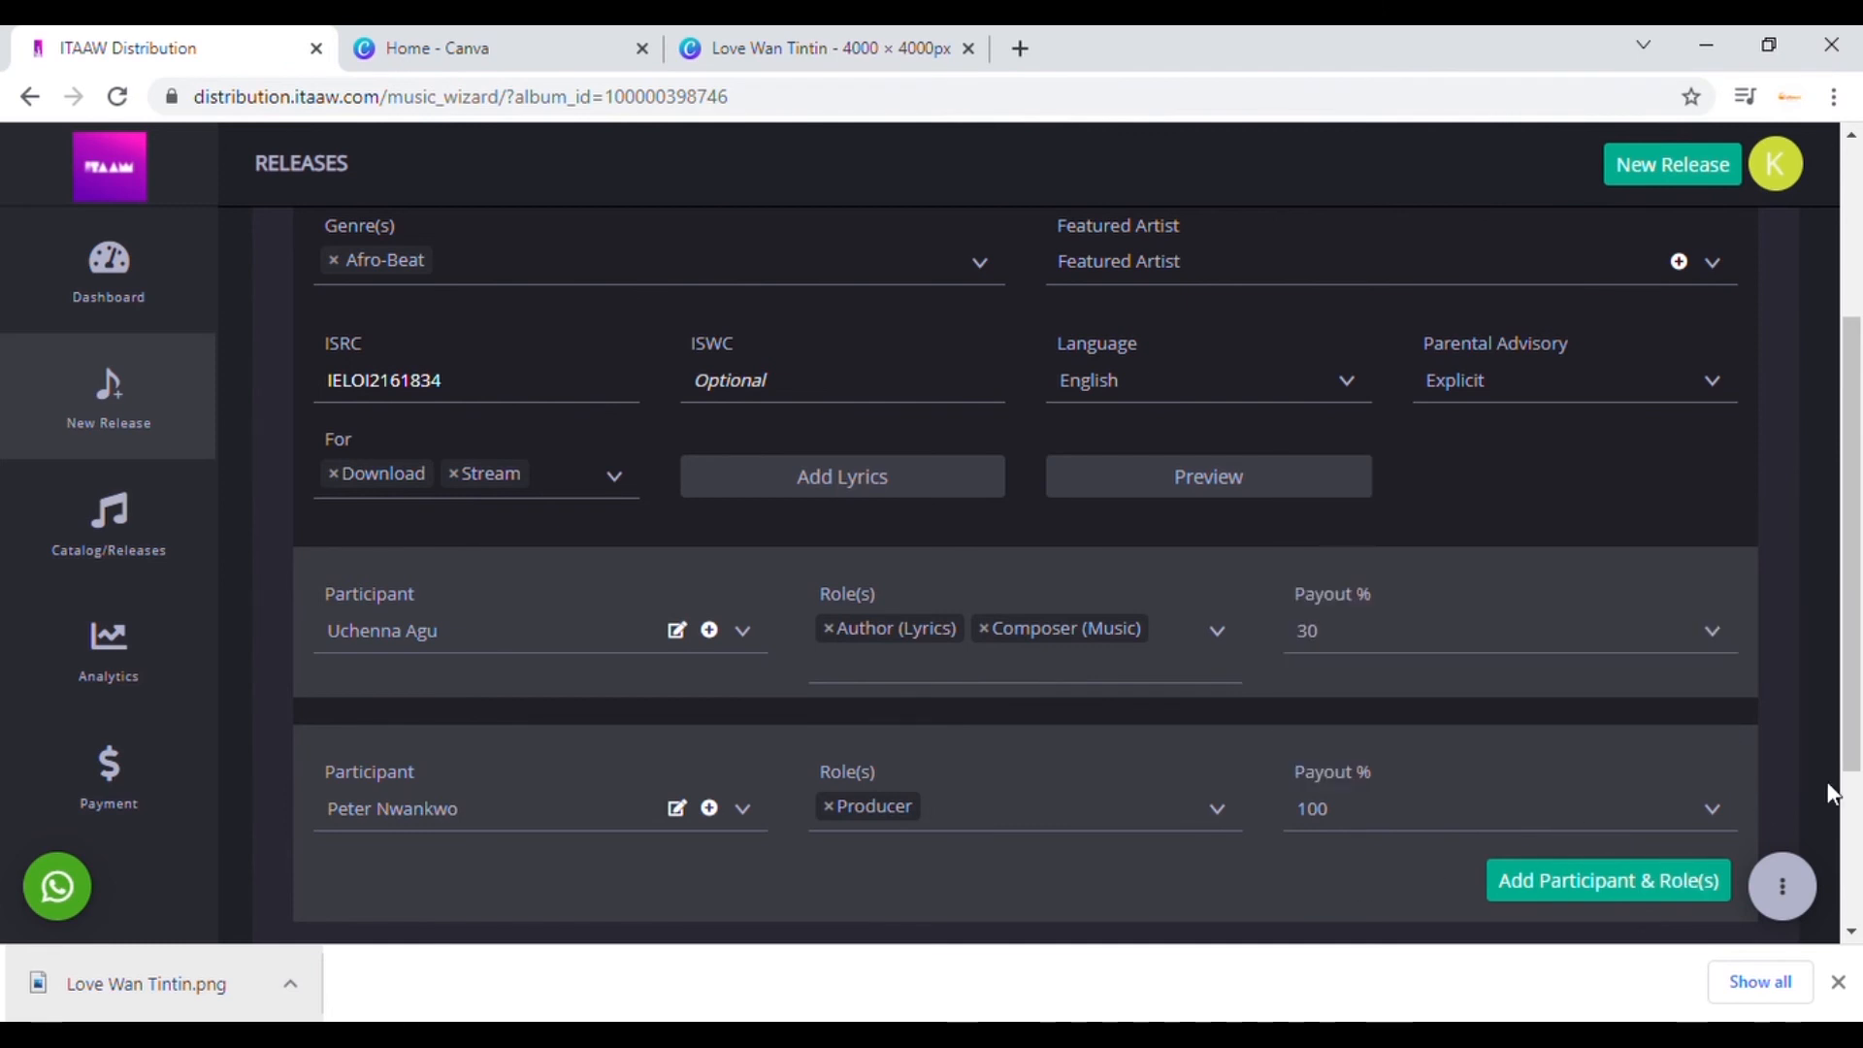
pyautogui.scroll(-2, 1859, 664)
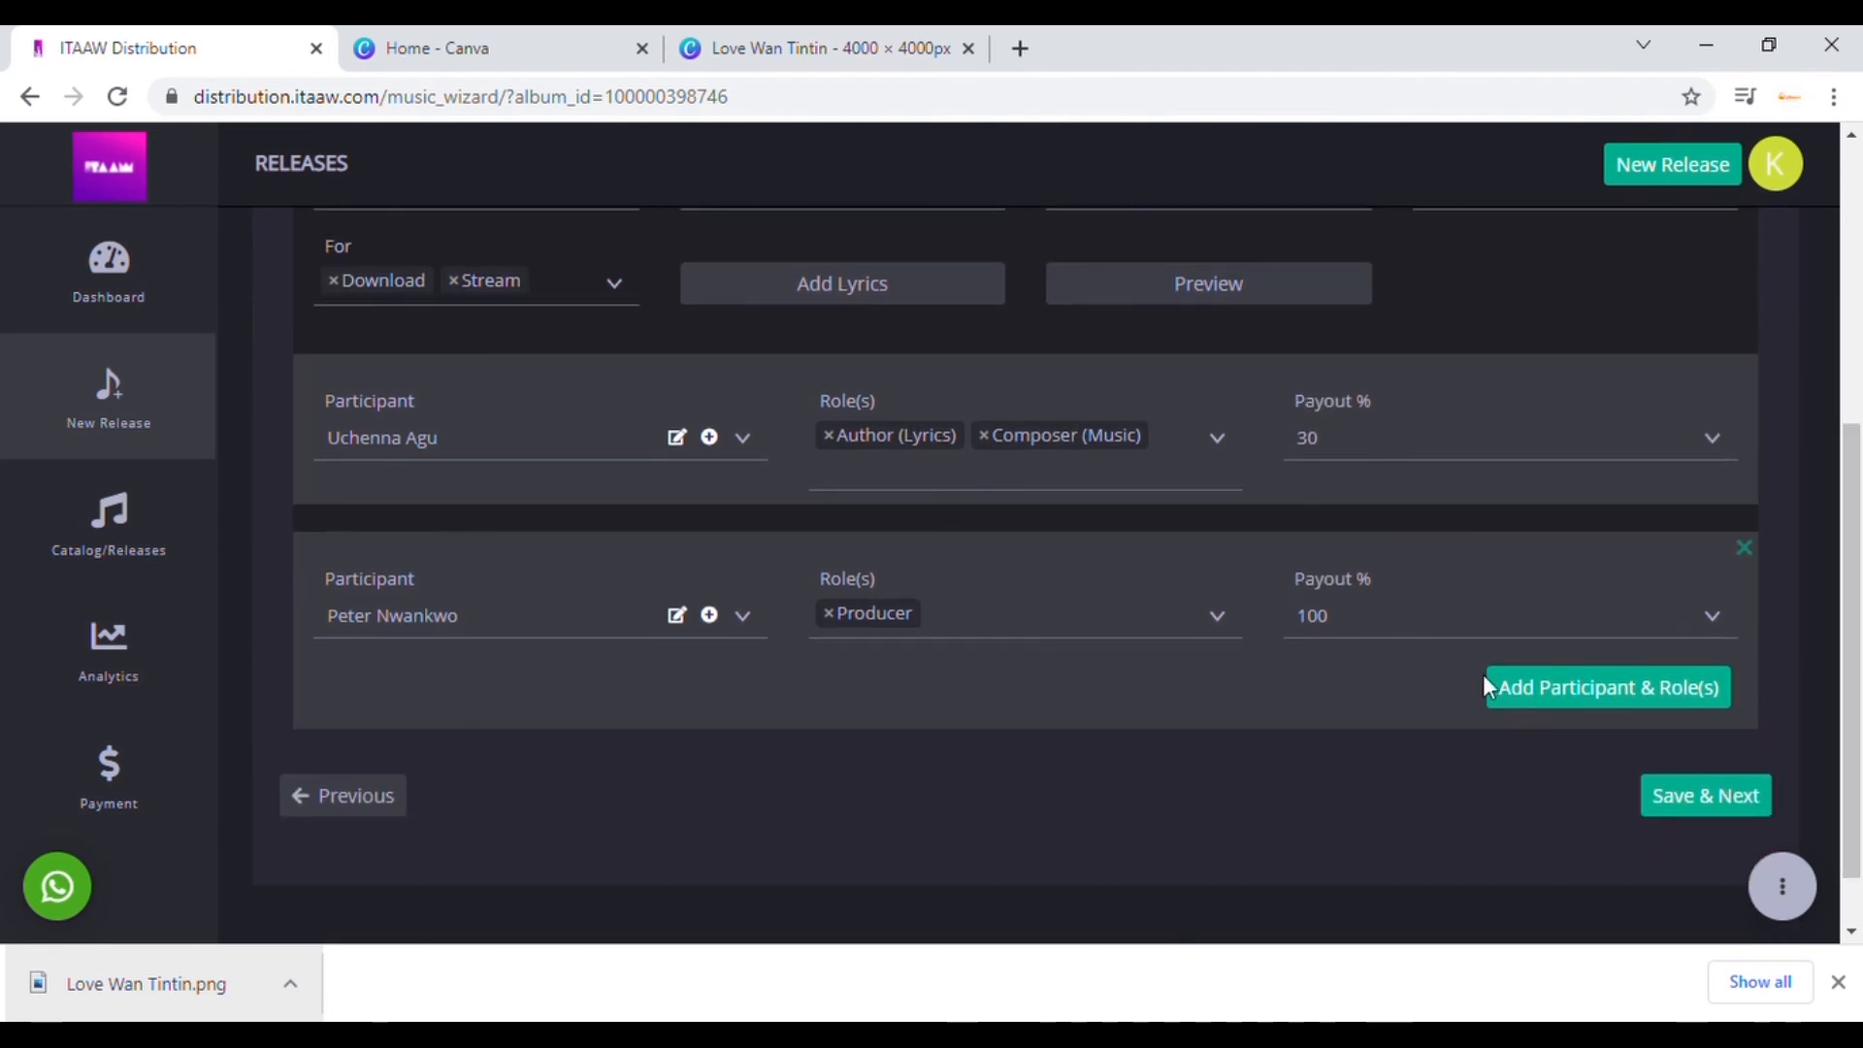
# Step: Set the Producer's payout to 30% and add an Executive Producer row at 40%
pyautogui.click(1569, 711)
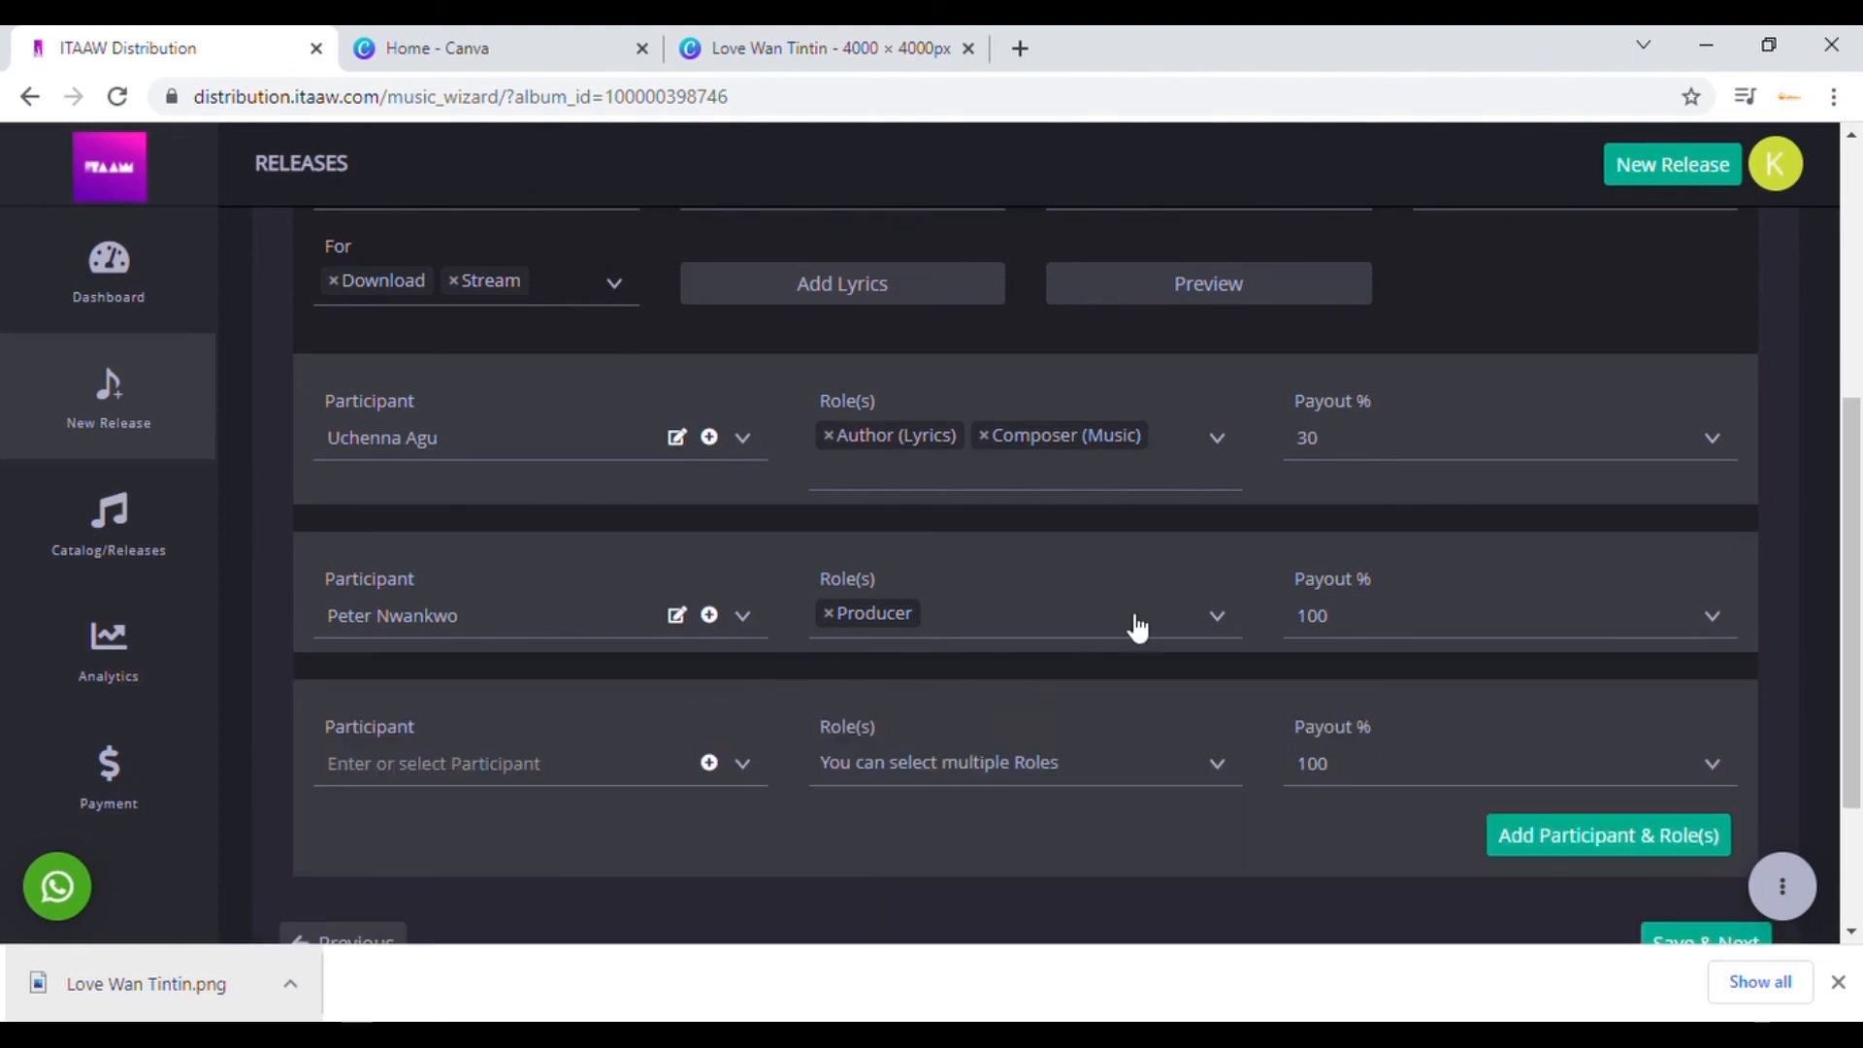
pyautogui.click(1383, 627)
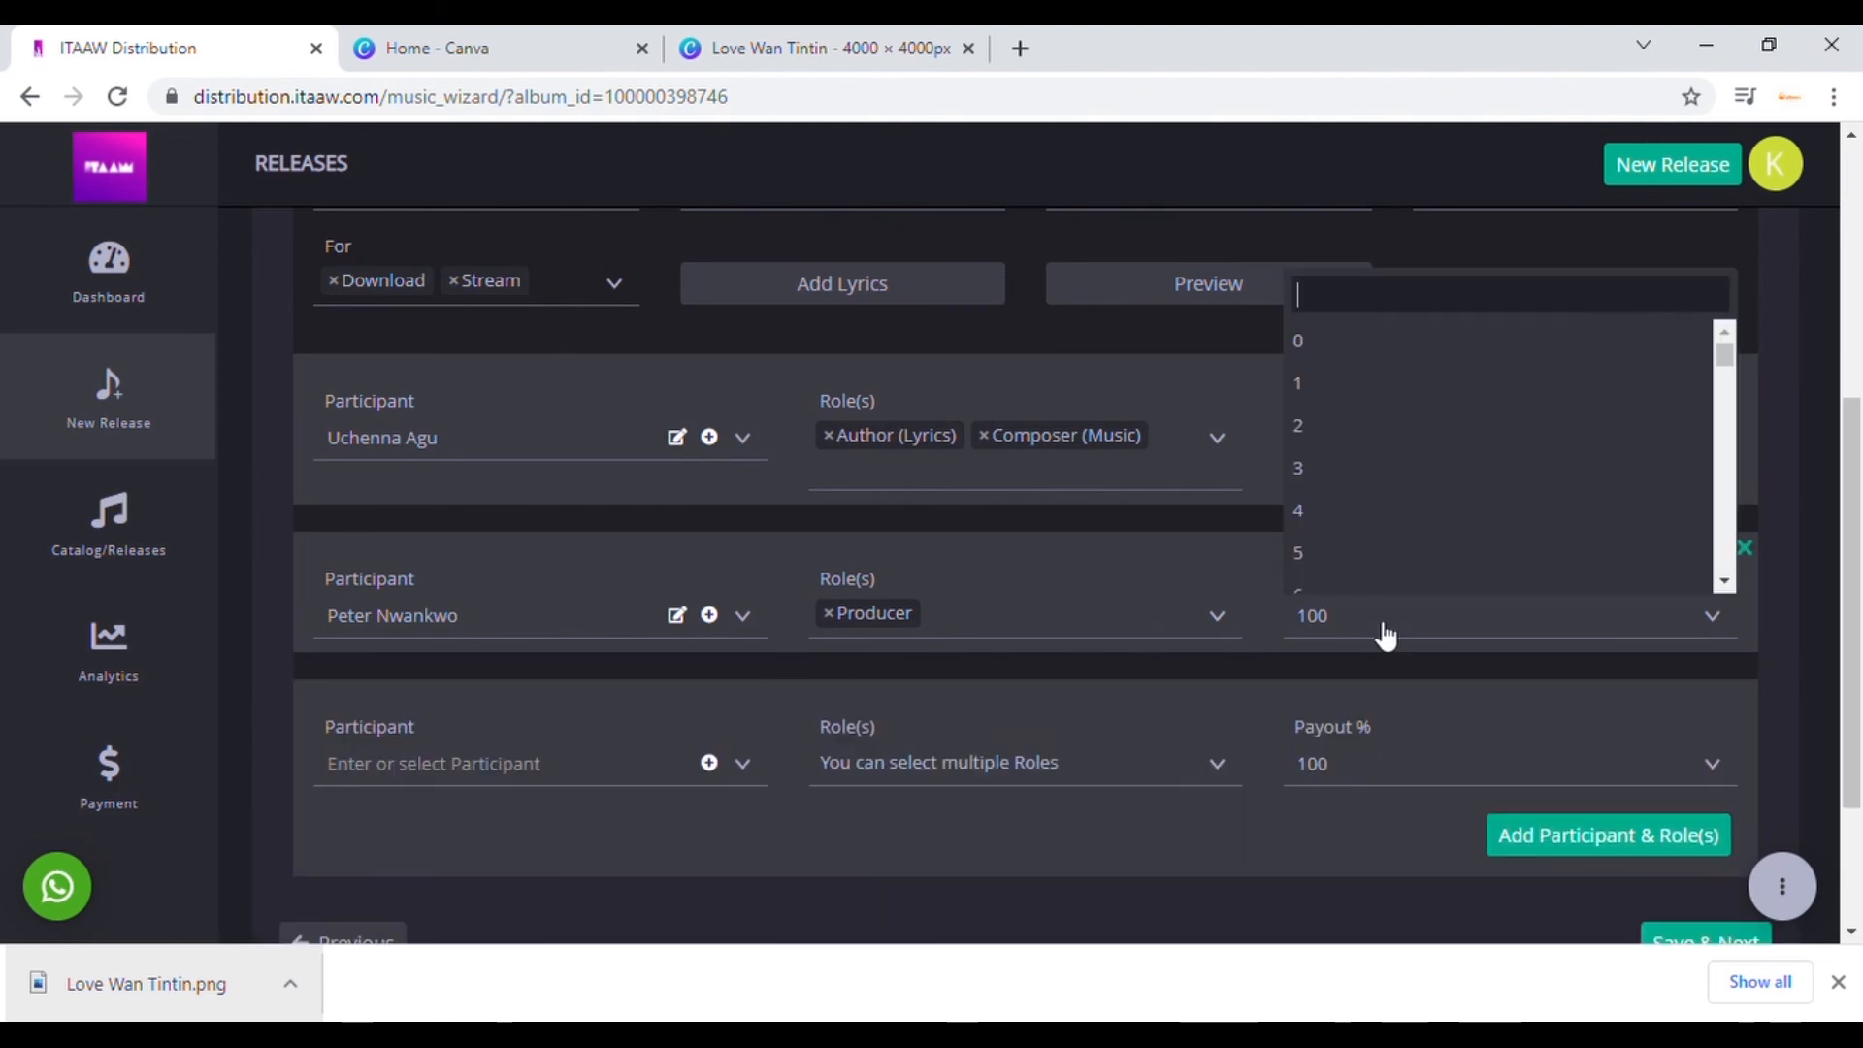
pyautogui.write('30')
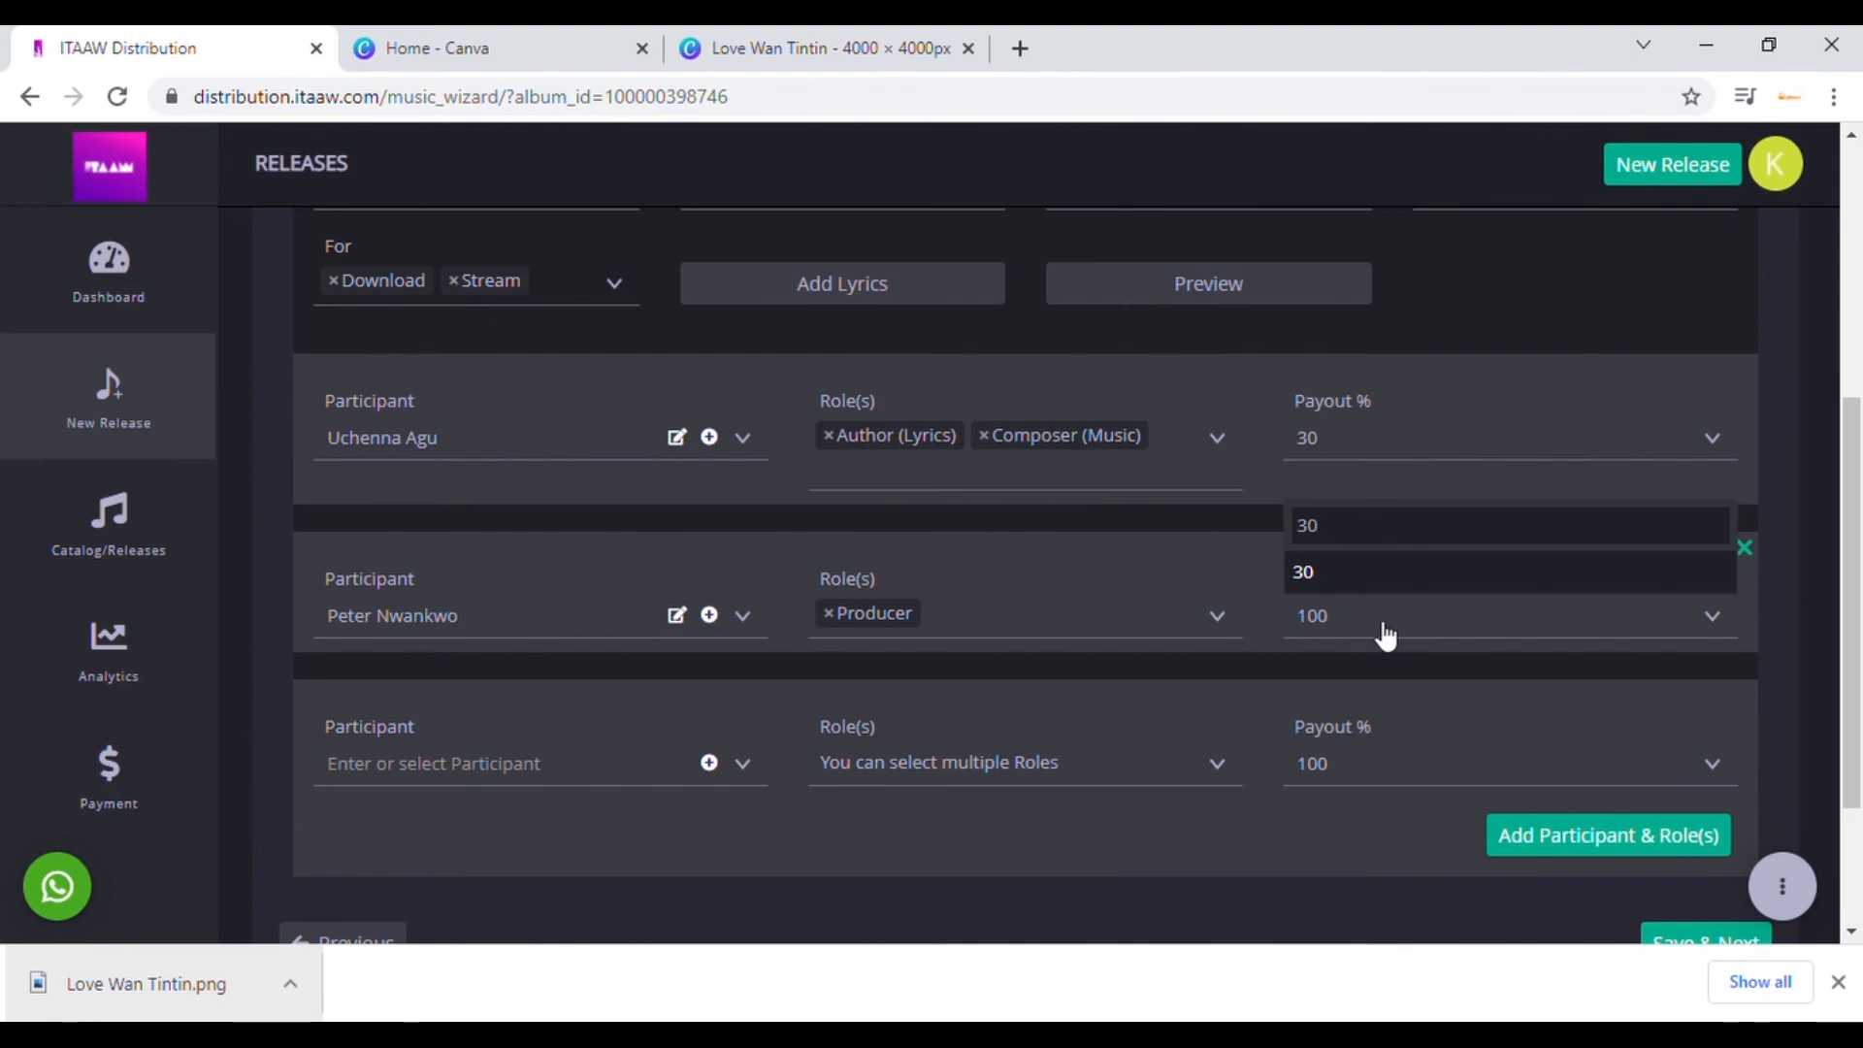
pyautogui.click(1330, 580)
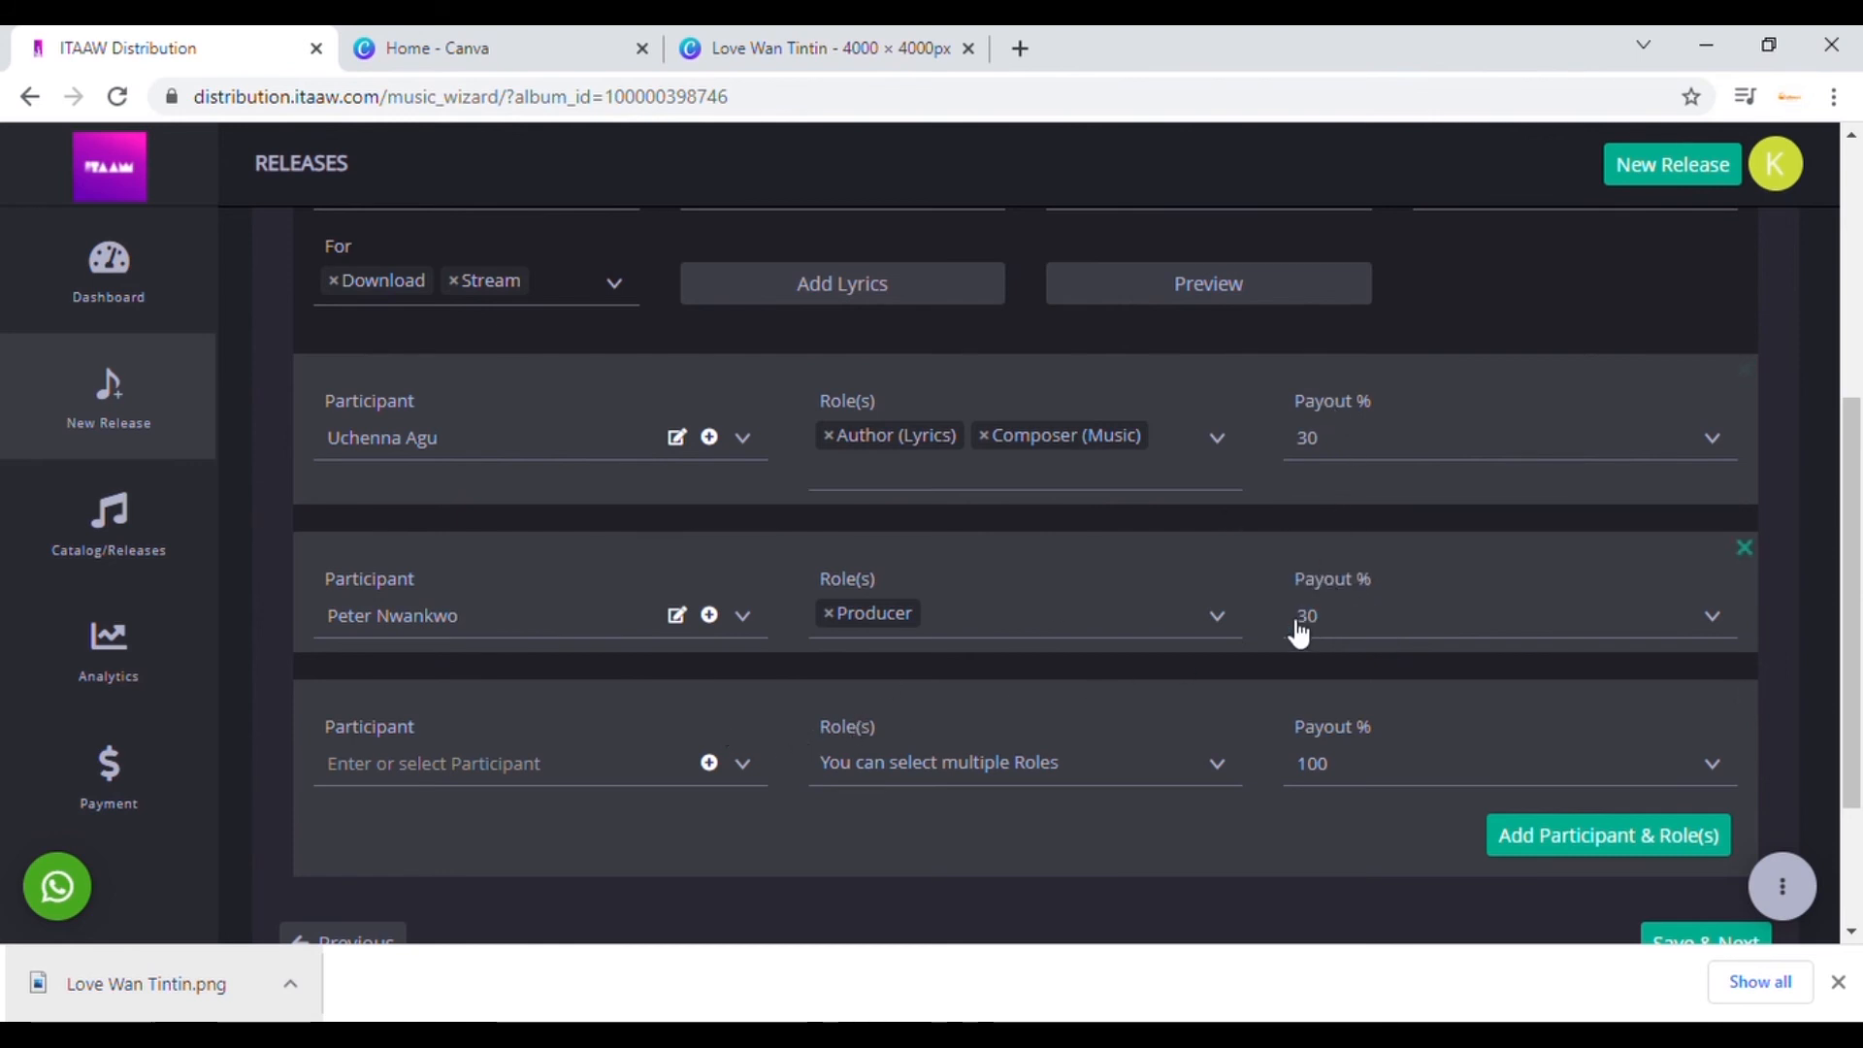
pyautogui.click(500, 766)
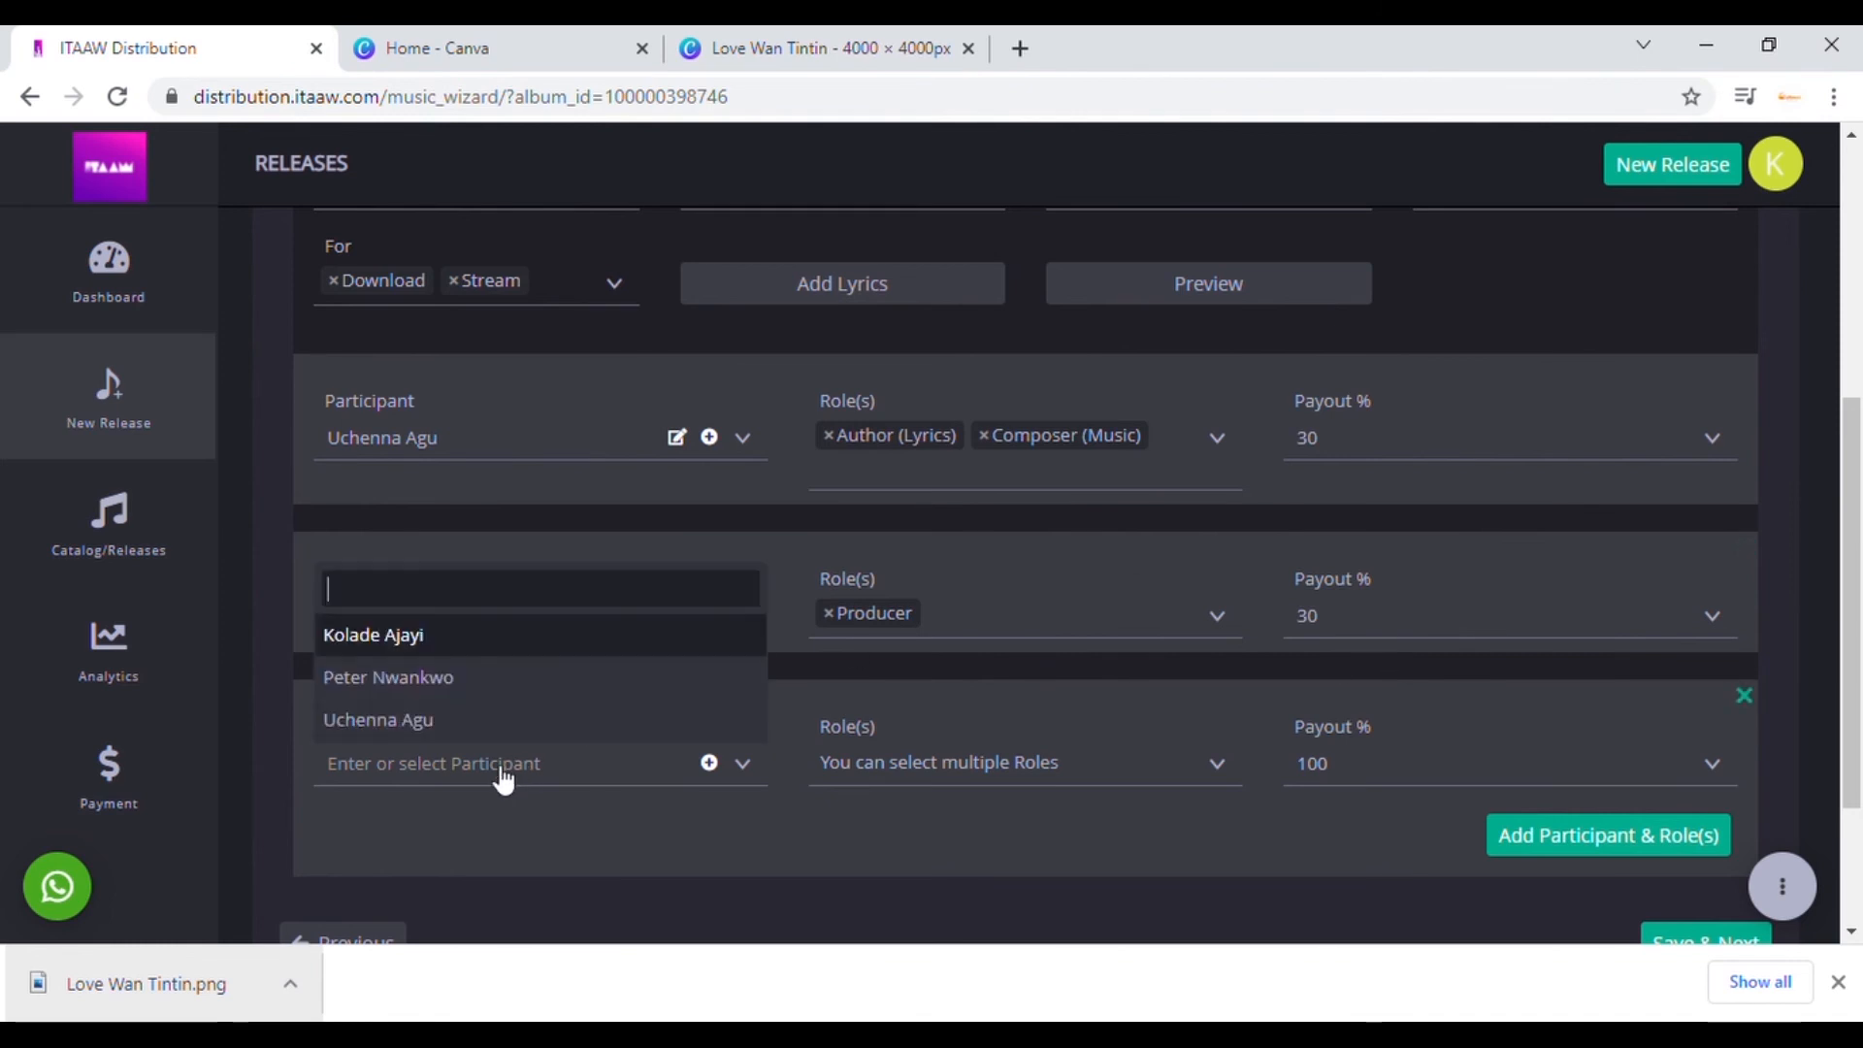
pyautogui.click(1060, 764)
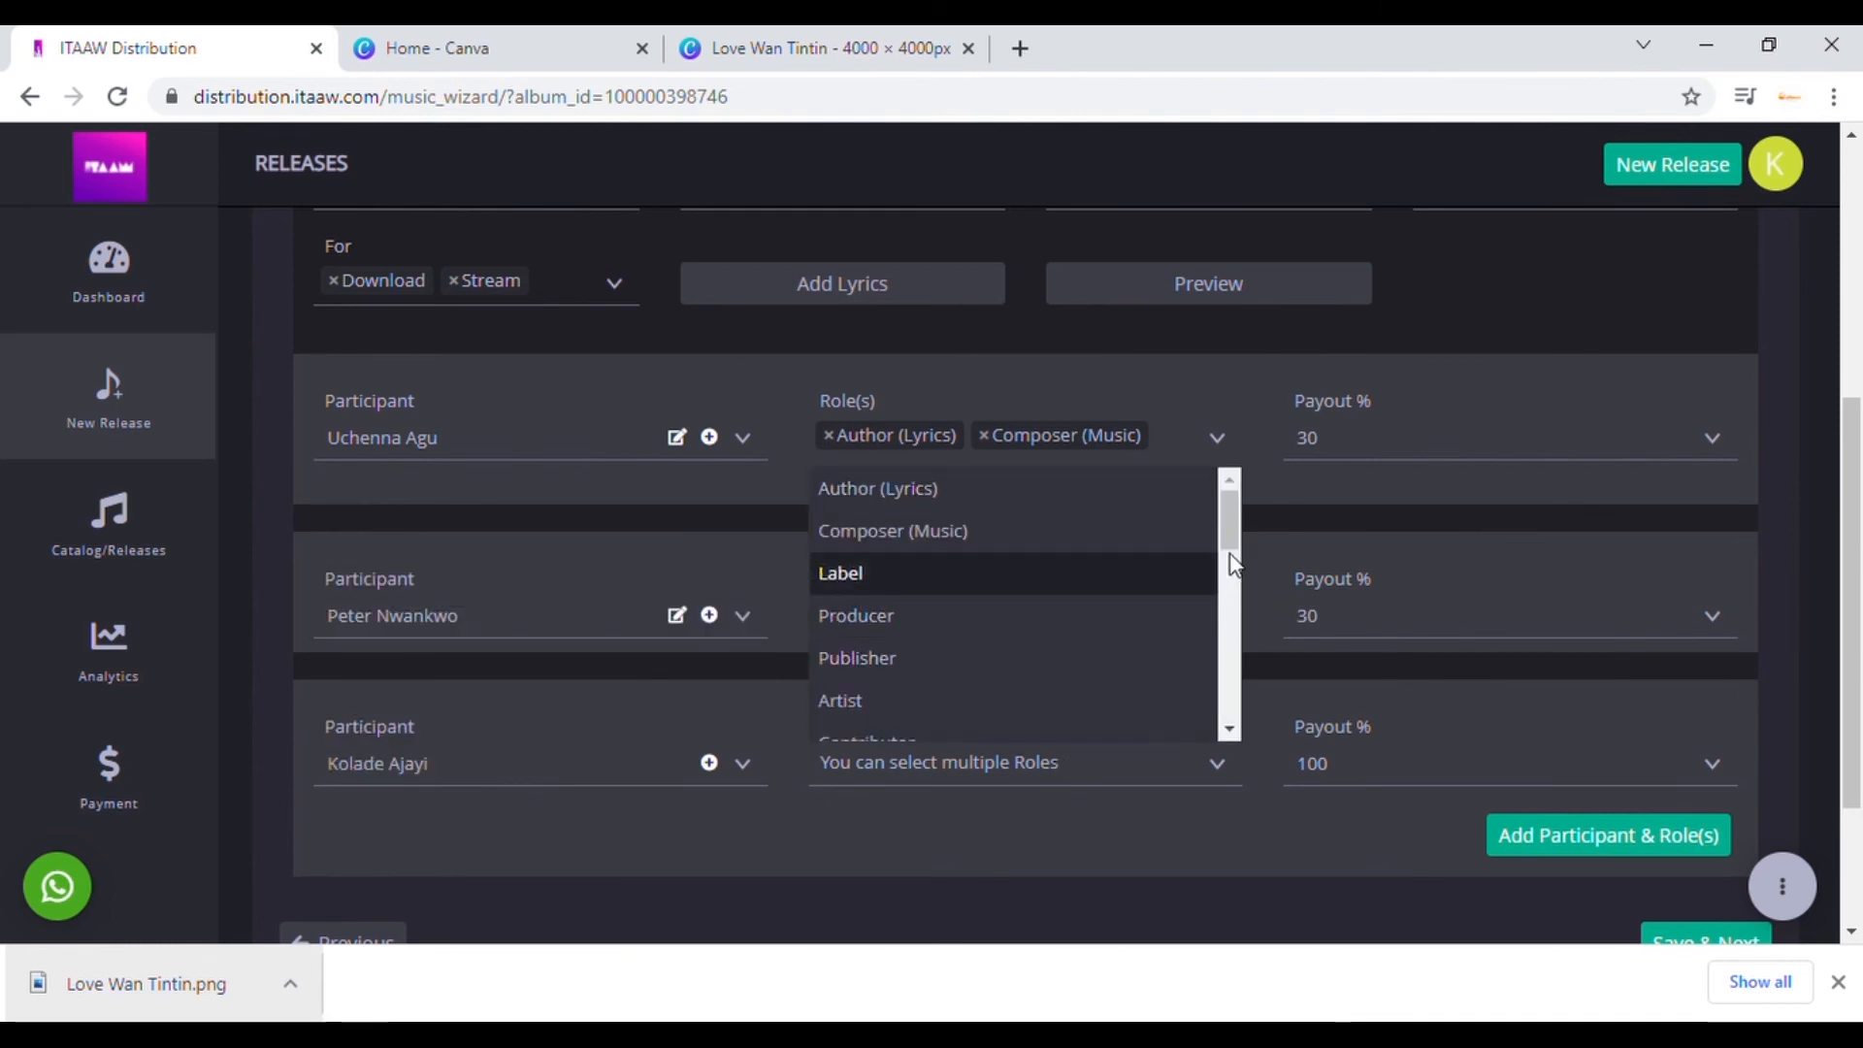
pyautogui.moveTo(1232, 528); pyautogui.dragTo(1234, 636)
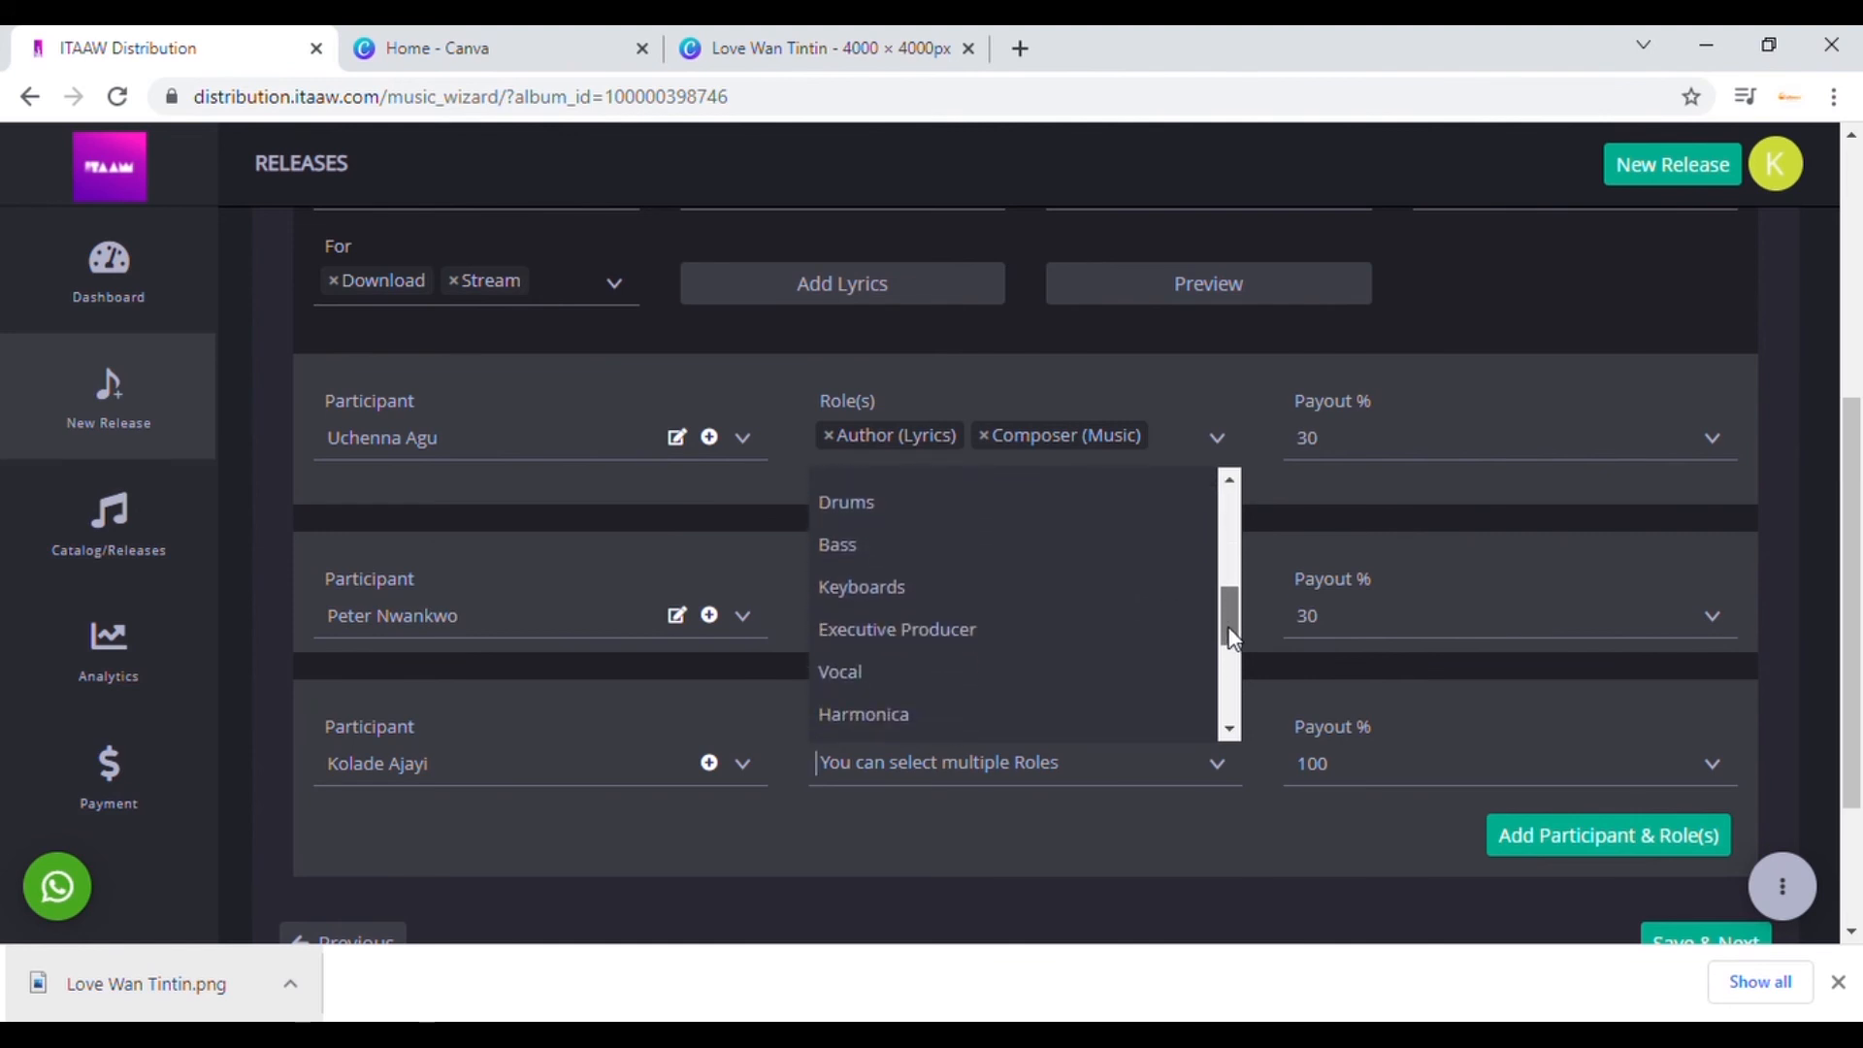
pyautogui.click(1018, 638)
pyautogui.click(1342, 767)
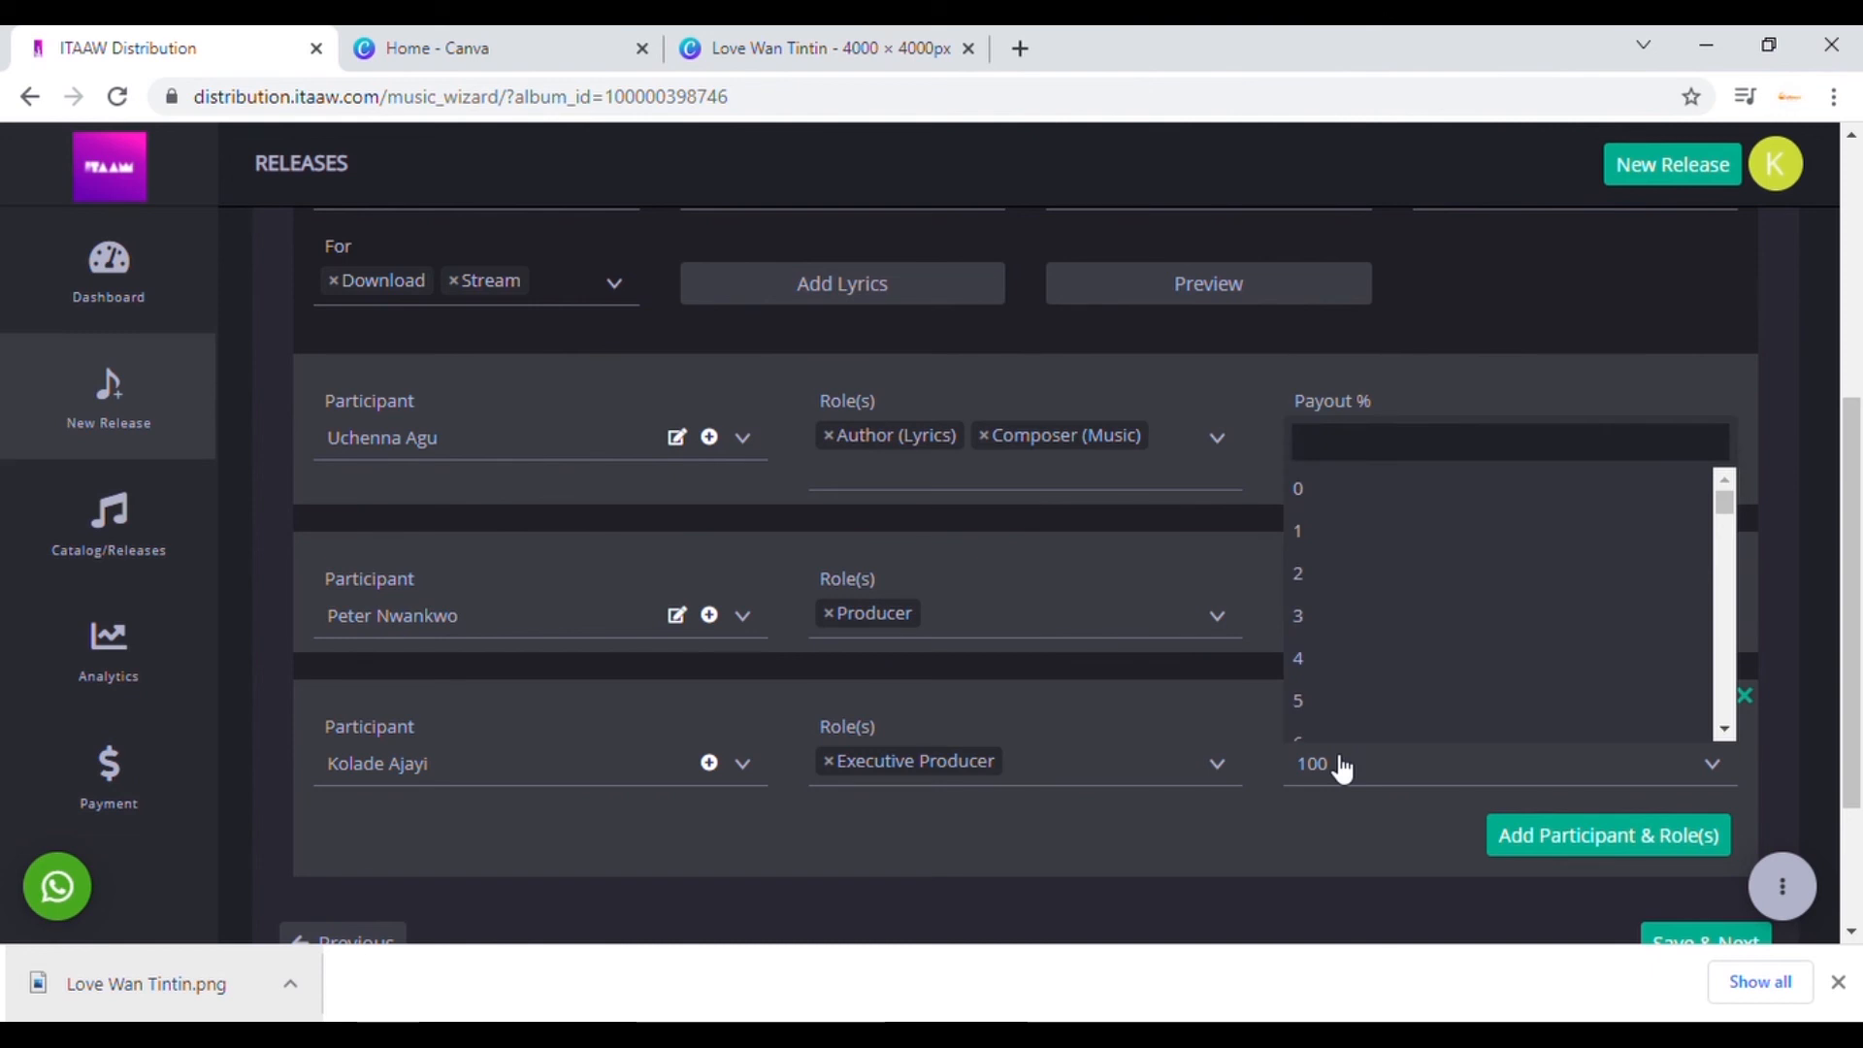
pyautogui.write('40')
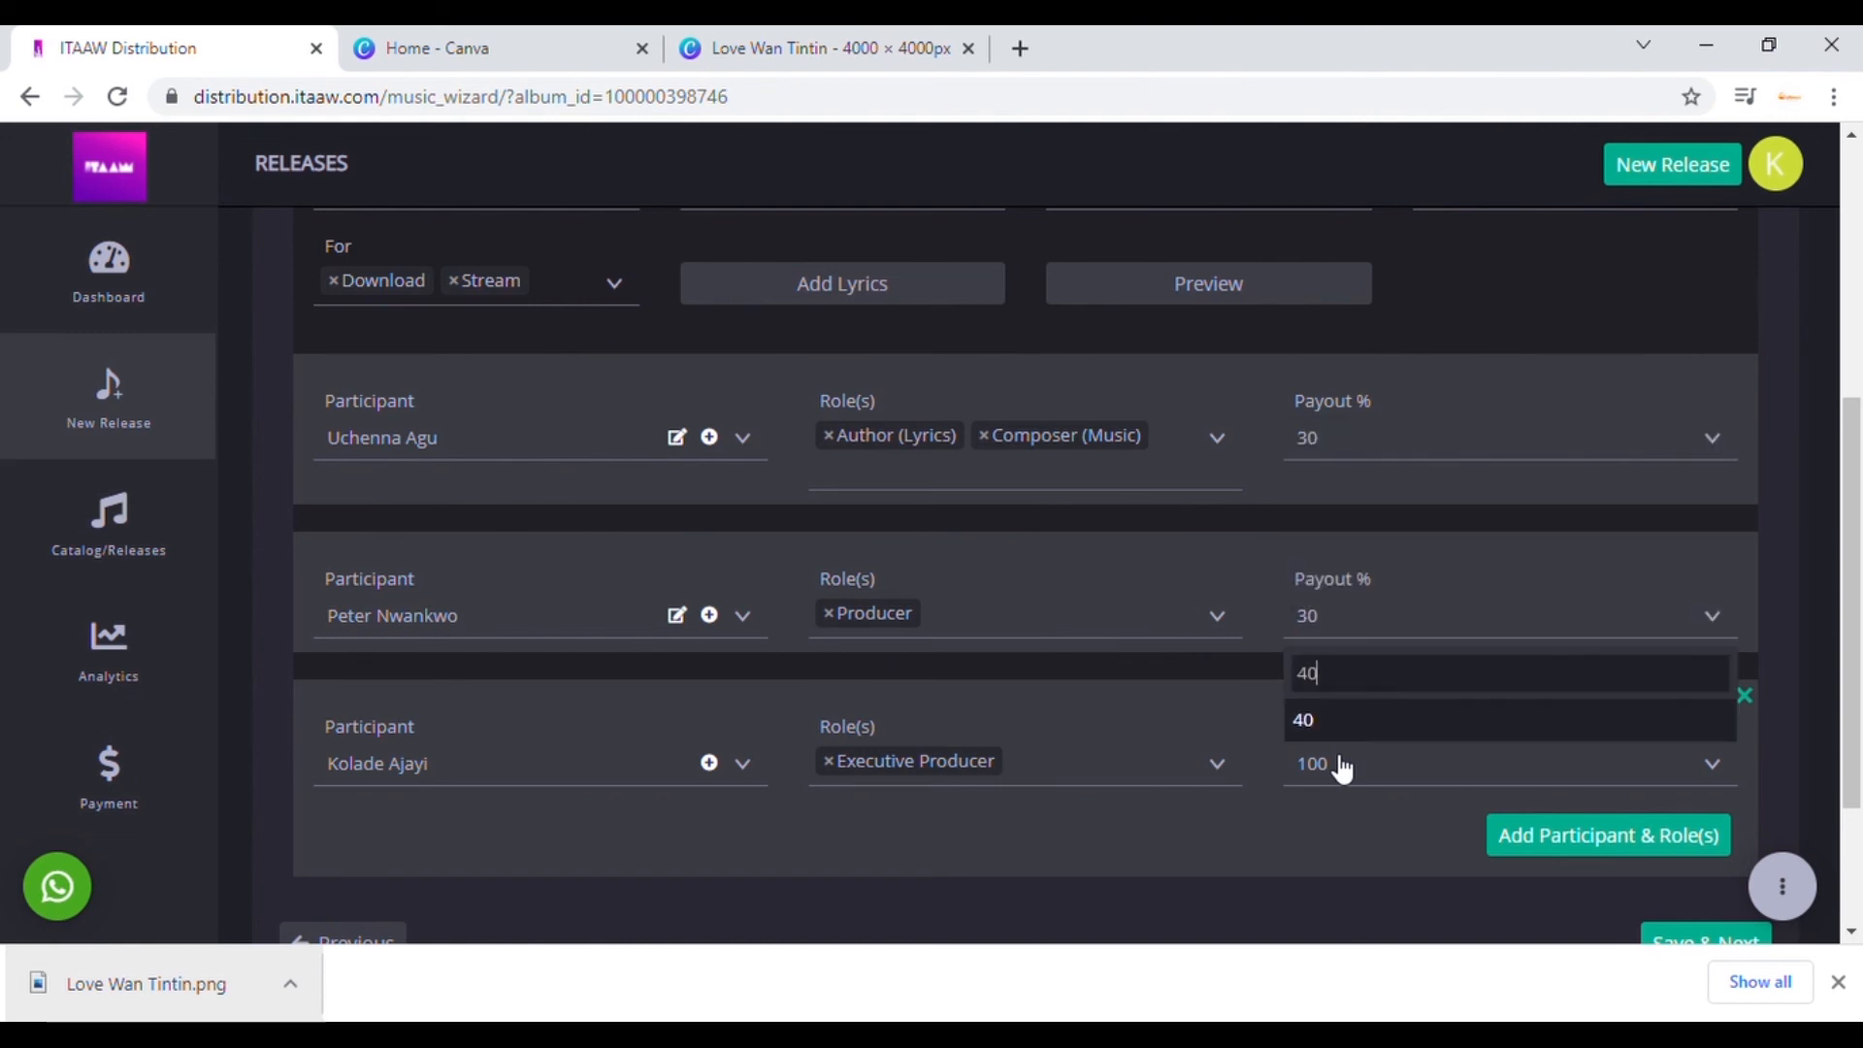
pyautogui.click(1308, 733)
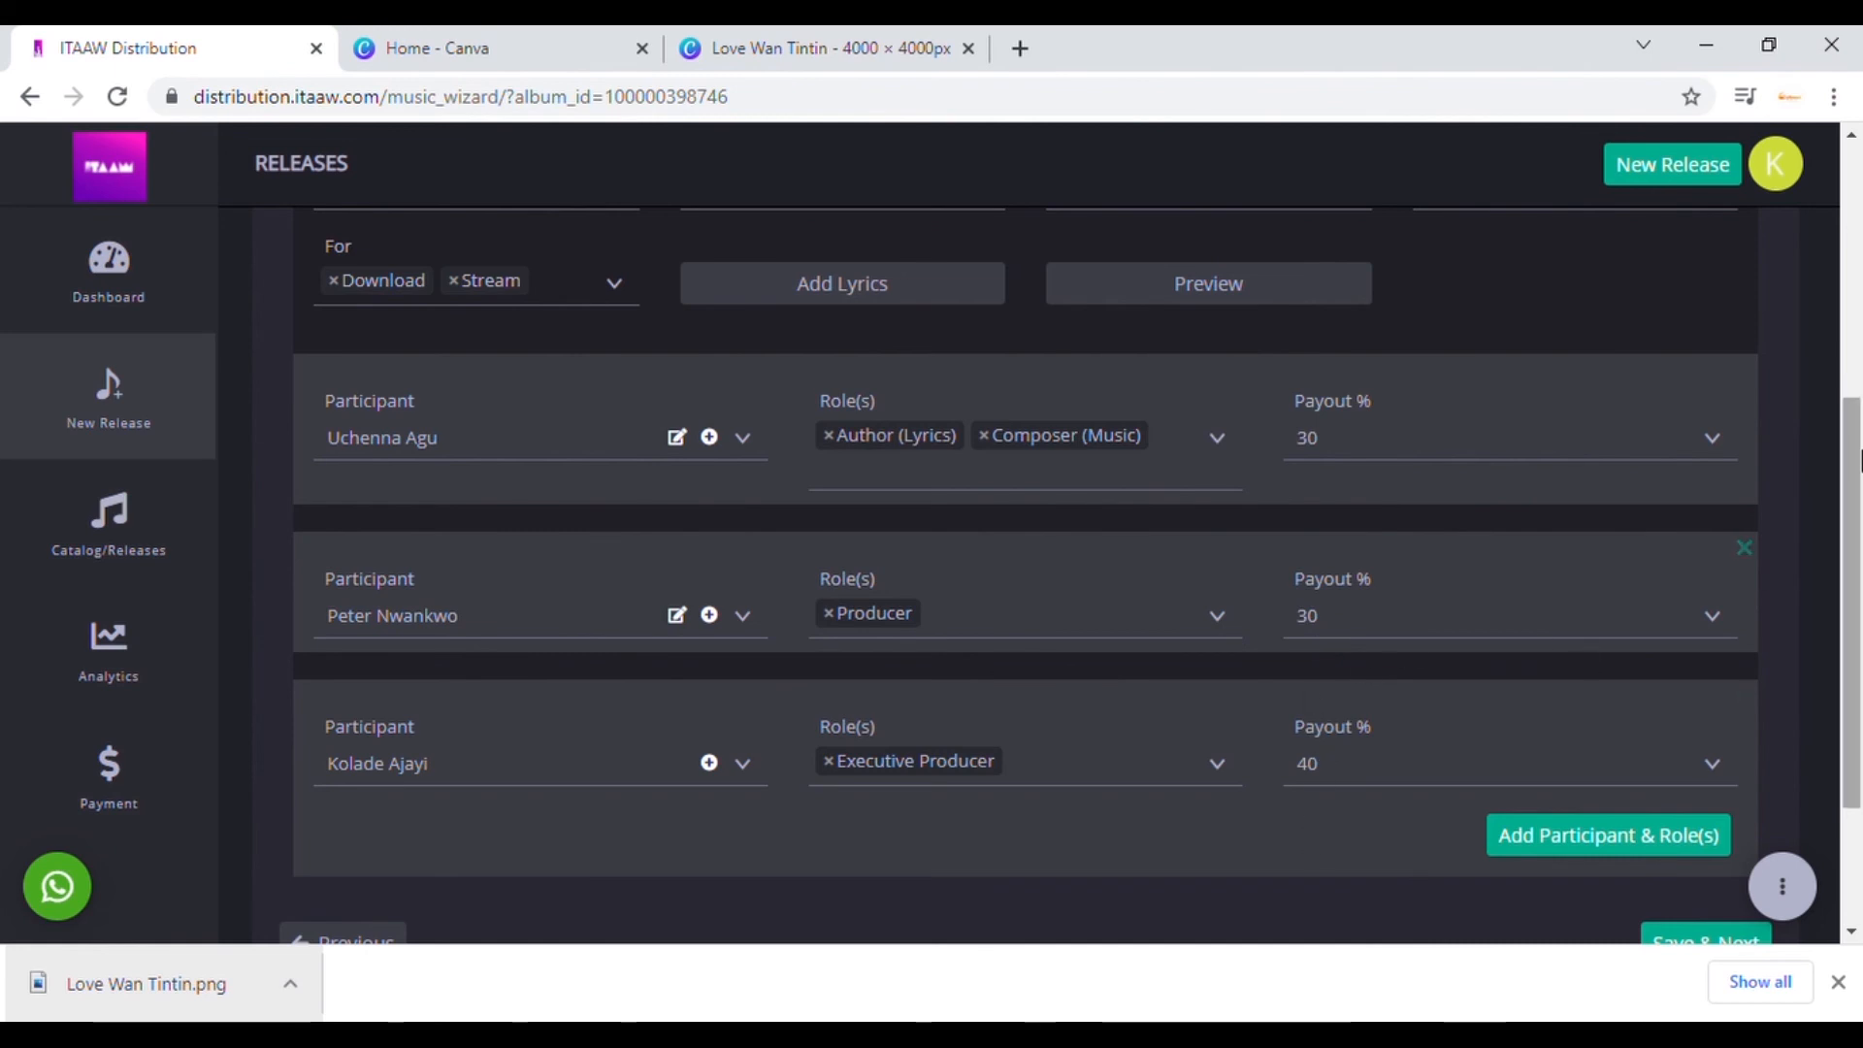
pyautogui.moveTo(1858, 461); pyautogui.dragTo(1851, 646)
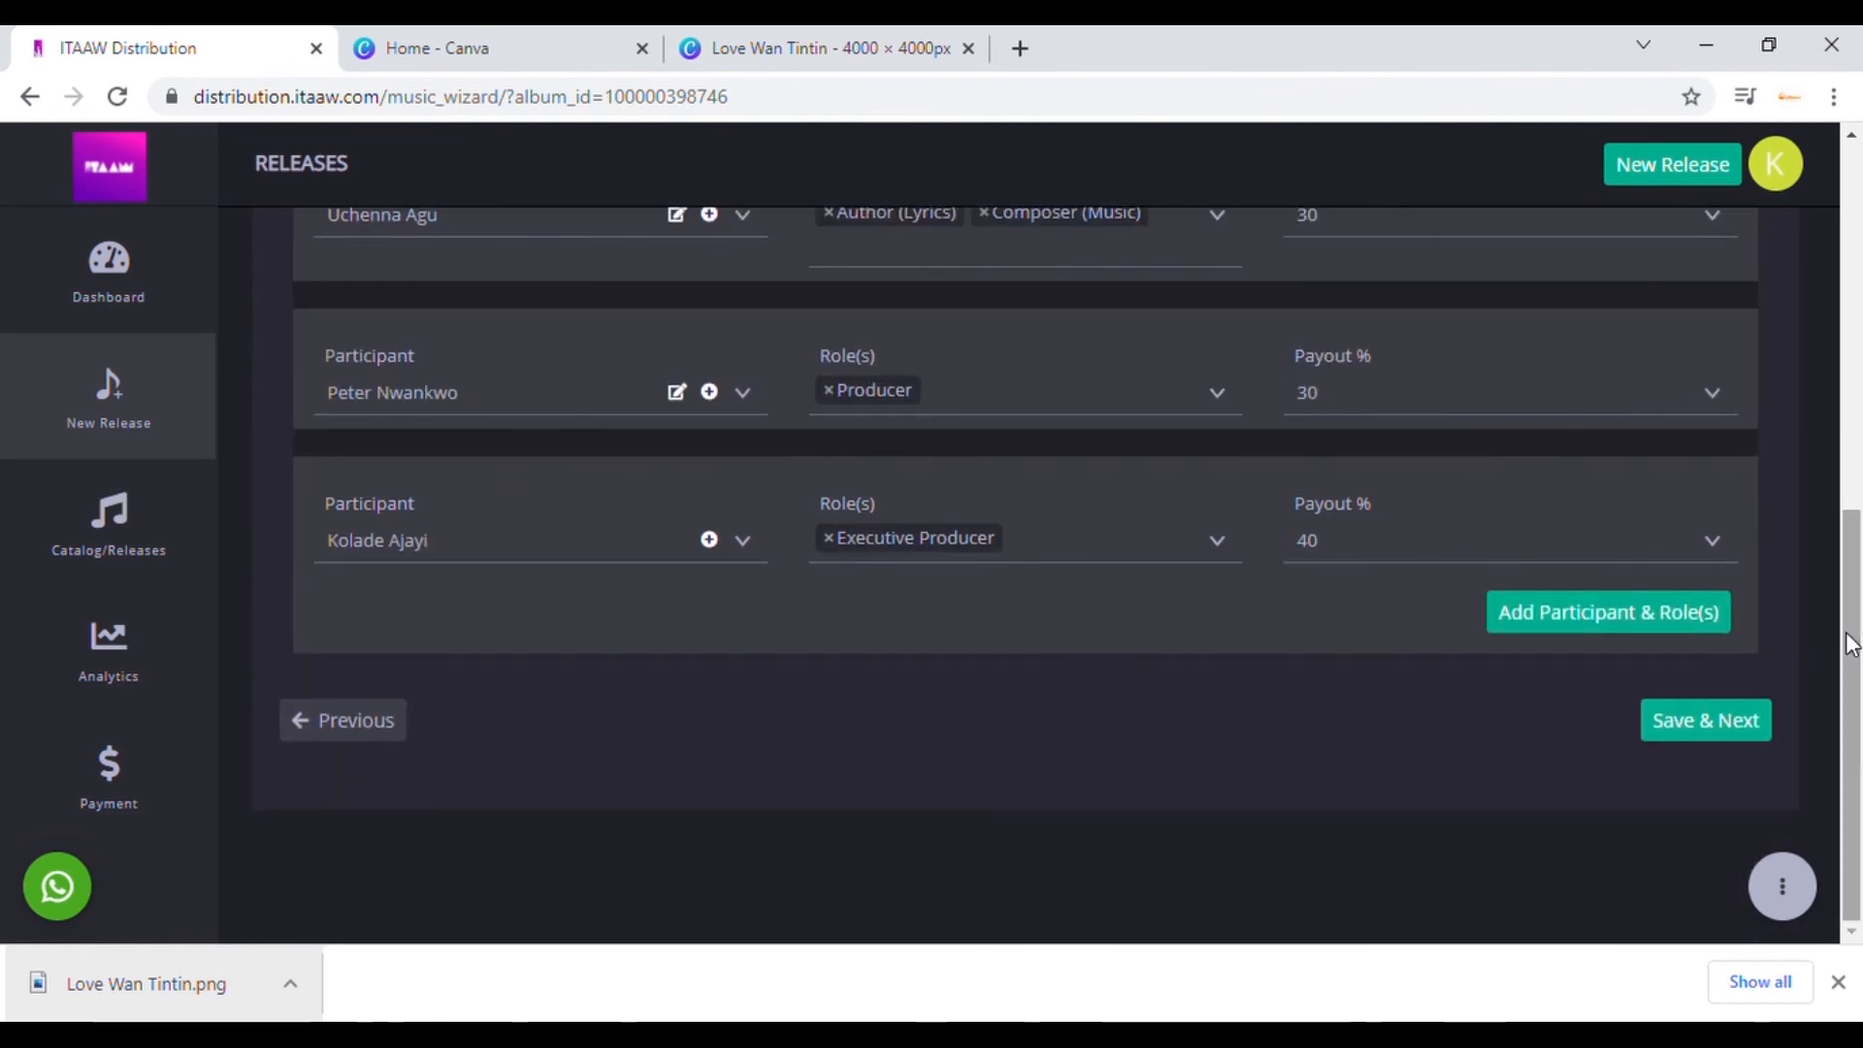
# Step: Save the participants, review all outlets as Ready to Distribute, and return to the Dashboard
pyautogui.click(1693, 726)
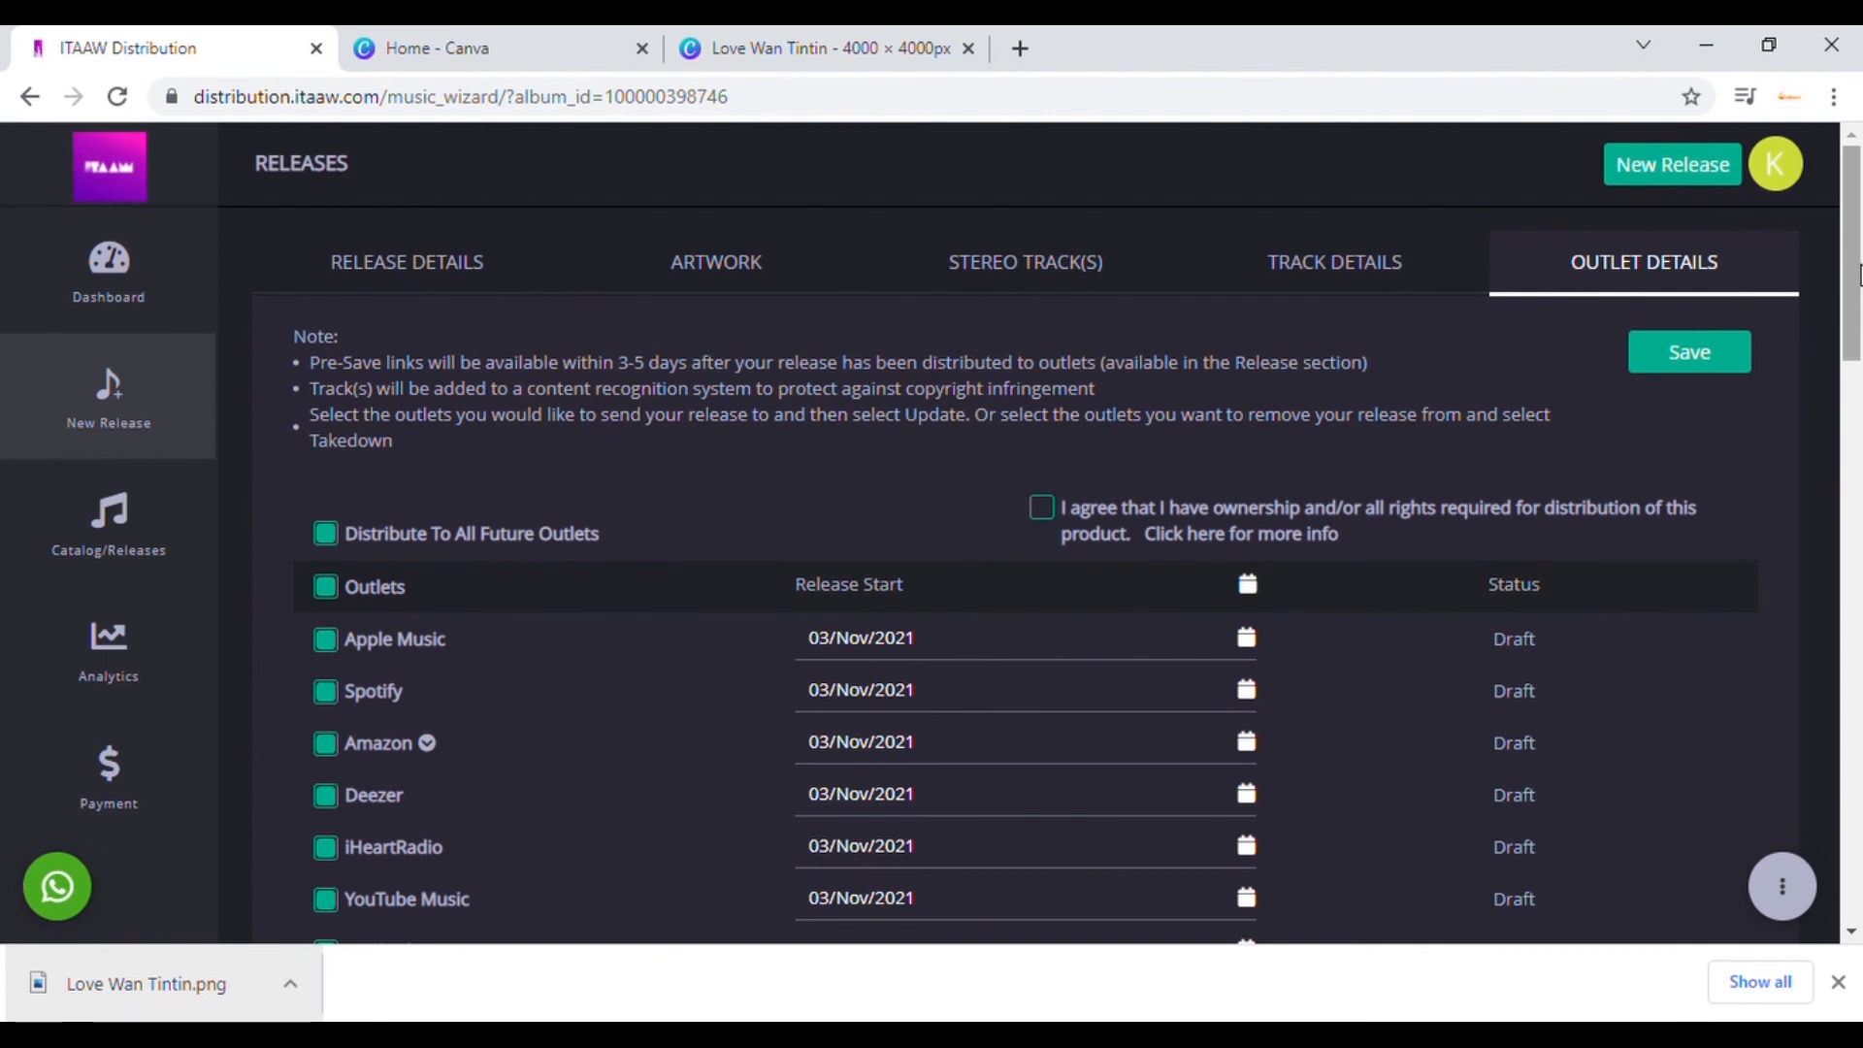
pyautogui.moveTo(1858, 275)
pyautogui.mouseDown()
pyautogui.moveTo(1853, 442)
pyautogui.moveTo(1848, 240)
pyautogui.mouseUp()
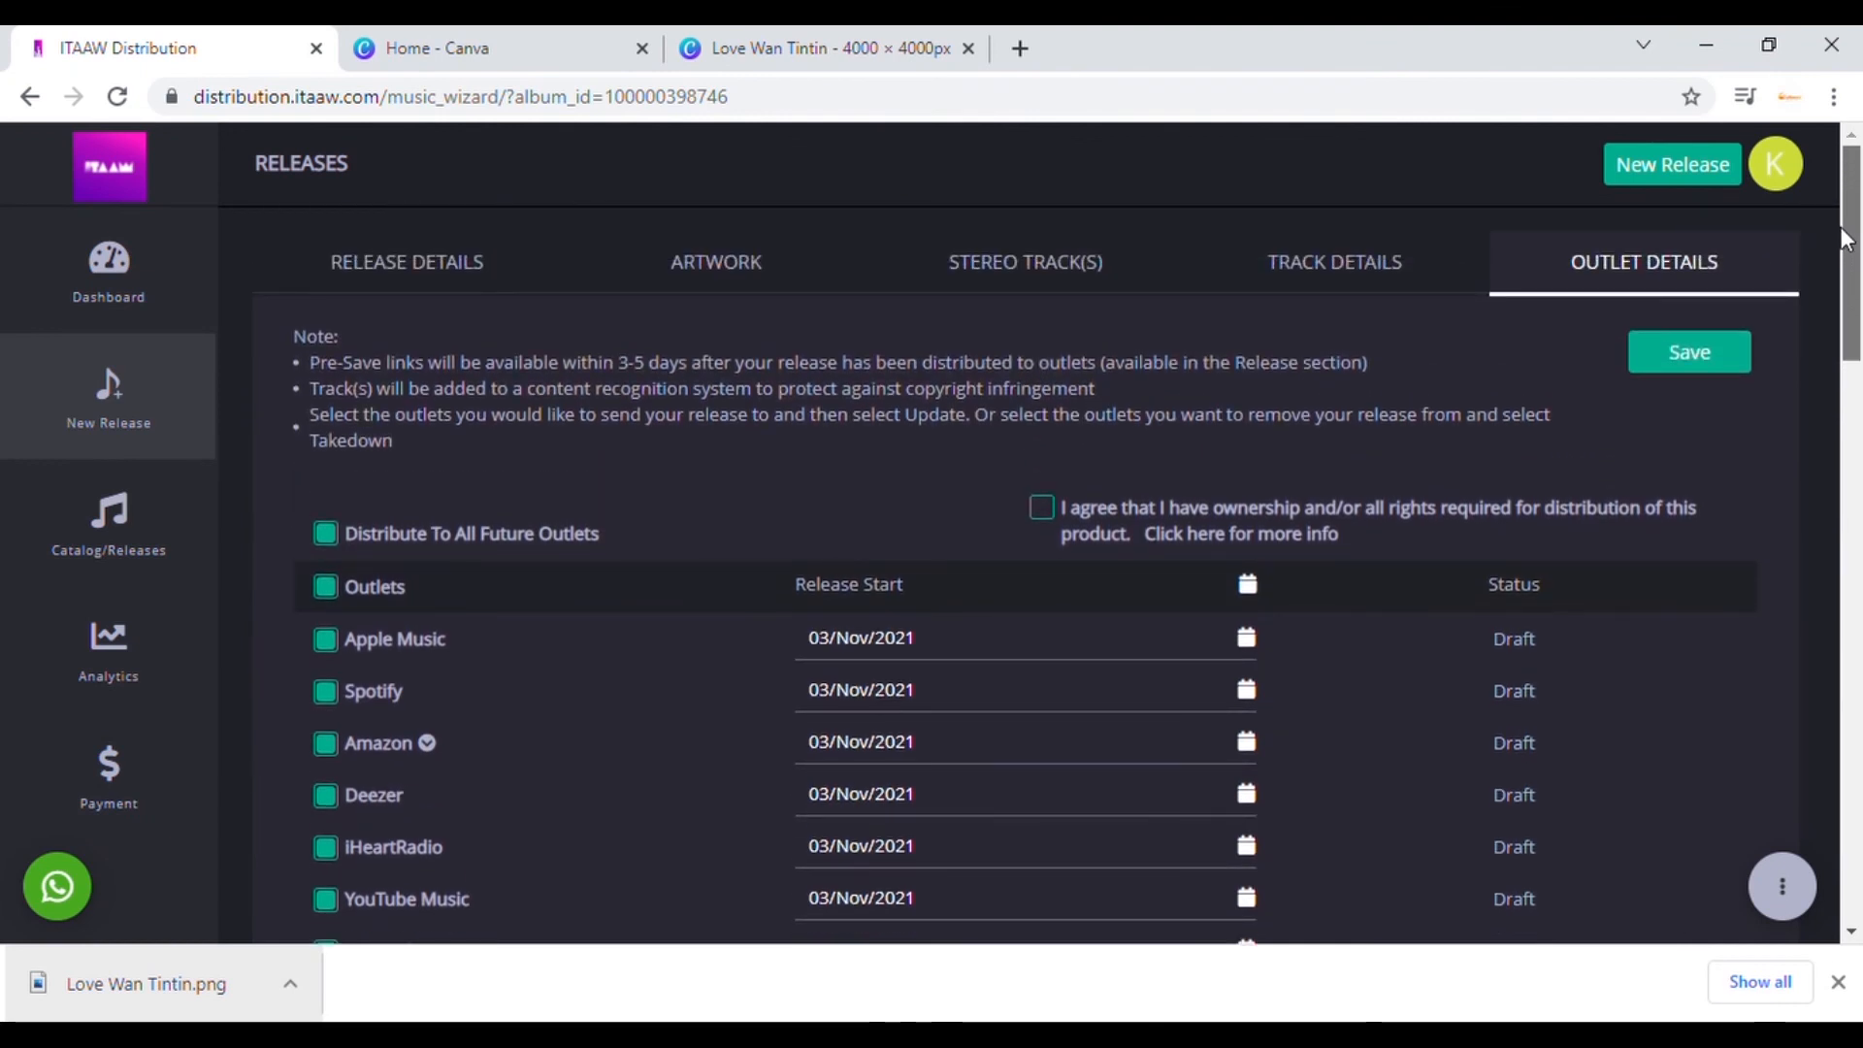
pyautogui.scroll(-1, 1846, 262)
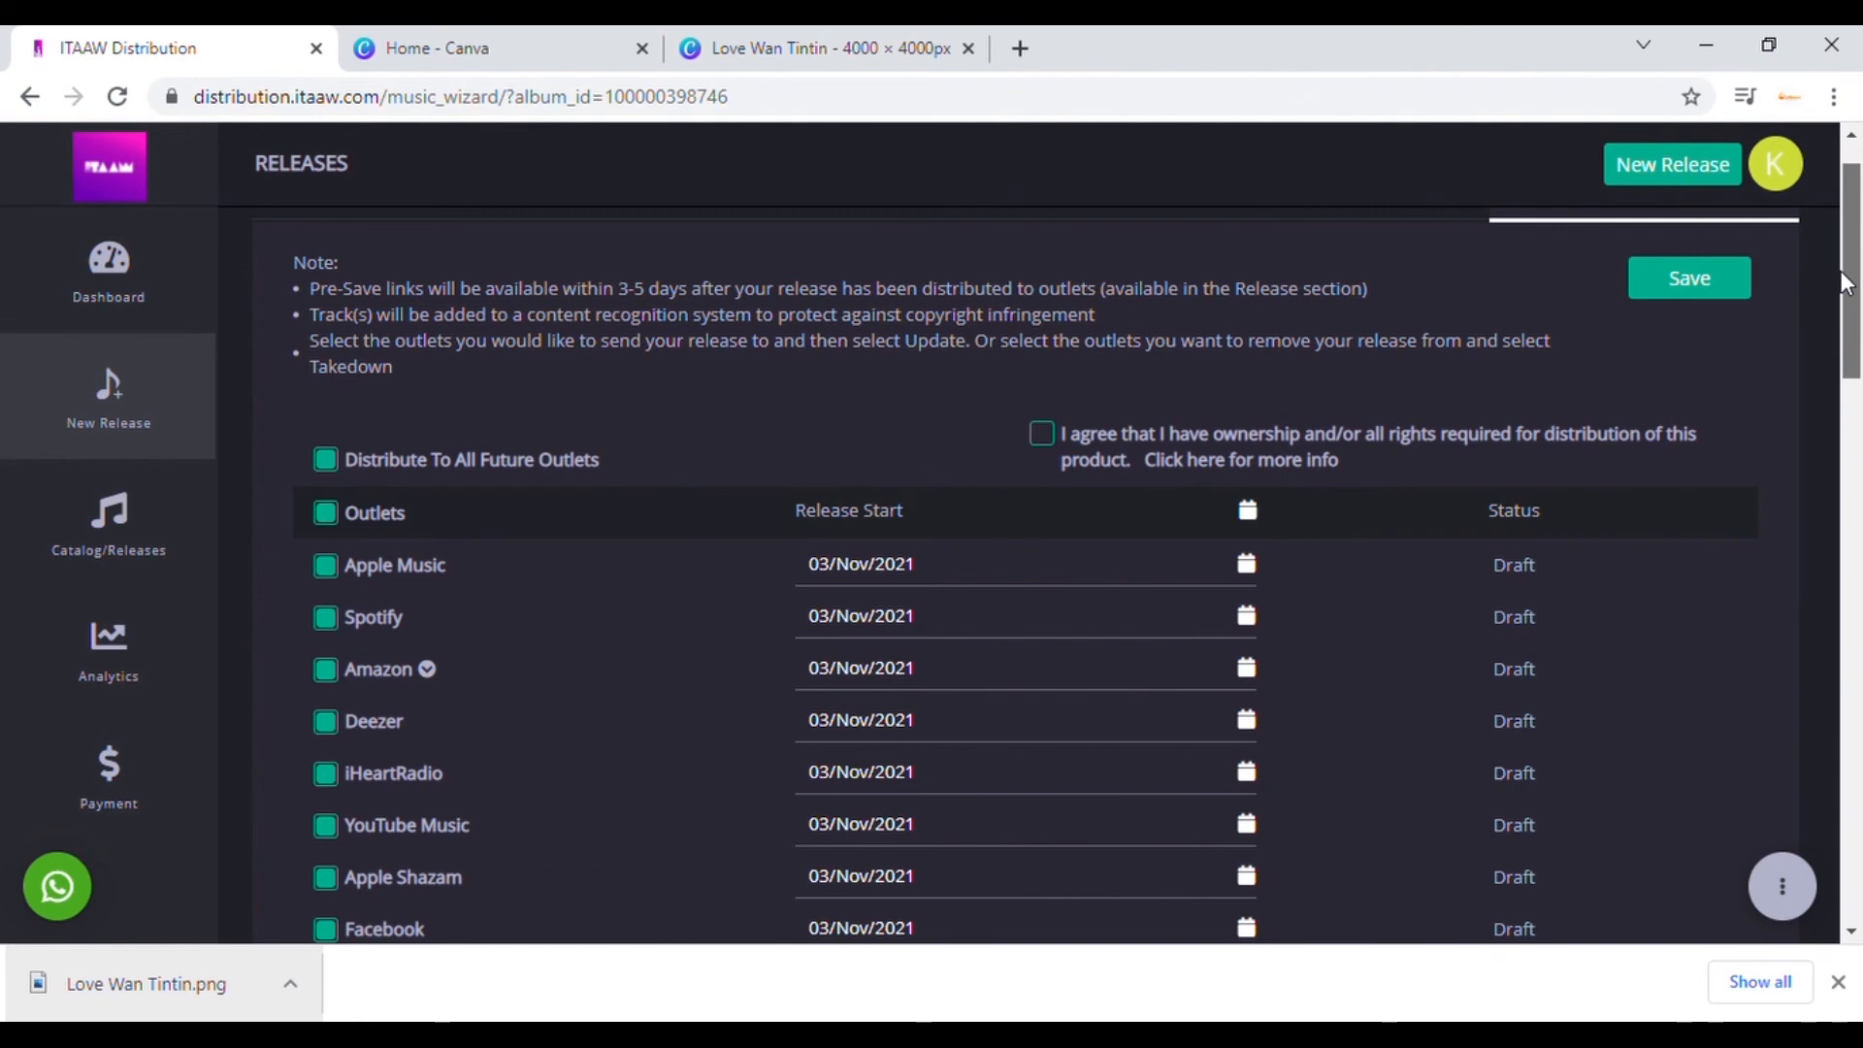
pyautogui.moveTo(1846, 282); pyautogui.dragTo(1836, 218)
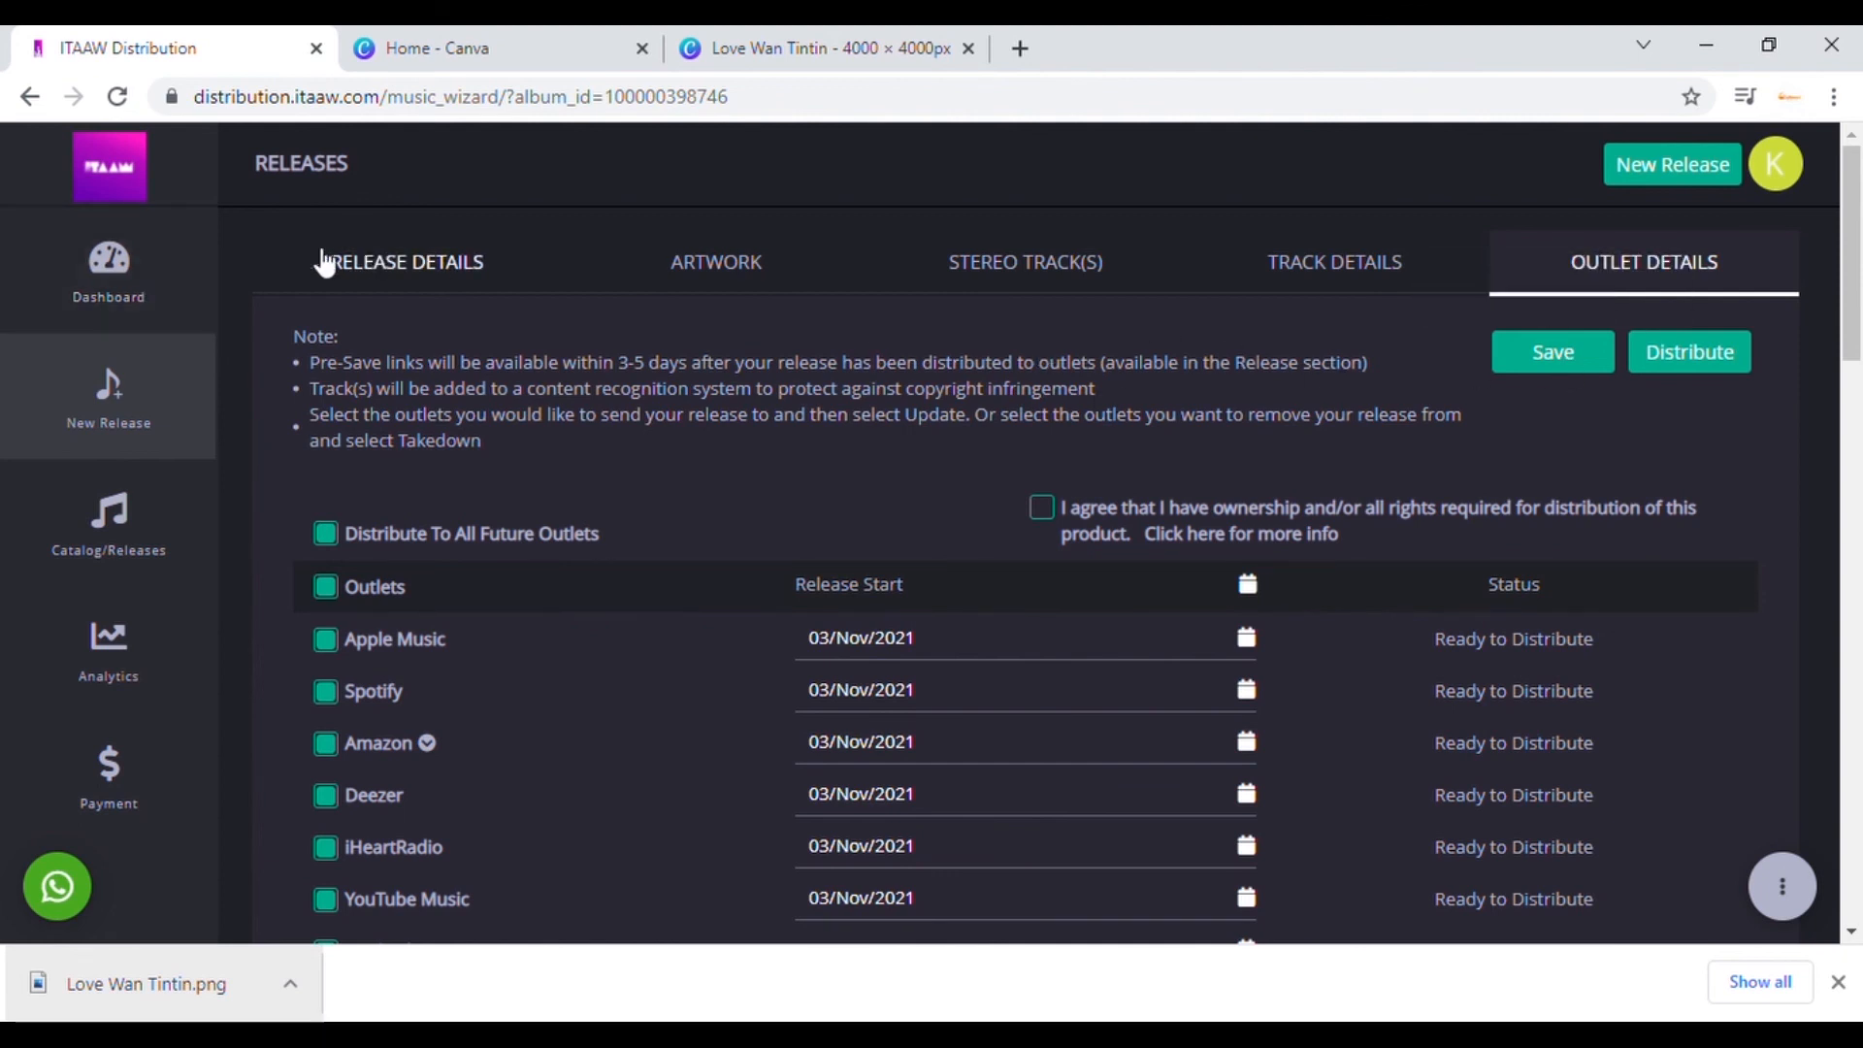
pyautogui.click(132, 257)
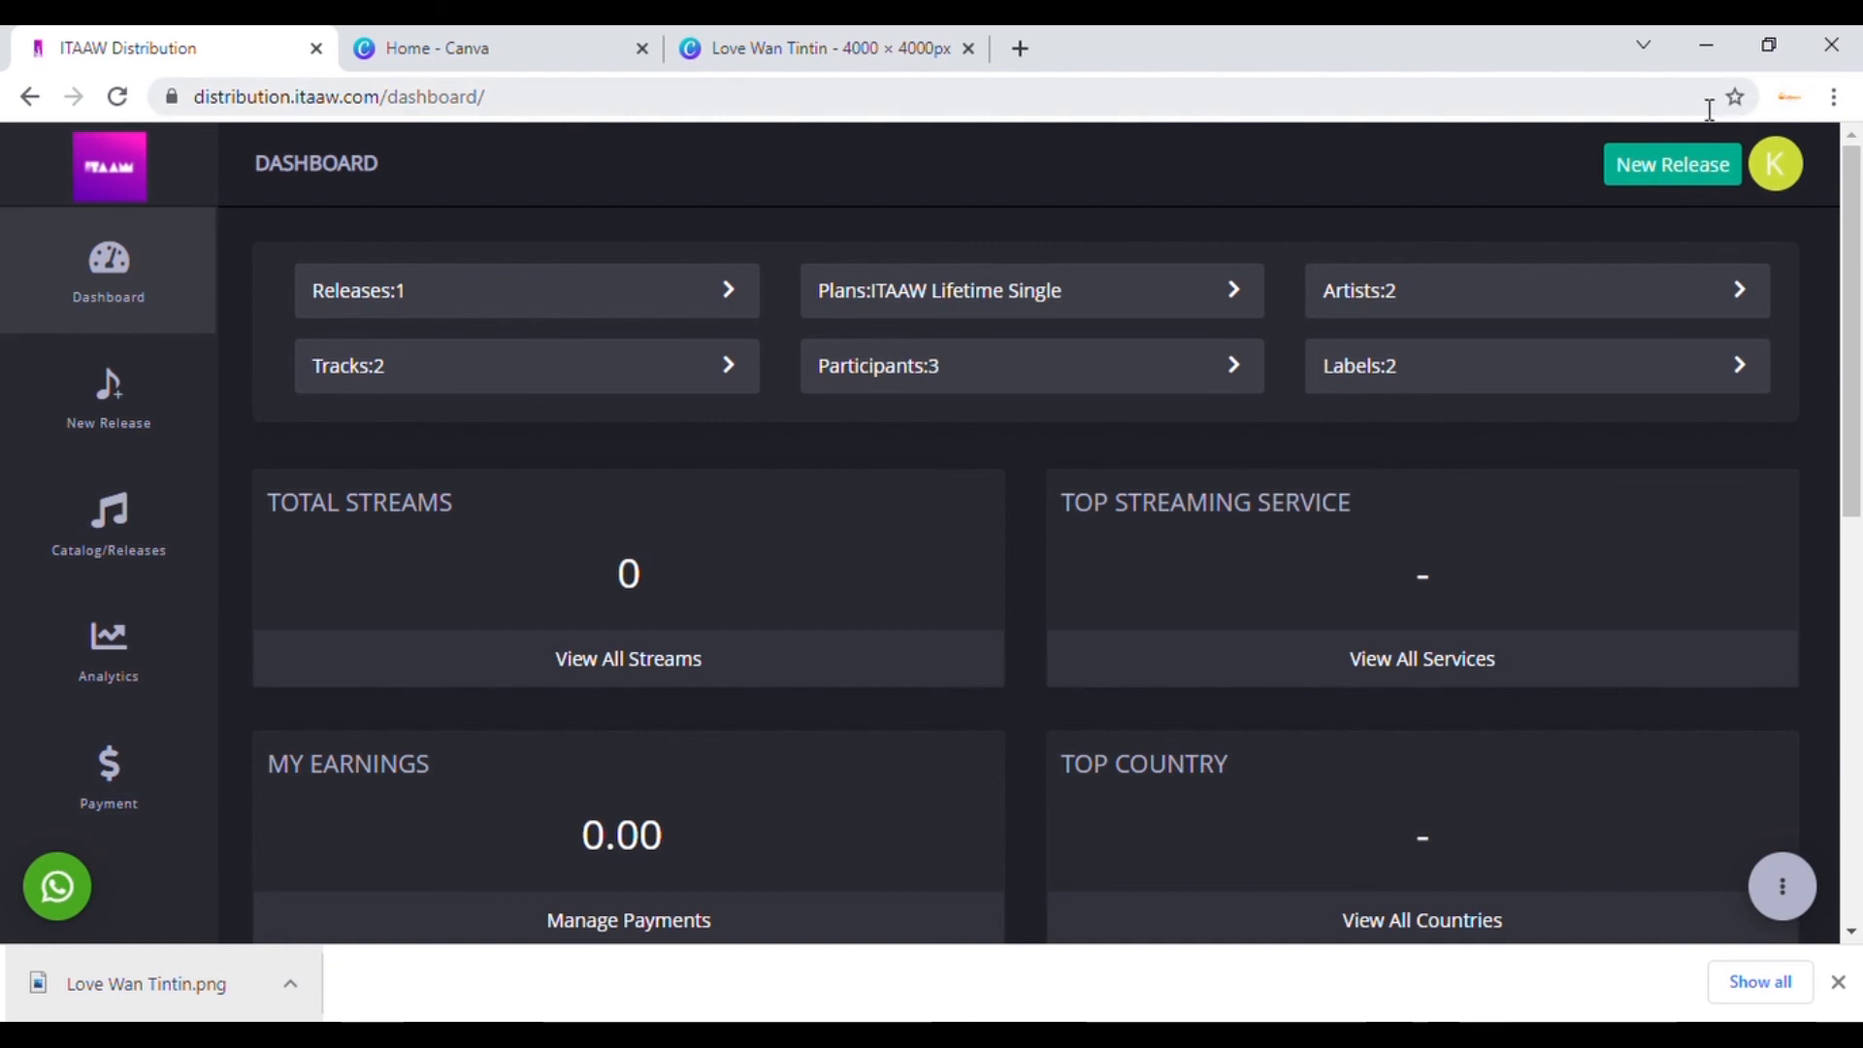
# Step: Try a new release, dismiss the subscription used-up notice, and open Catalog/Releases > Products
pyautogui.click(1655, 161)
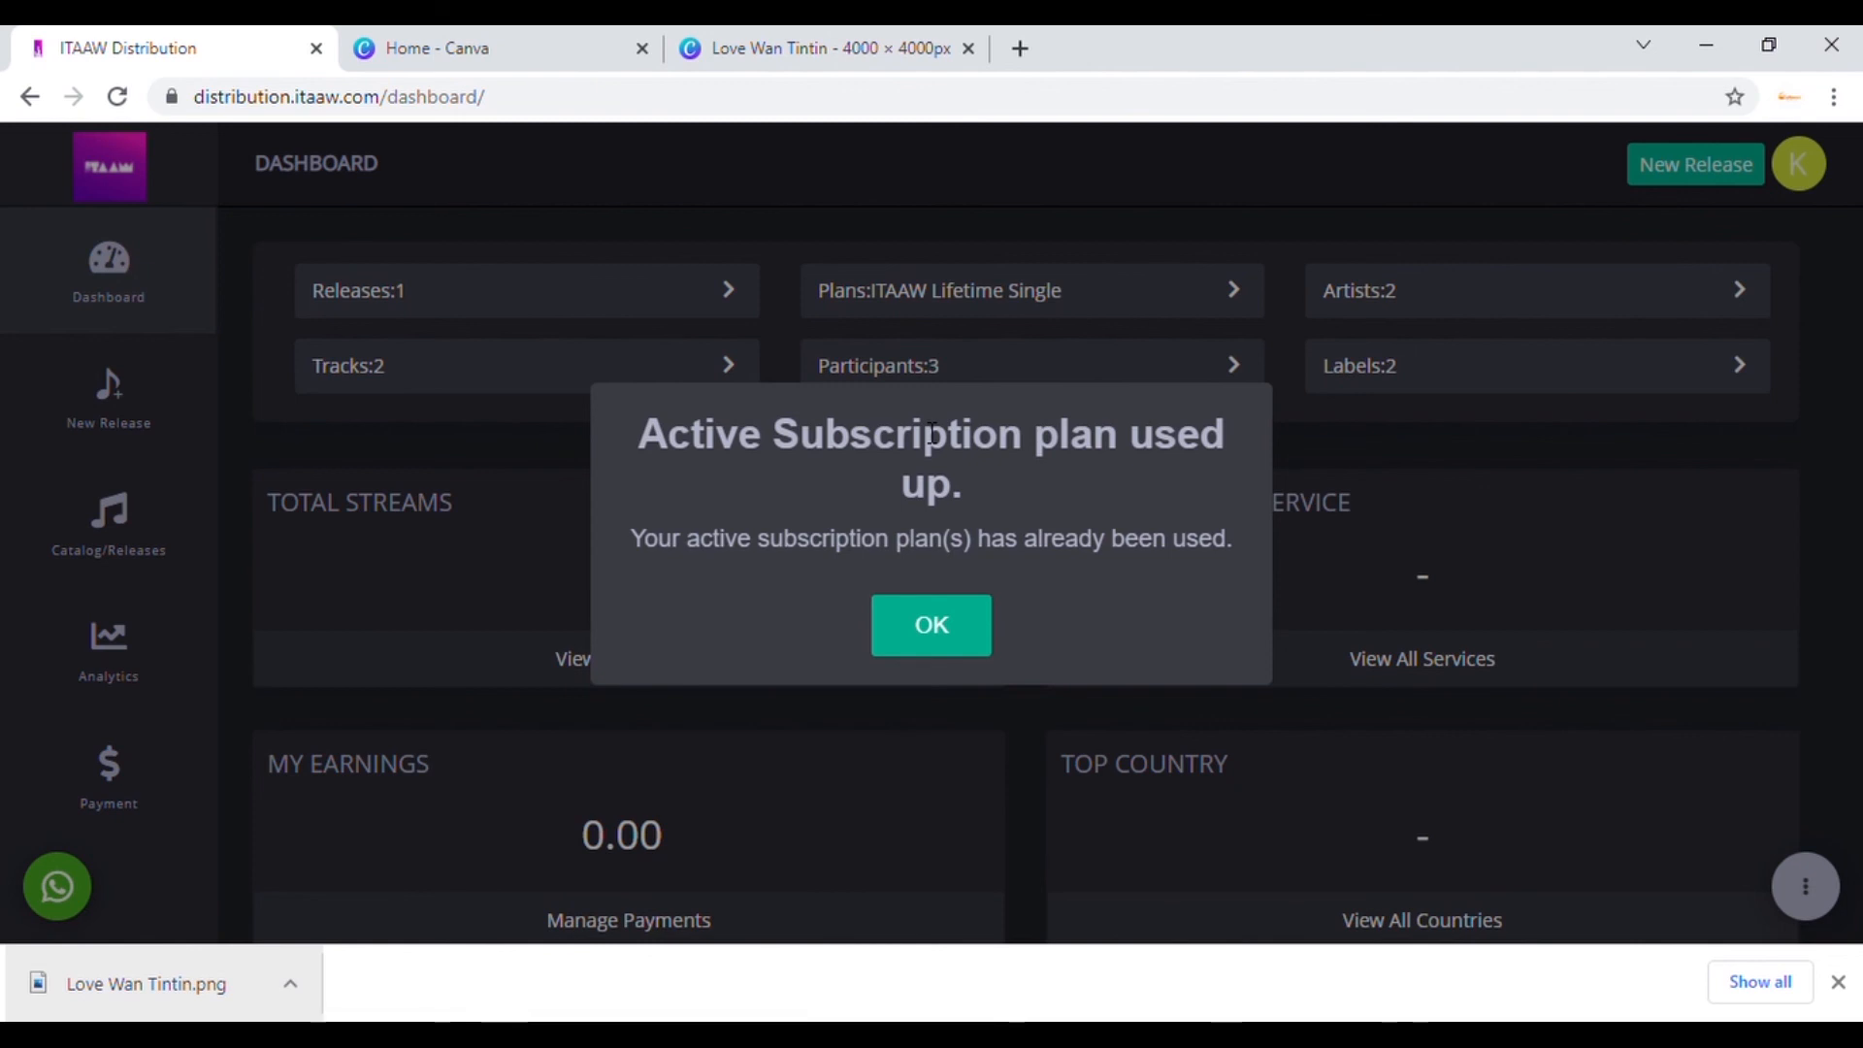
pyautogui.click(927, 626)
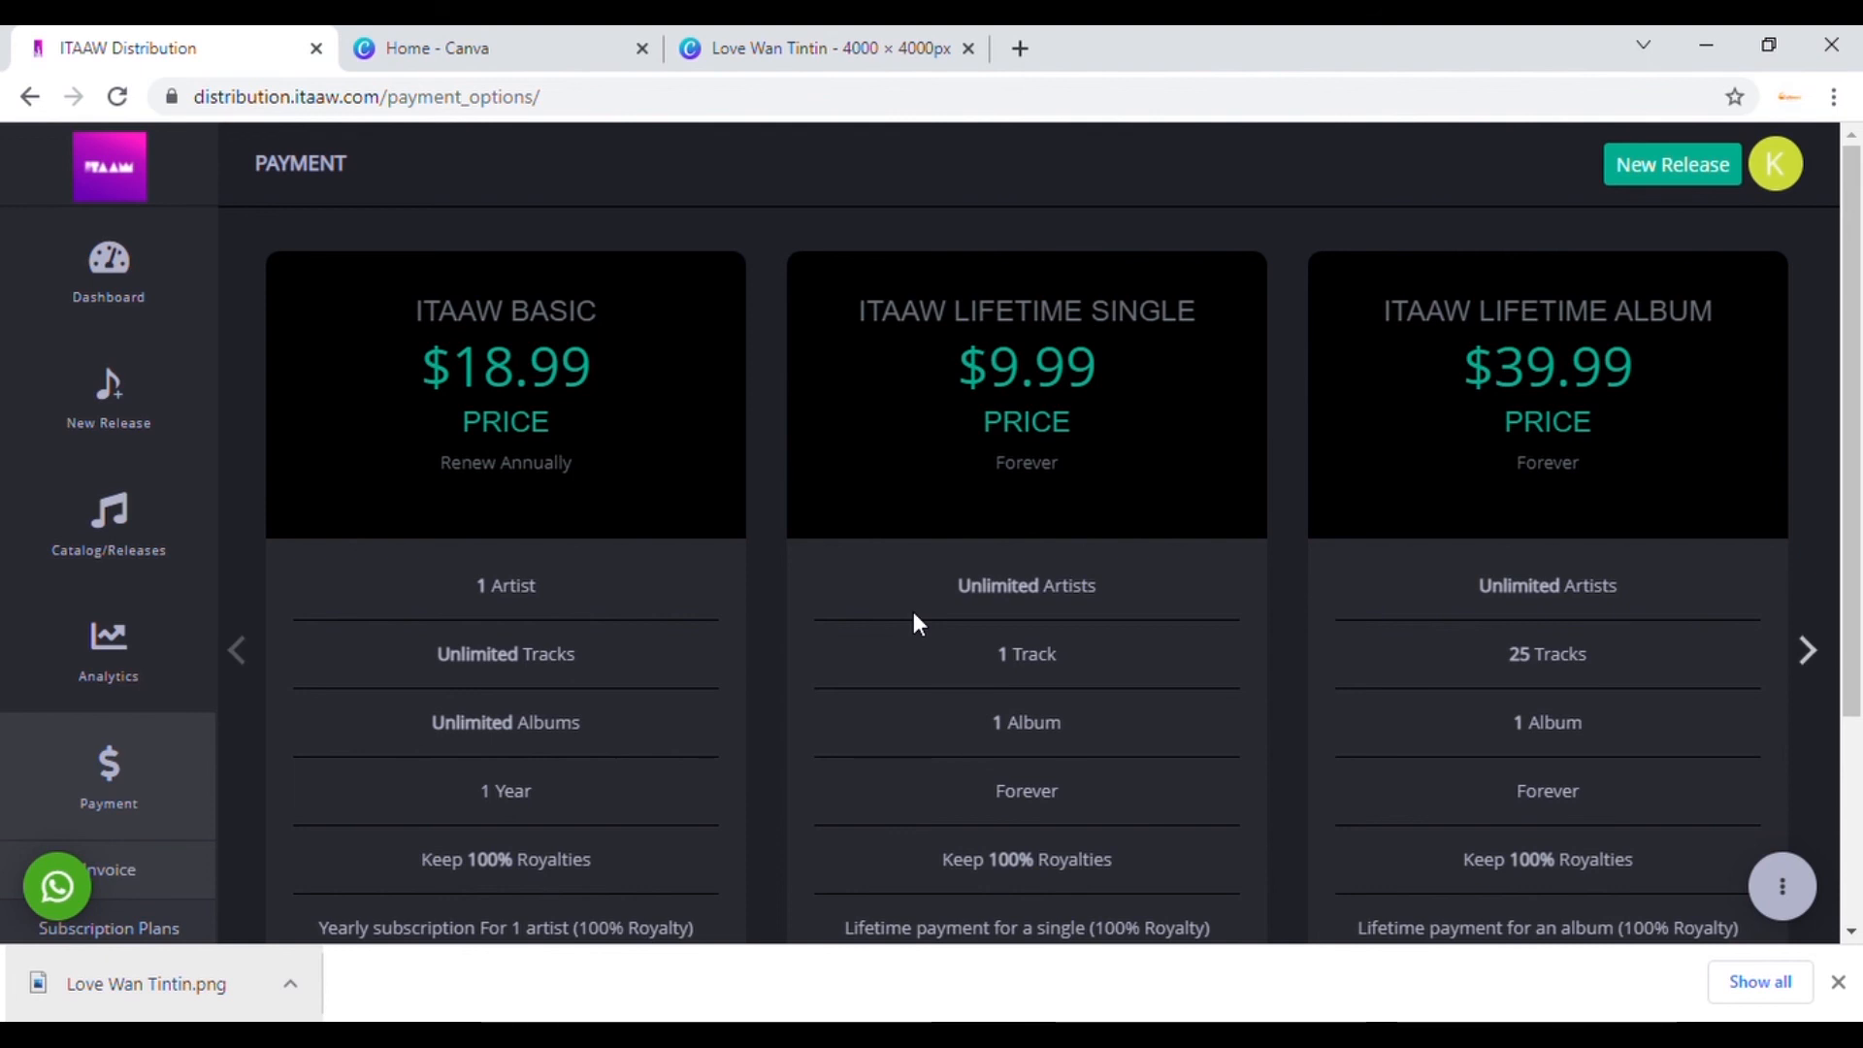
pyautogui.click(123, 521)
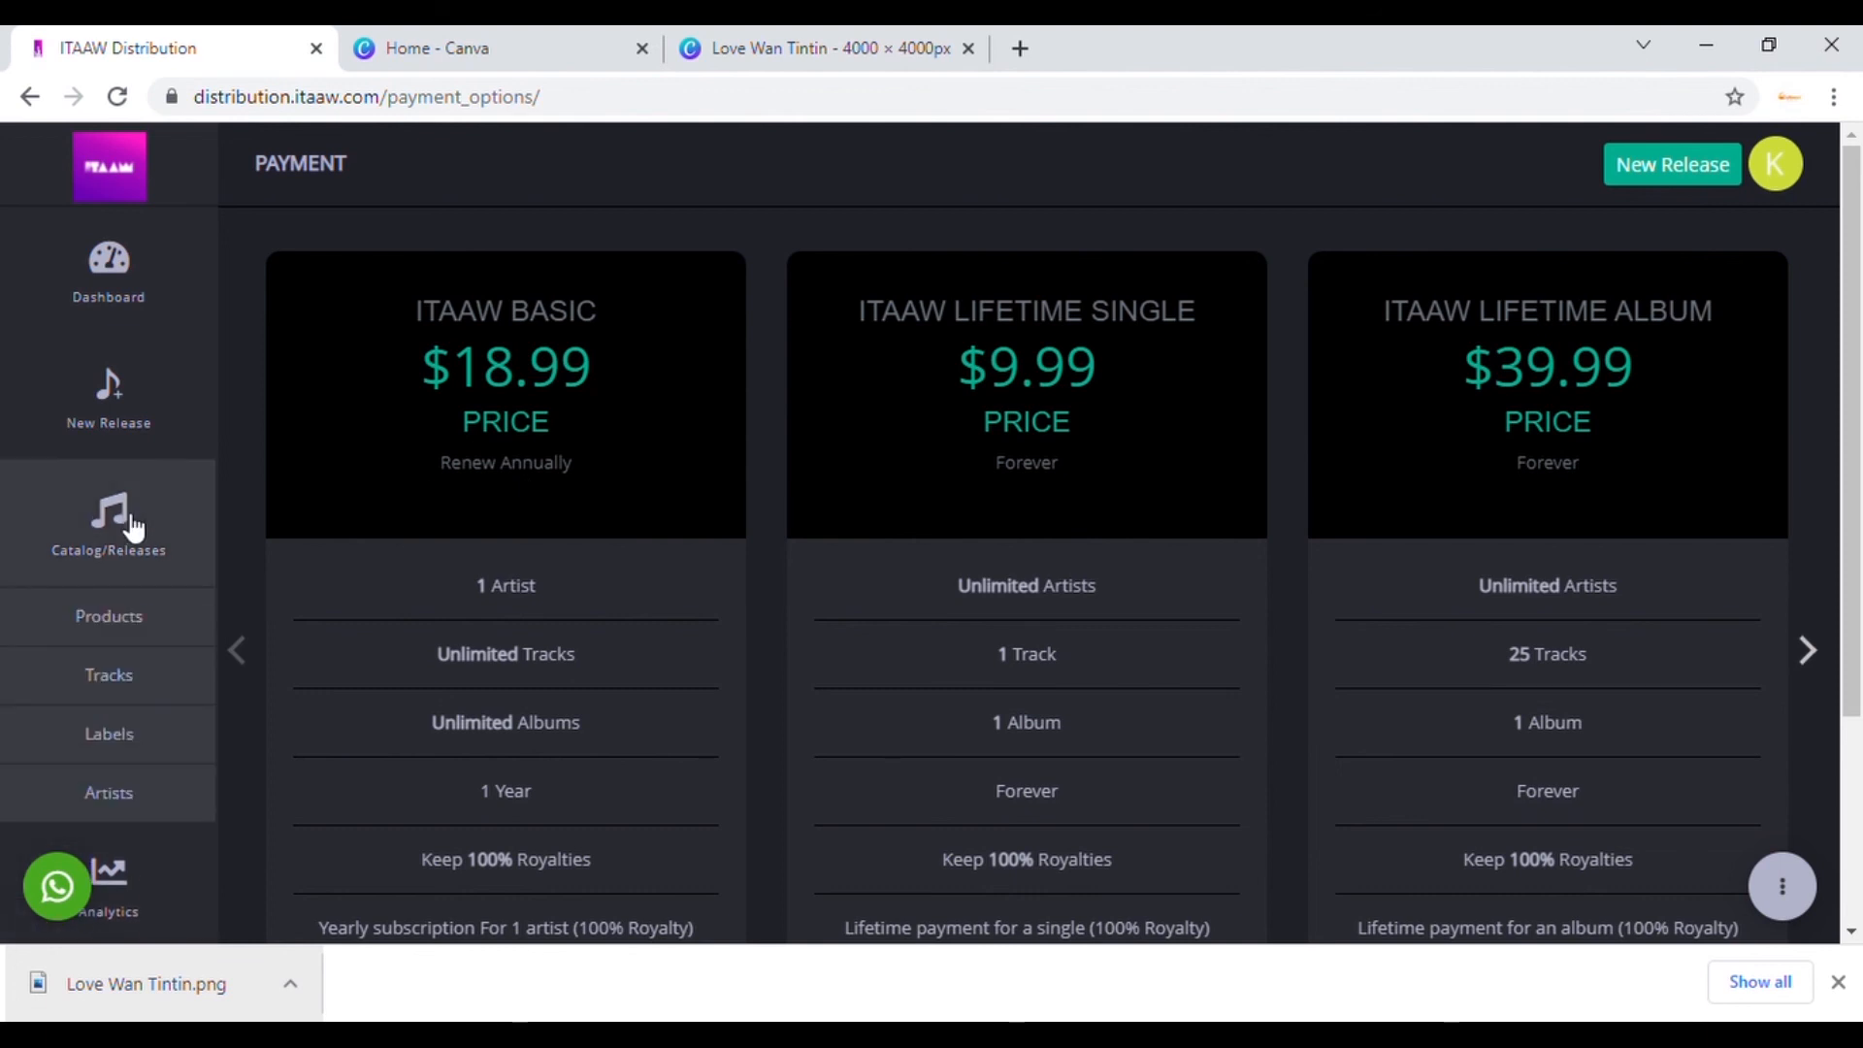
pyautogui.click(111, 625)
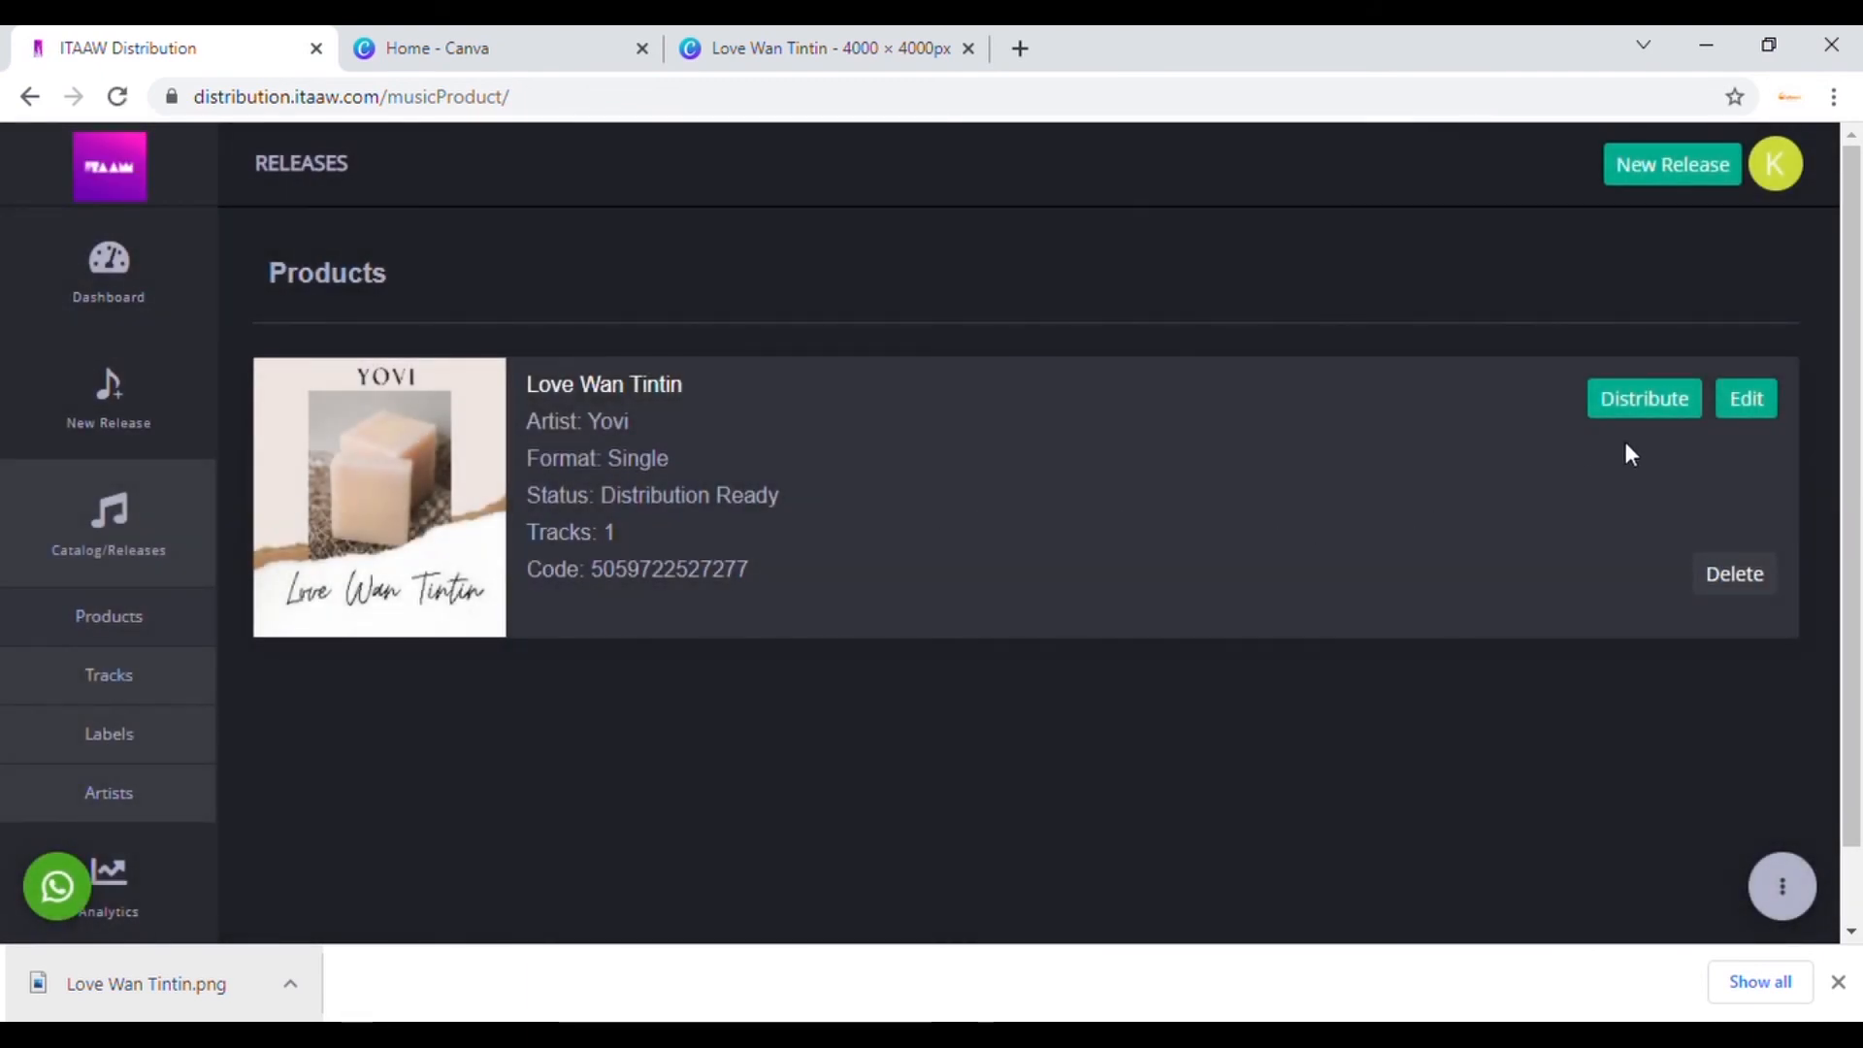
pyautogui.click(1766, 411)
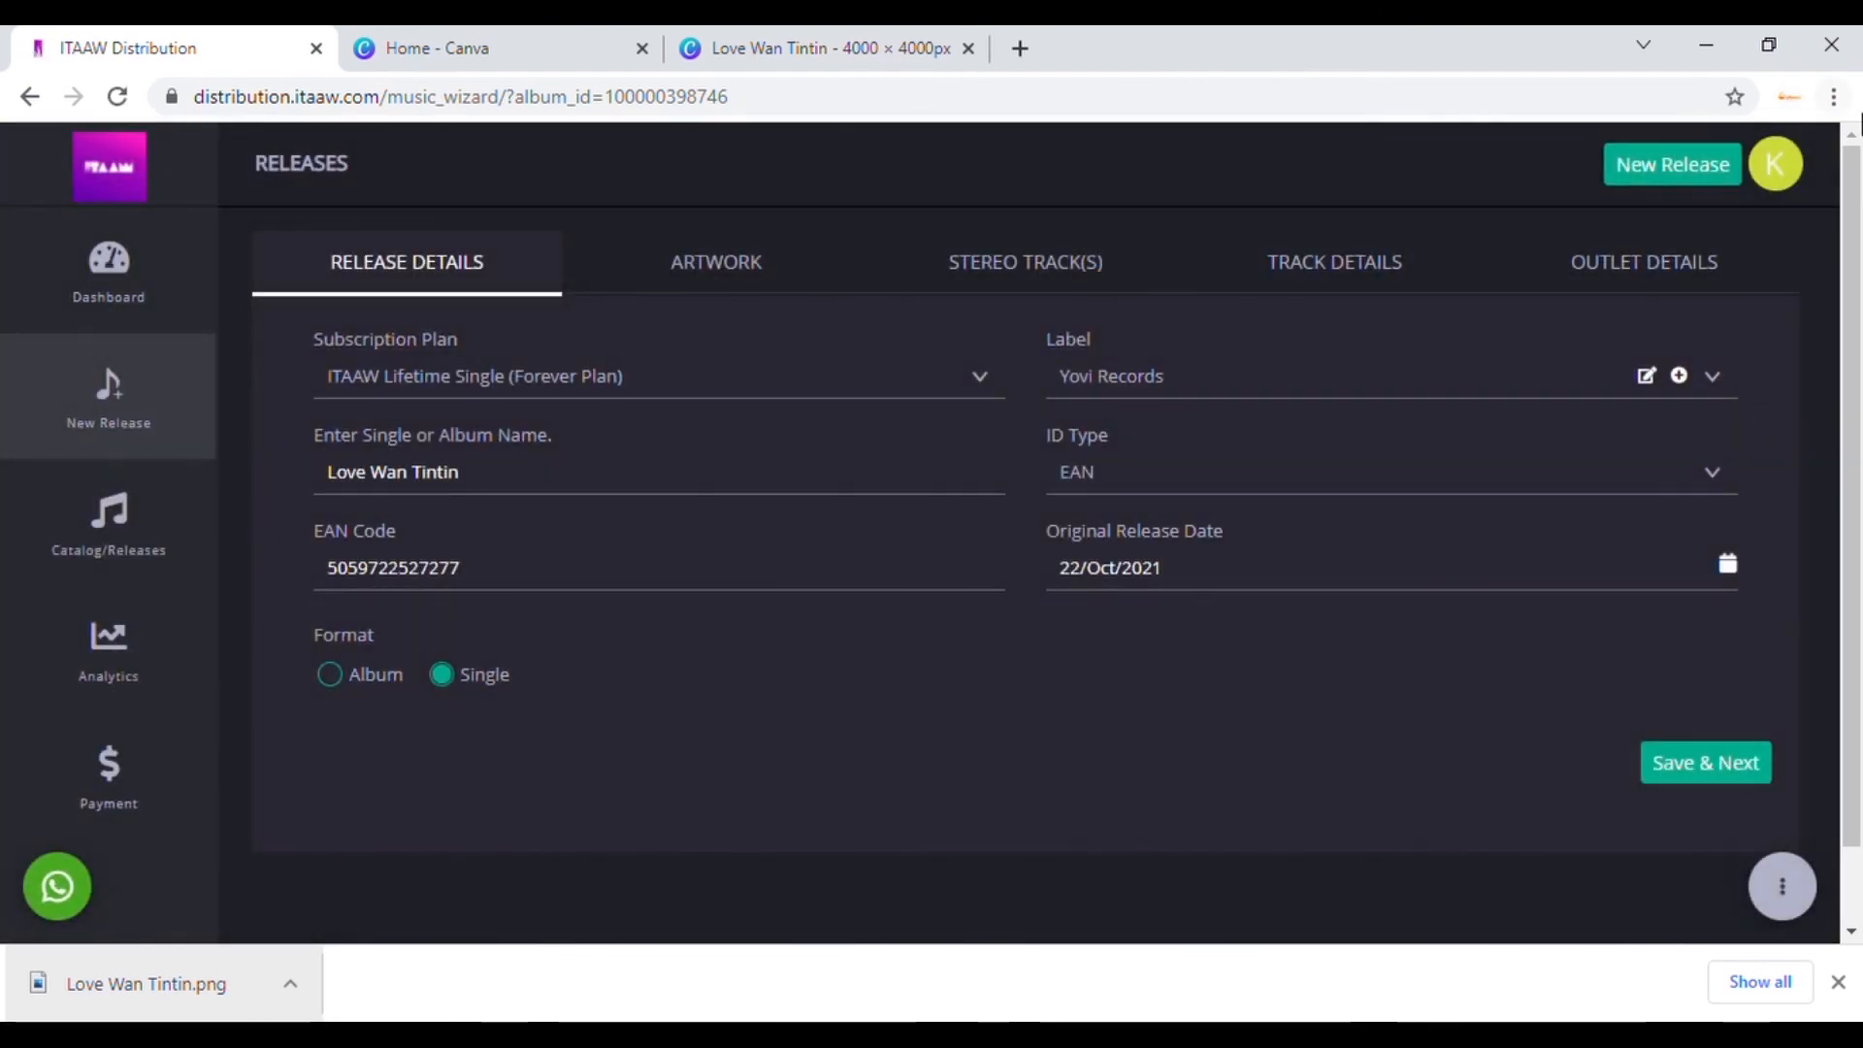
pyautogui.click(1640, 269)
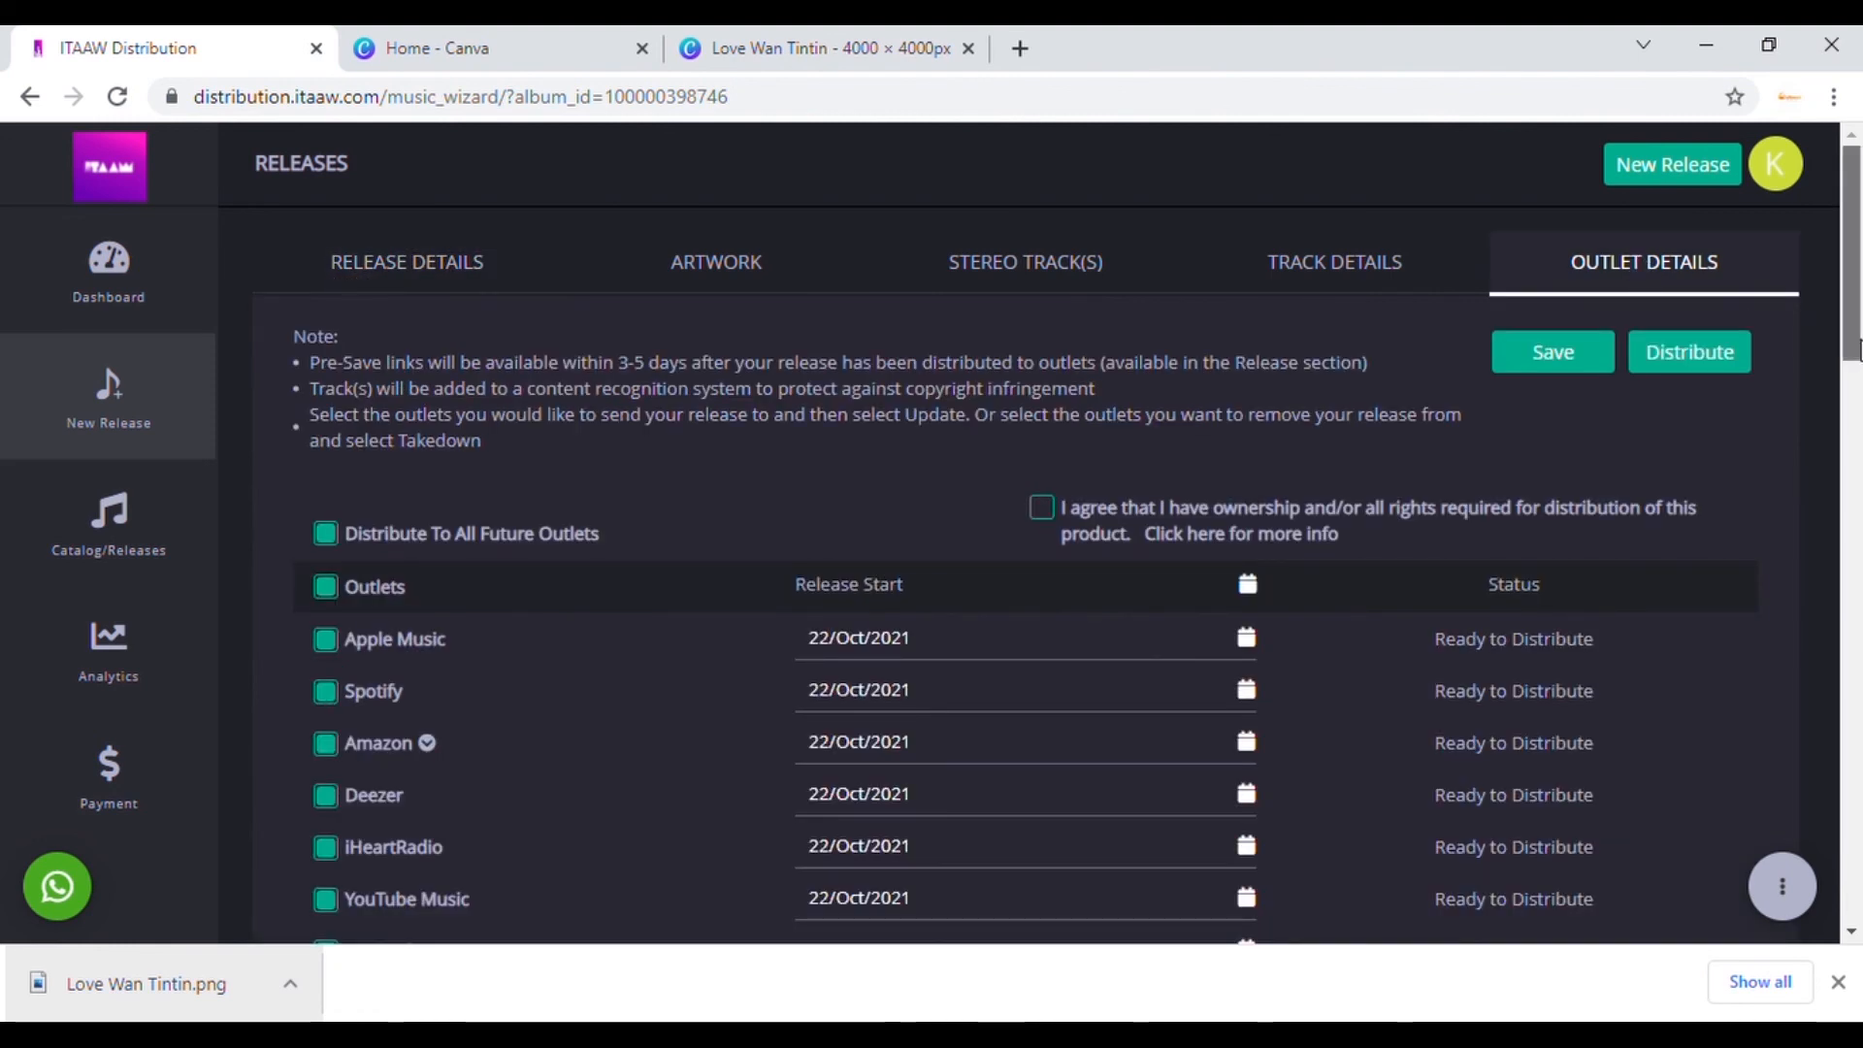
pyautogui.scroll(-3, 1529, 439)
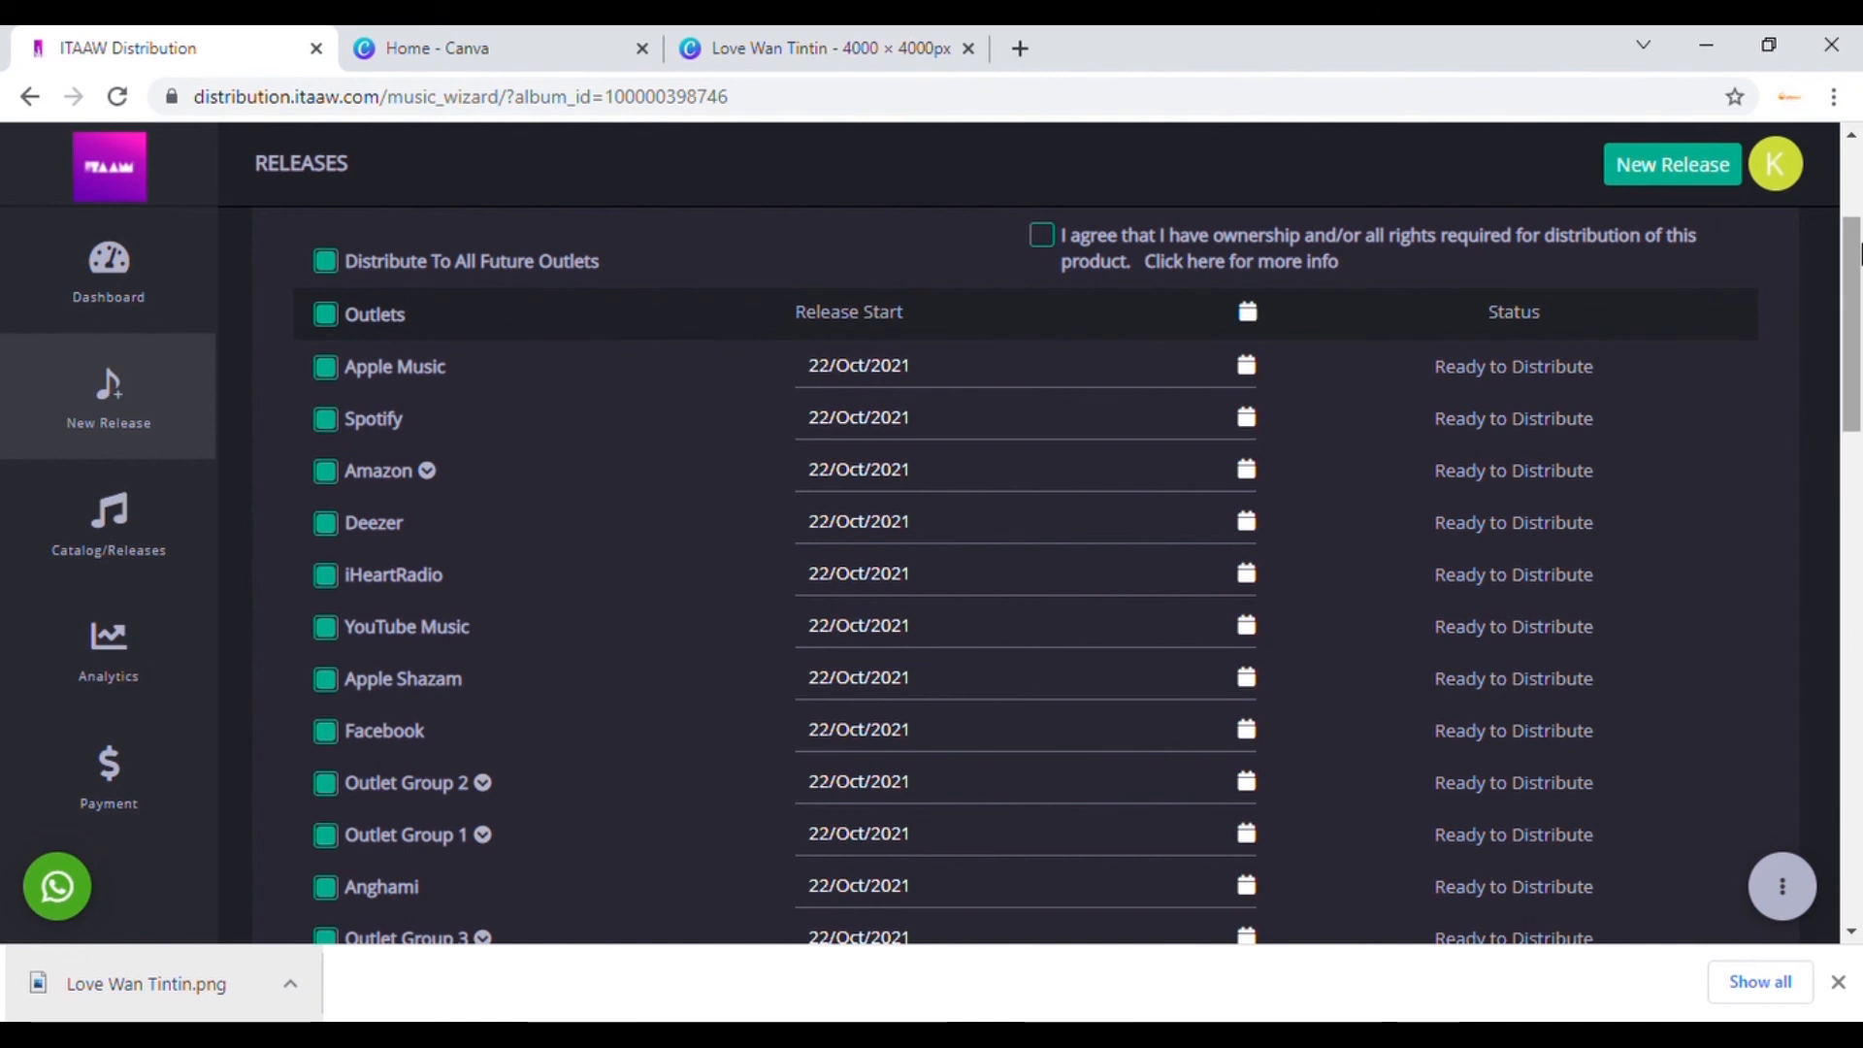
pyautogui.moveTo(1852, 257); pyautogui.dragTo(1858, 751)
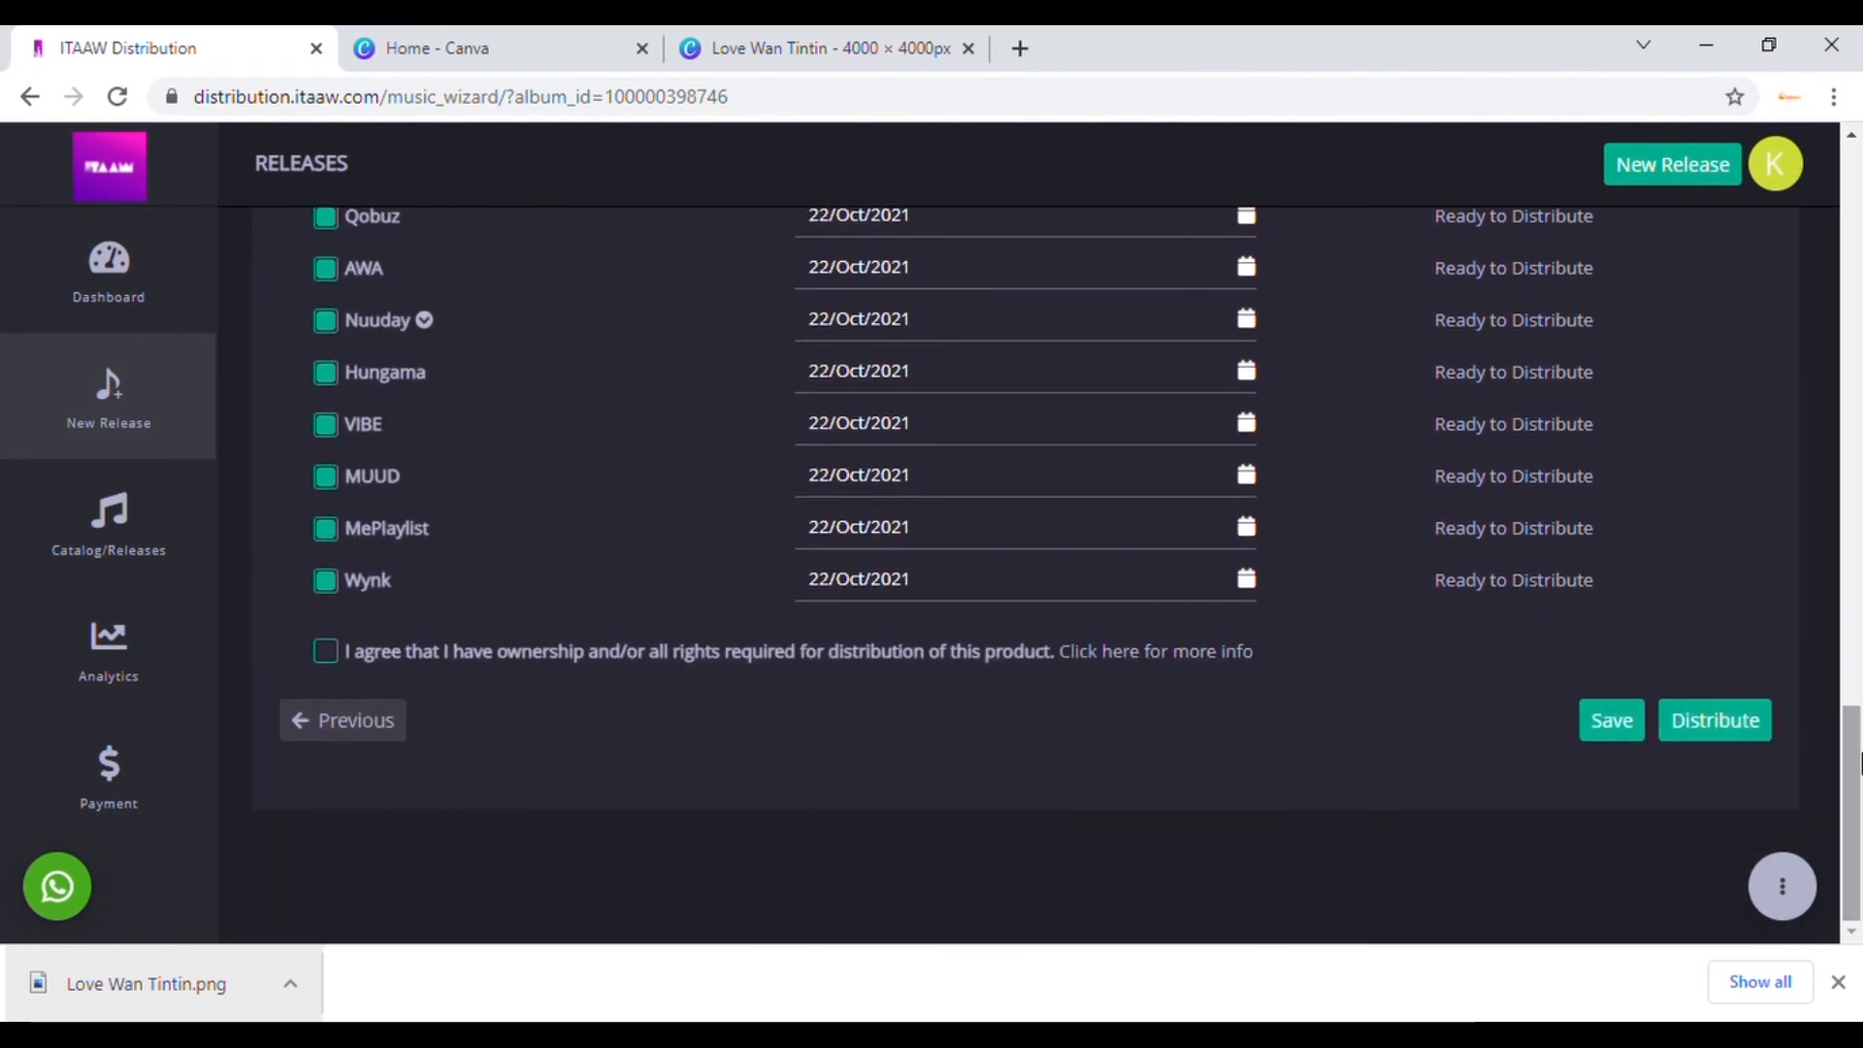
pyautogui.click(335, 656)
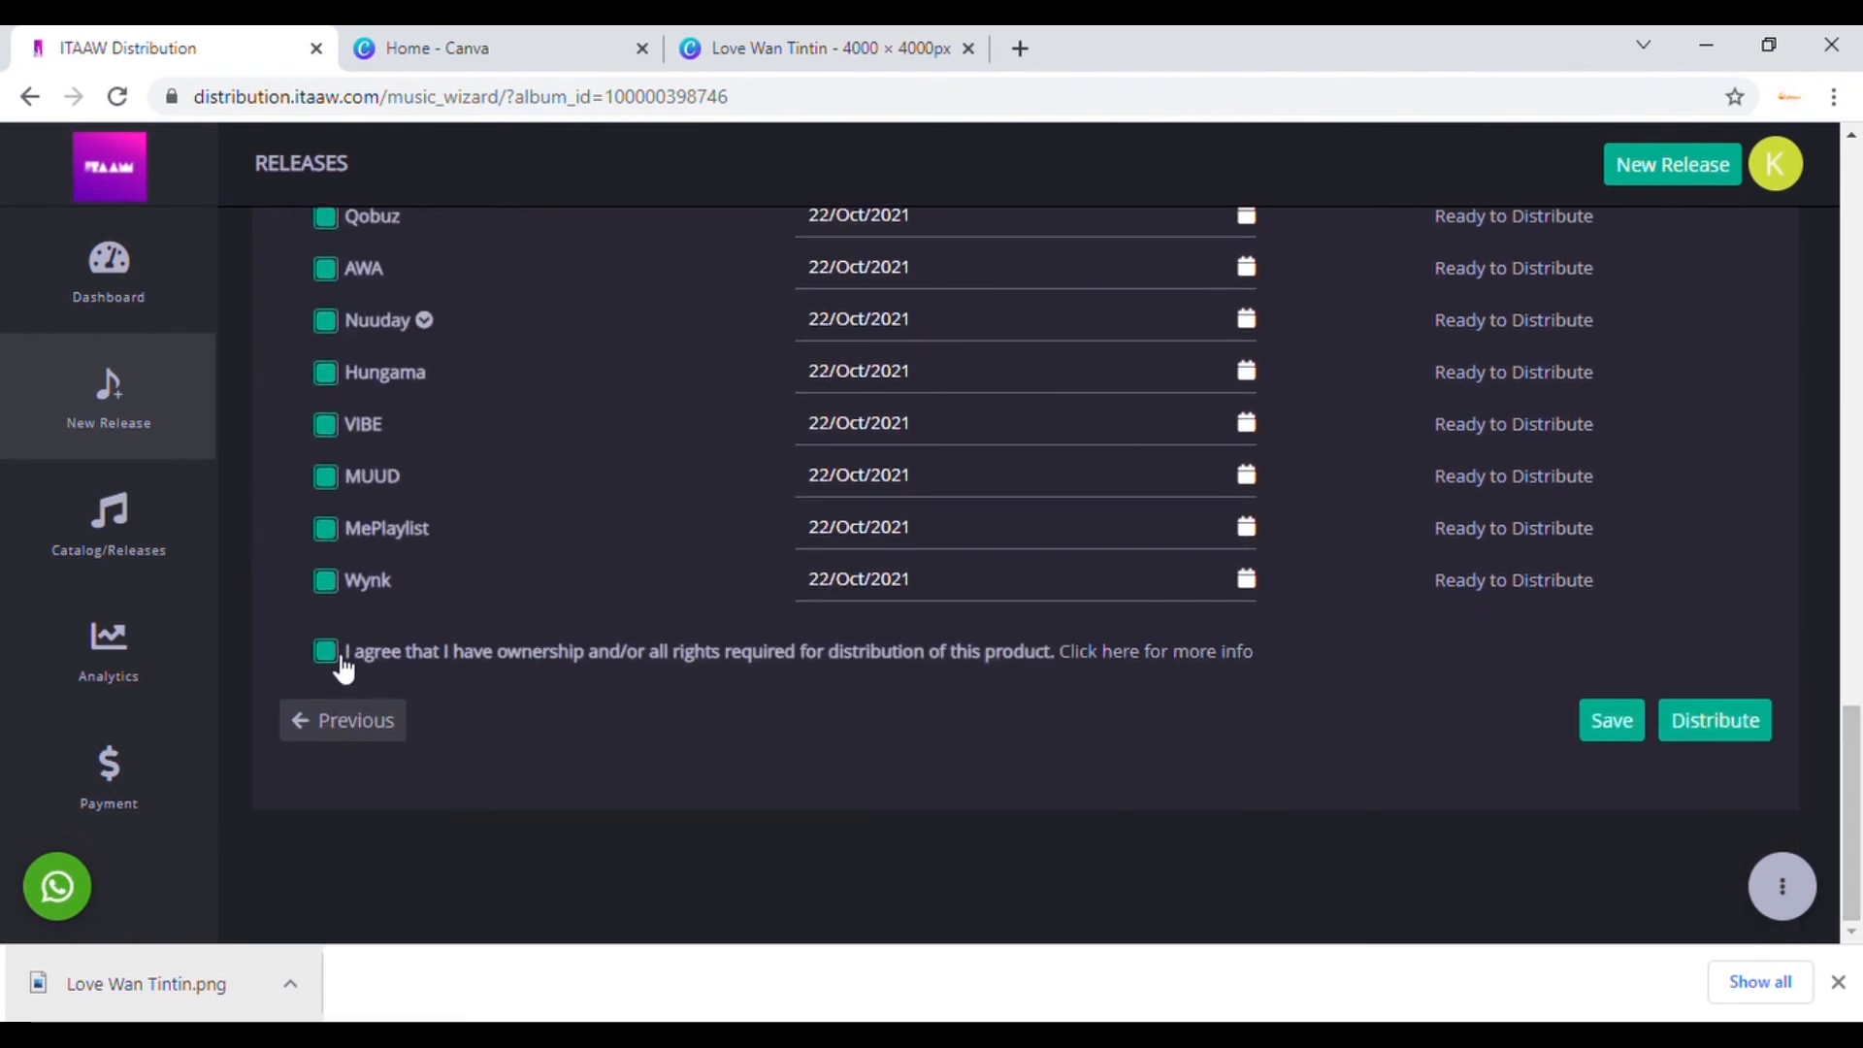